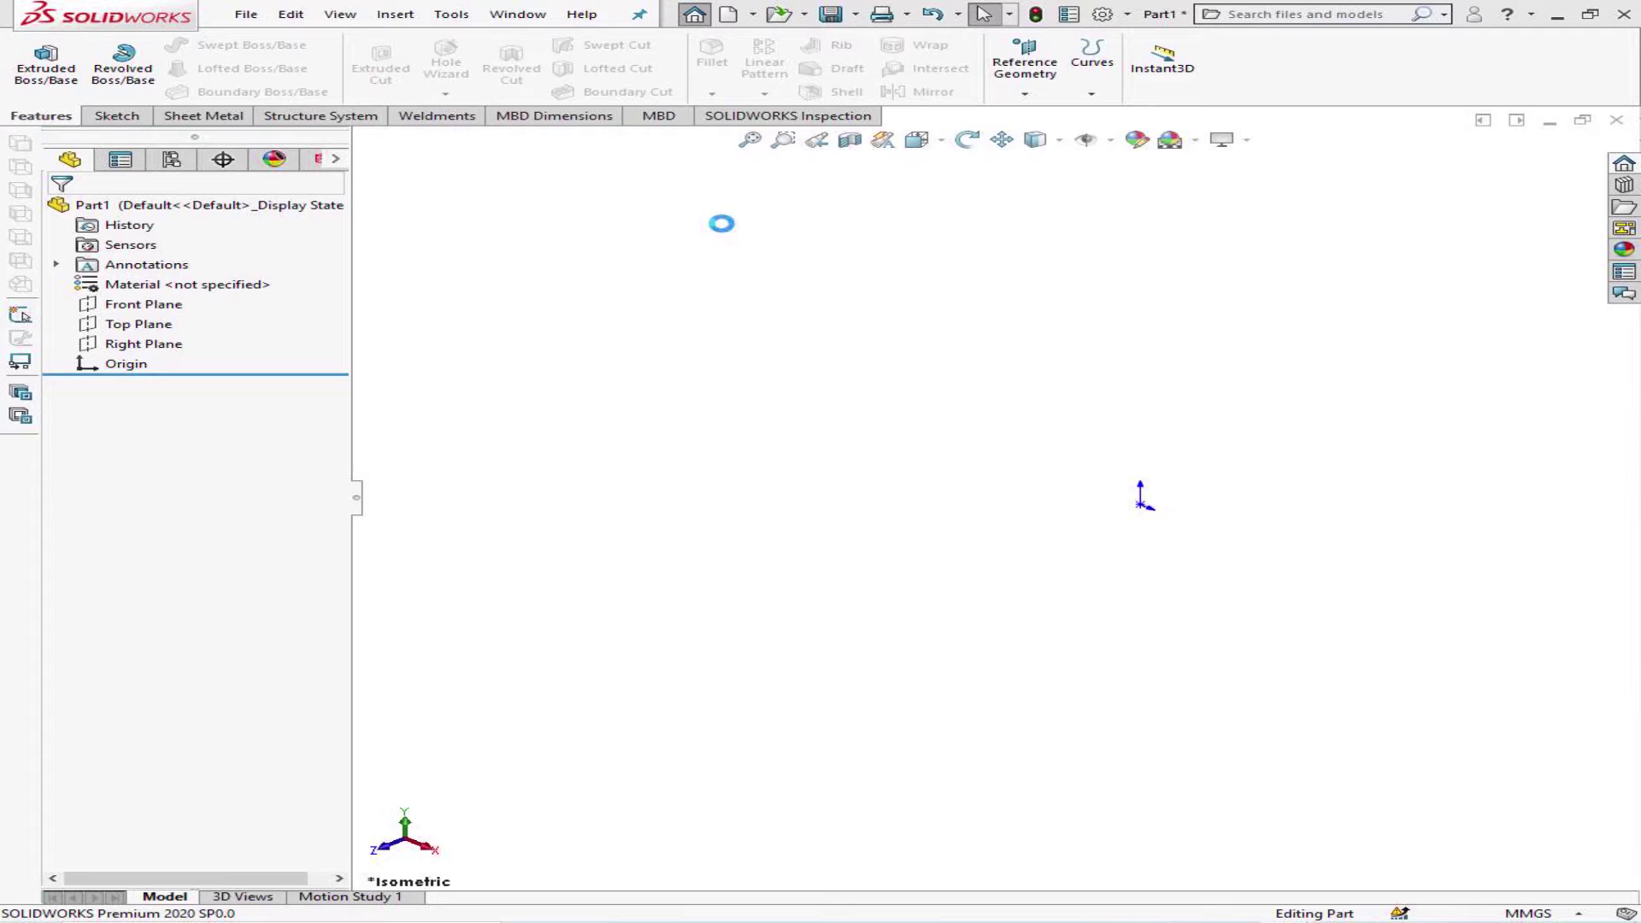
- Bring up the Open dialog with Ctrl+O to reach the SOLIDWORKS Thread Profiles folder
key(ctrl+o)
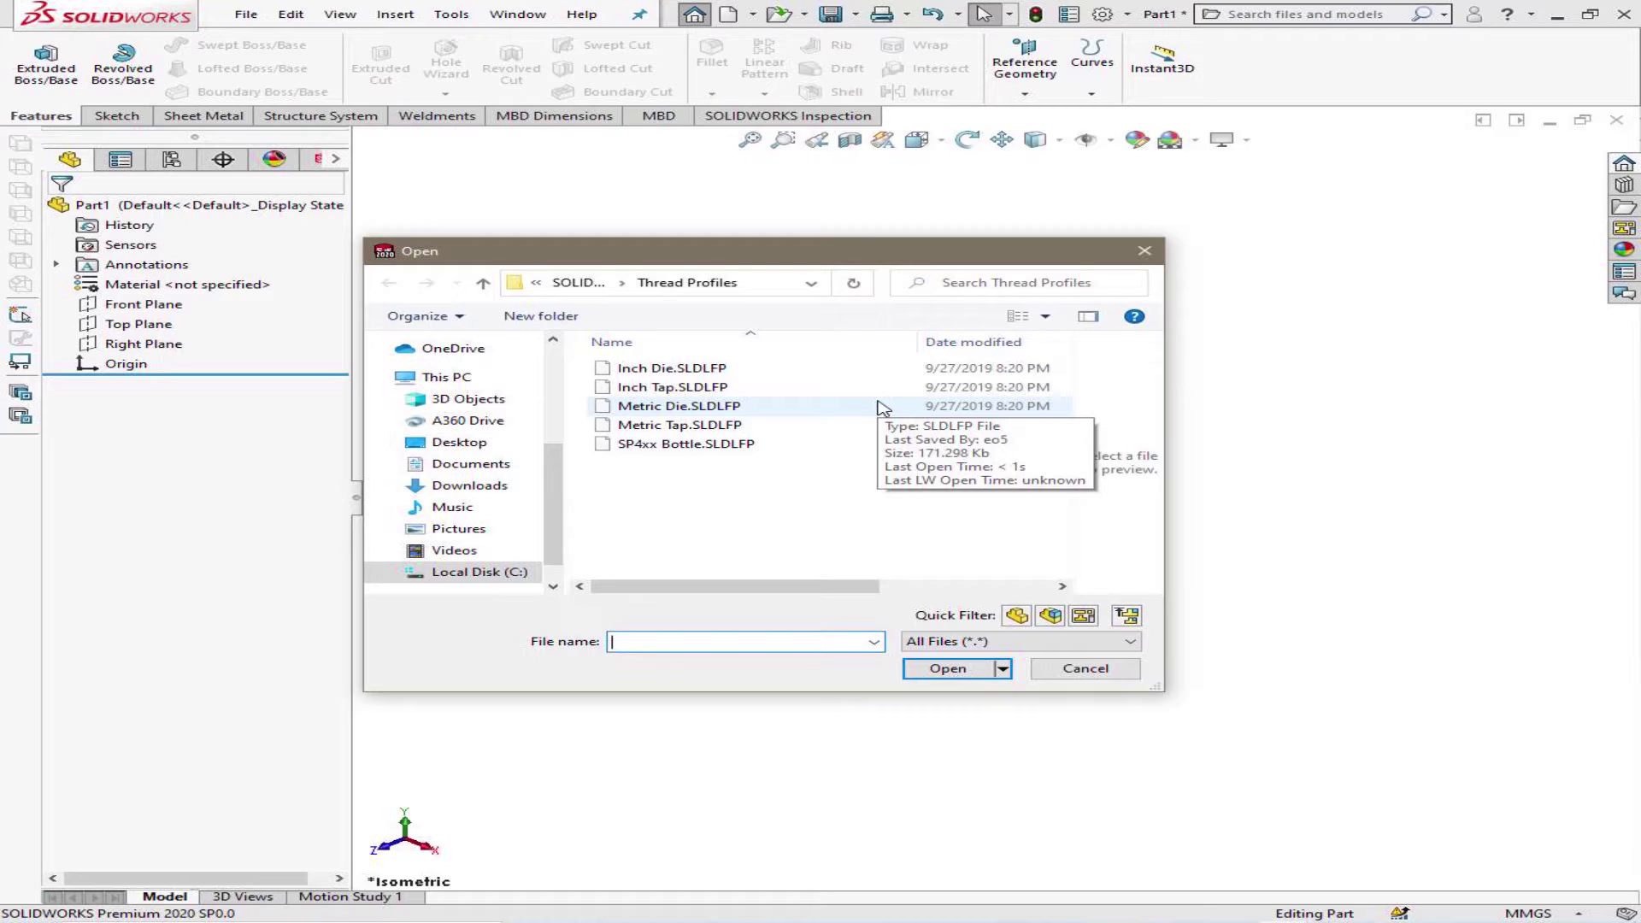
- Copy Metric Tap.SLDLFP and paste a duplicate into the Thread Profiles folder
click(725, 427)
right_click(723, 426)
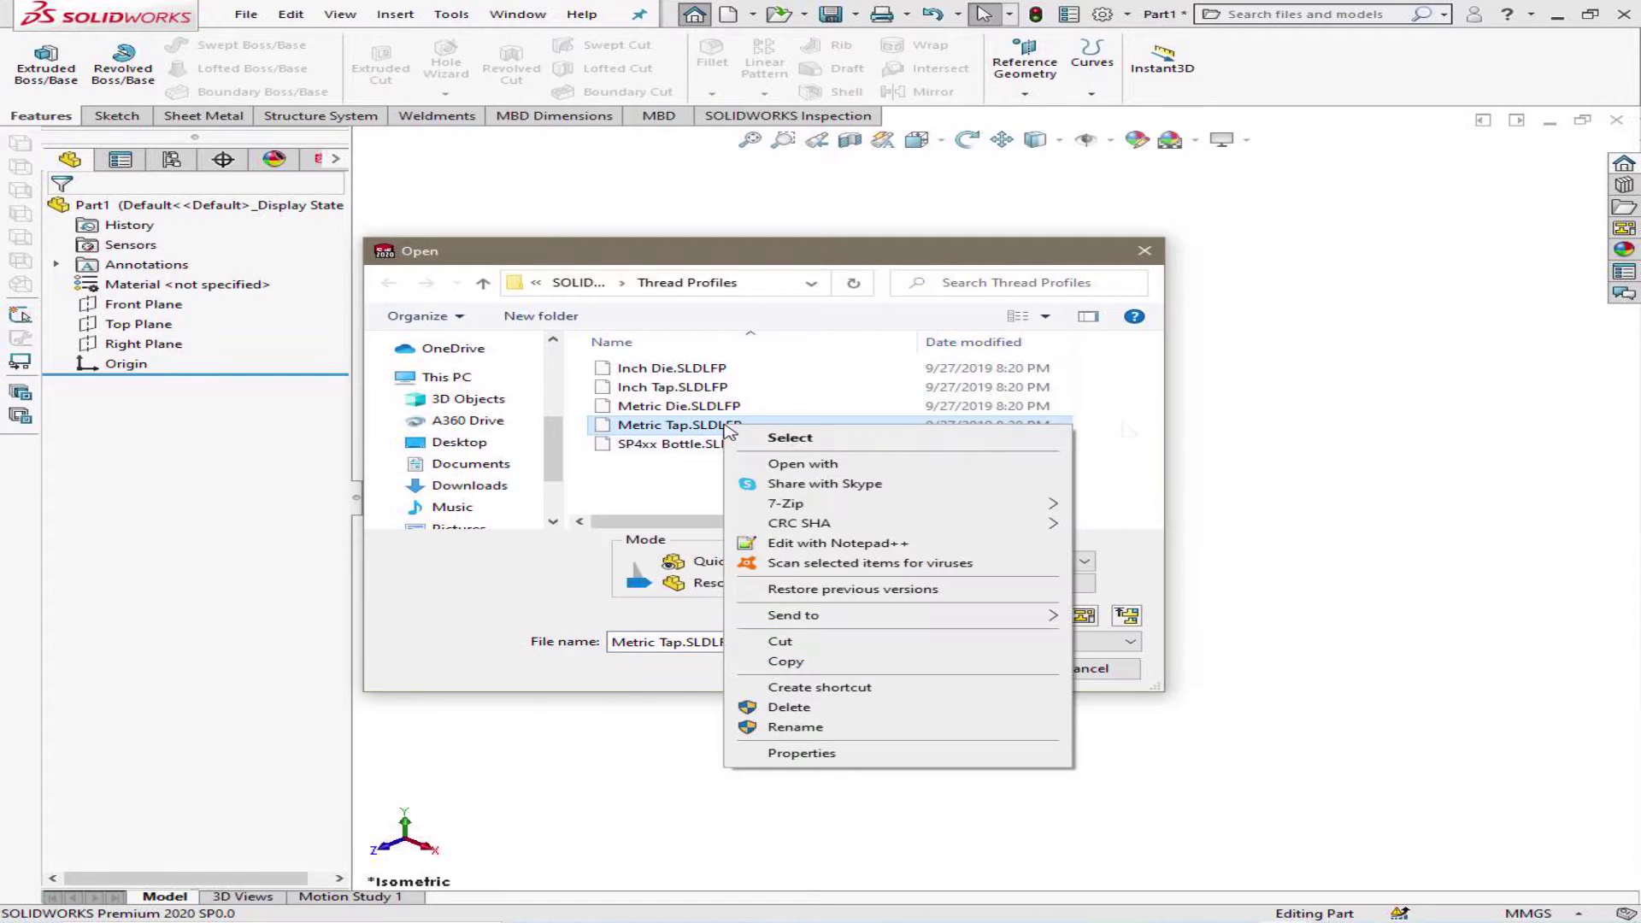
click(784, 661)
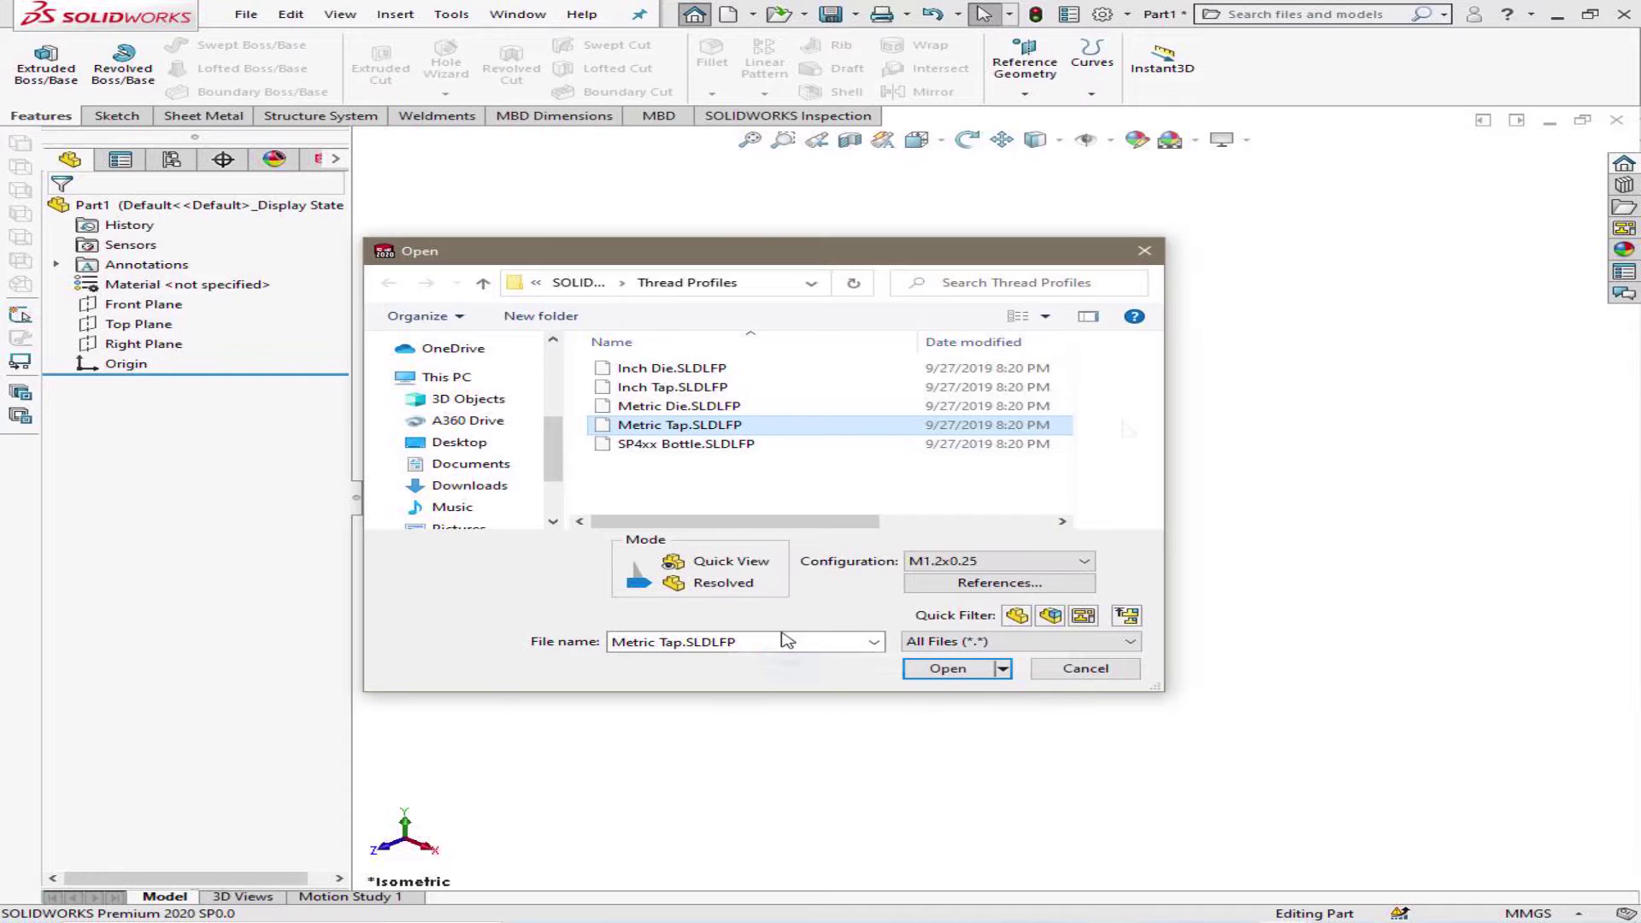
right_click(707, 470)
click(805, 574)
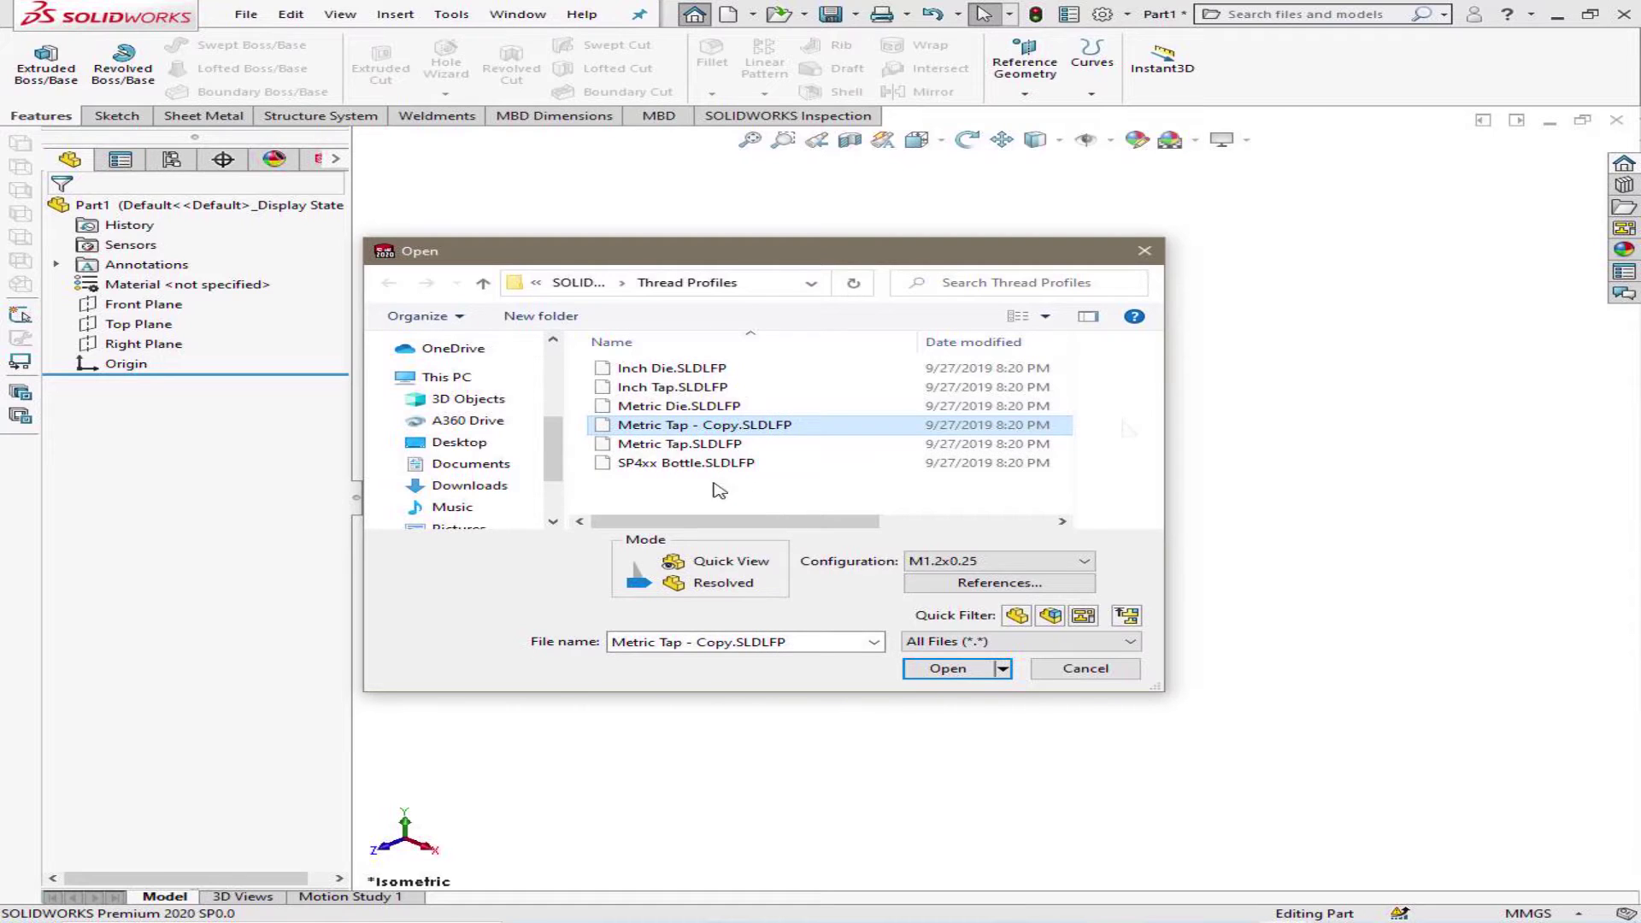
- Rename the copy to SQ Metric Tap.SLDLFP and open it
click(632, 427)
click(625, 430)
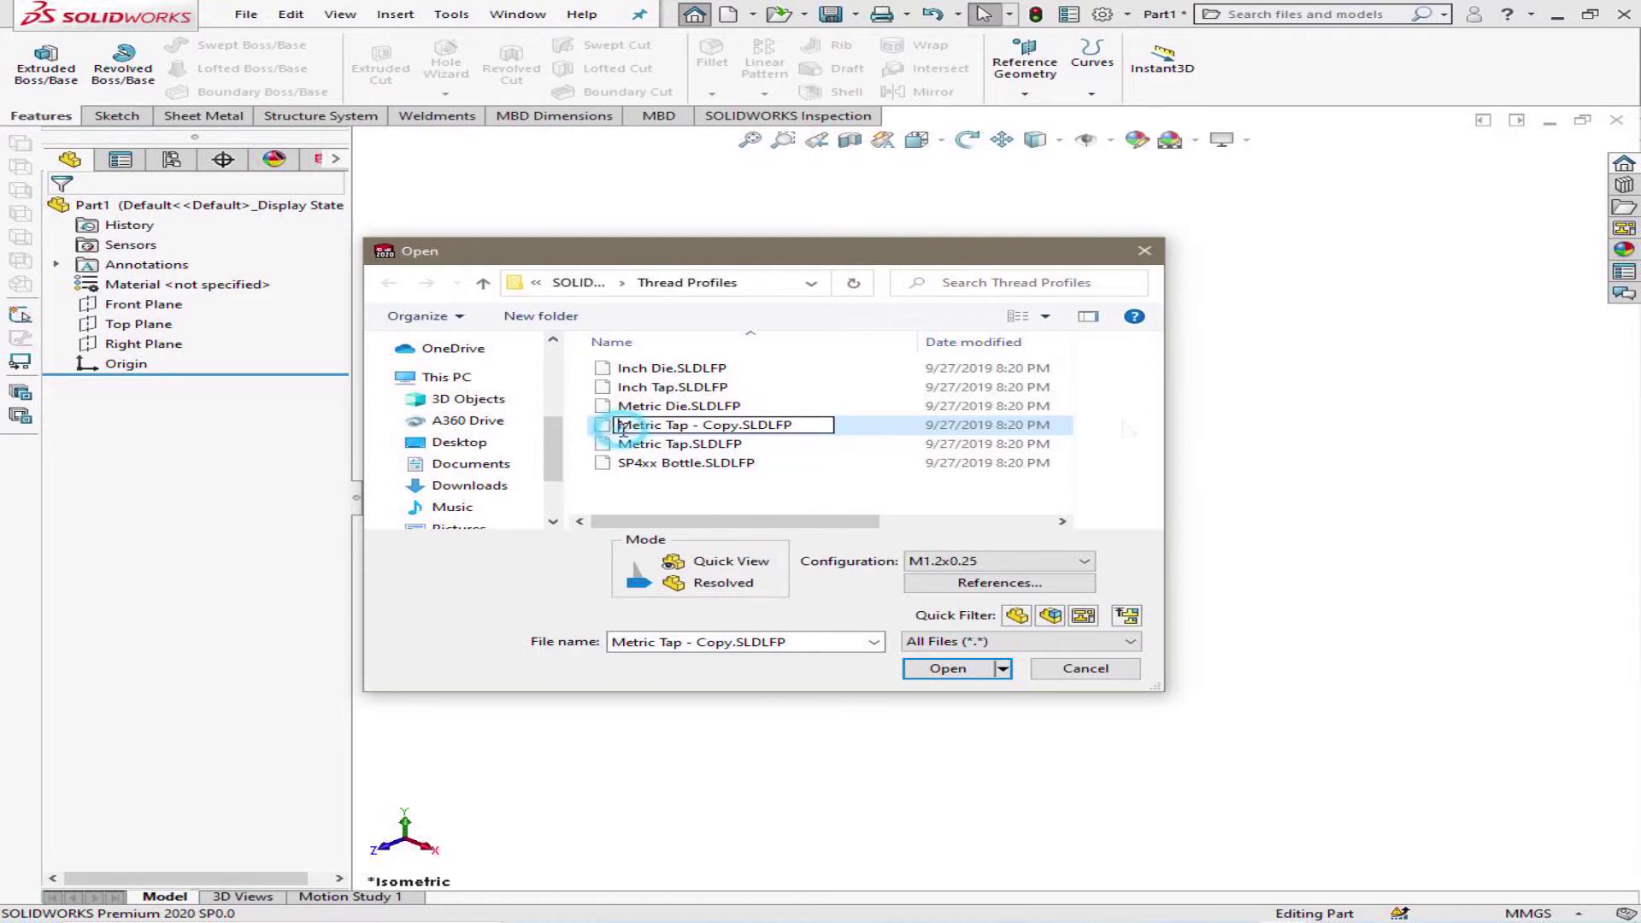
text(Sq)
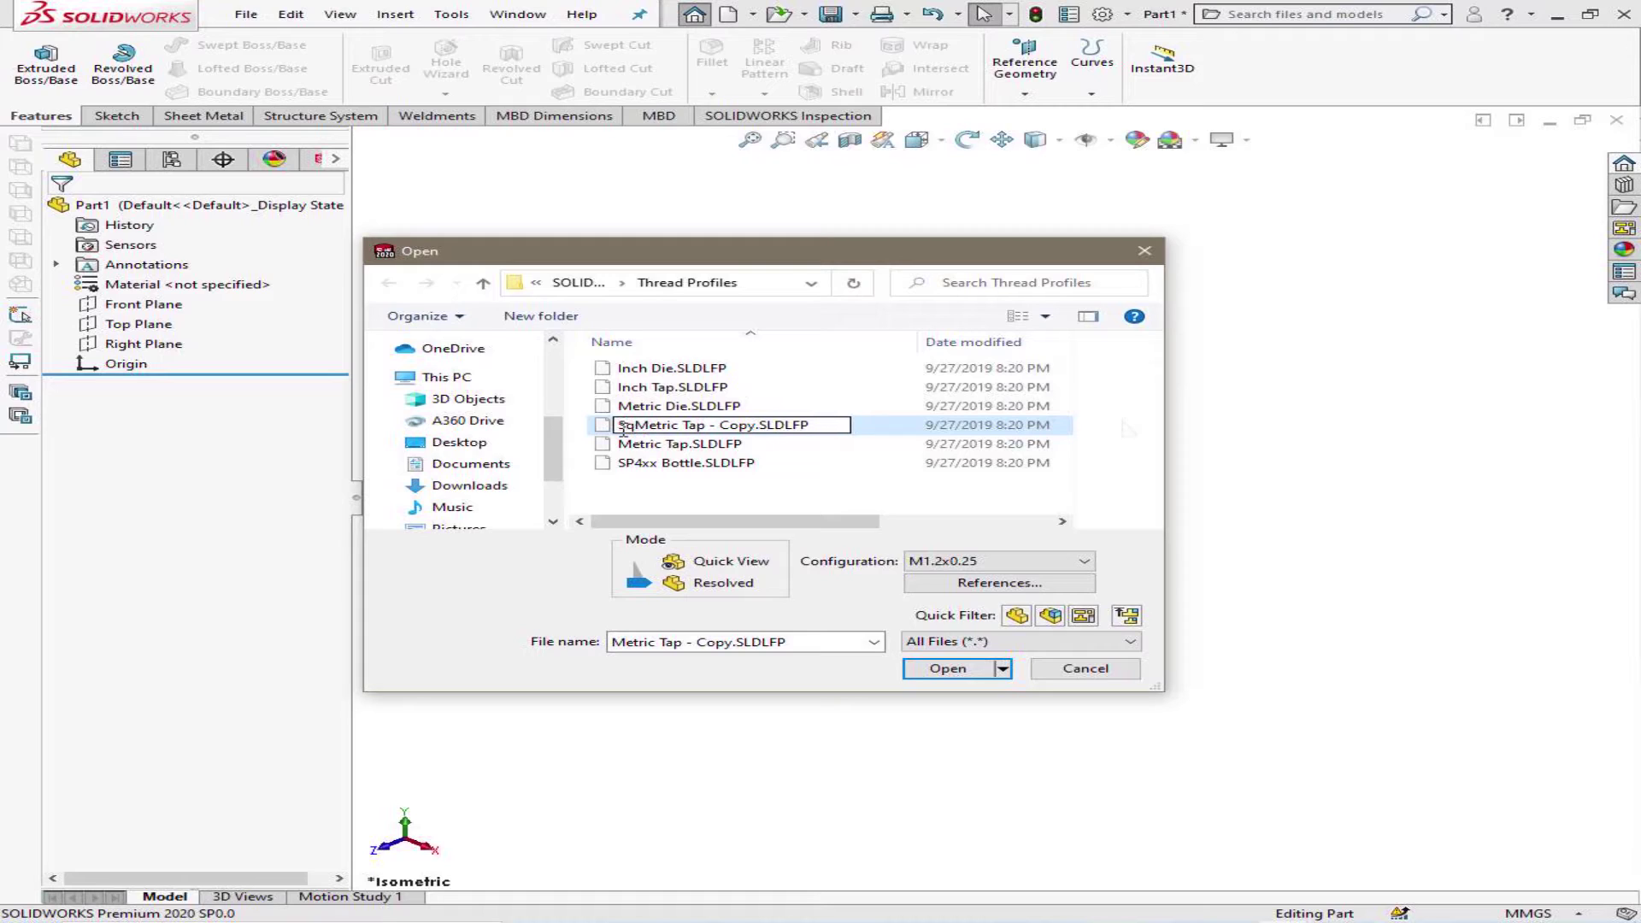
key(BackSpace)
text(Q)
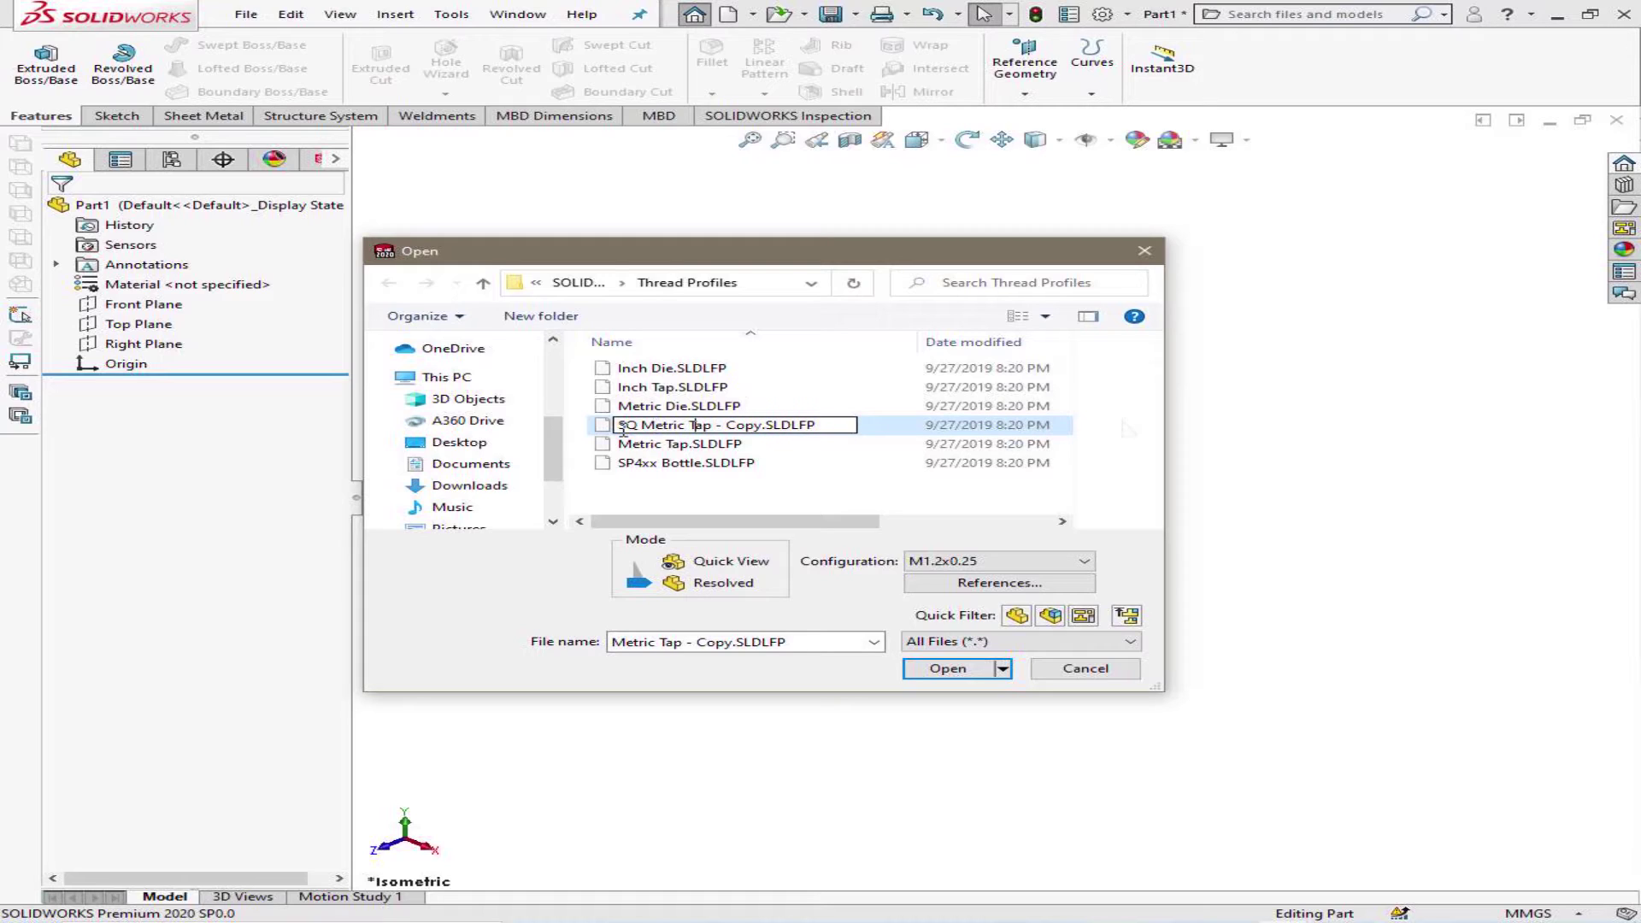
key(BackSpace)
key(BackSpace)
key(BackSpace)
key(BackSpace)
key(BackSpace)
key(BackSpace)
key(BackSpace)
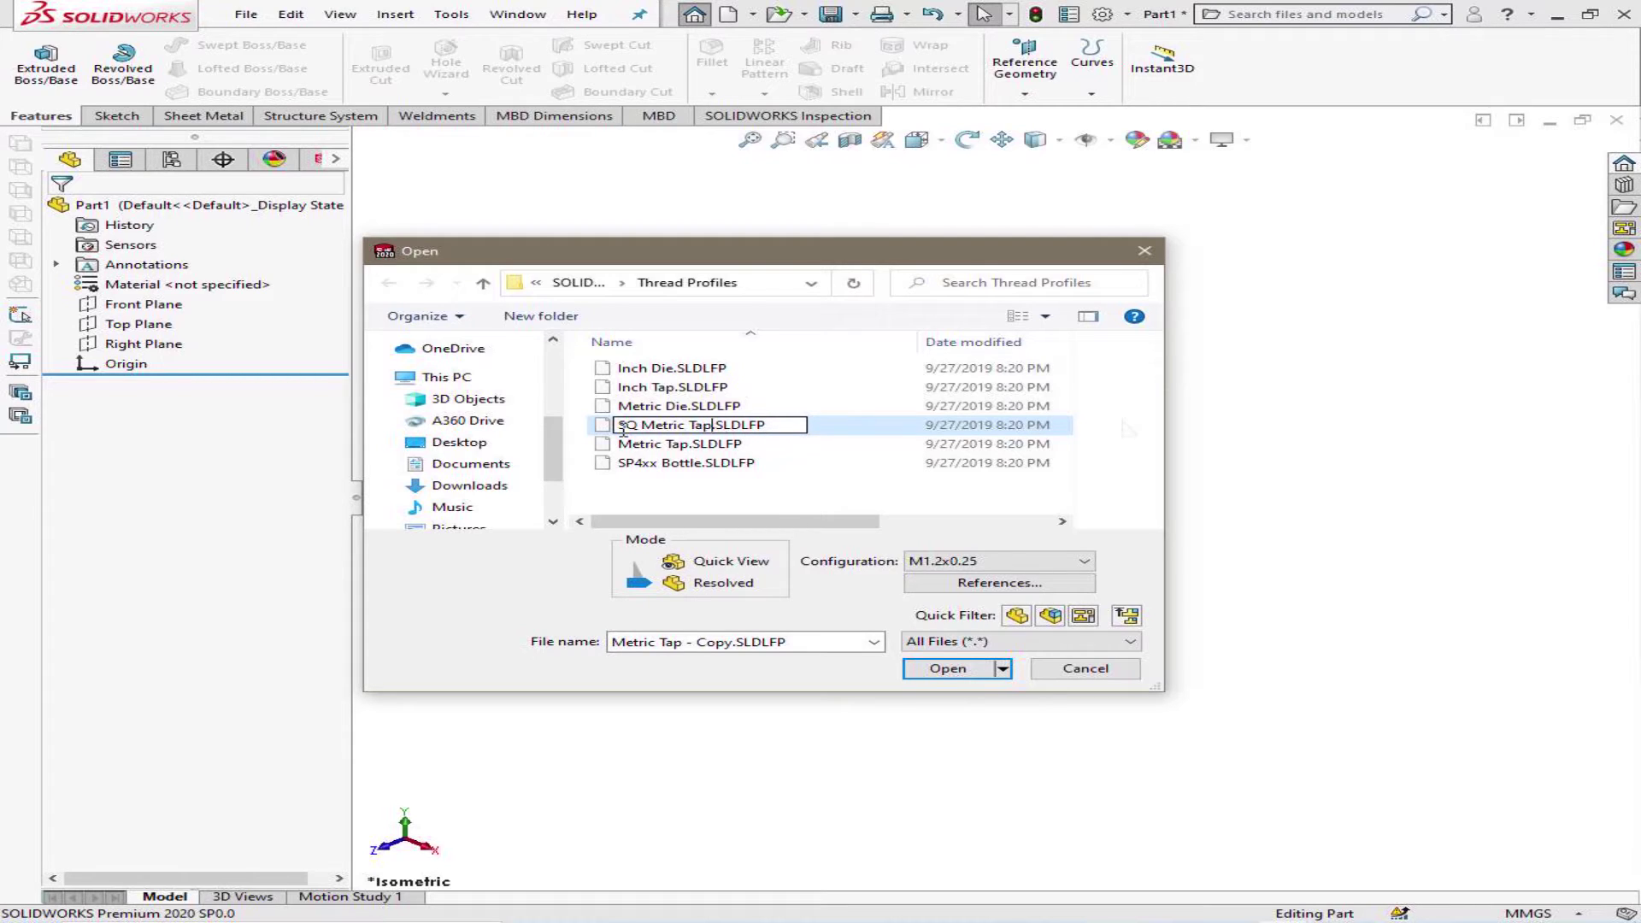
click(939, 427)
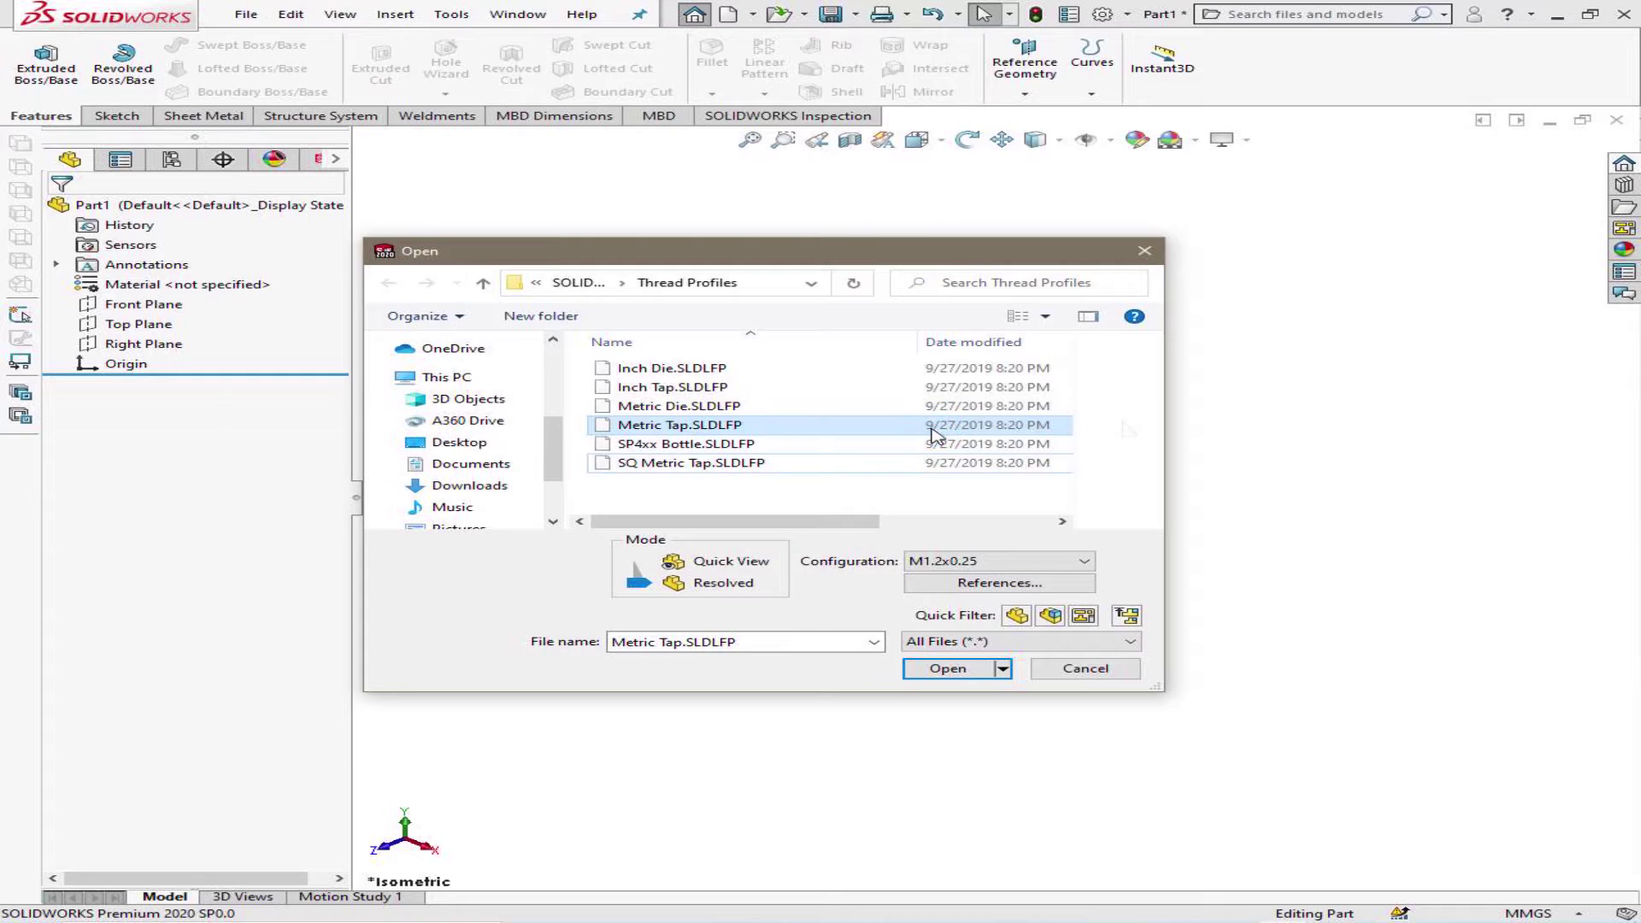
click(780, 471)
click(946, 669)
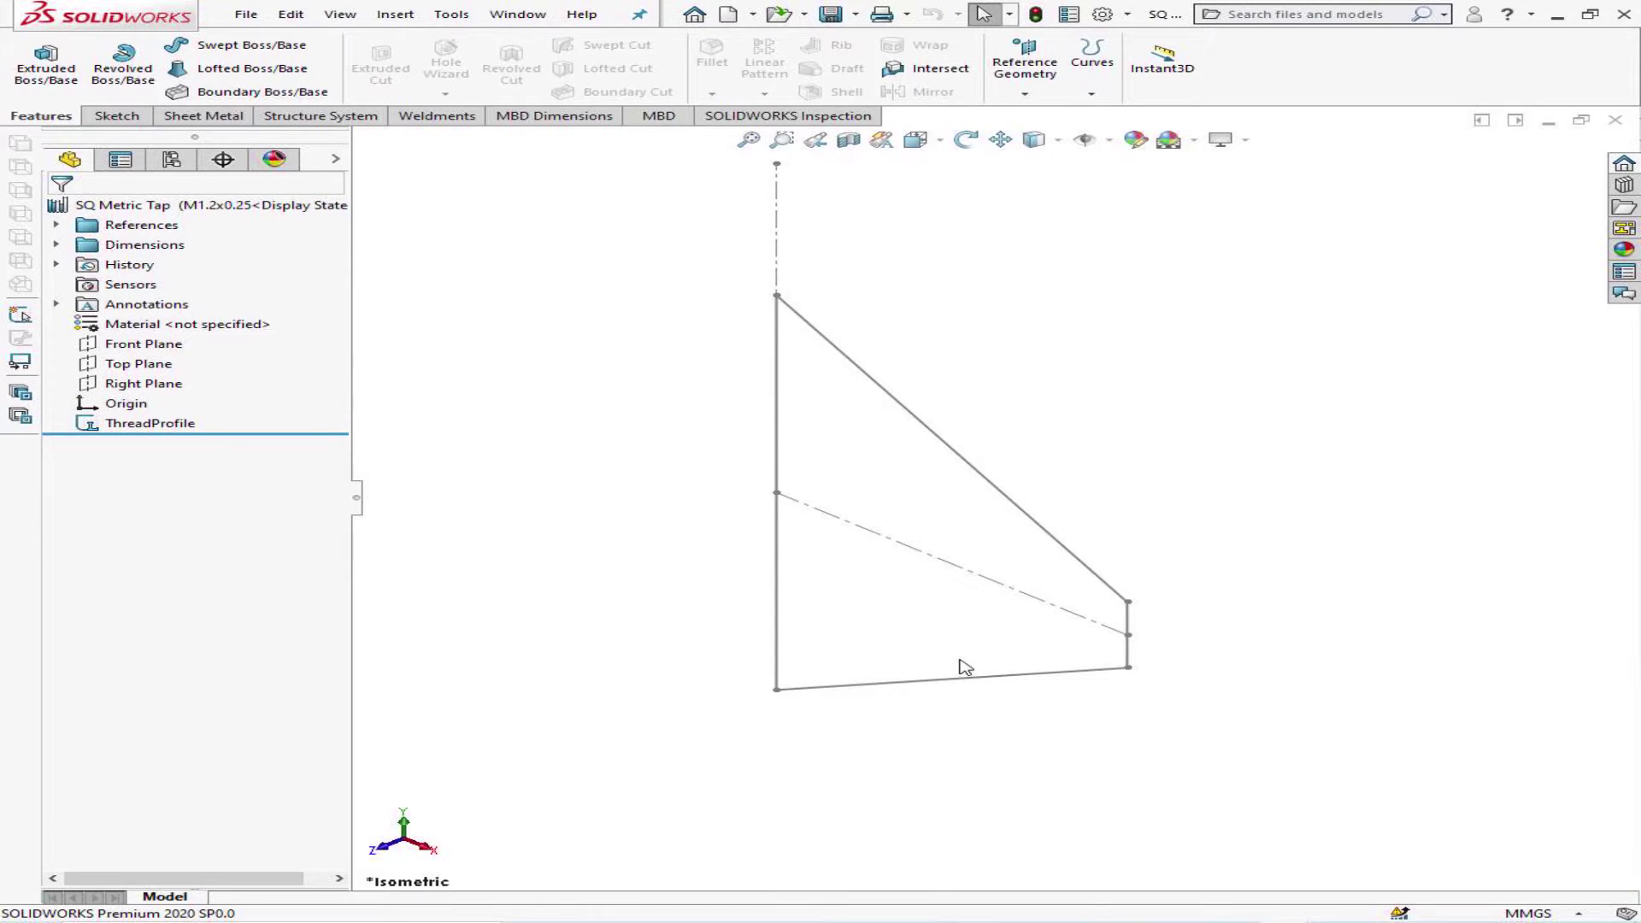
- Edit the ThreadProfile sketch and delete the Profile_Angle, Profile_Height and Profile_Land dimensions
click(177, 428)
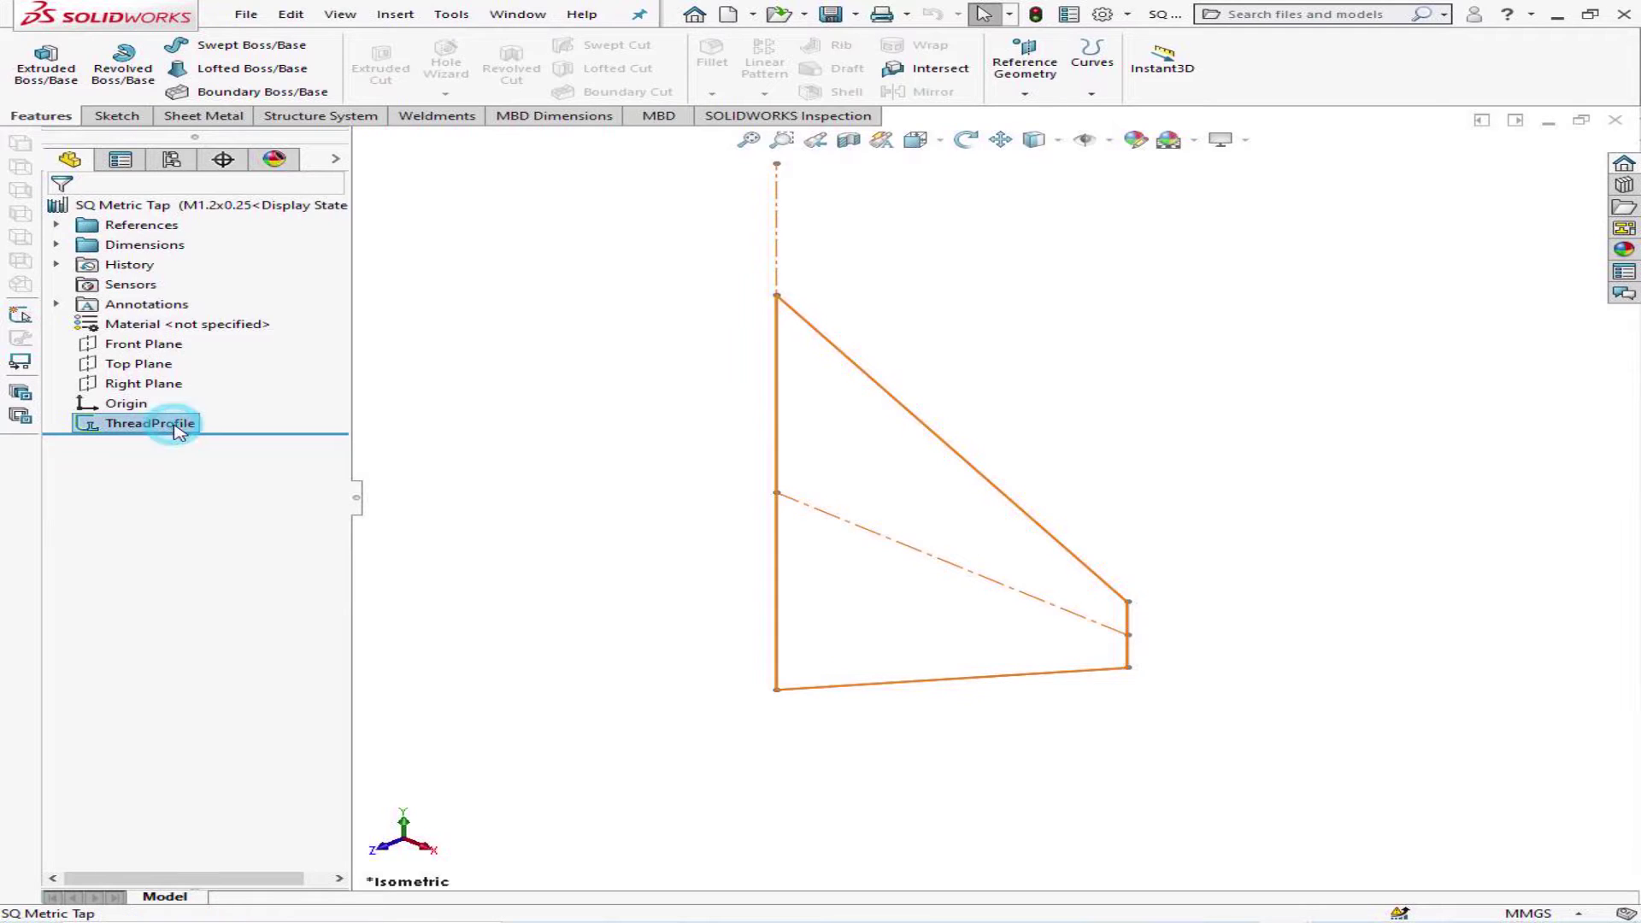
click(197, 371)
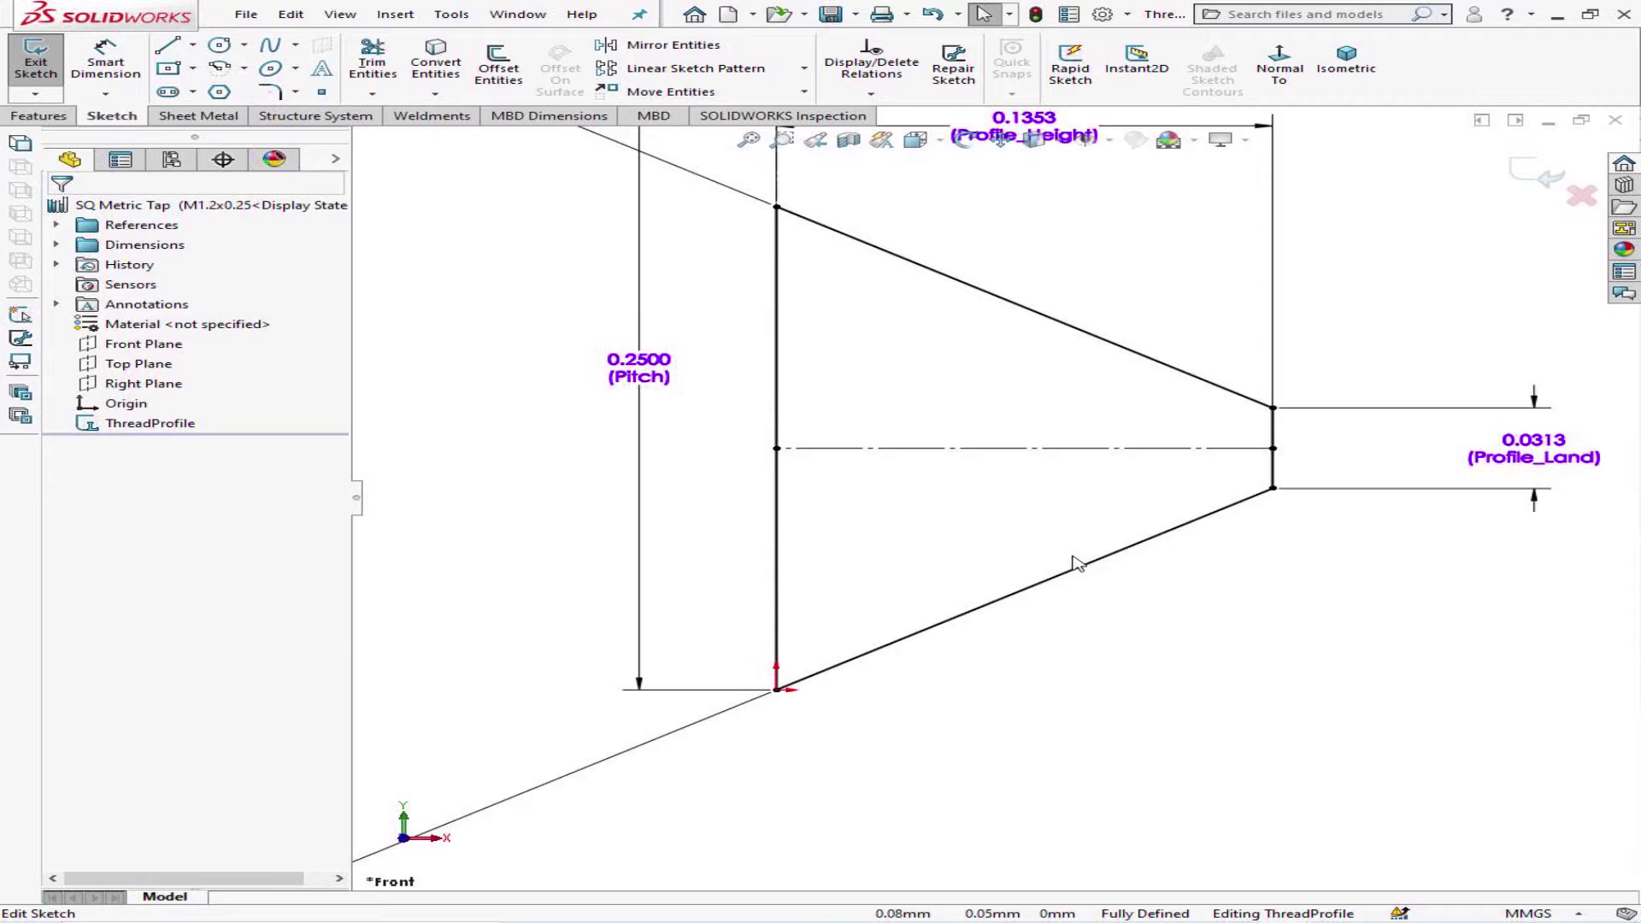
key(f)
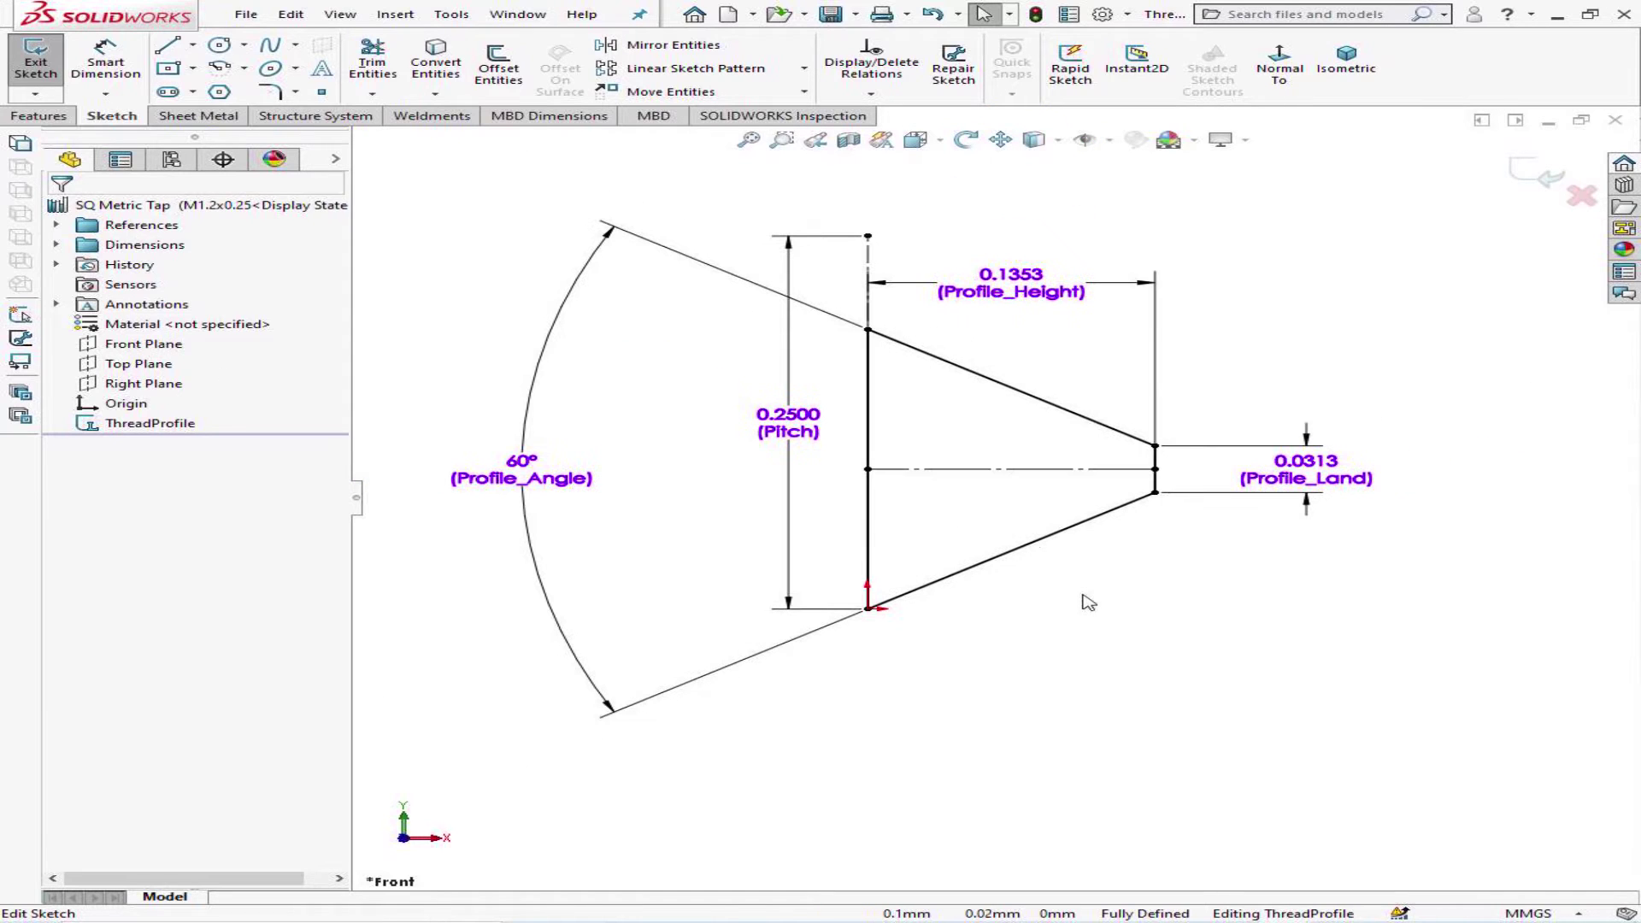
click(566, 496)
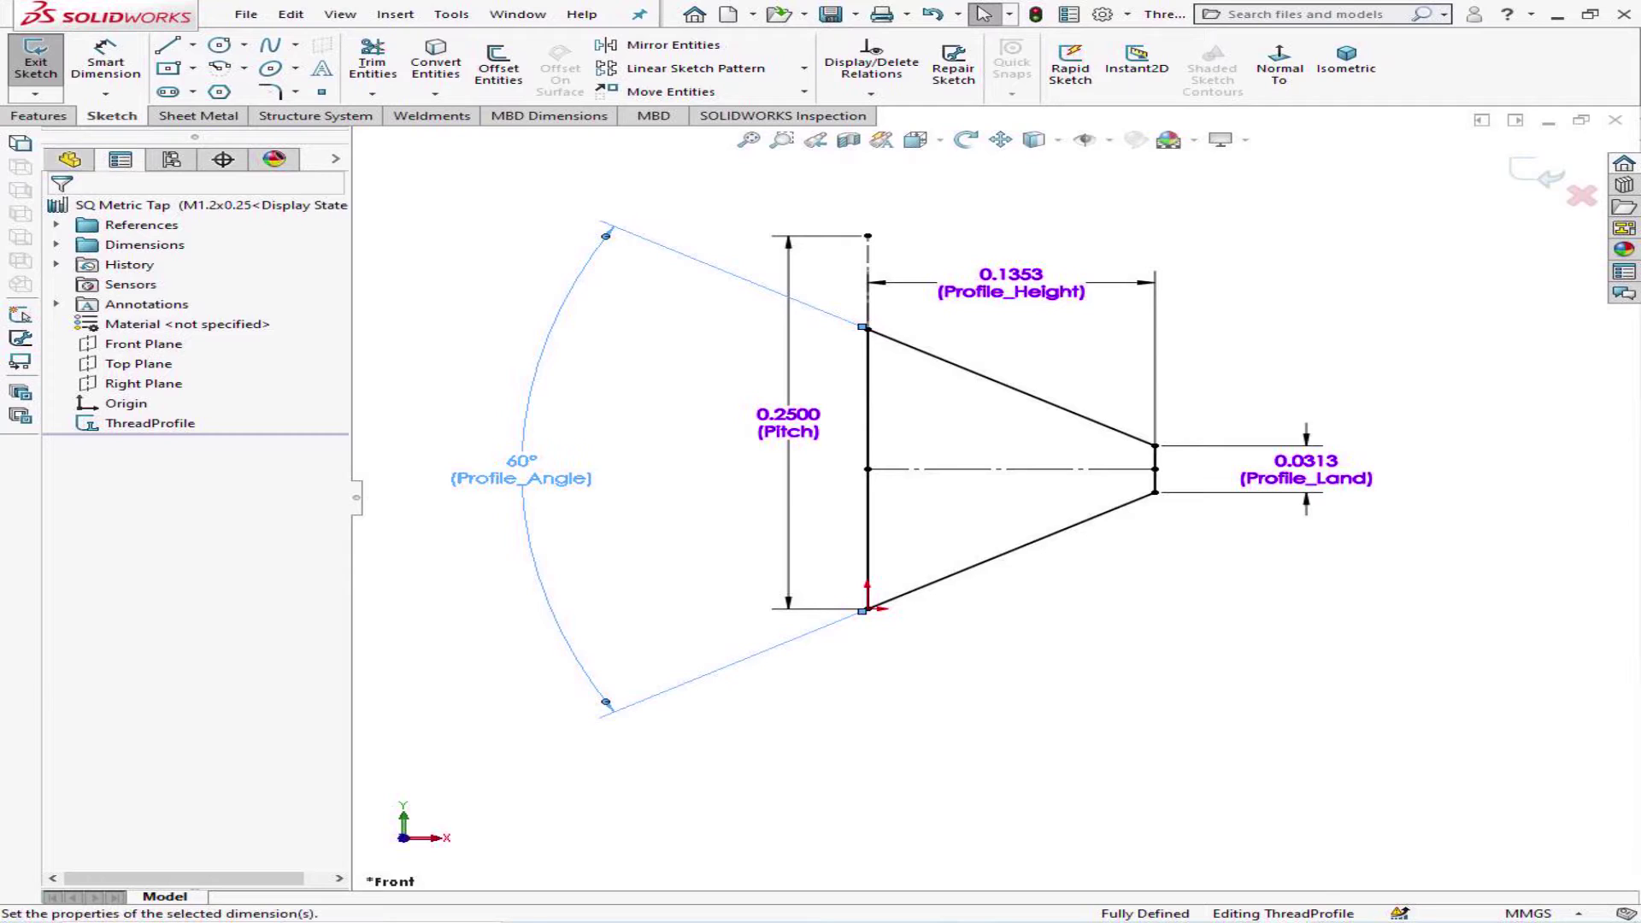
key(Delete)
click(1051, 306)
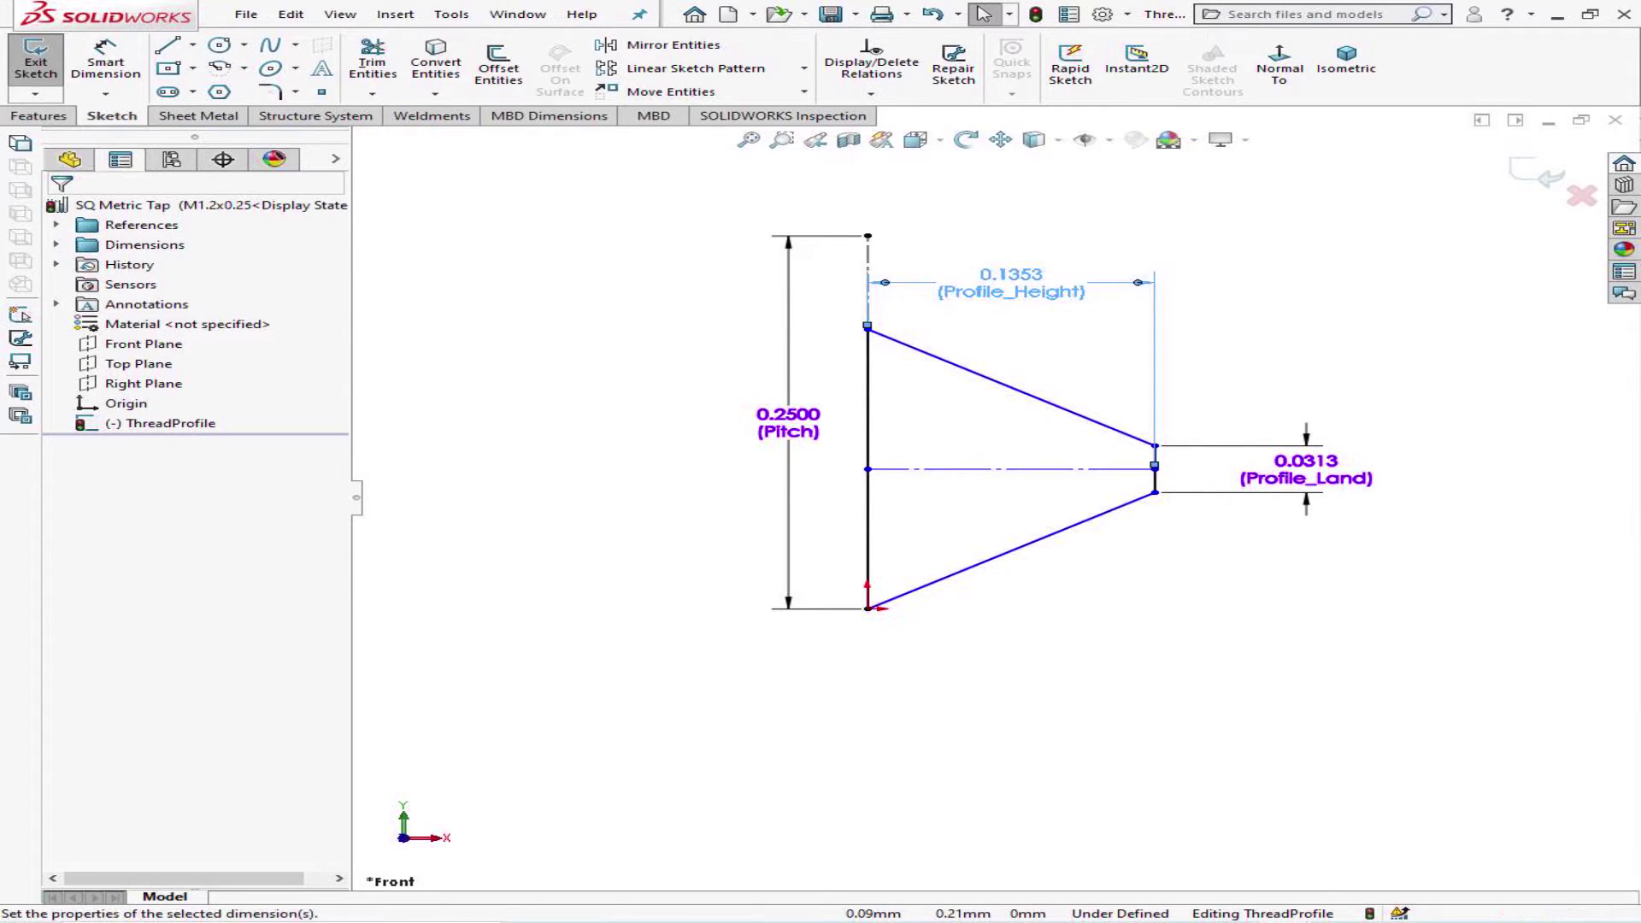
key(Delete)
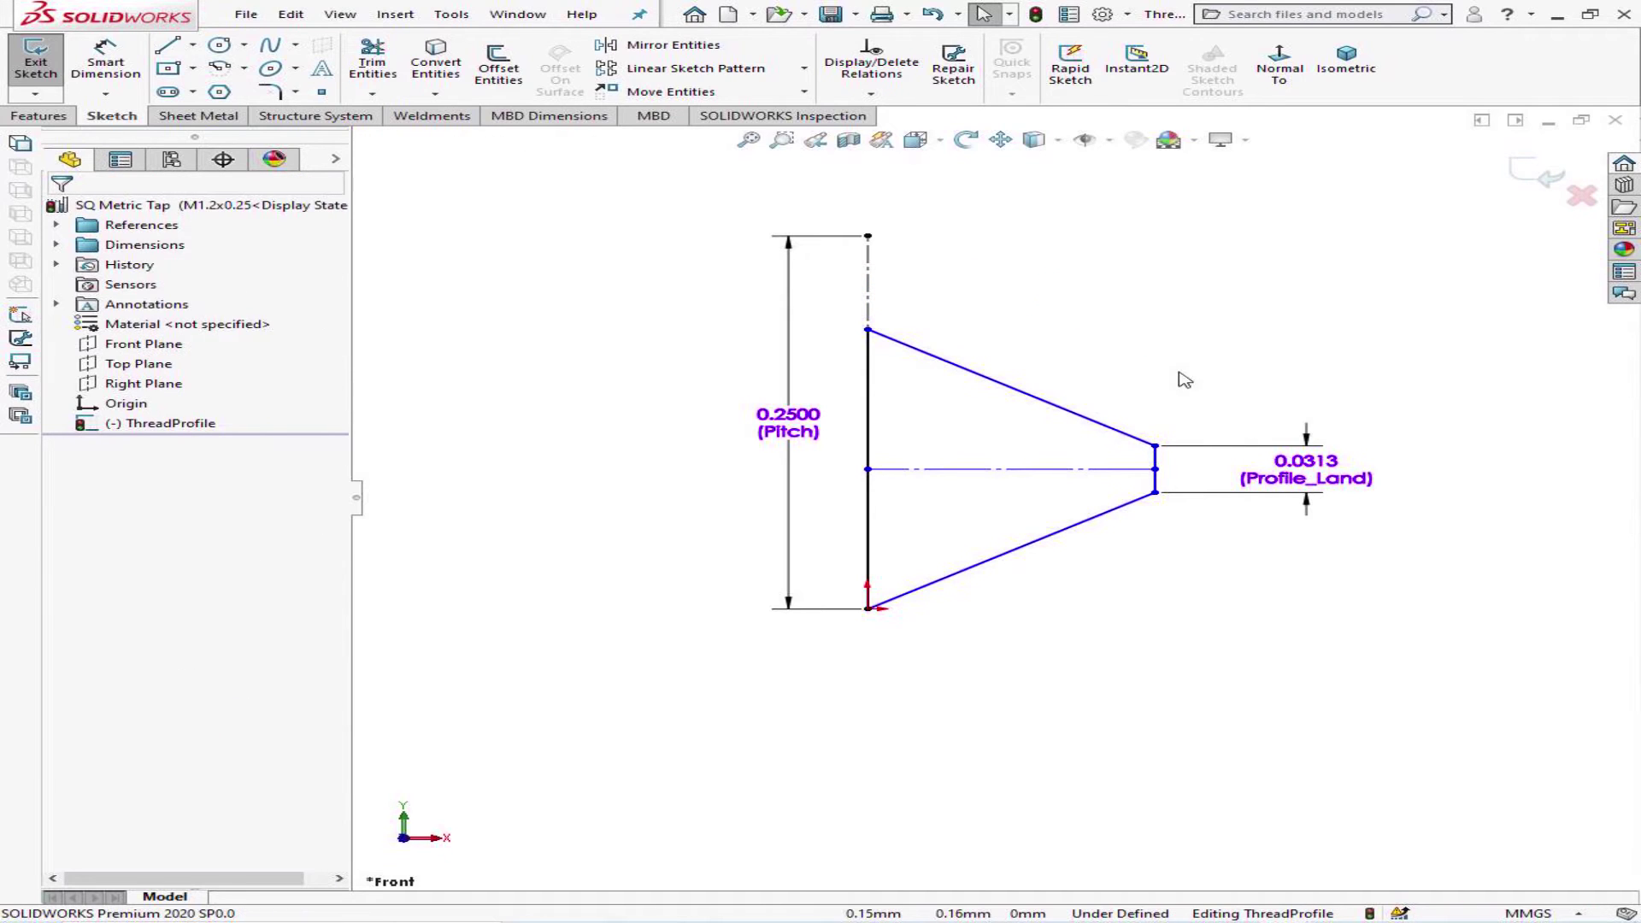
click(1295, 476)
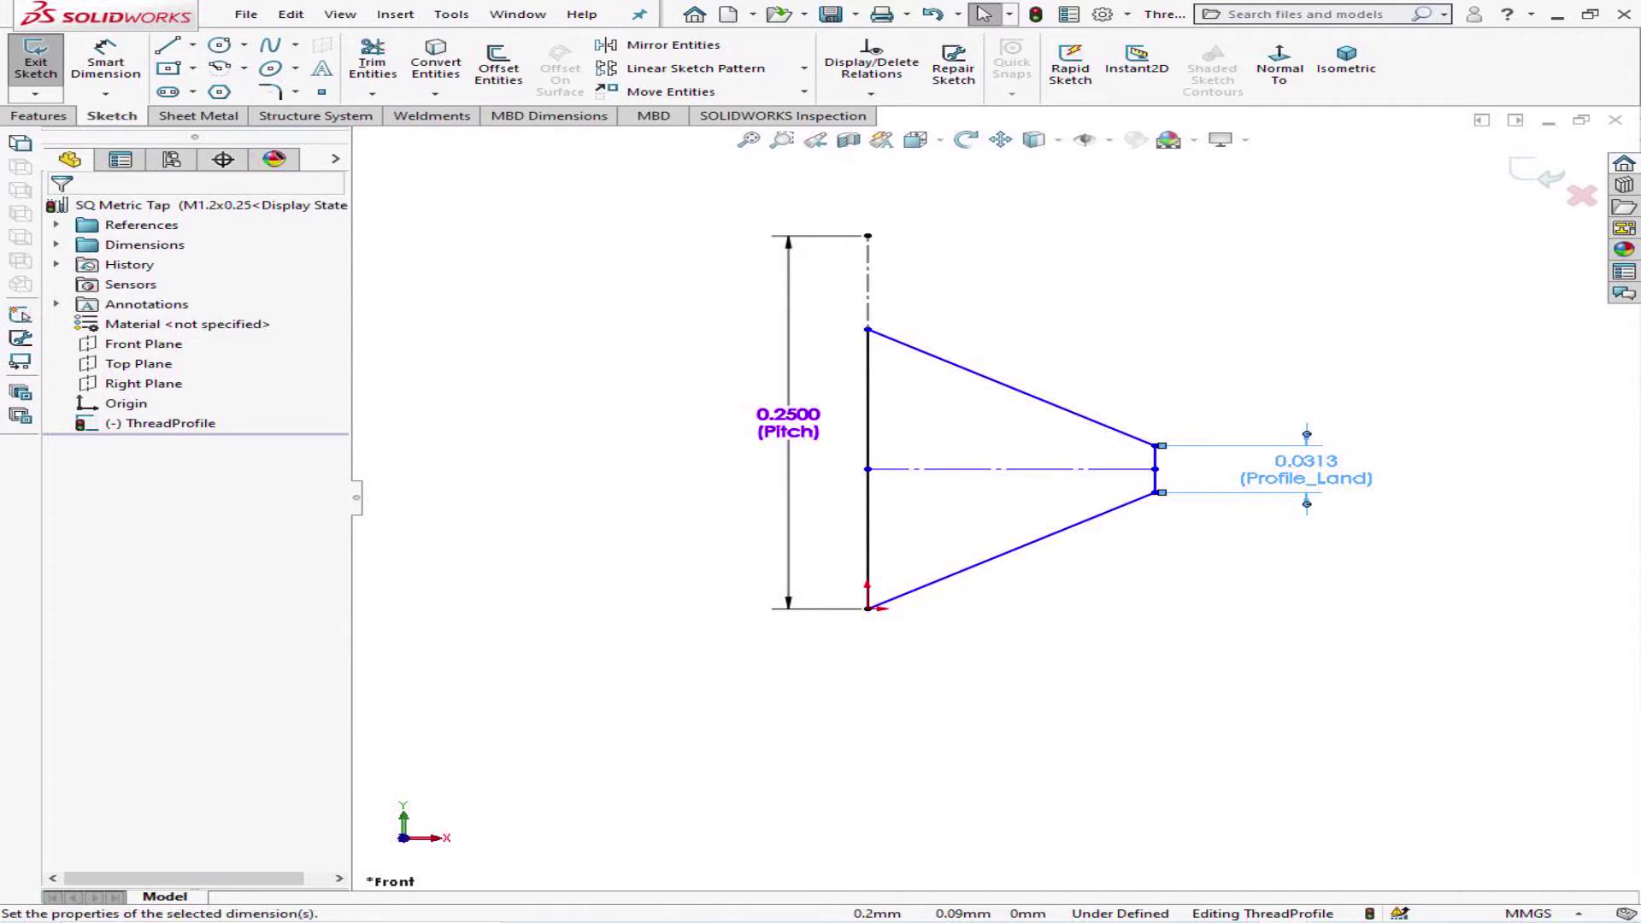
key(Delete)
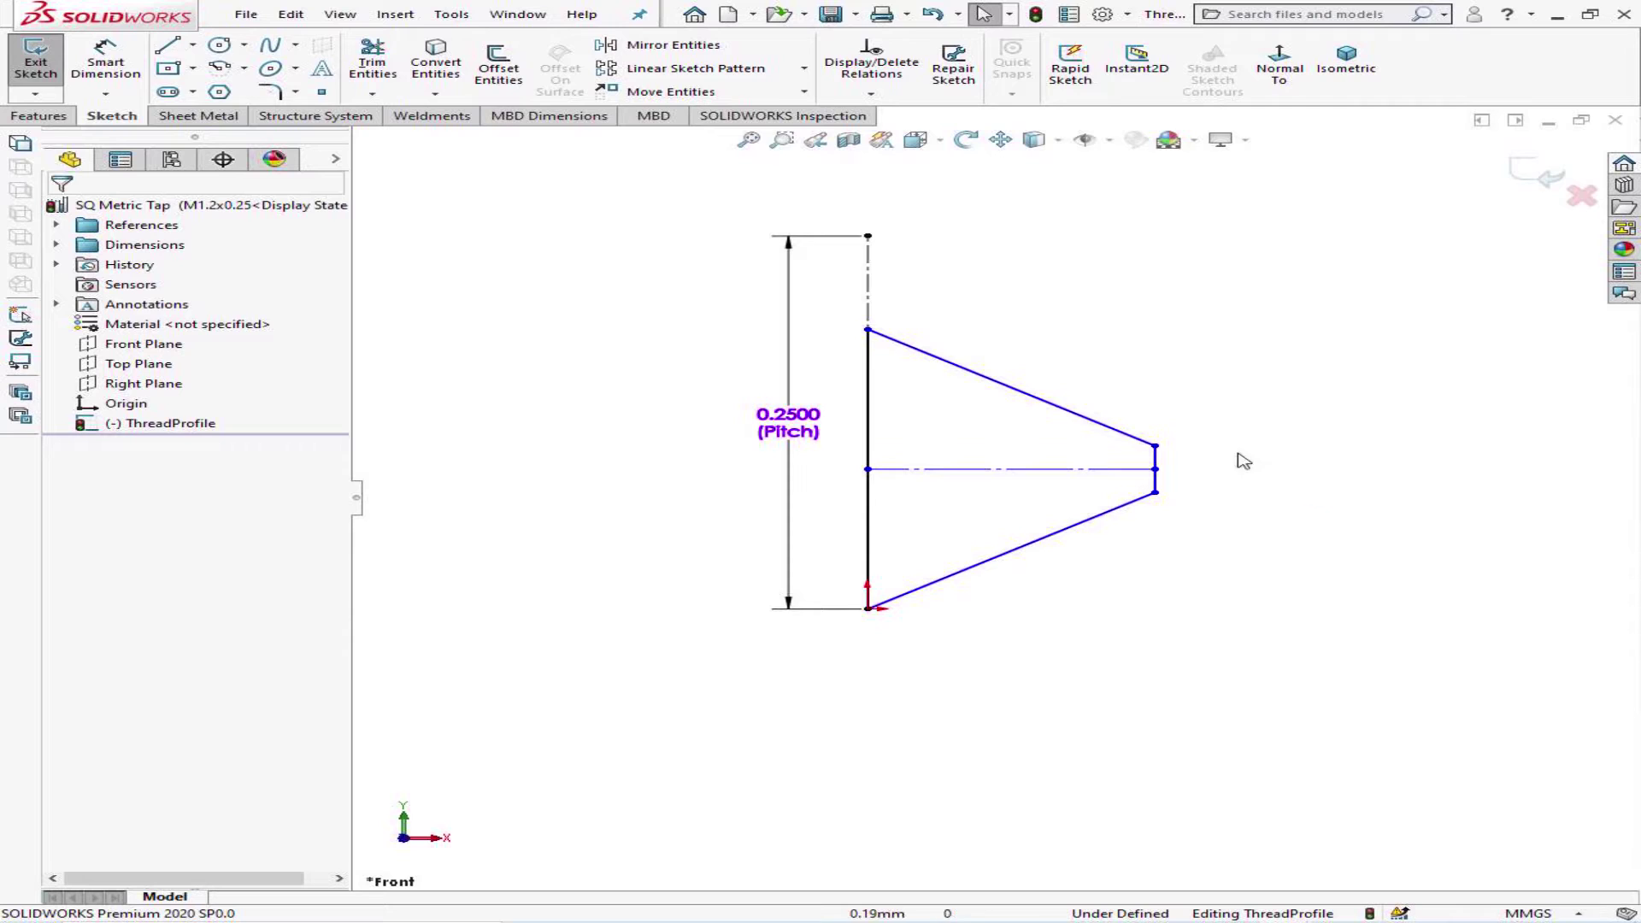
- Delete both sloped profile lines and begin dimensioning the vertical line
click(1102, 434)
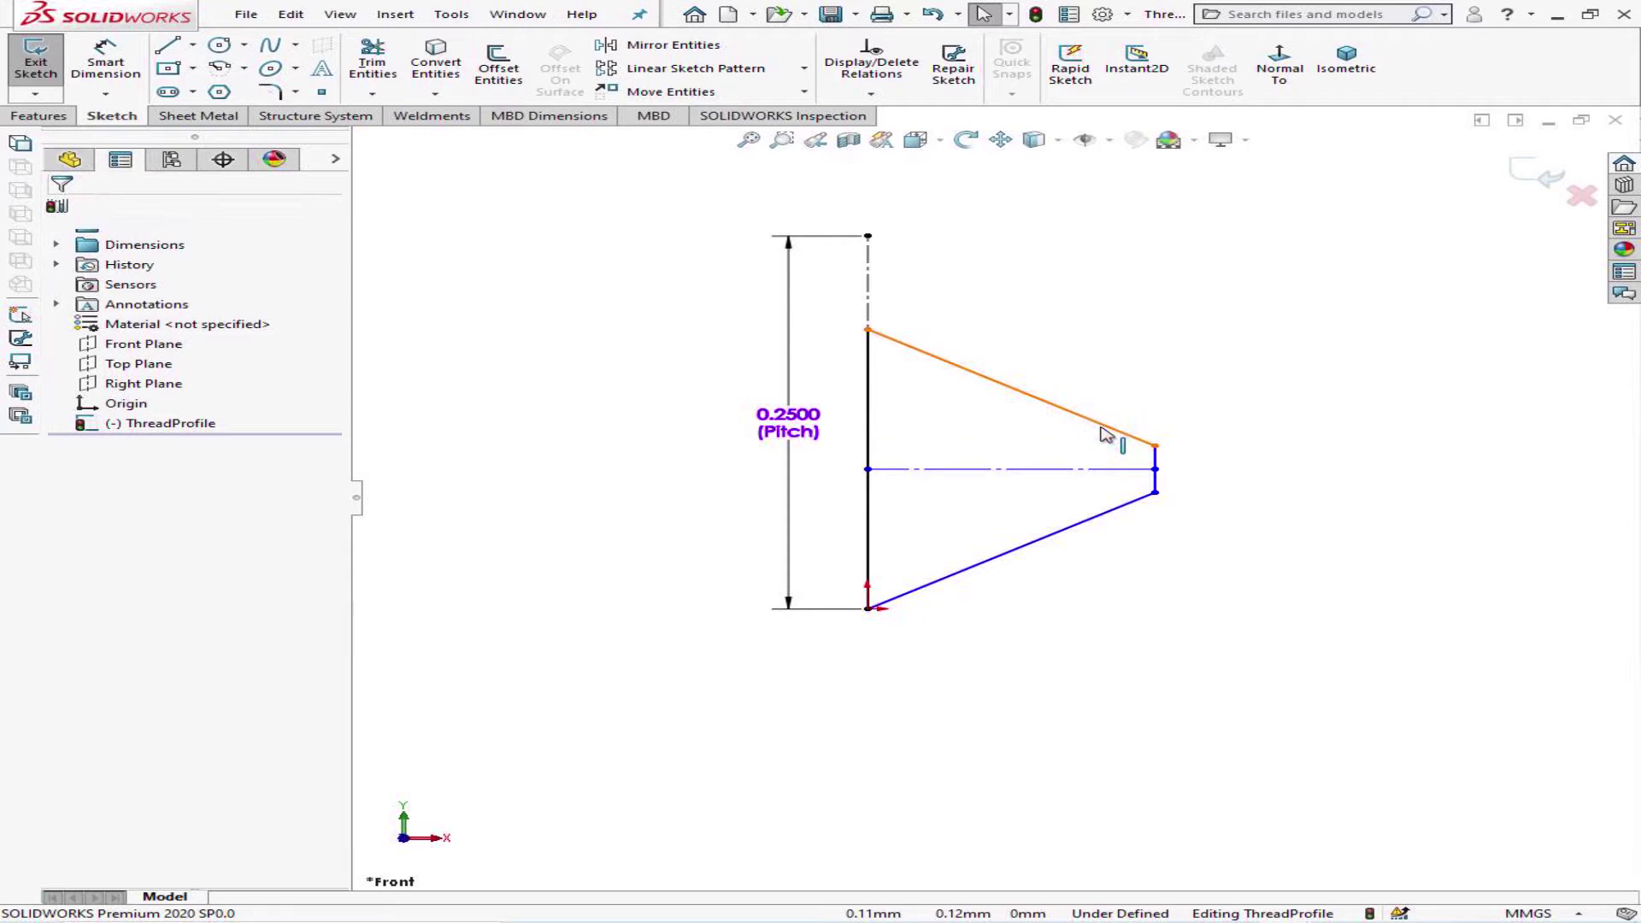
key(Delete)
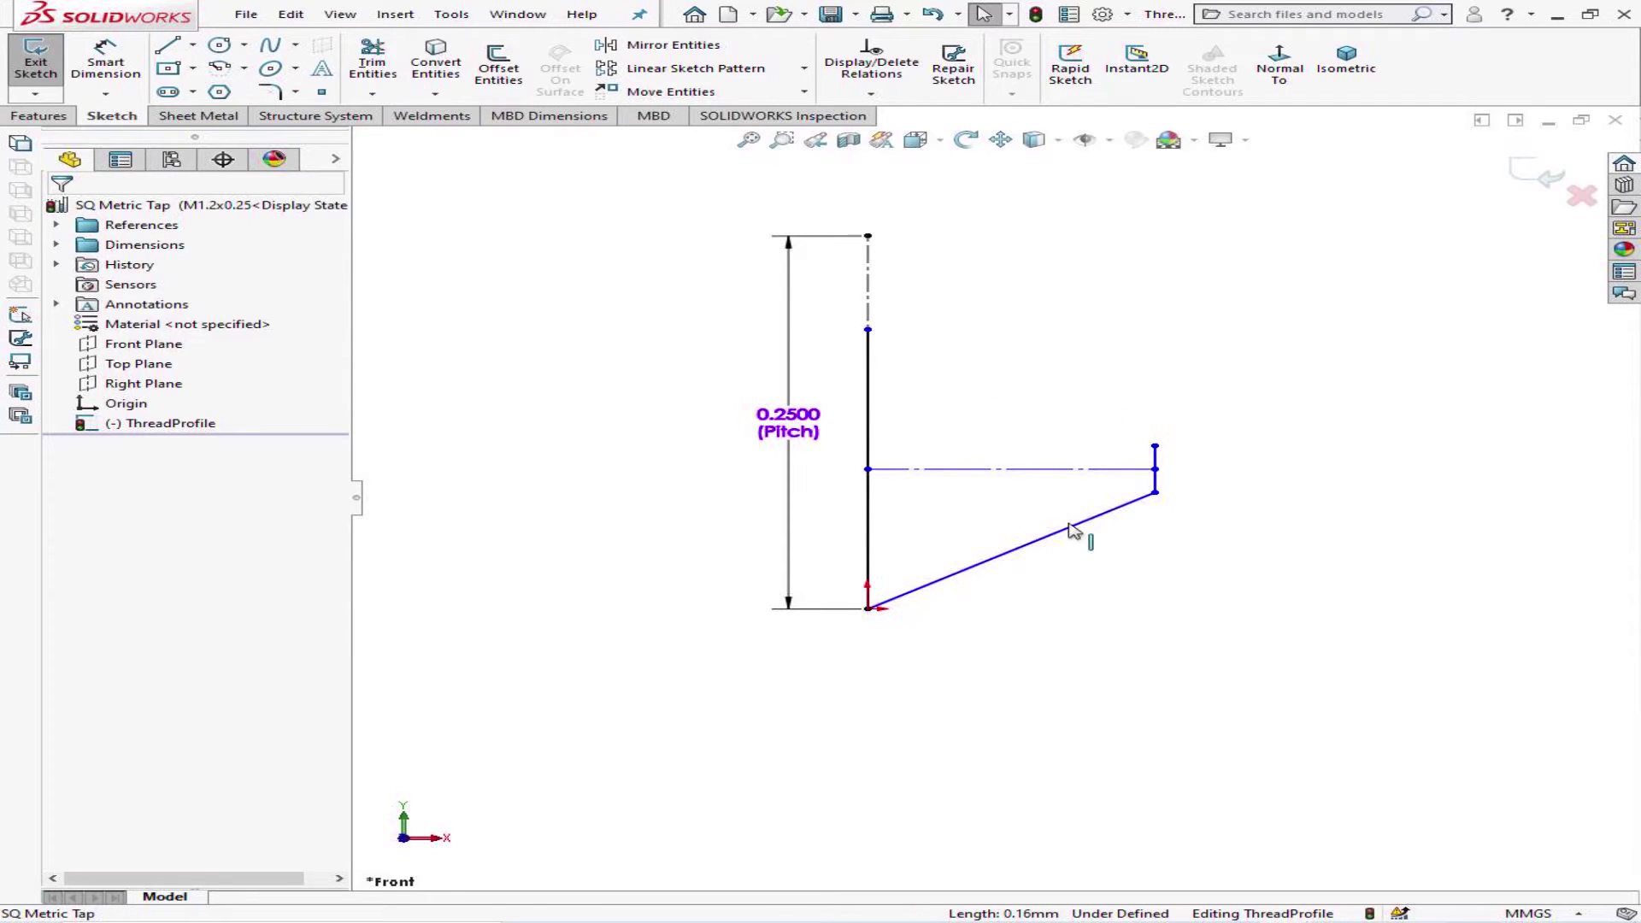
click(1072, 530)
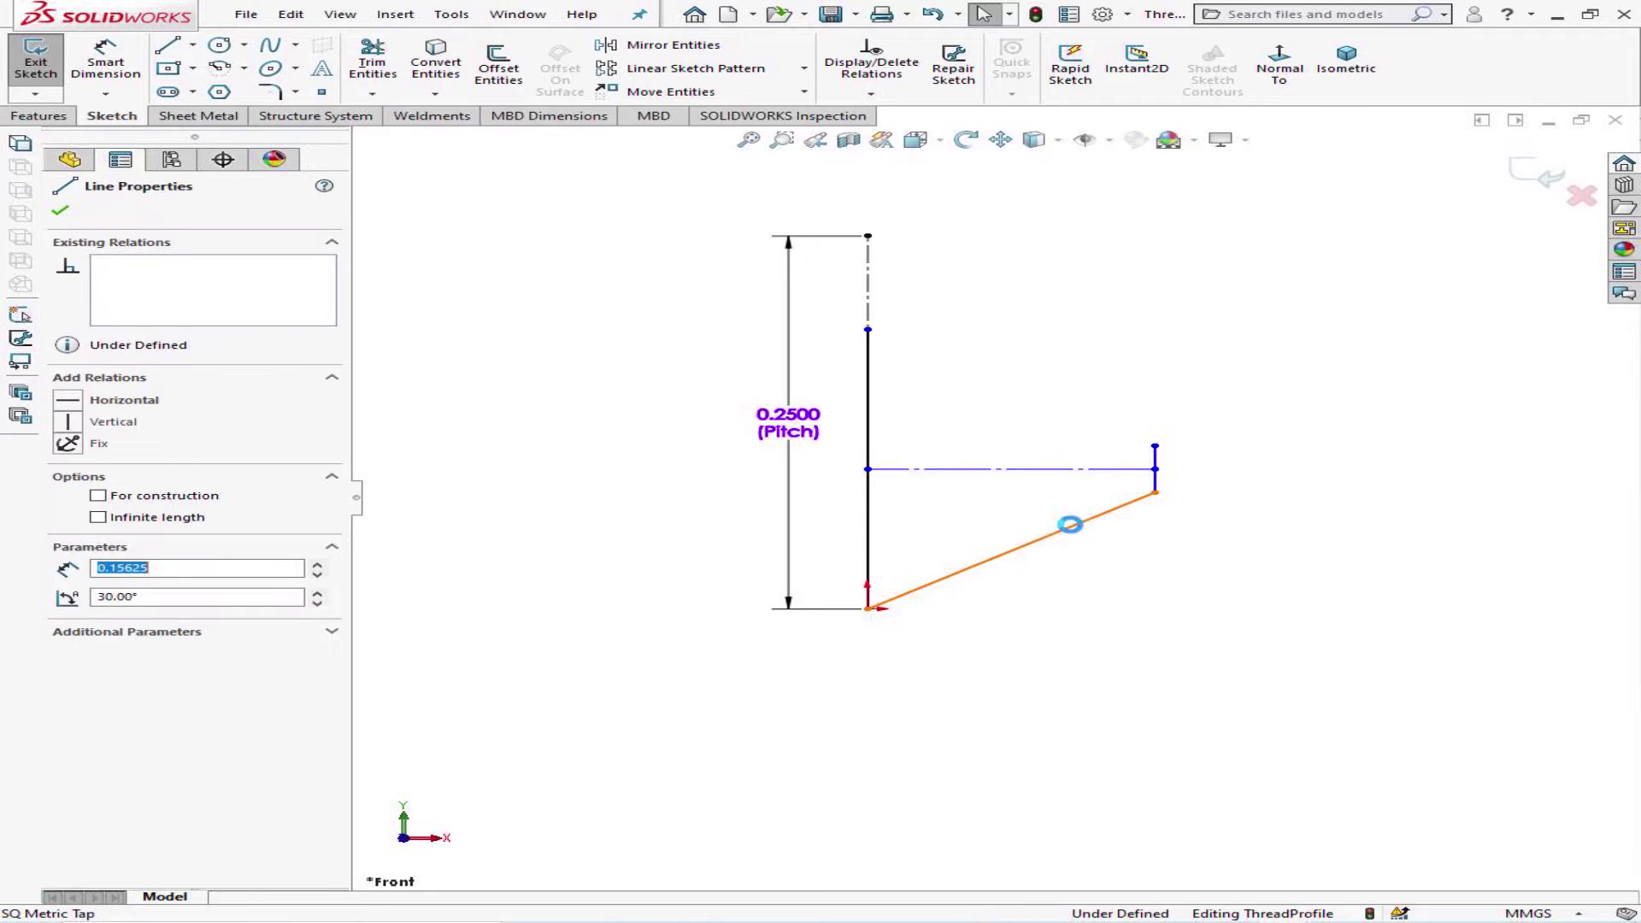
key(Delete)
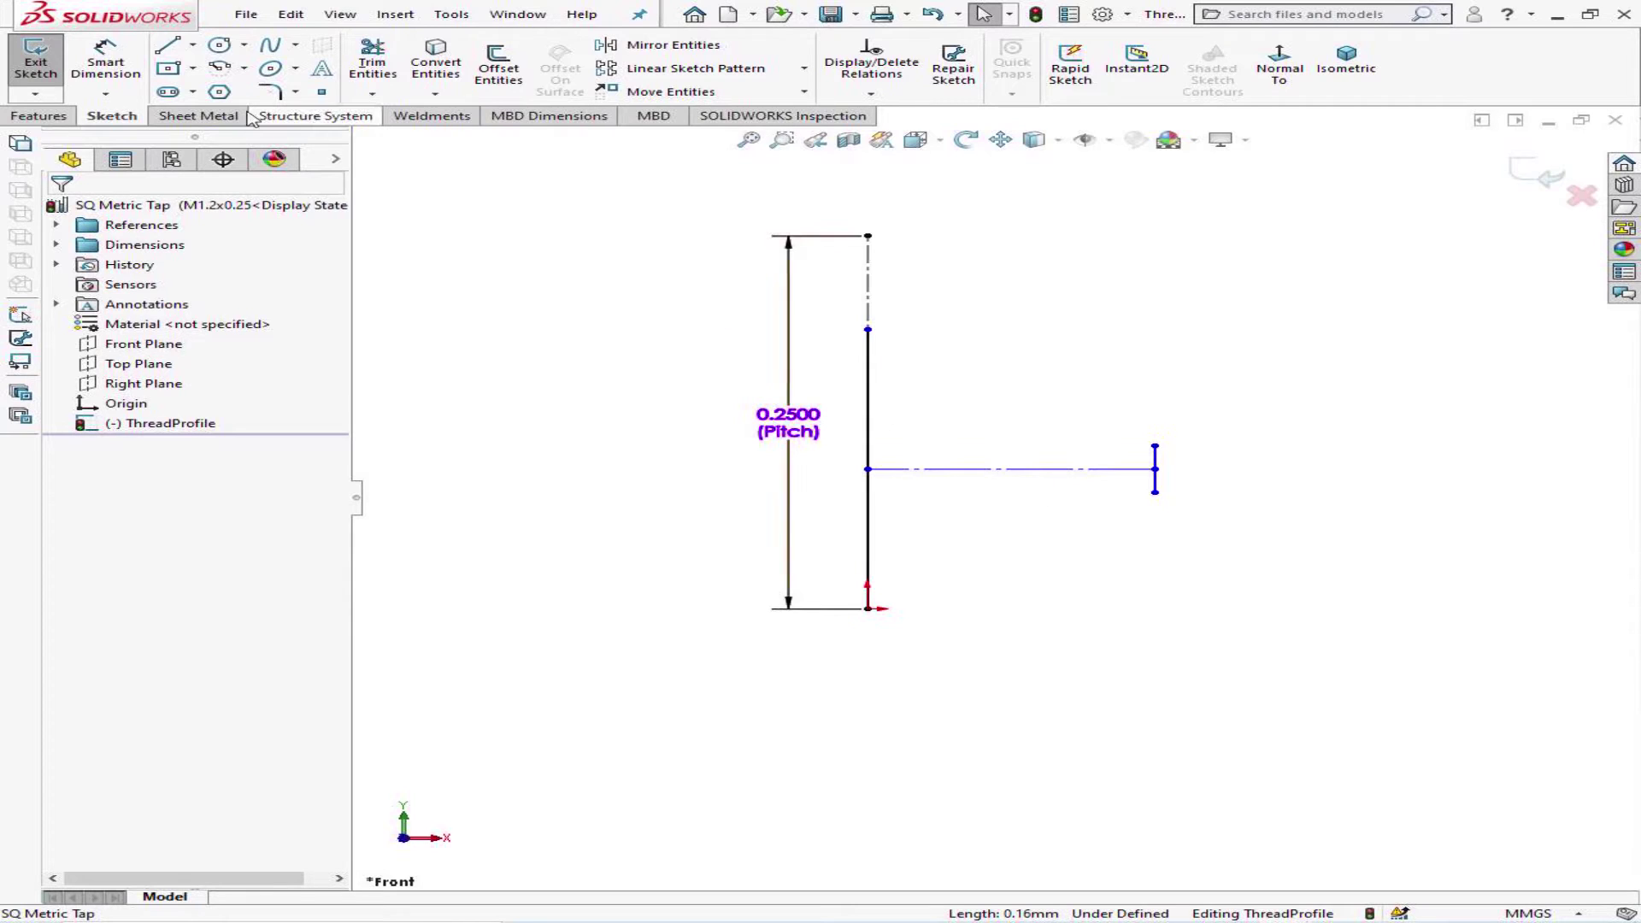
click(106, 62)
click(864, 435)
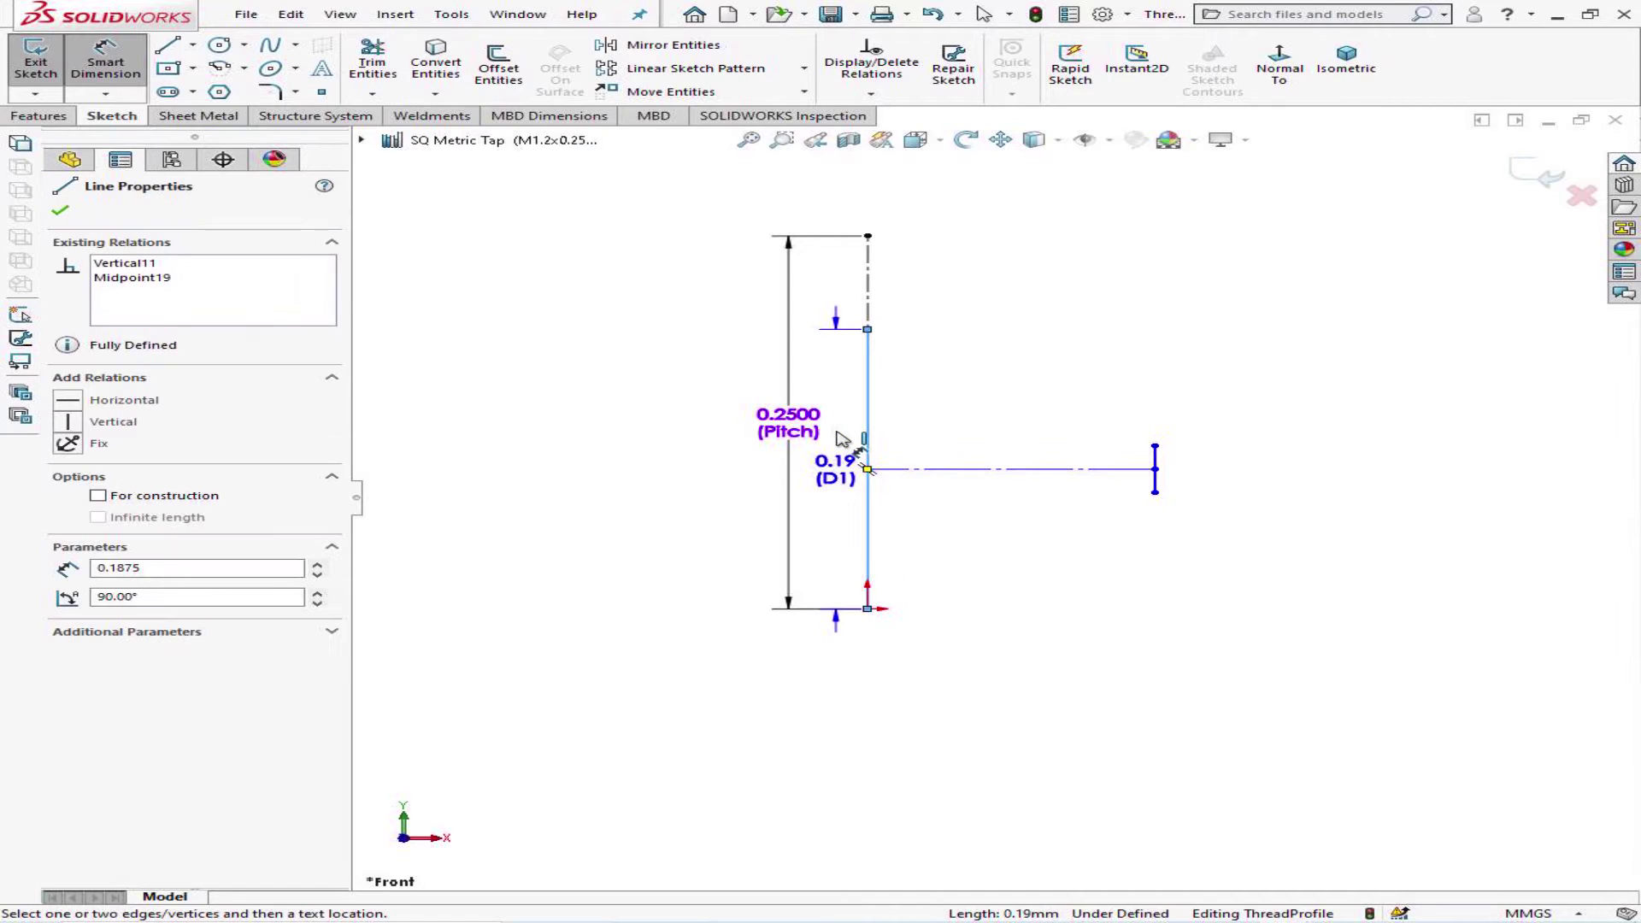
- Drive the vertical line's D1 dimension with the equation Pitch@ThreadProfile/2, giving 0.13
click(842, 432)
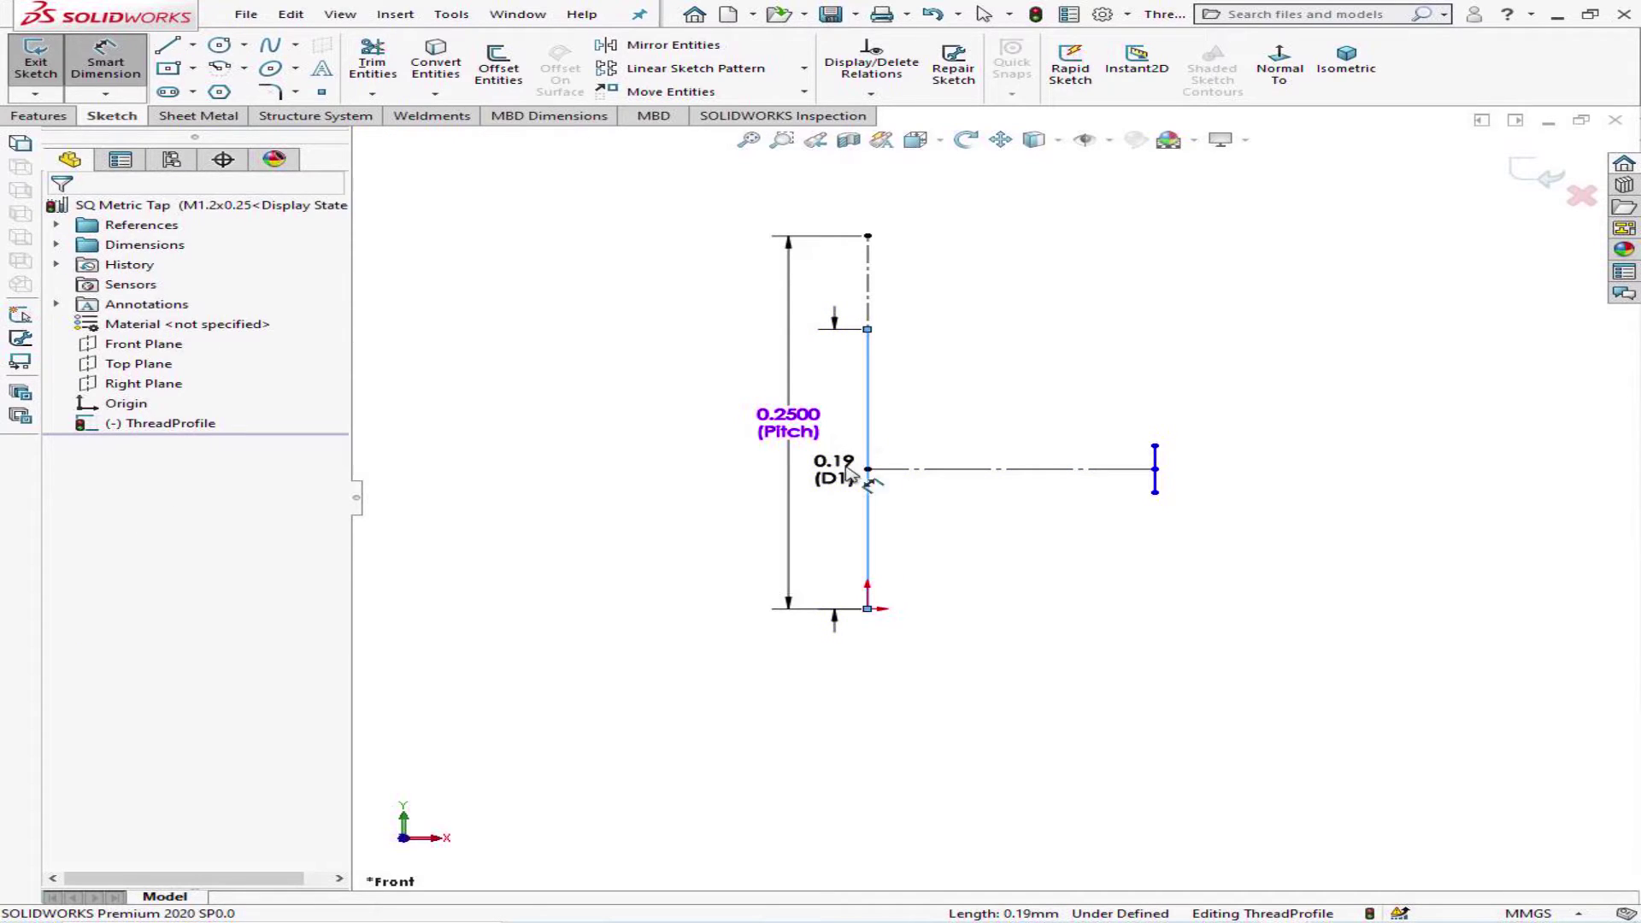
click(840, 497)
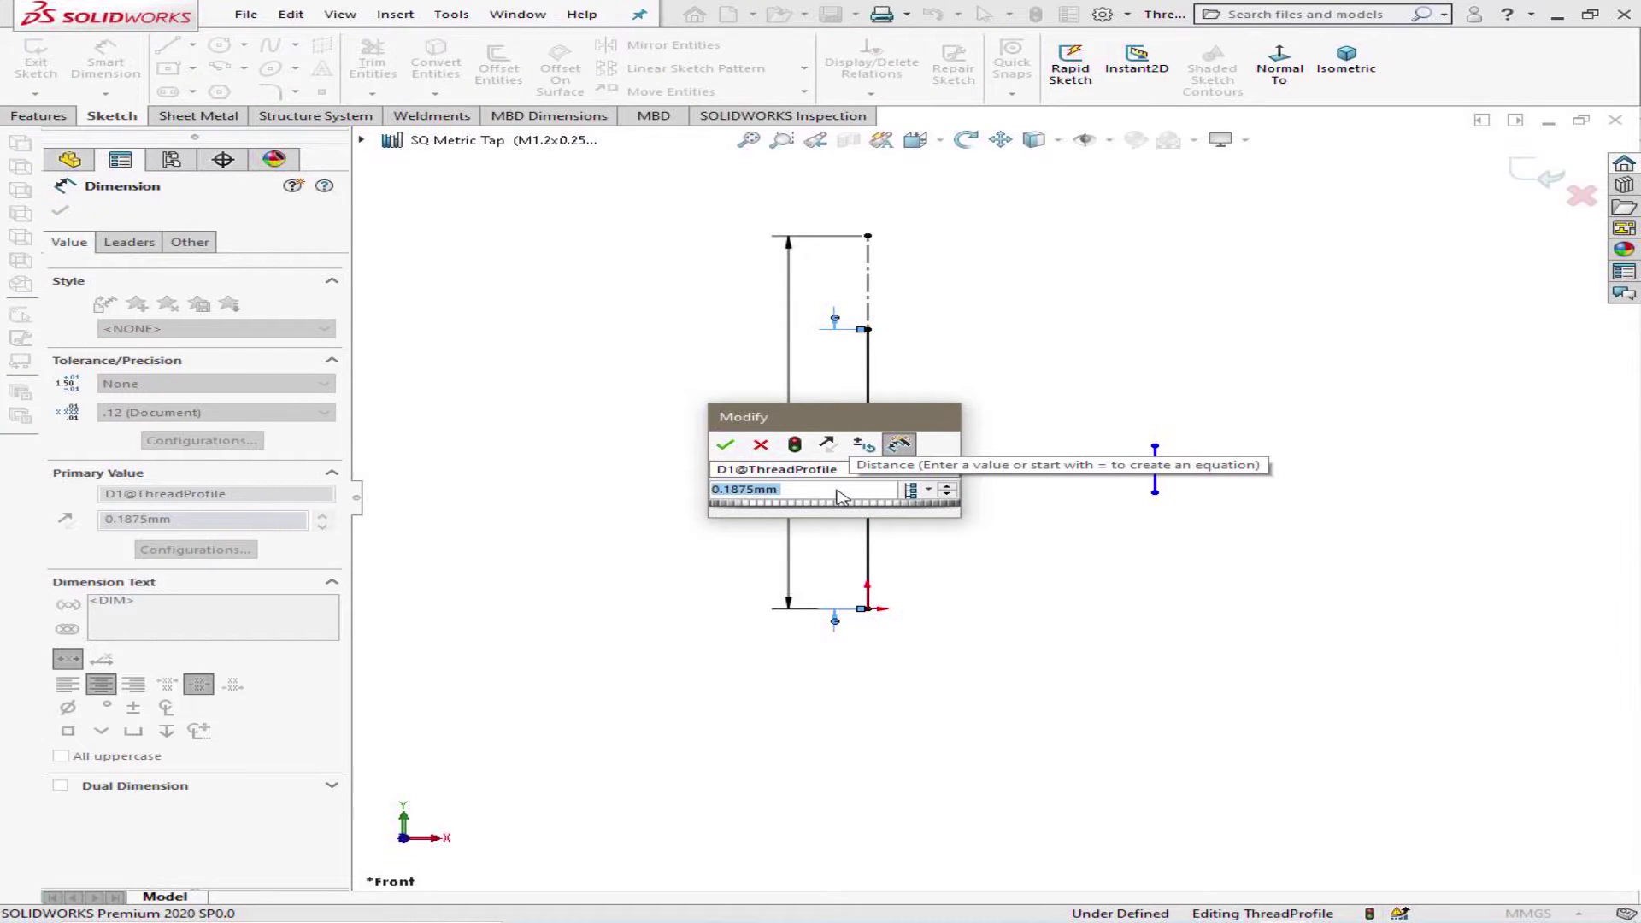
text(=)
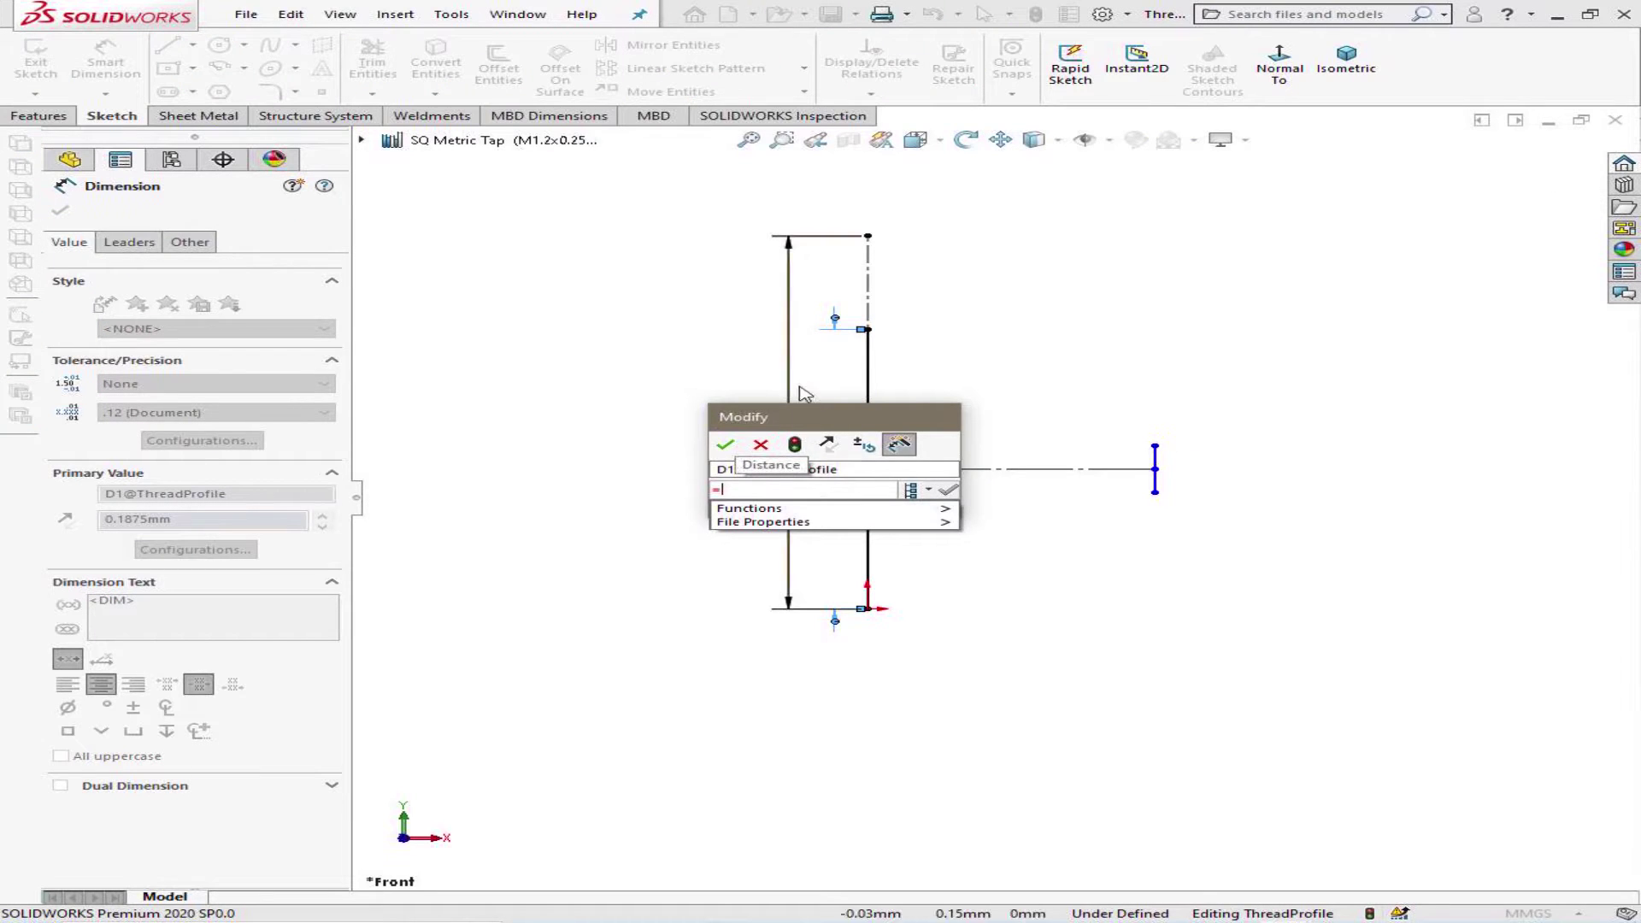
click(801, 381)
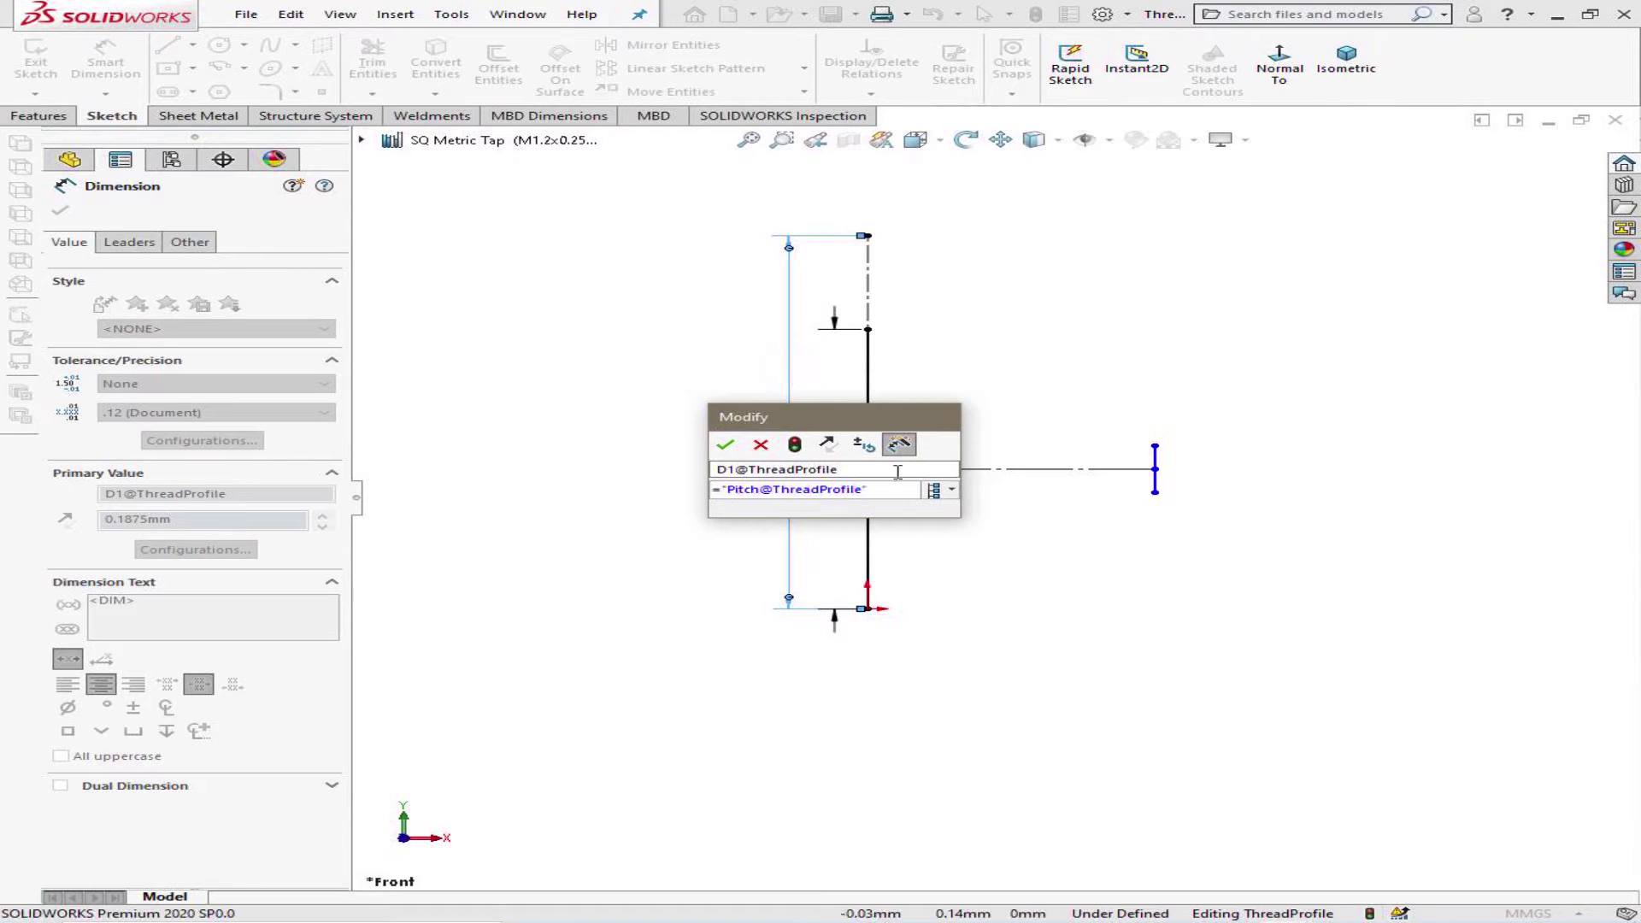
text(/2)
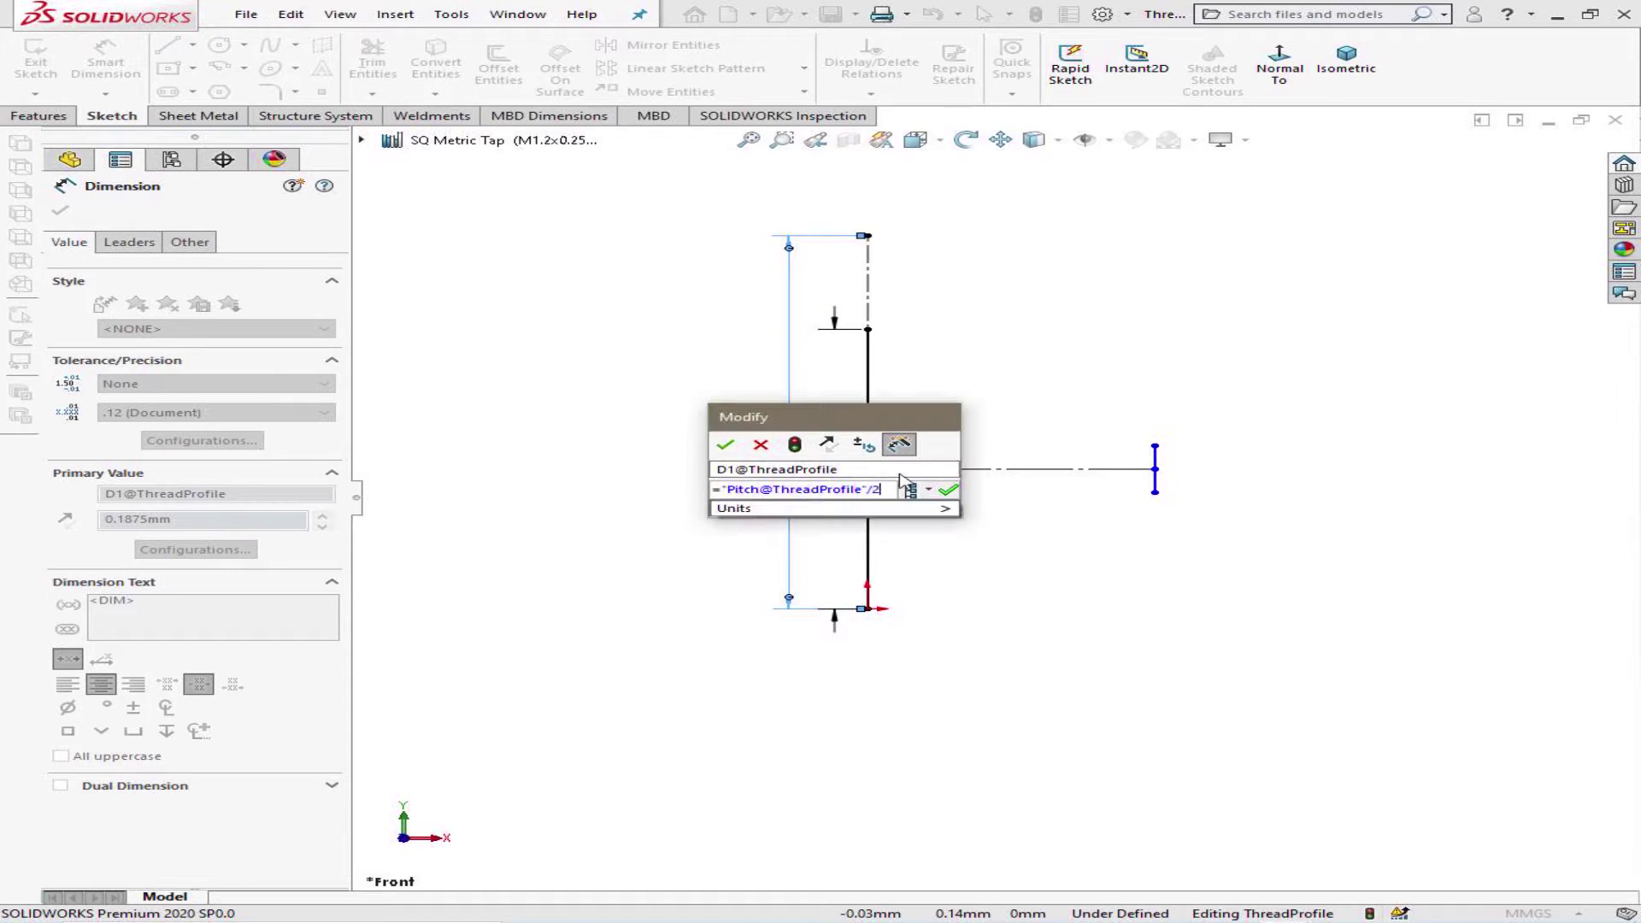
click(726, 445)
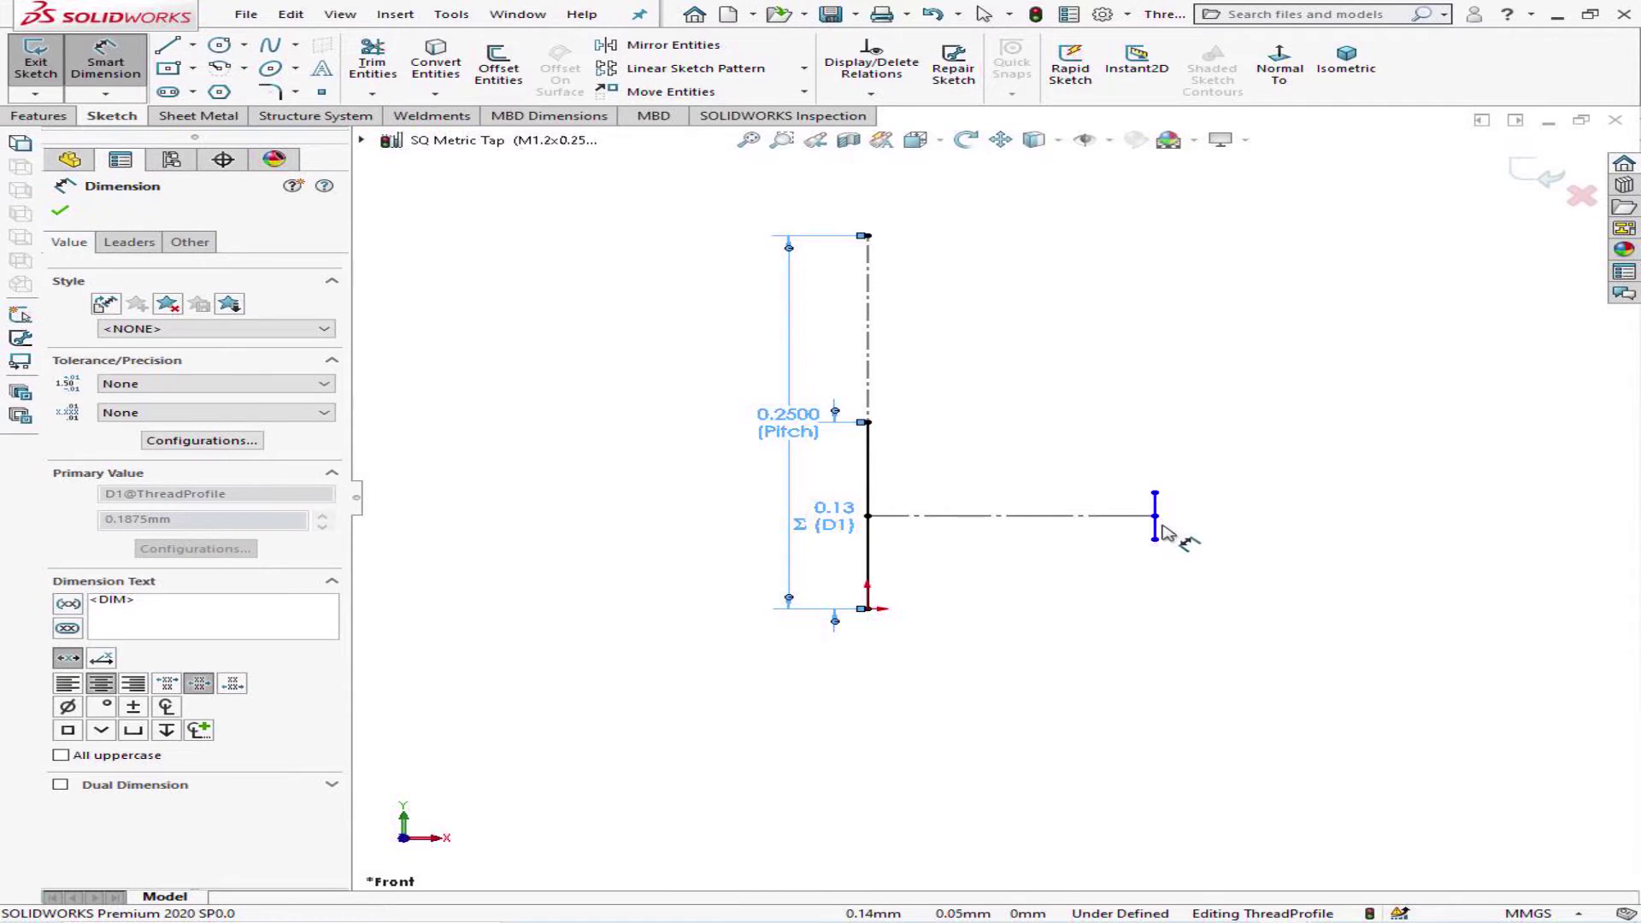
key(Escape)
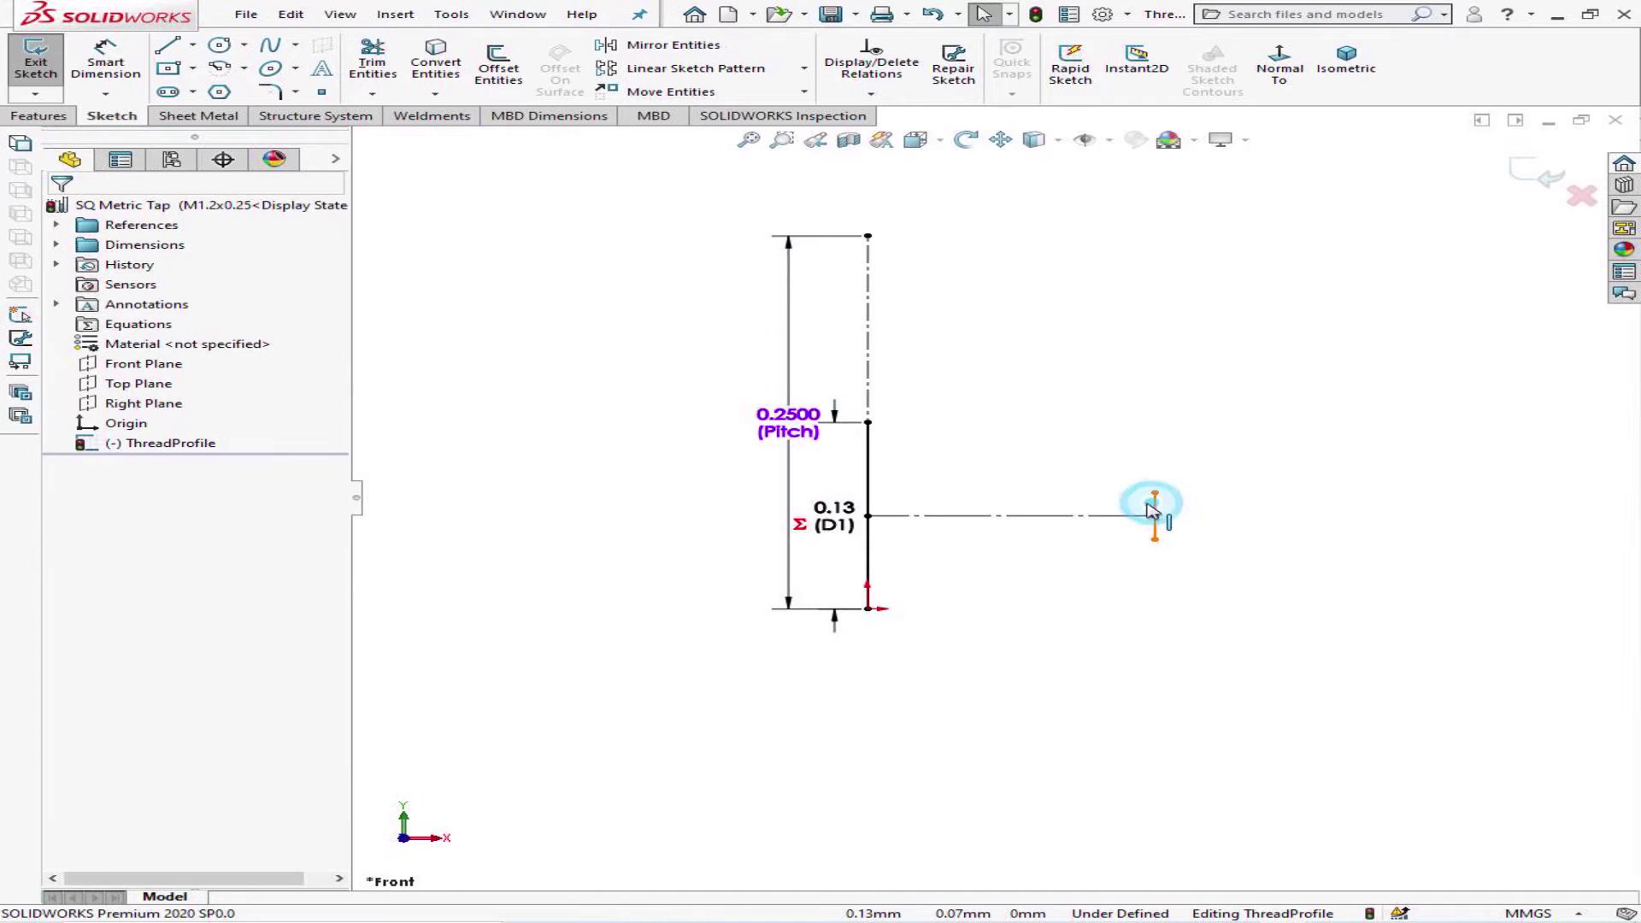
- Make the two vertical profile lines equal in length
click(1154, 504)
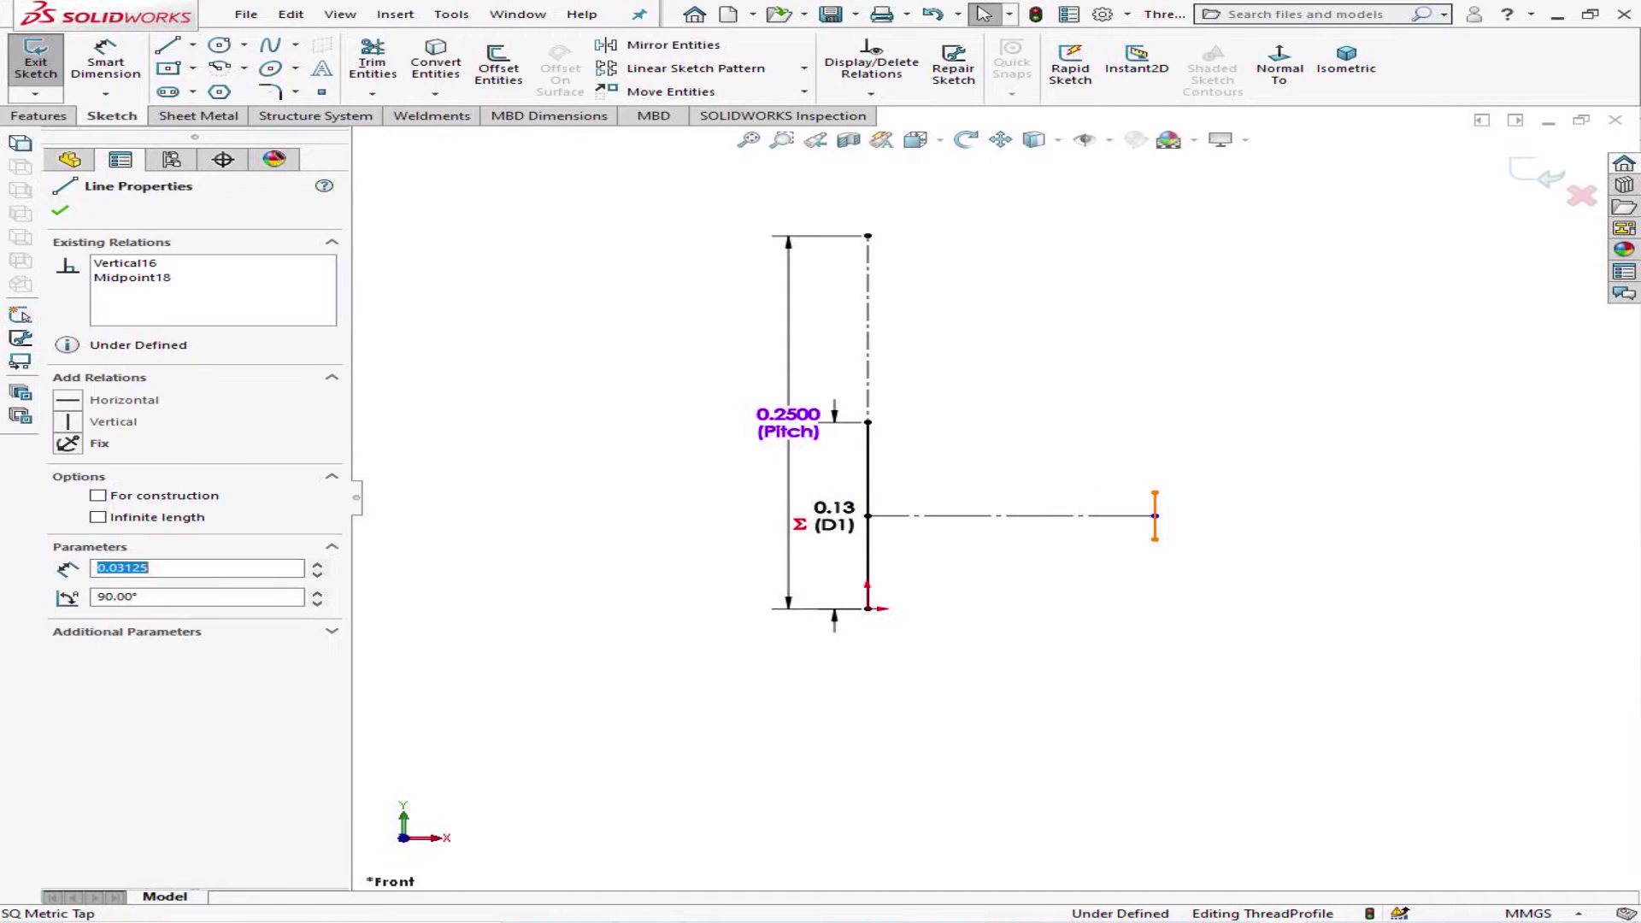
ctrl+click(868, 479)
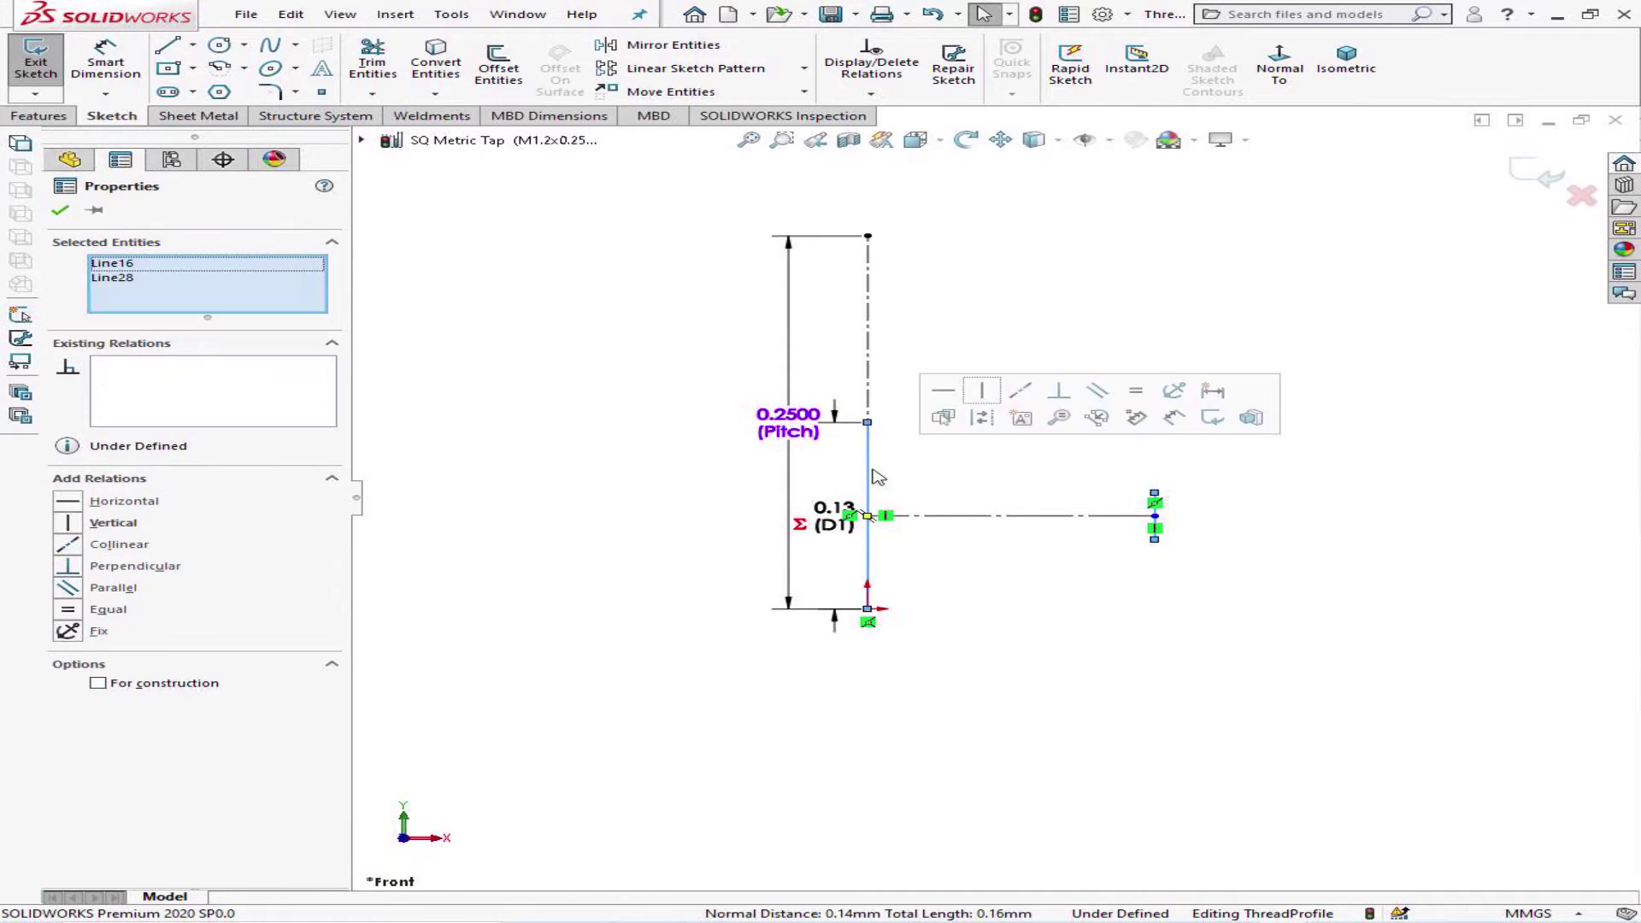
click(1136, 392)
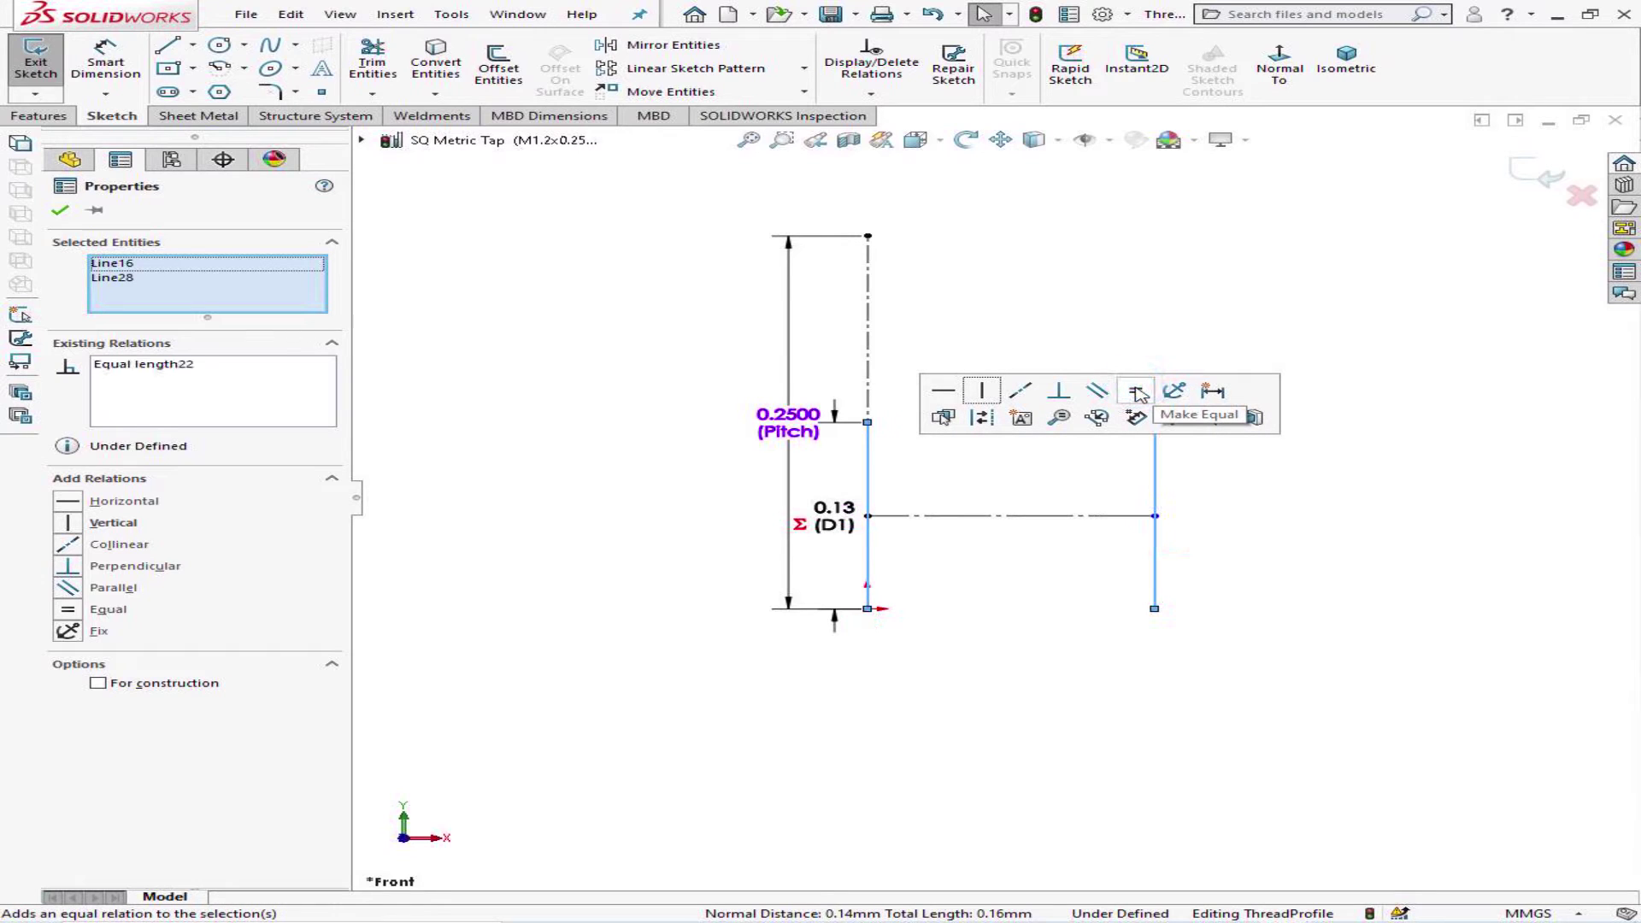
click(1068, 333)
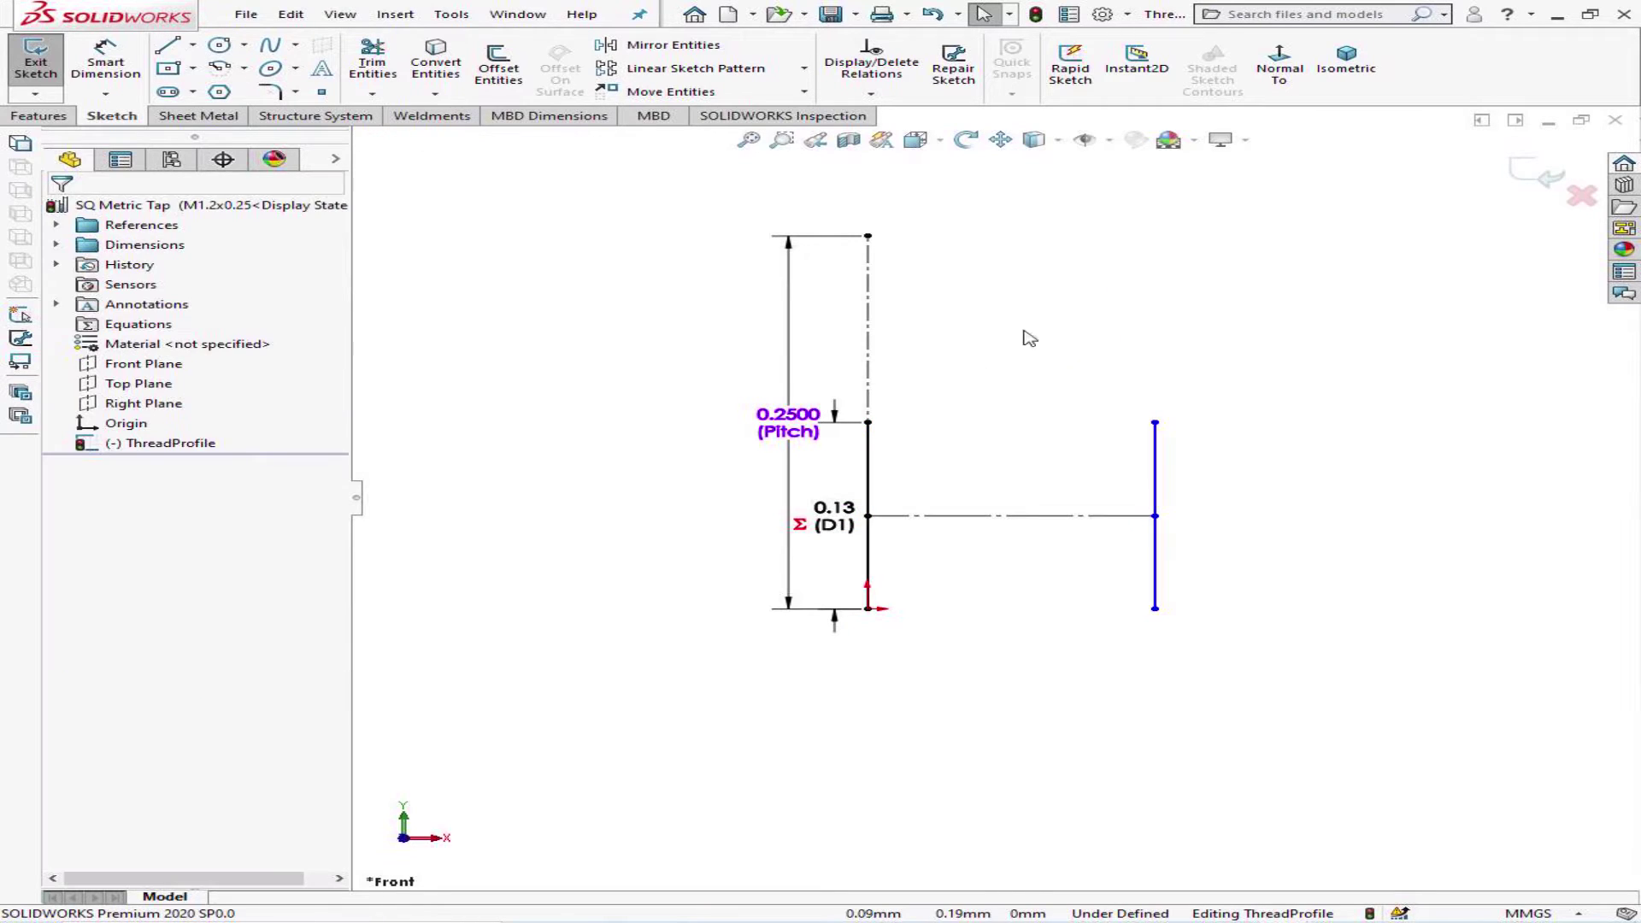
- Draw top and bottom lines joining the vertical lines' endpoints into a square
click(167, 45)
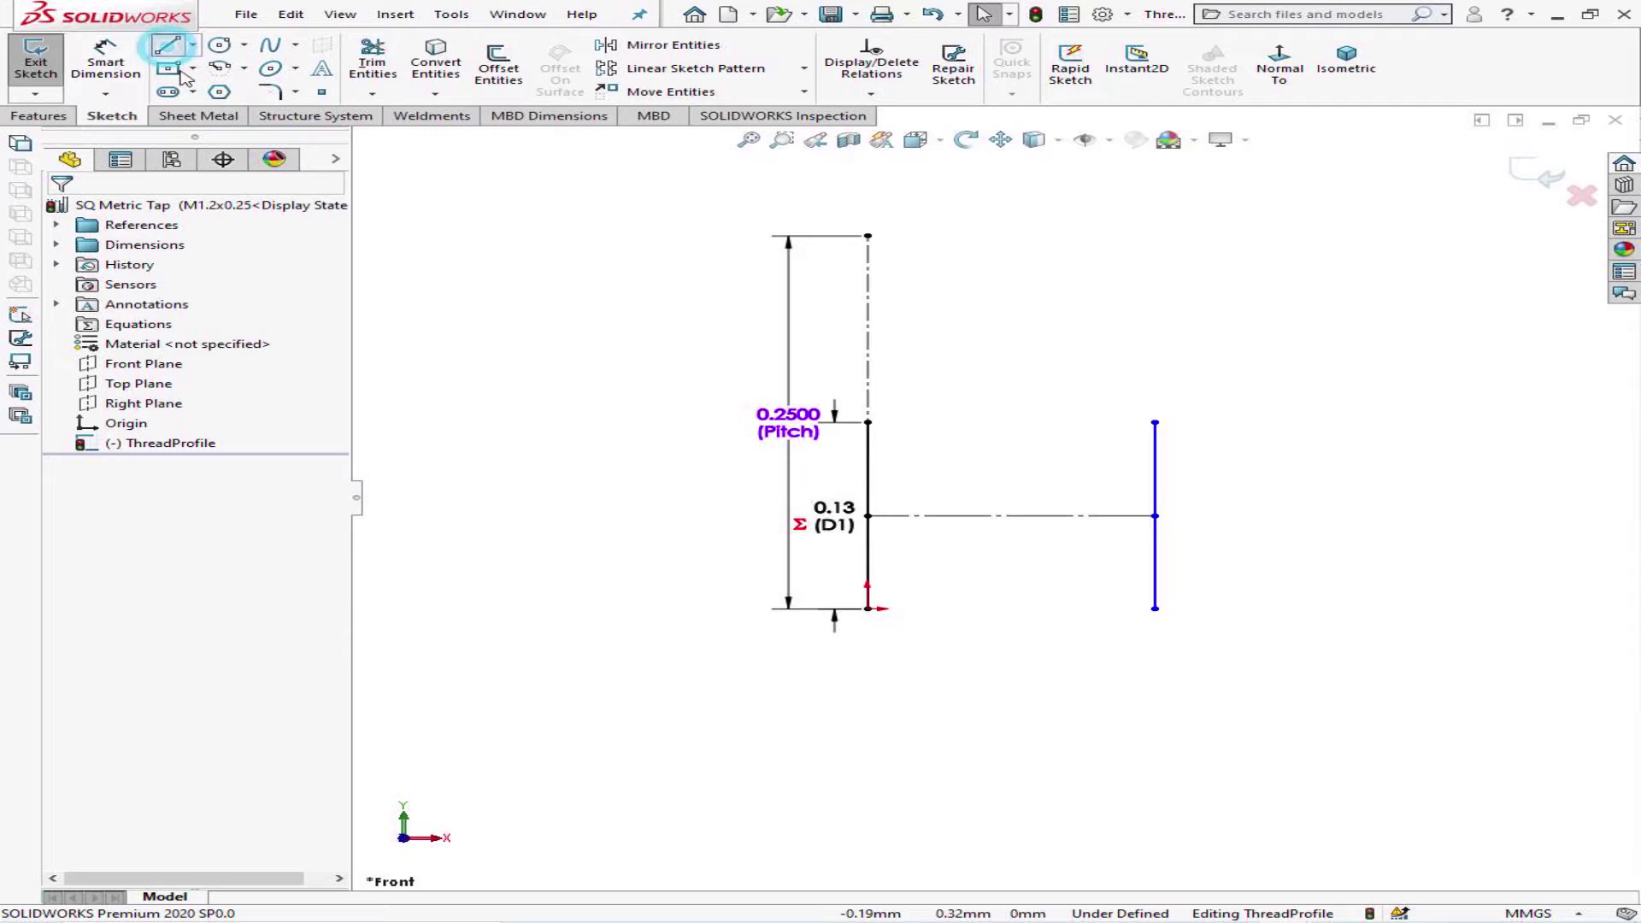
click(867, 422)
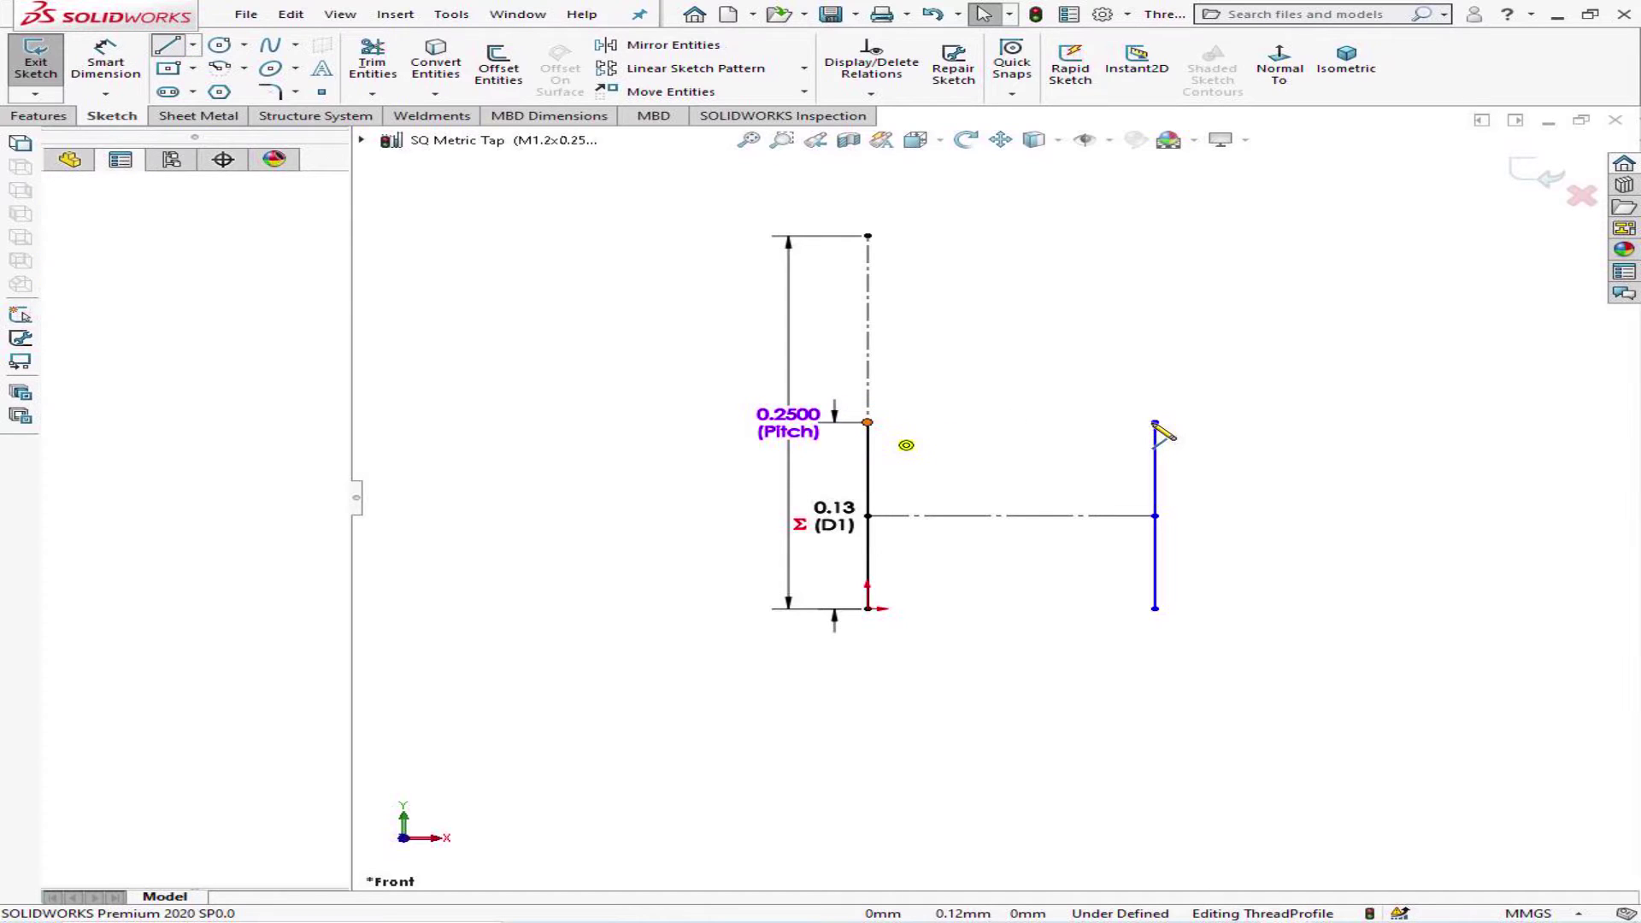
click(1155, 422)
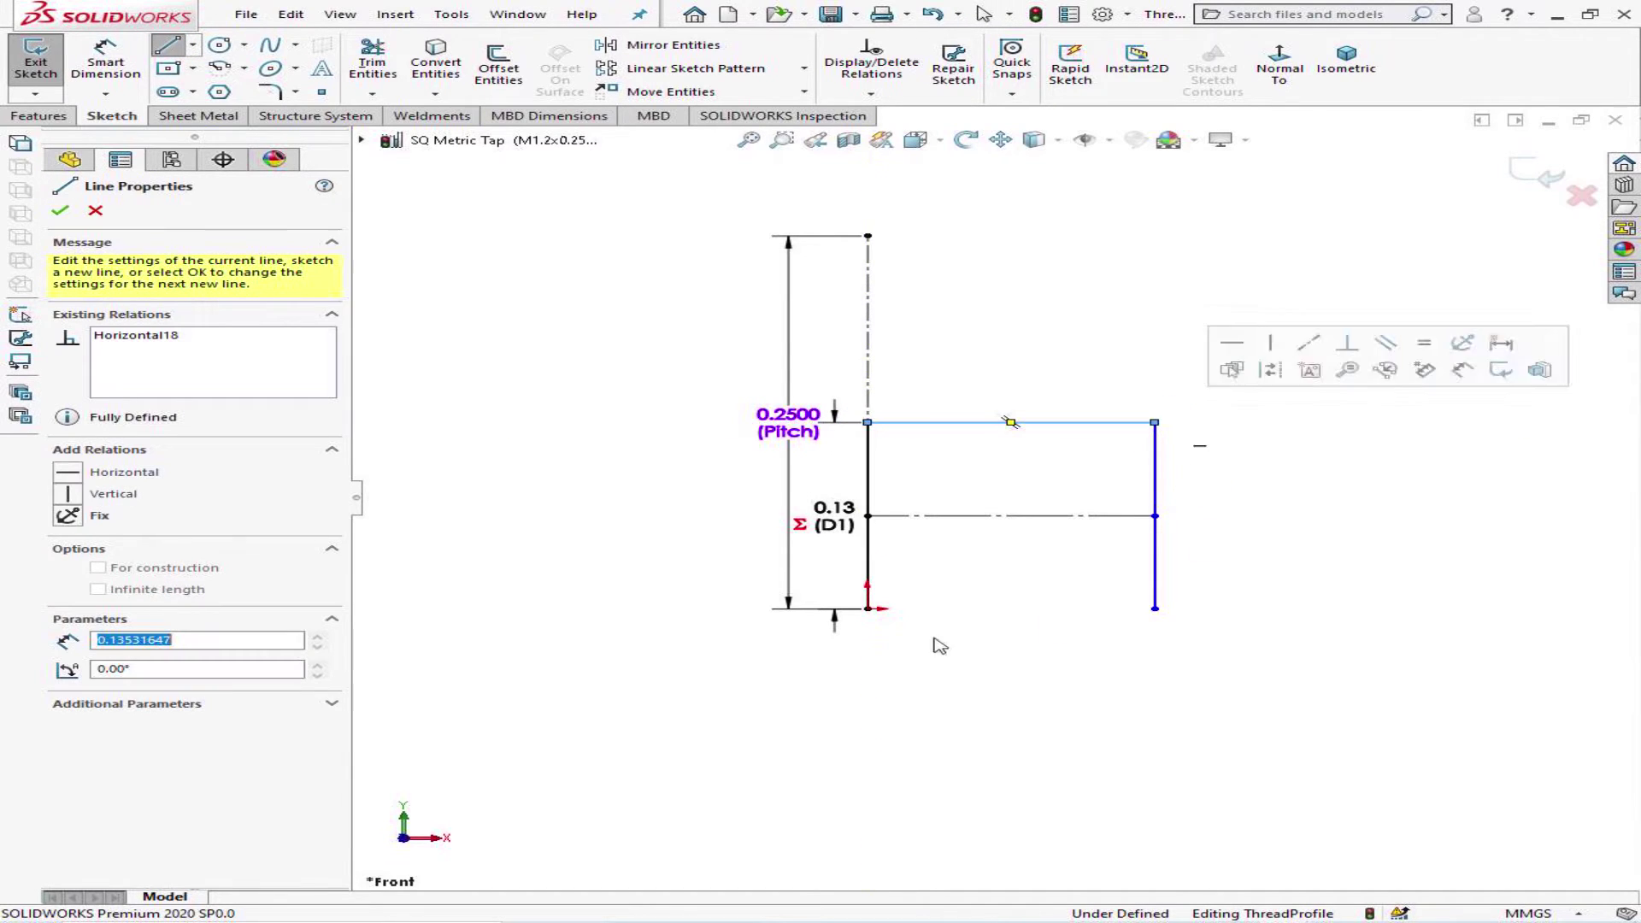
click(867, 608)
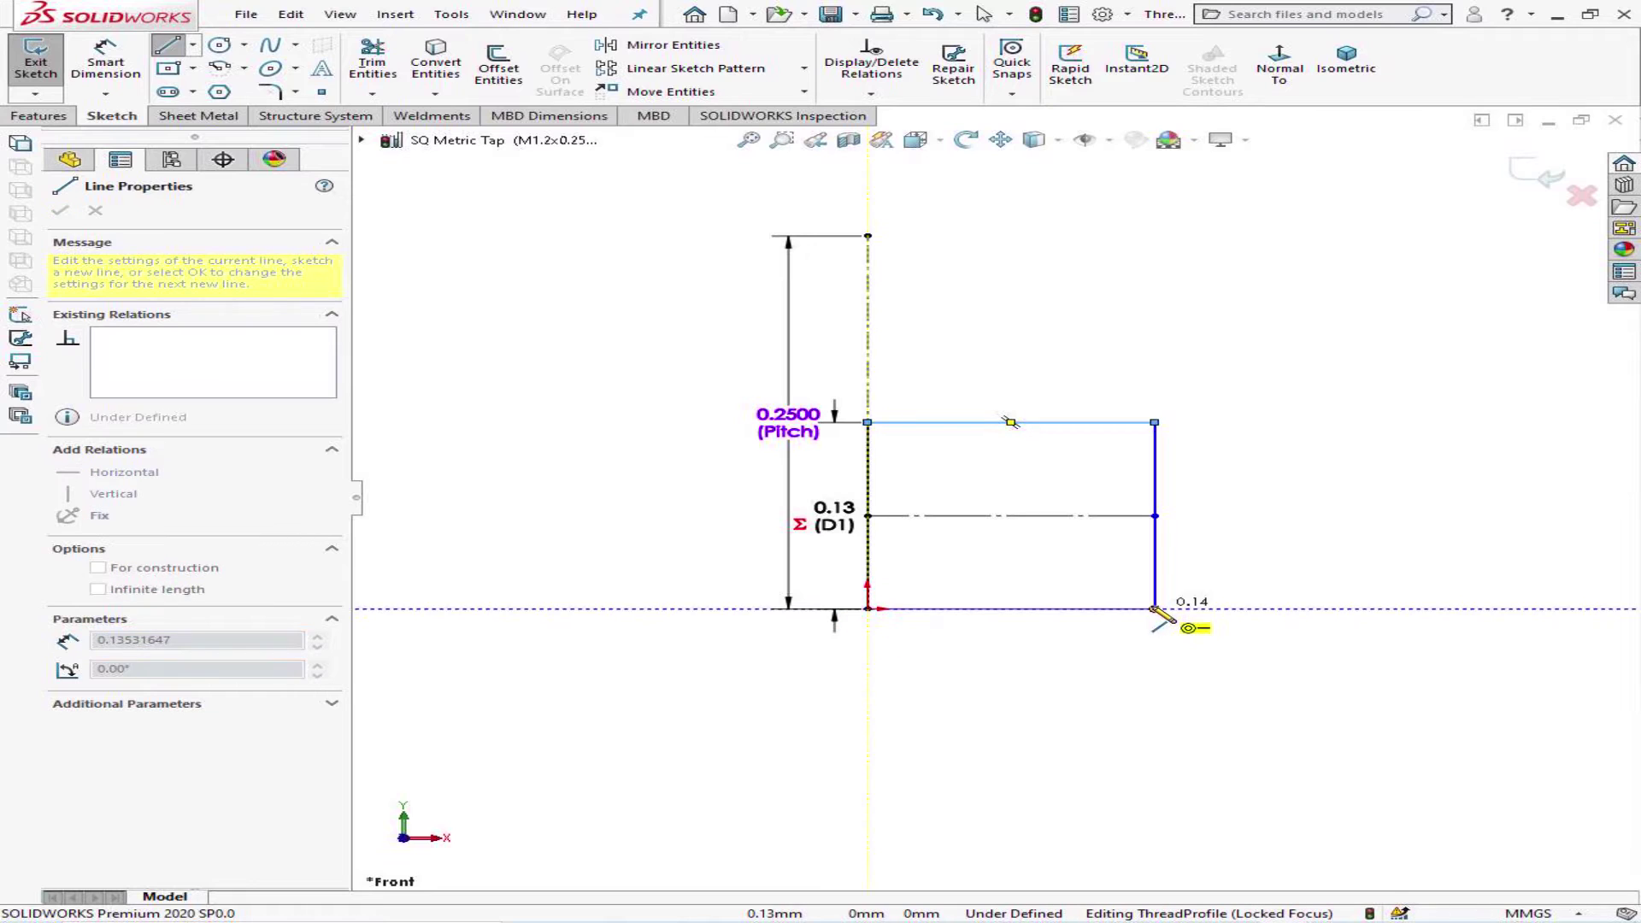
click(1154, 609)
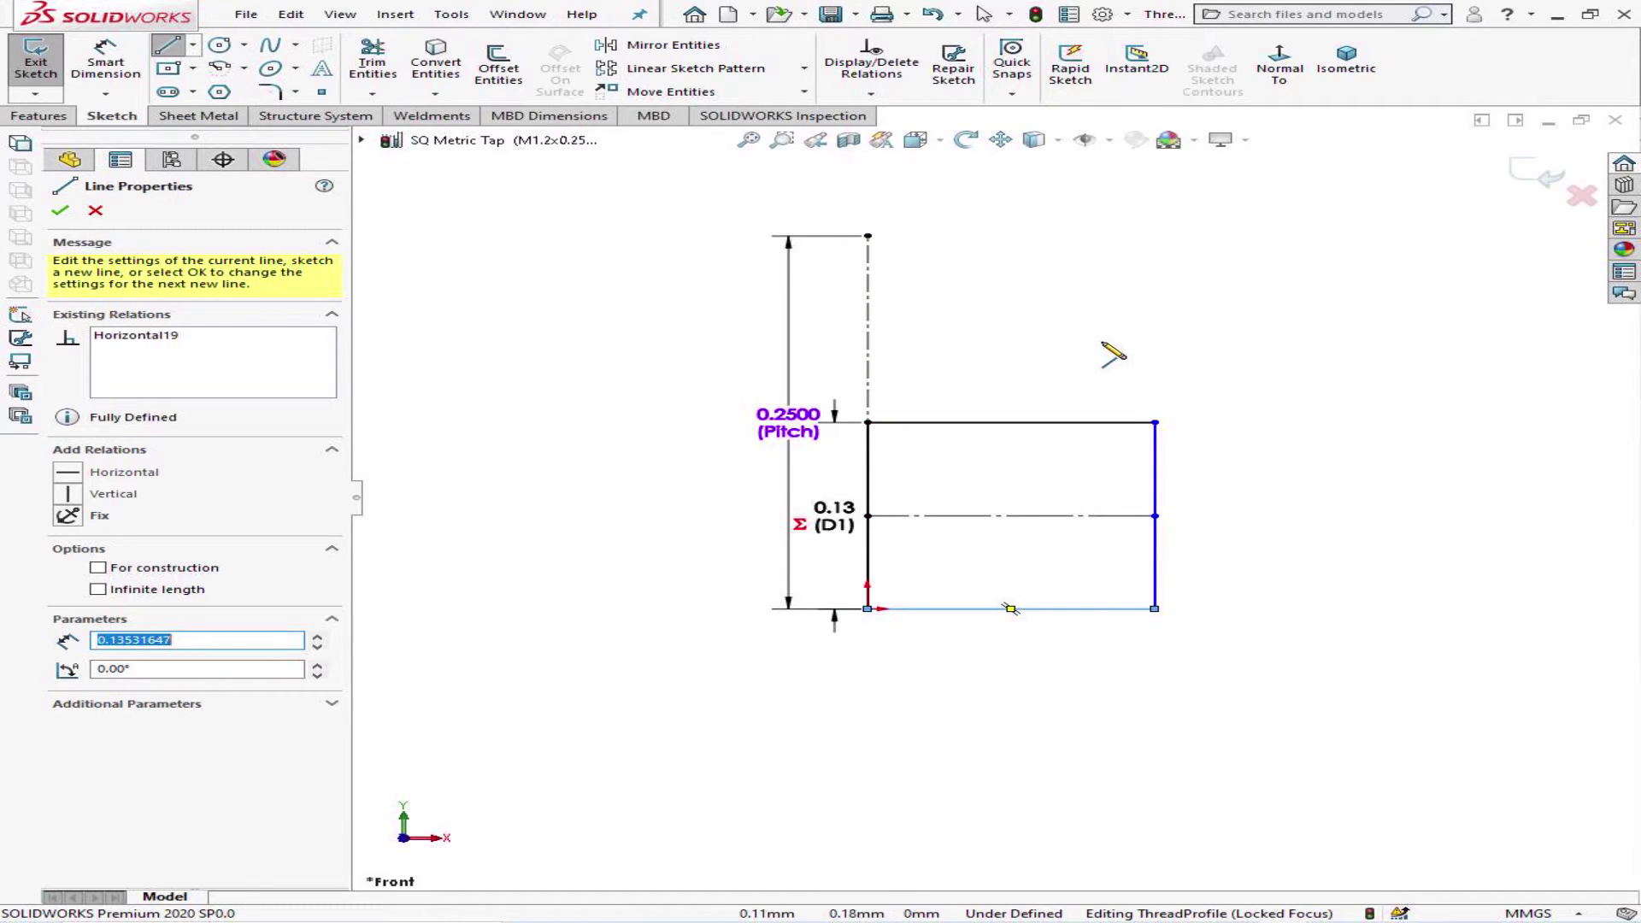
click(92, 210)
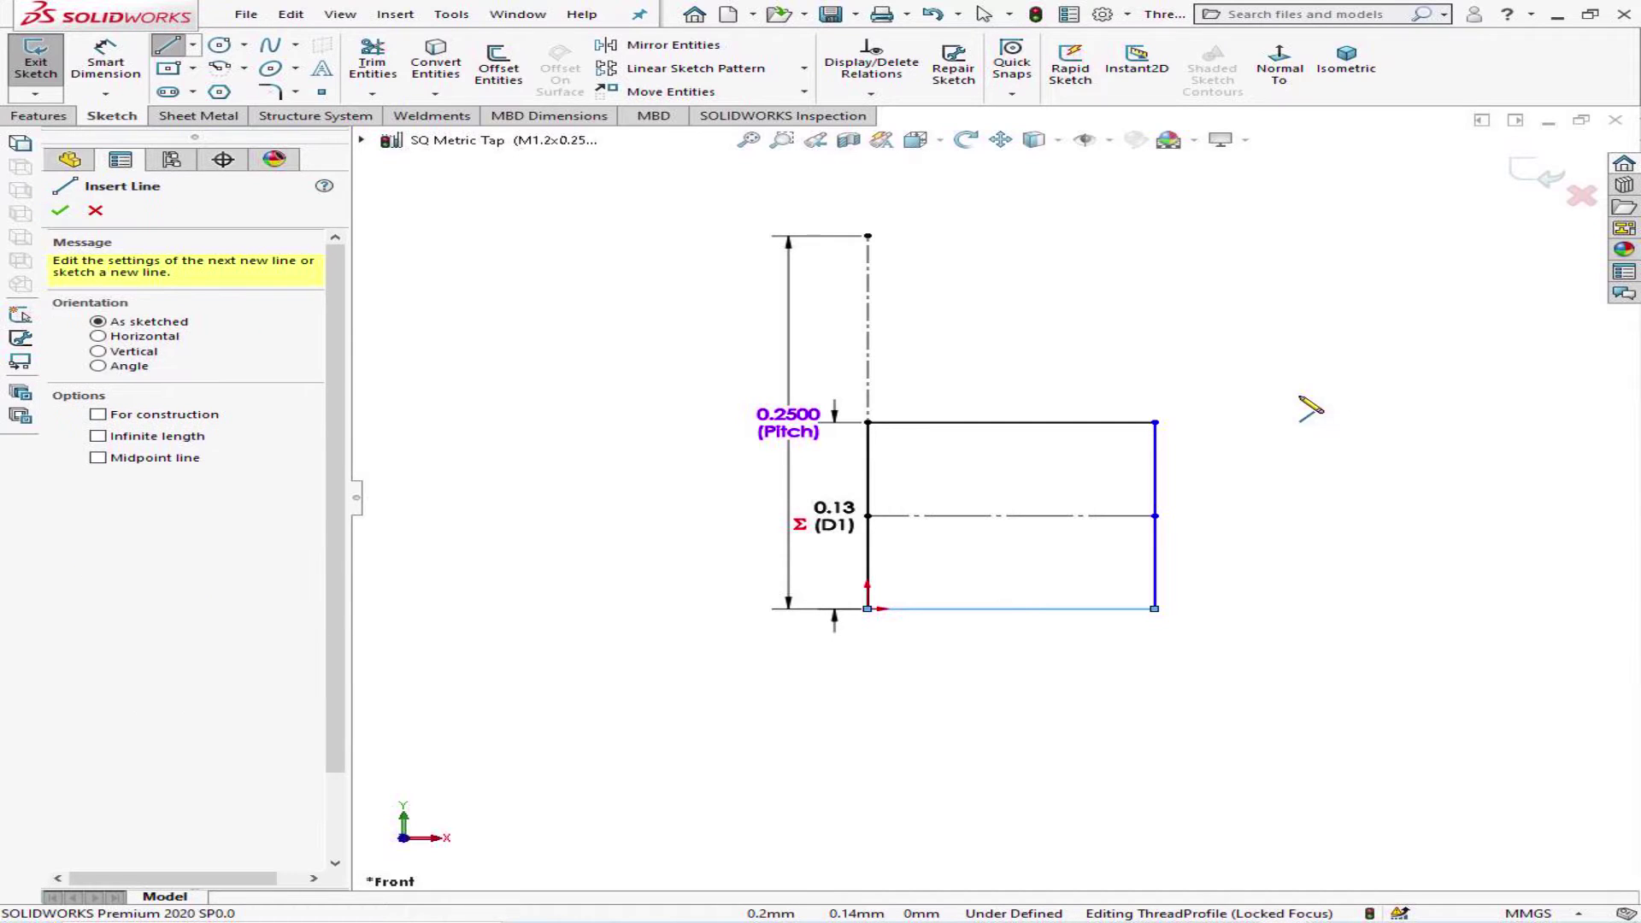
key(Escape)
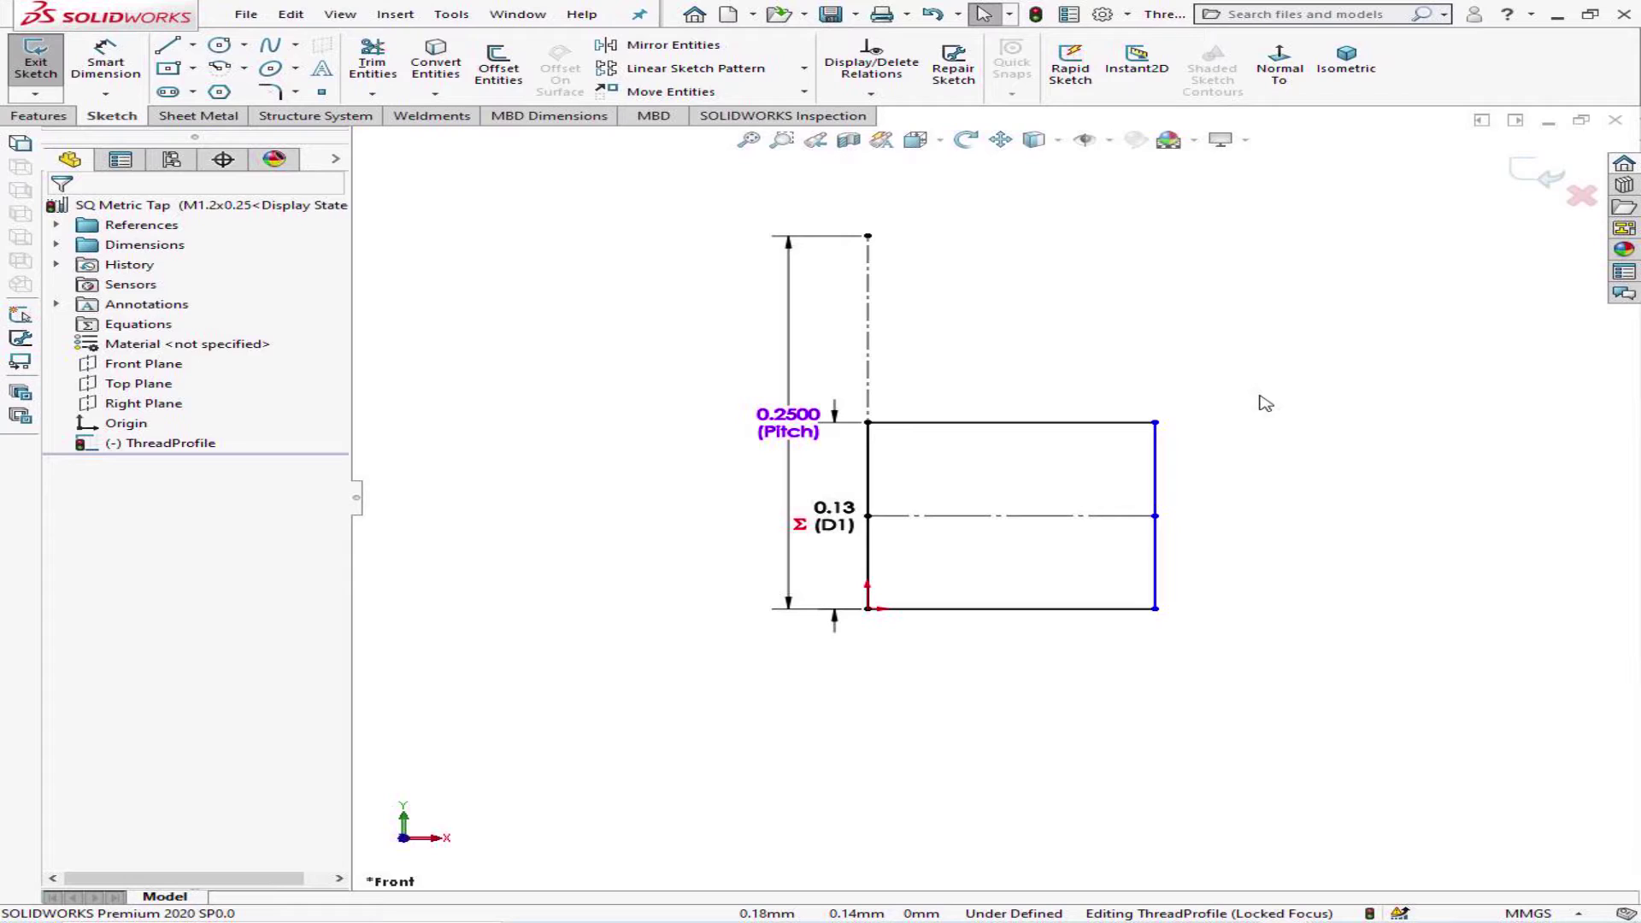
- Dimension the bottom line as D2 equal to D1 (0.13) and save the tap profile
click(1011, 608)
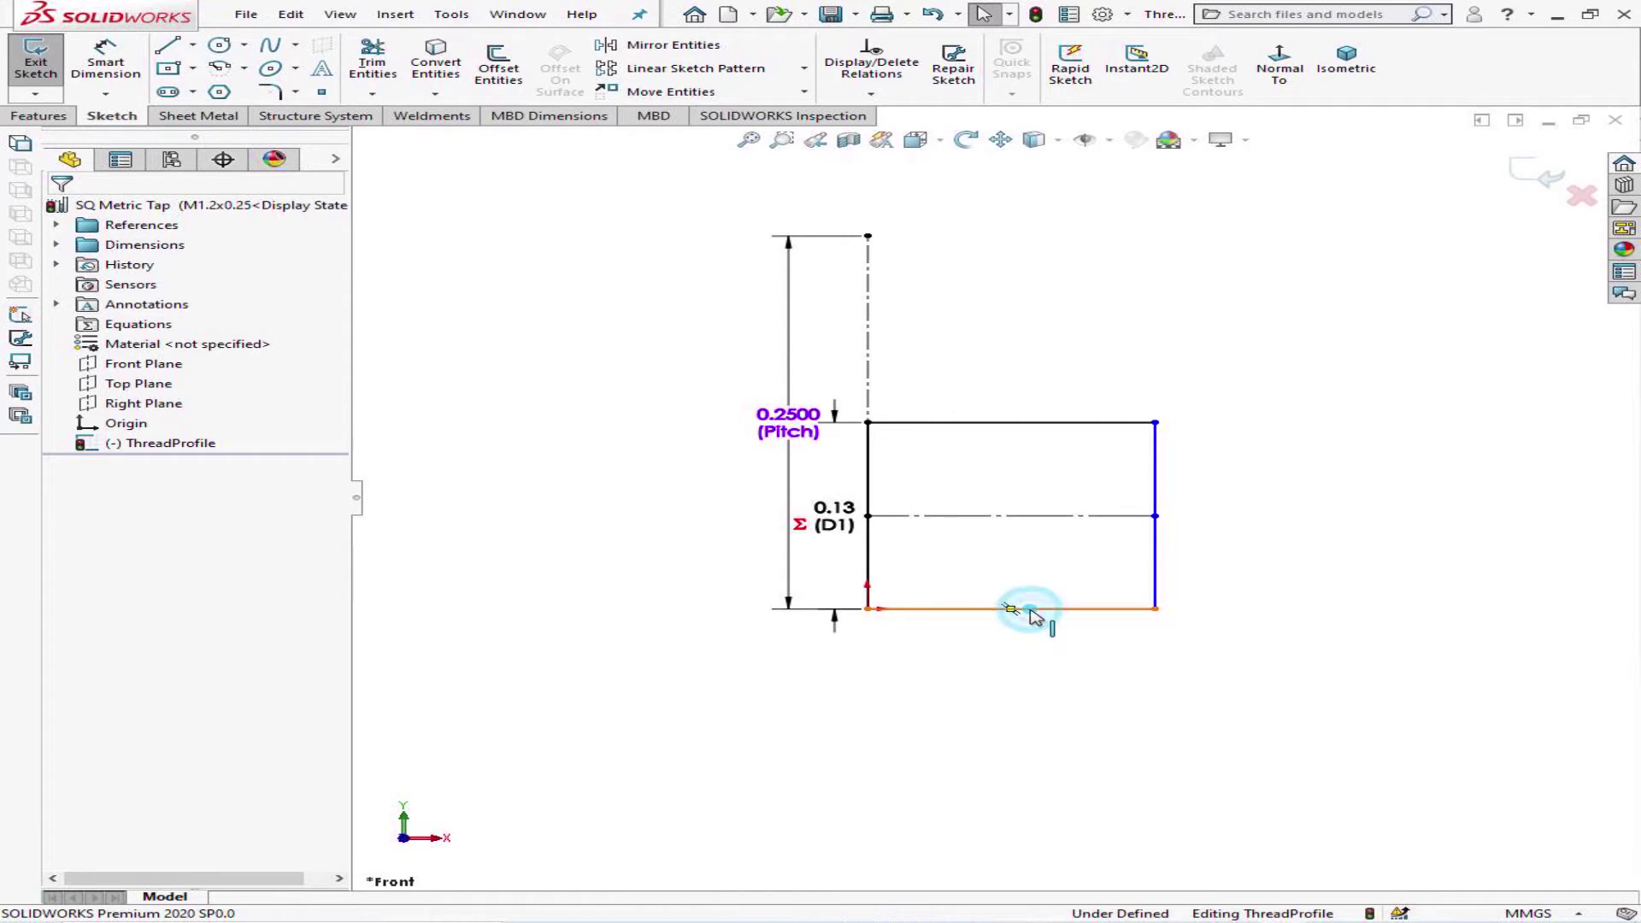
click(105, 62)
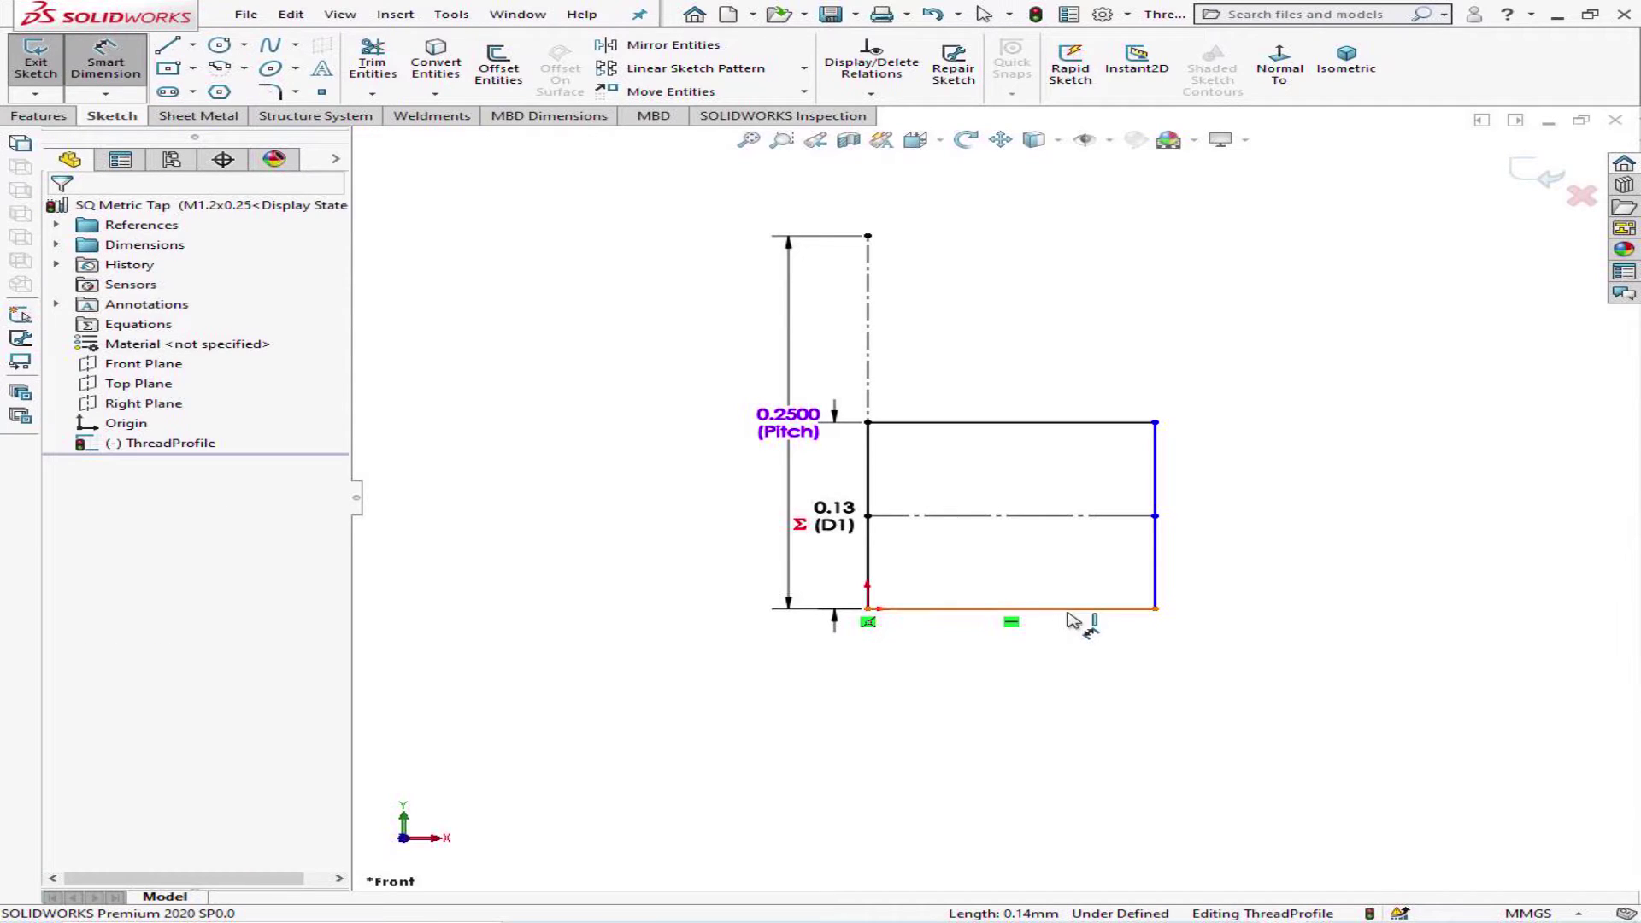
click(1063, 669)
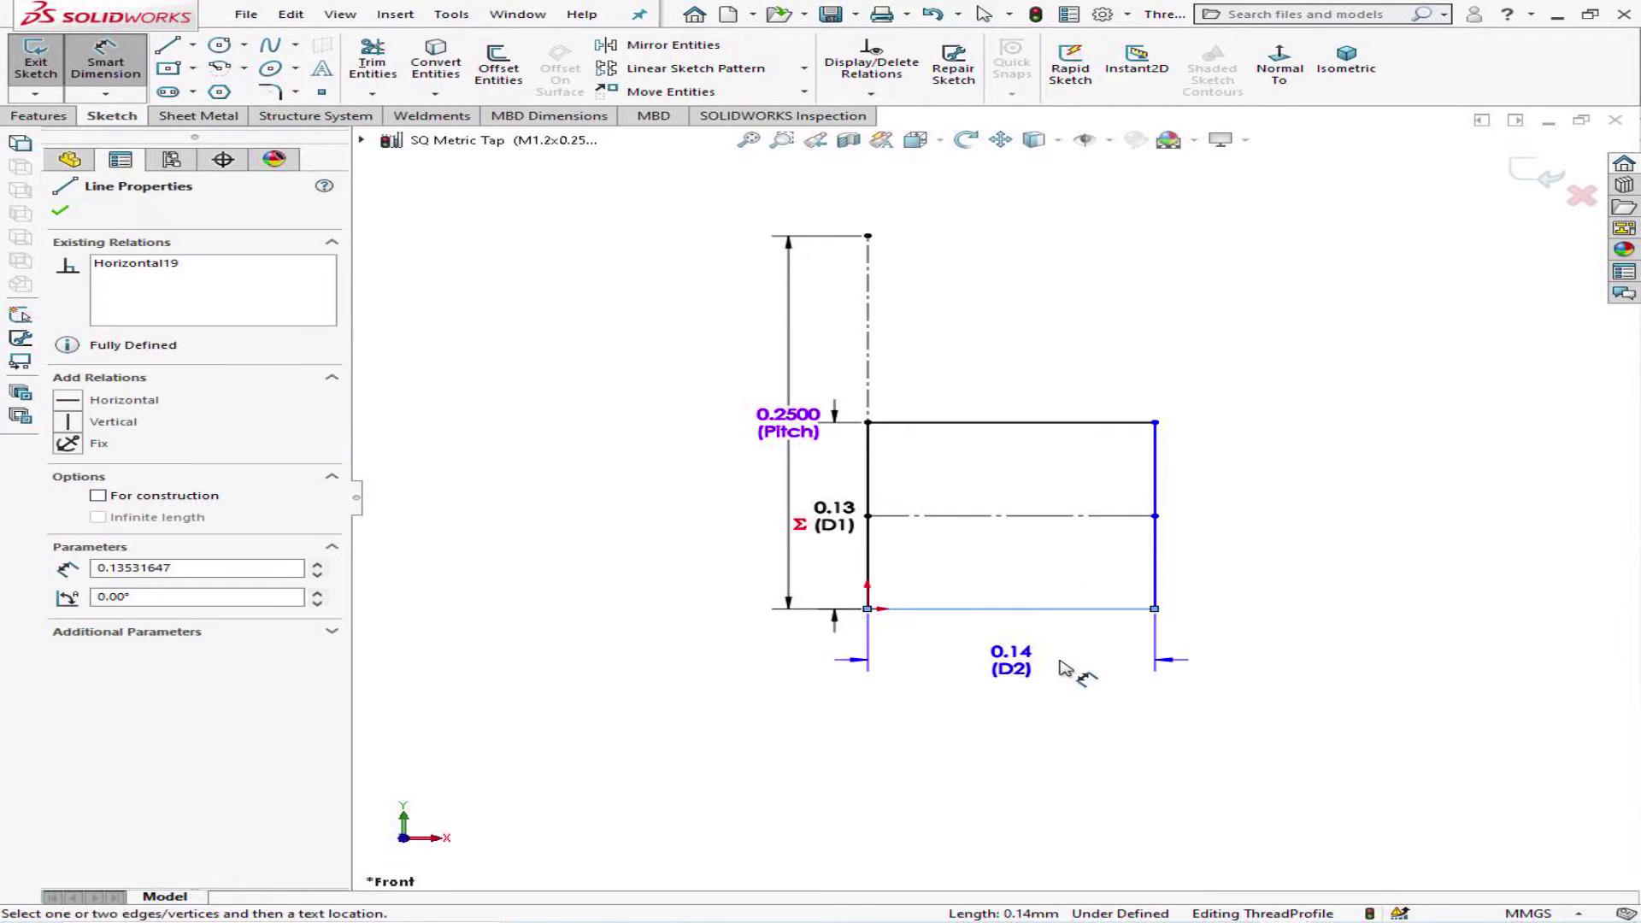
click(1064, 669)
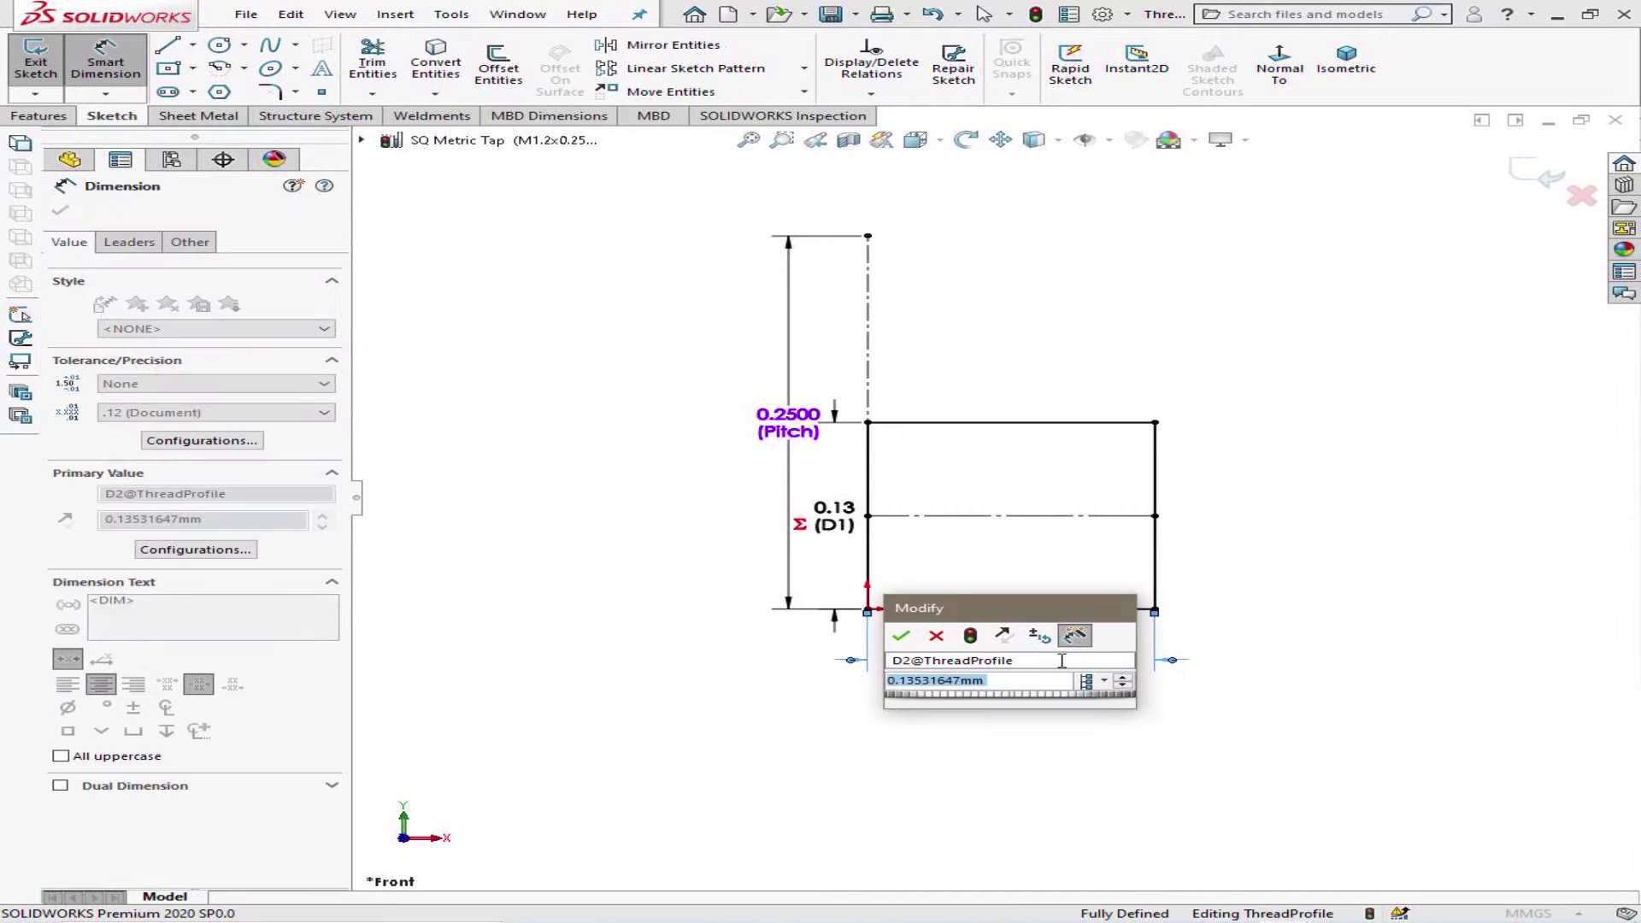
text(=)
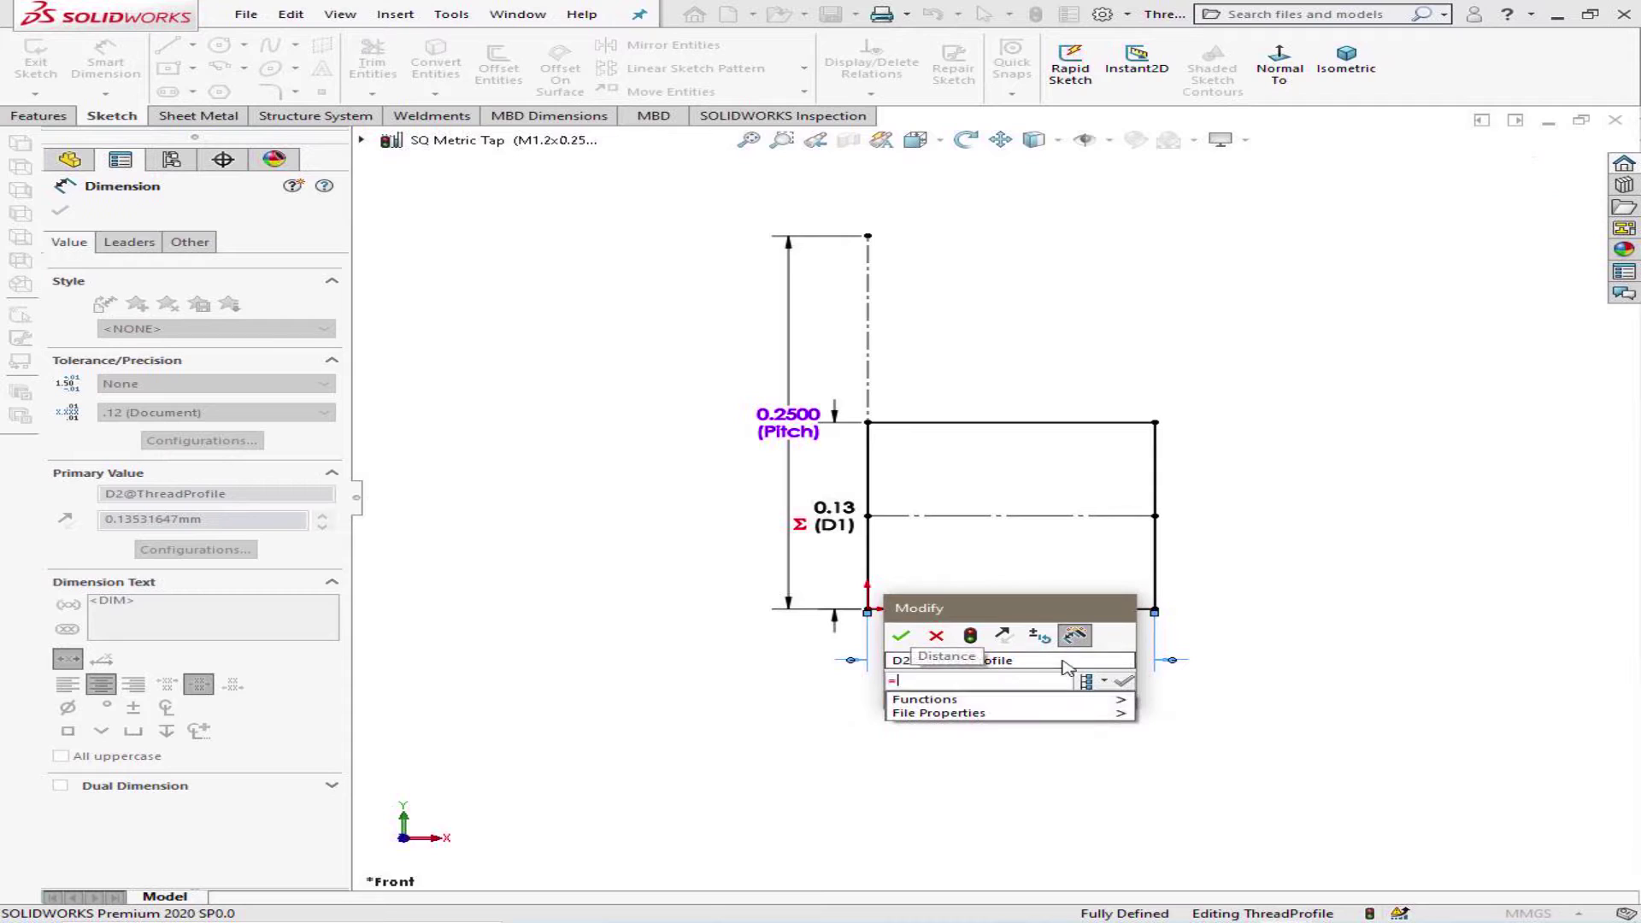
click(831, 517)
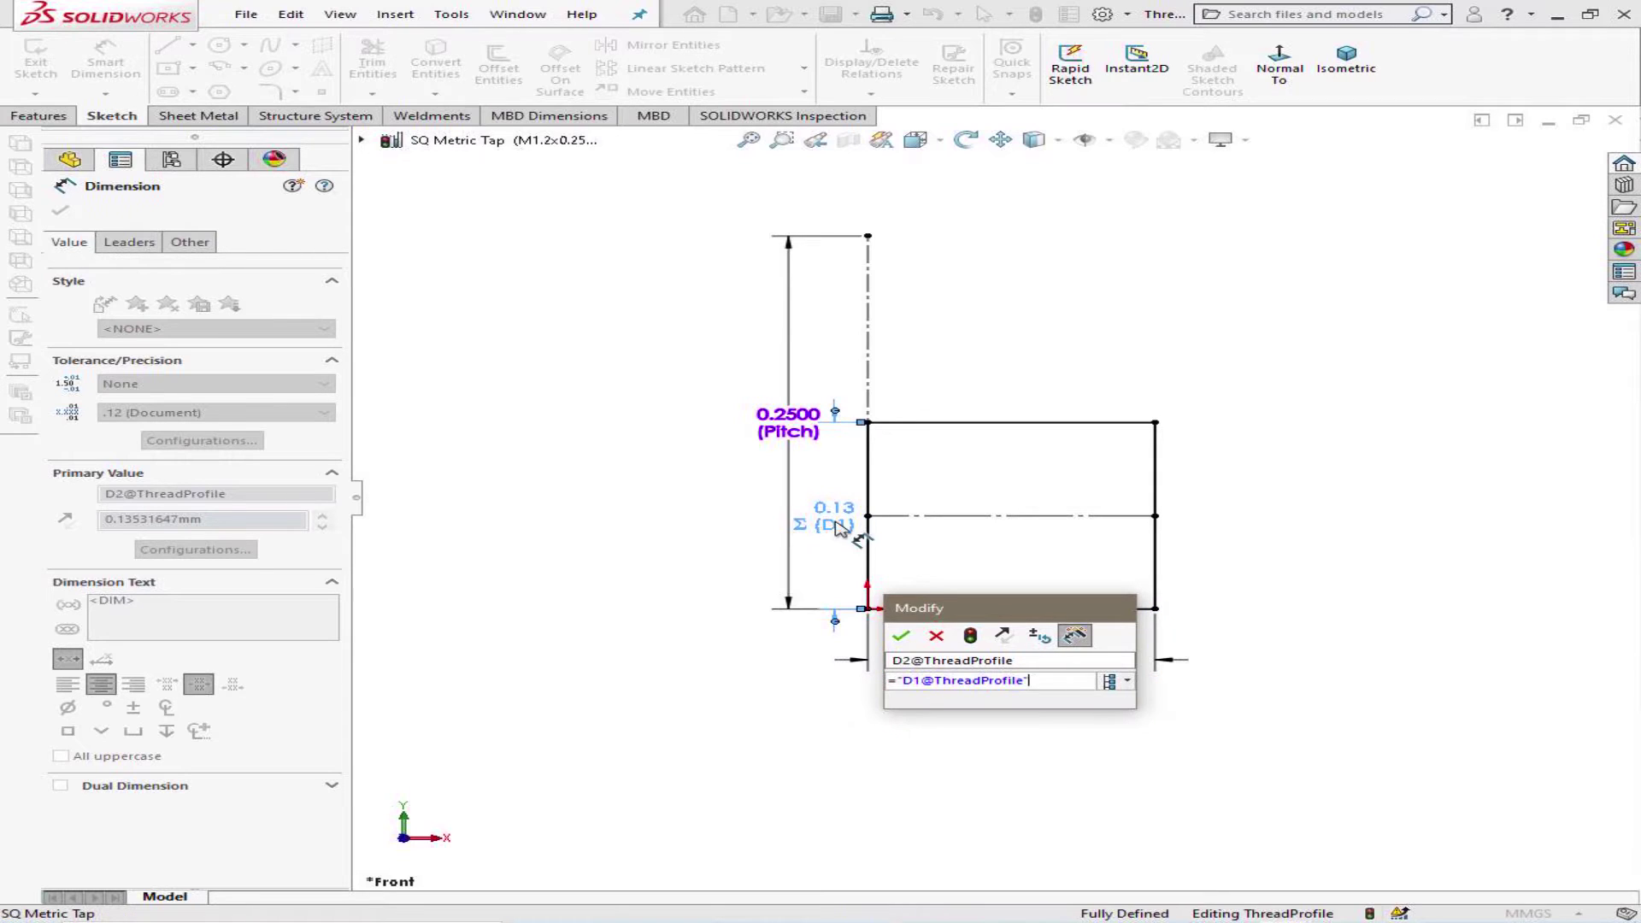
click(901, 636)
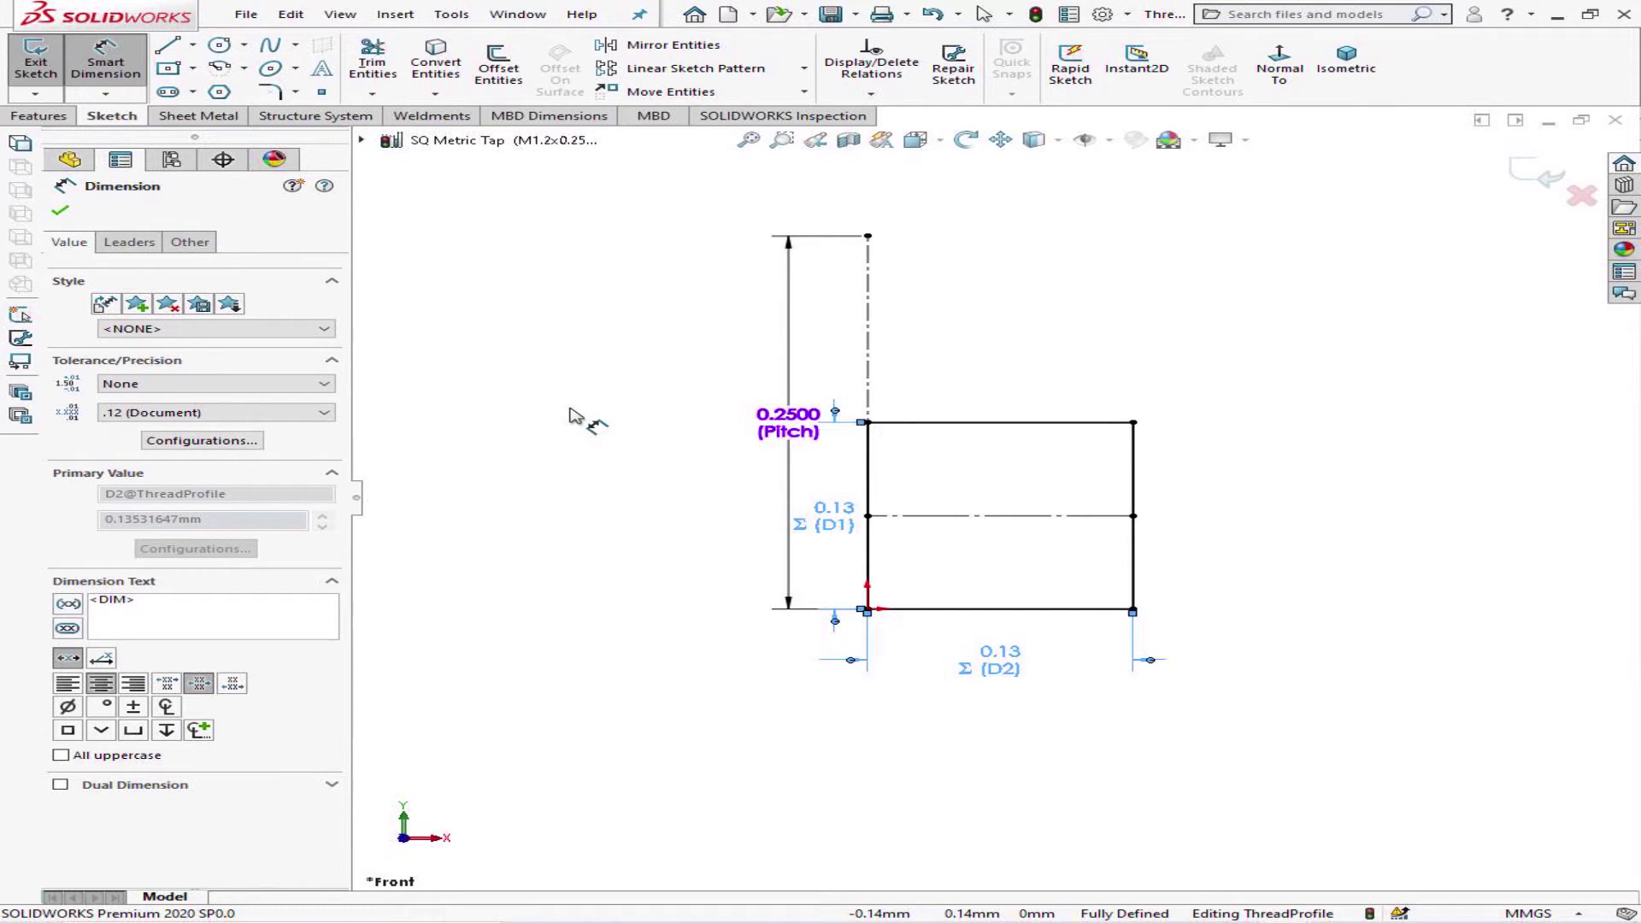
click(831, 14)
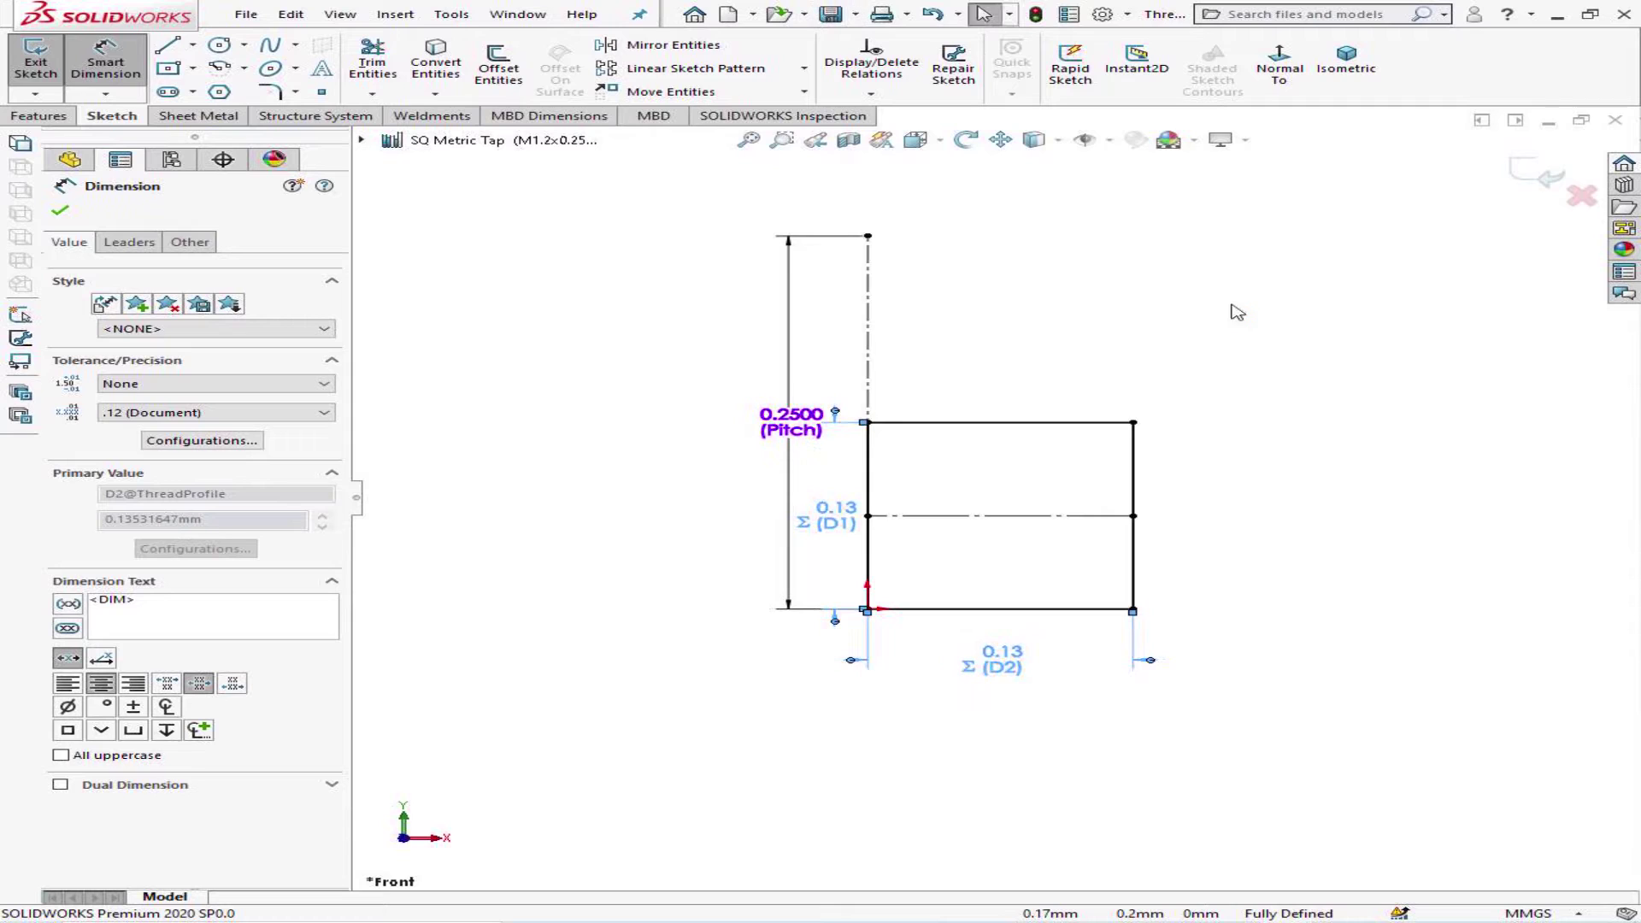
click(246, 14)
- Close the tap profile and start a Thread feature on the Training cylinder, dismissing the warning
click(287, 130)
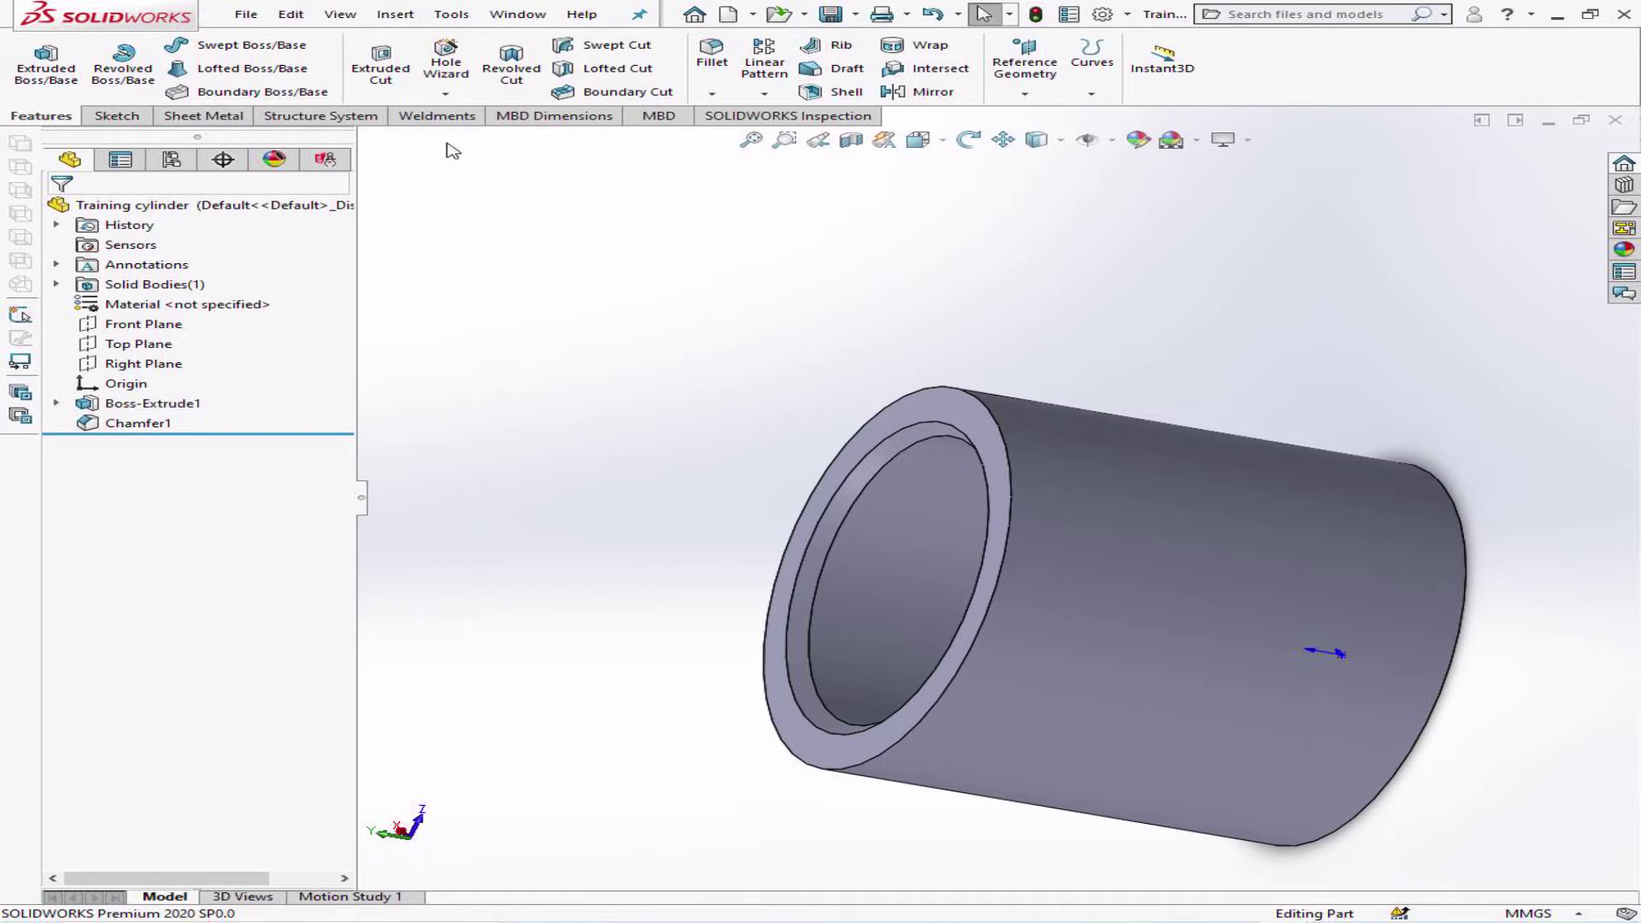
click(446, 94)
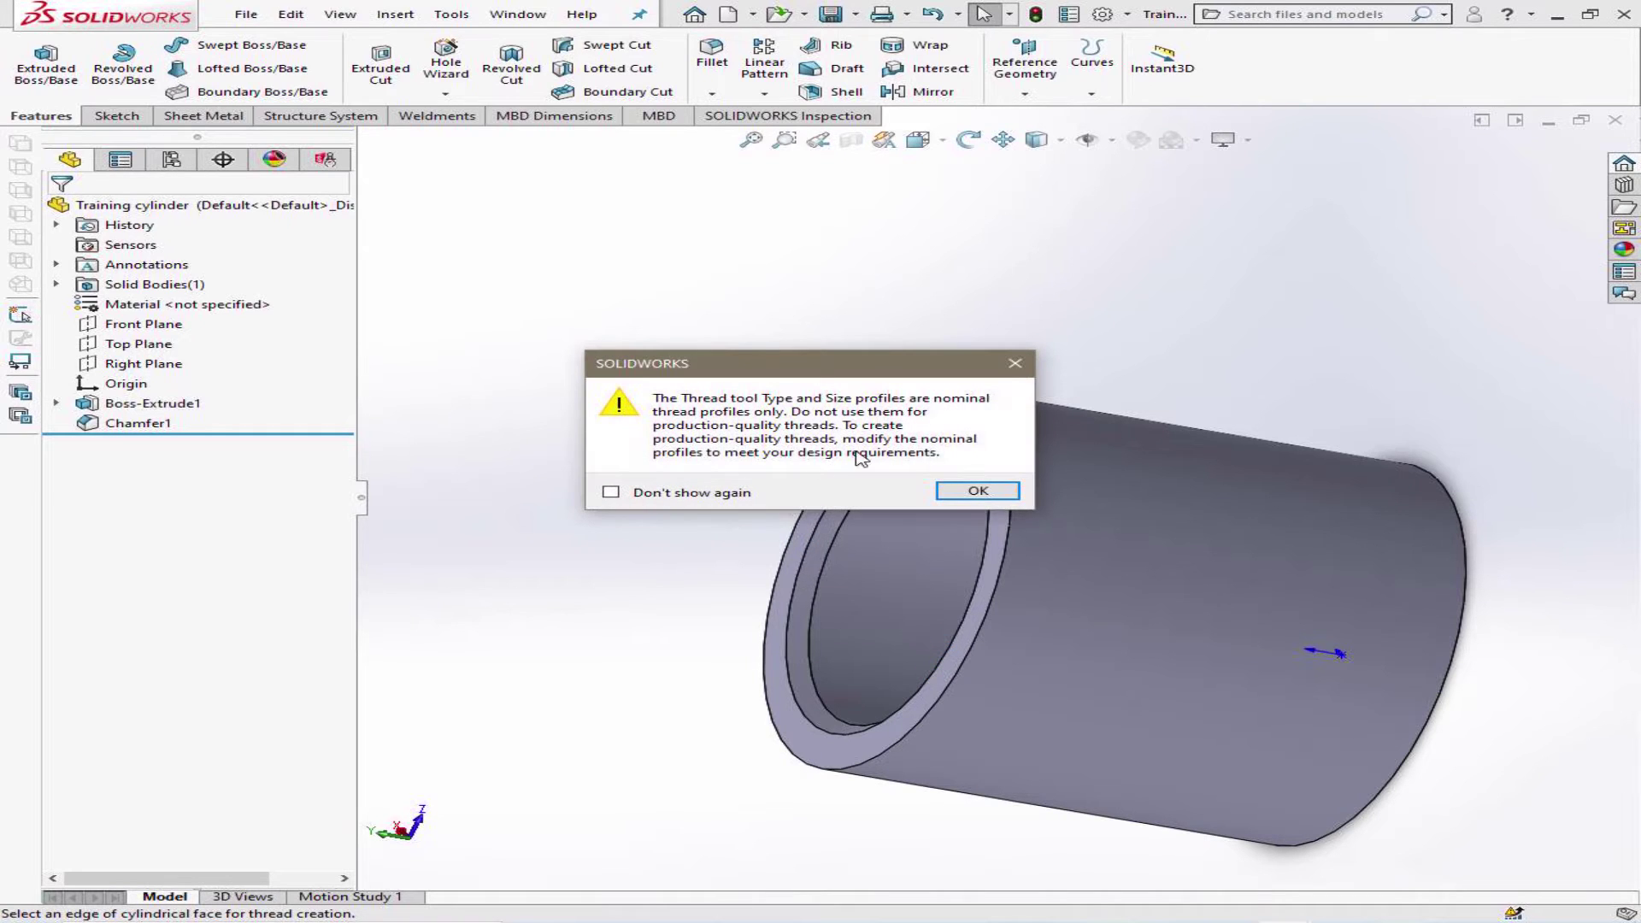
click(972, 499)
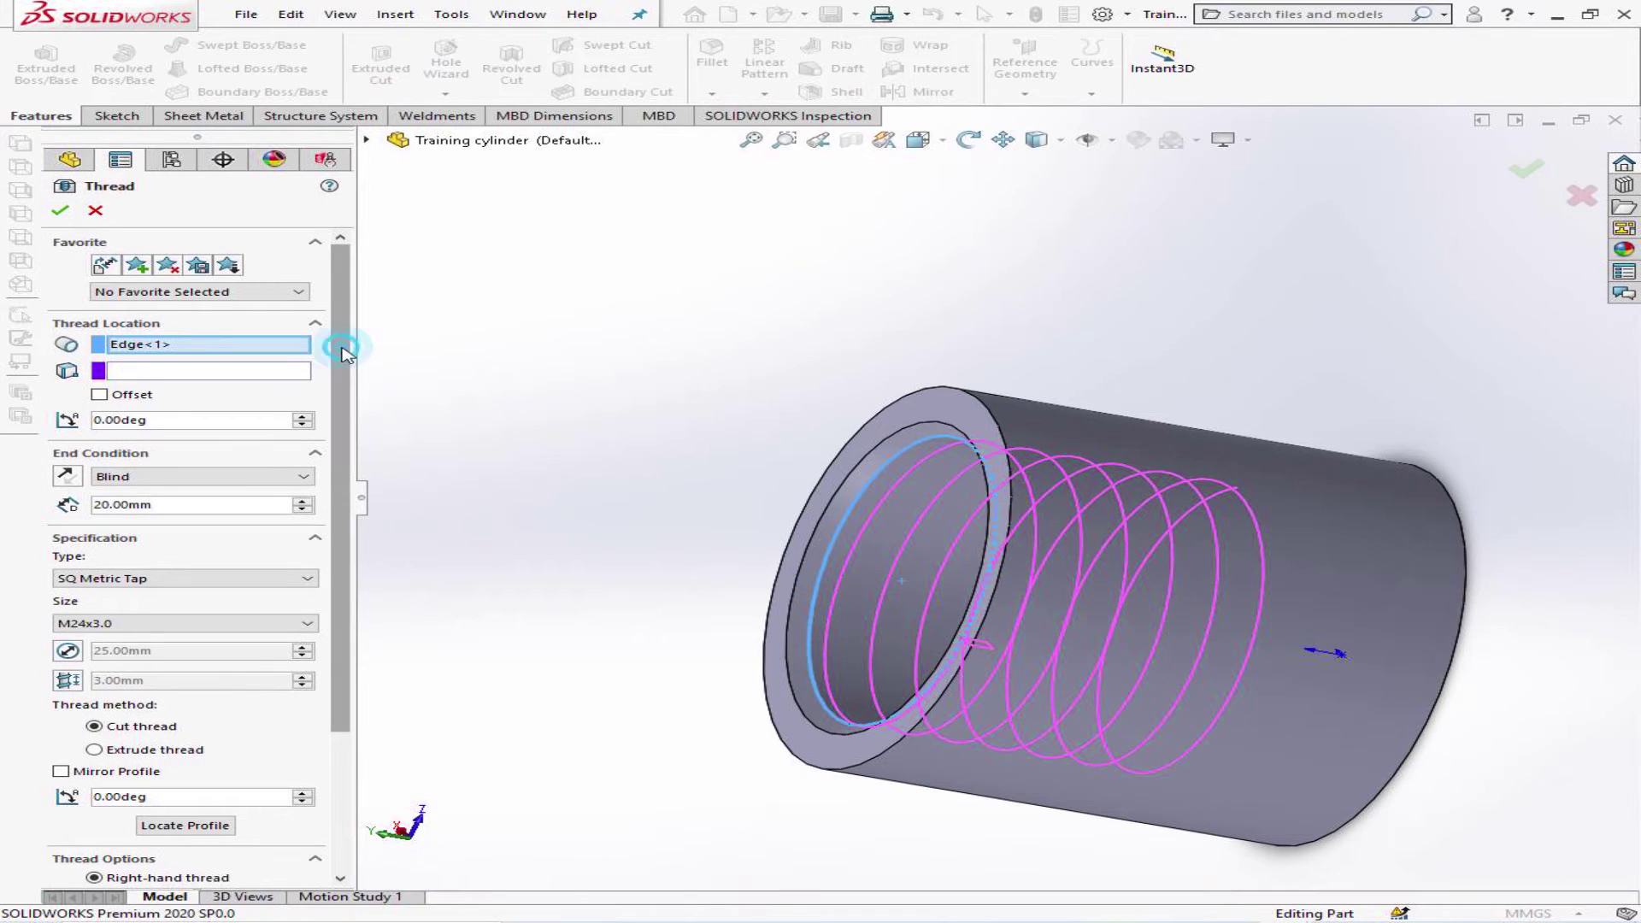
- Cut a 20 mm blind SQ Metric Tap M33x2.0 thread into the cylinder's bore
drag(342, 354, 340, 422)
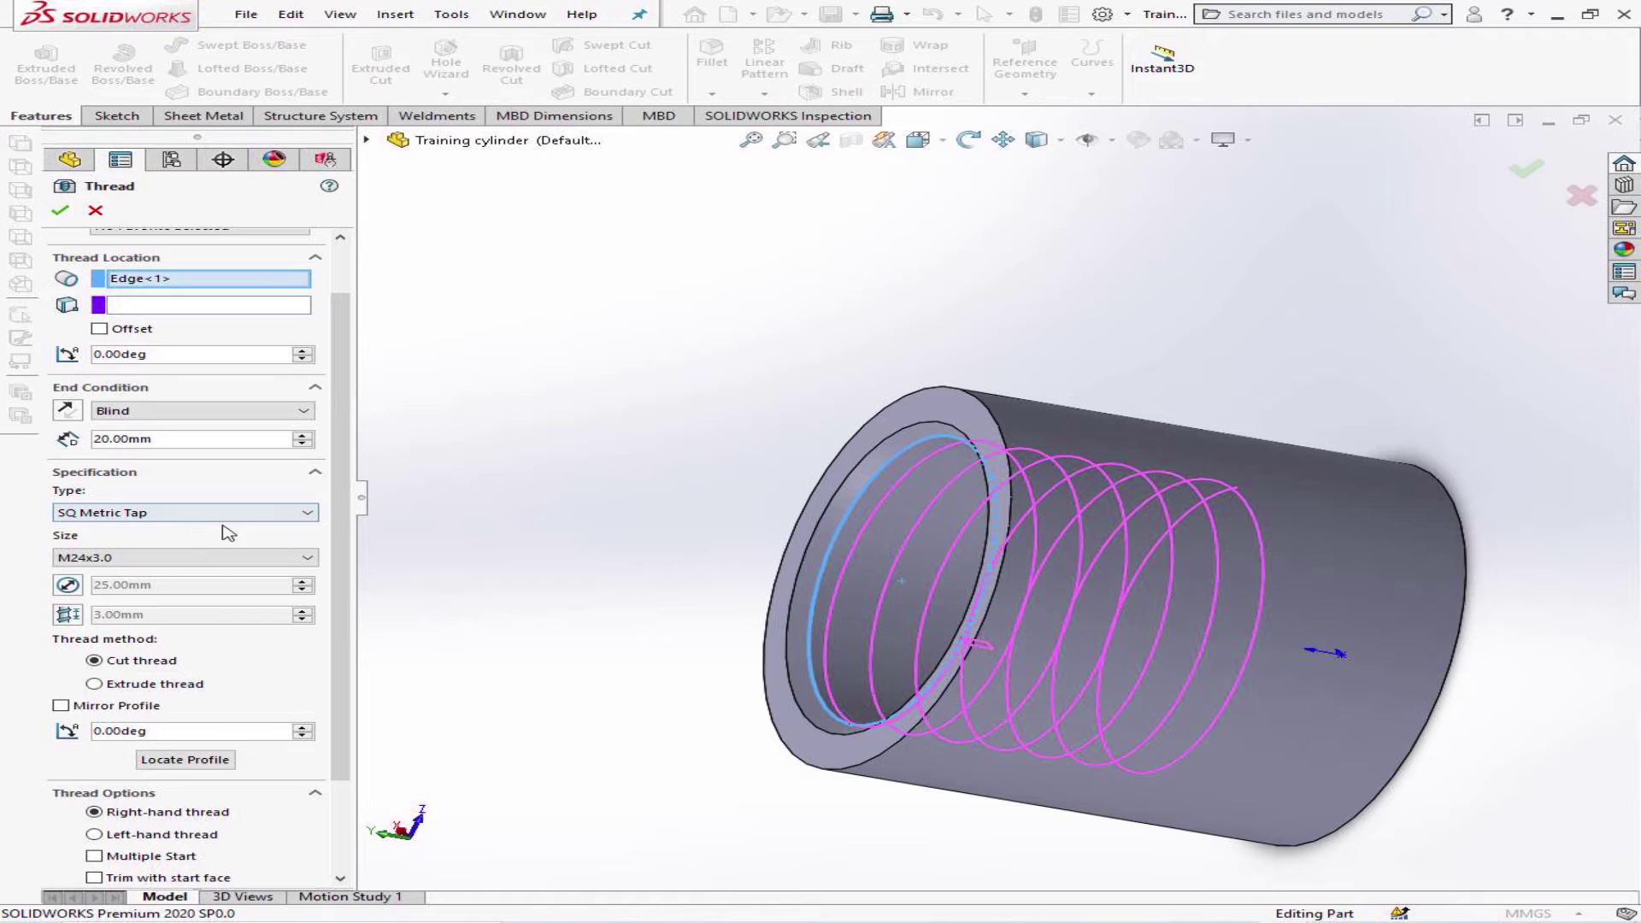
click(307, 557)
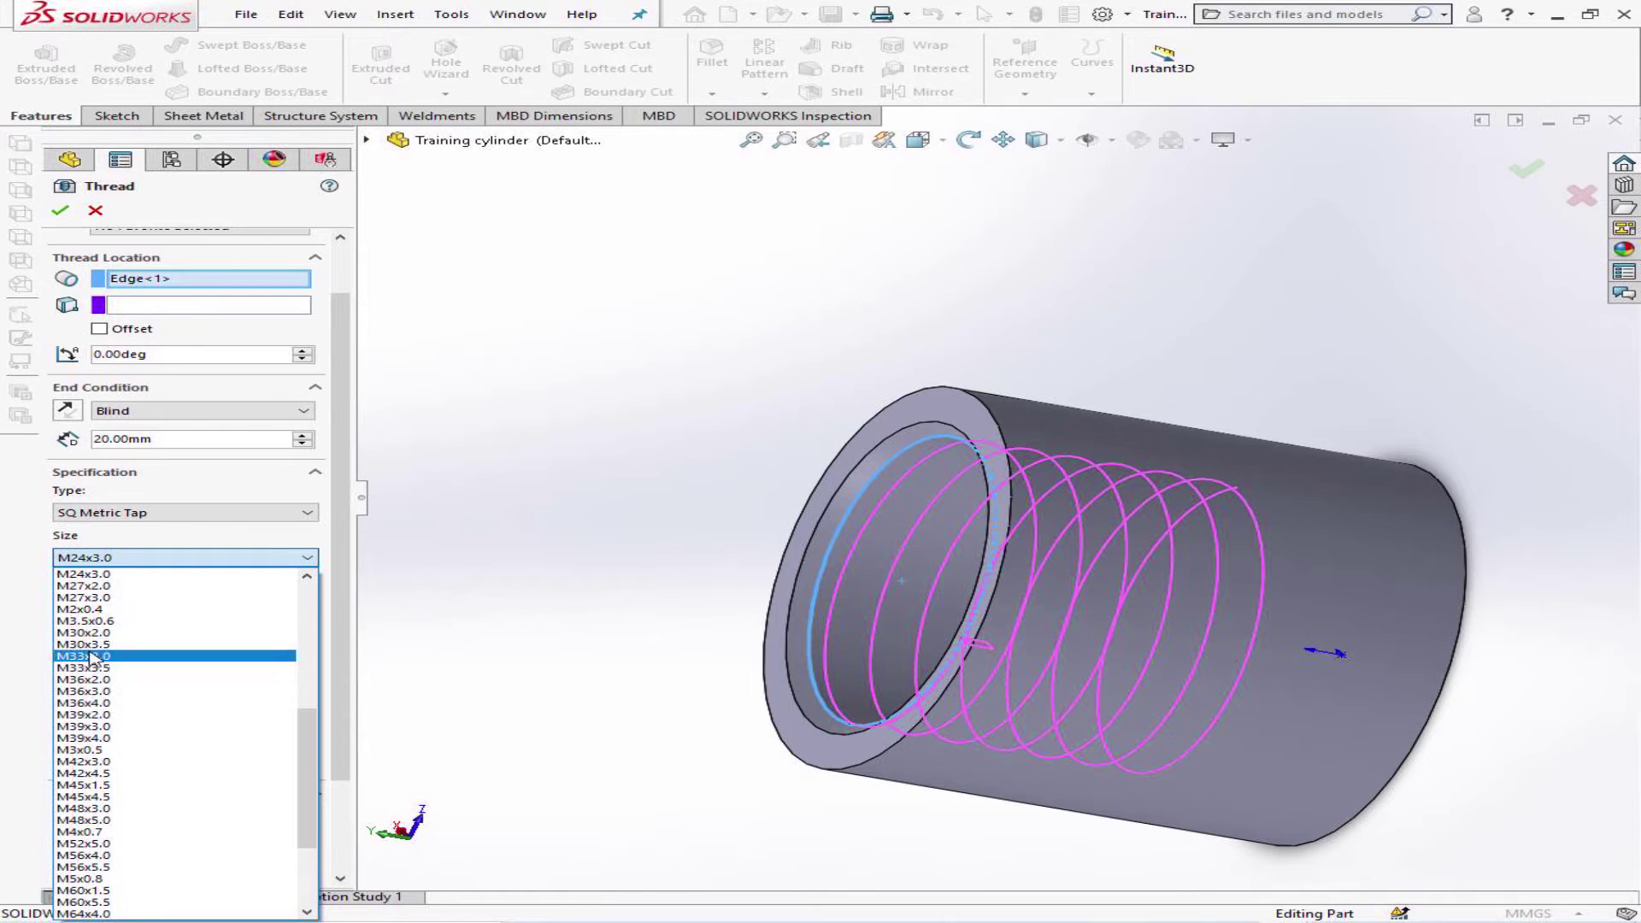
drag(304, 729, 304, 763)
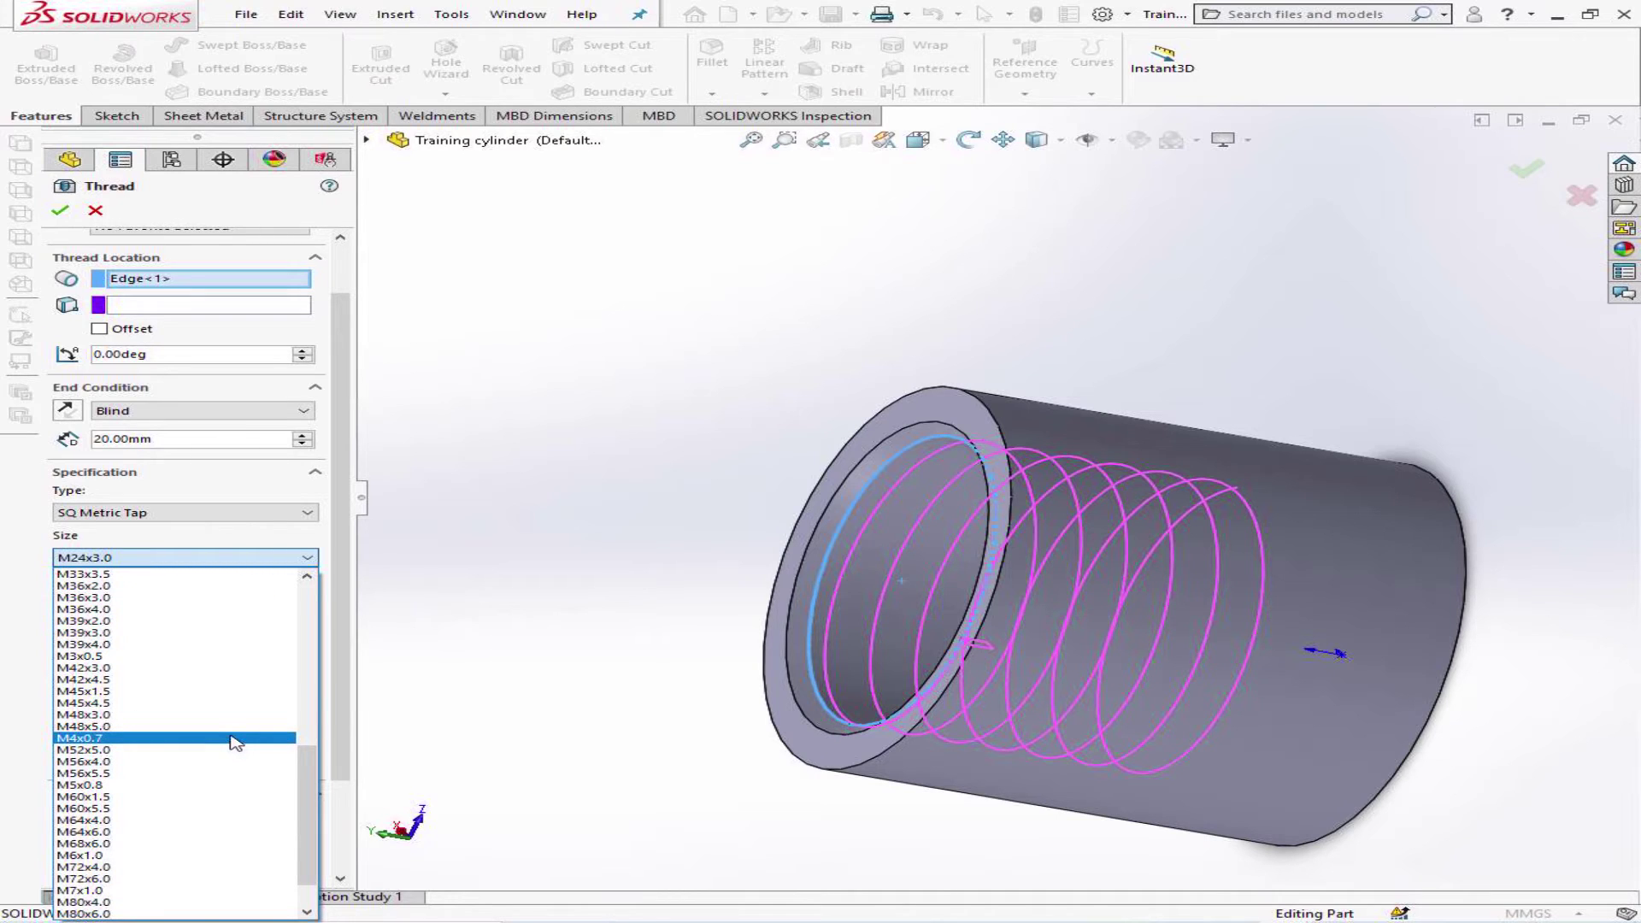
click(466, 594)
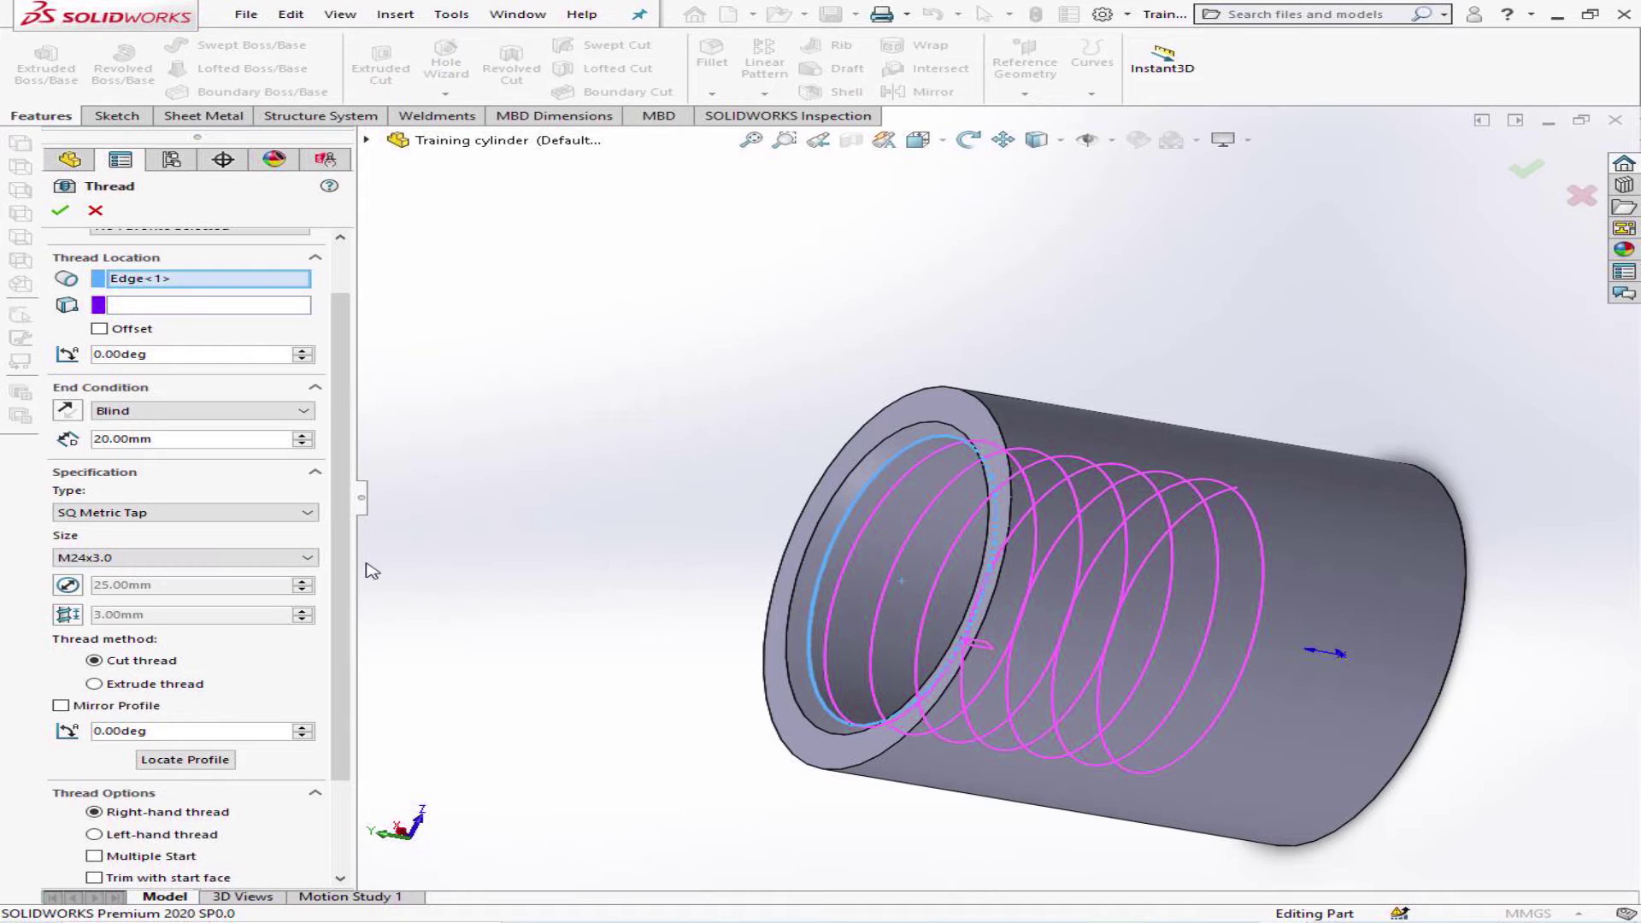
click(306, 556)
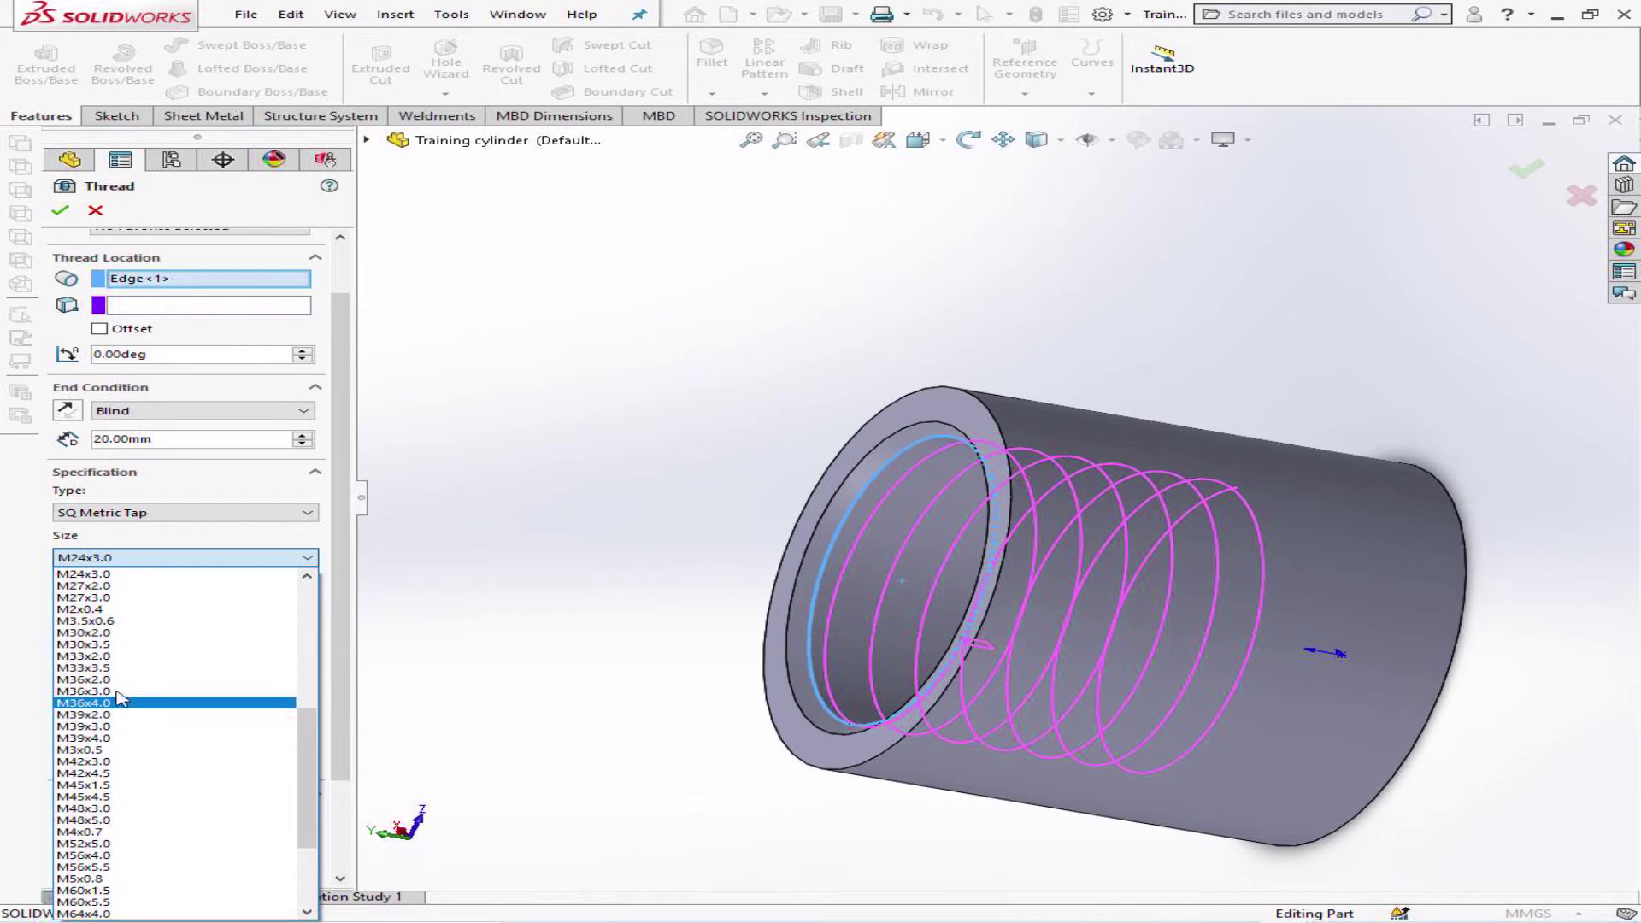
click(124, 656)
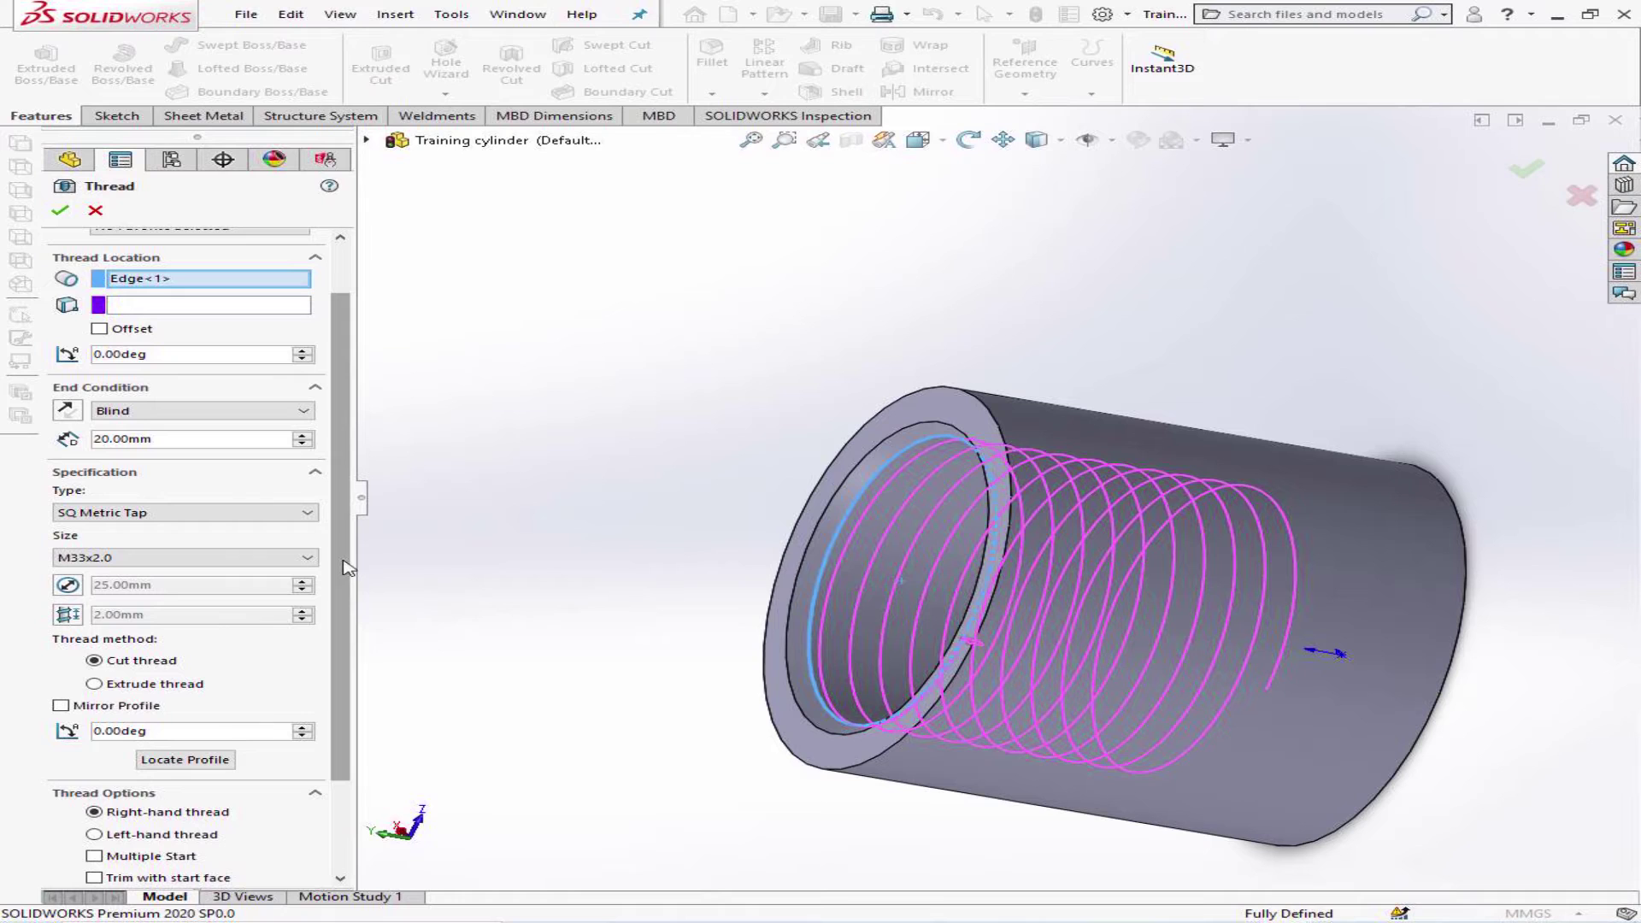
drag(341, 568, 331, 625)
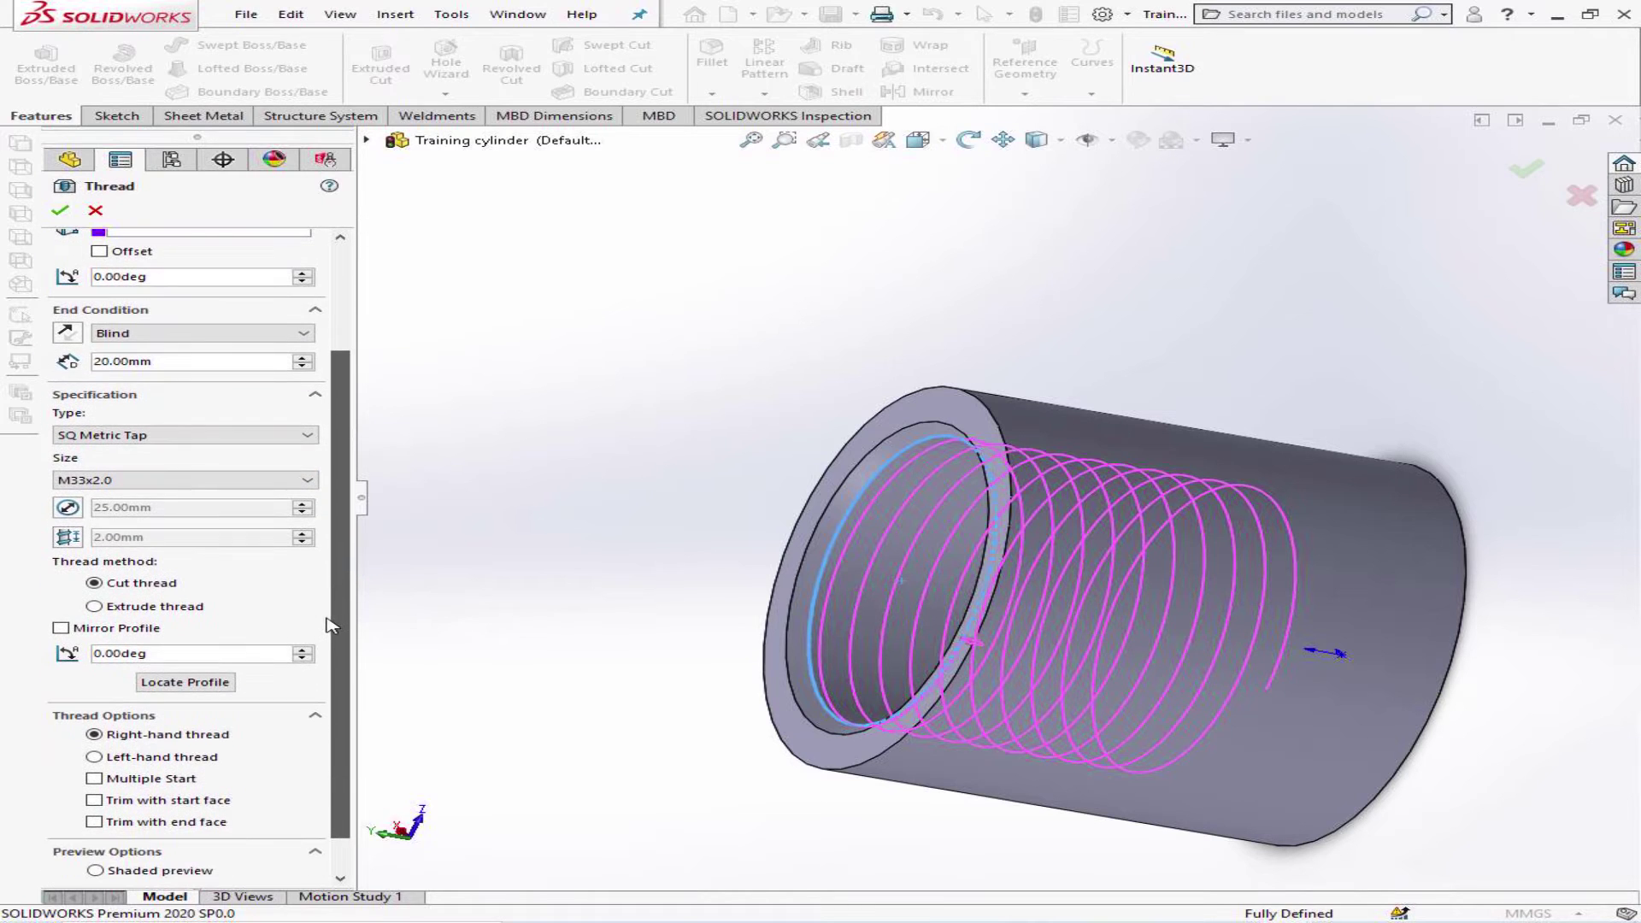
scroll(331, 625, up, 4)
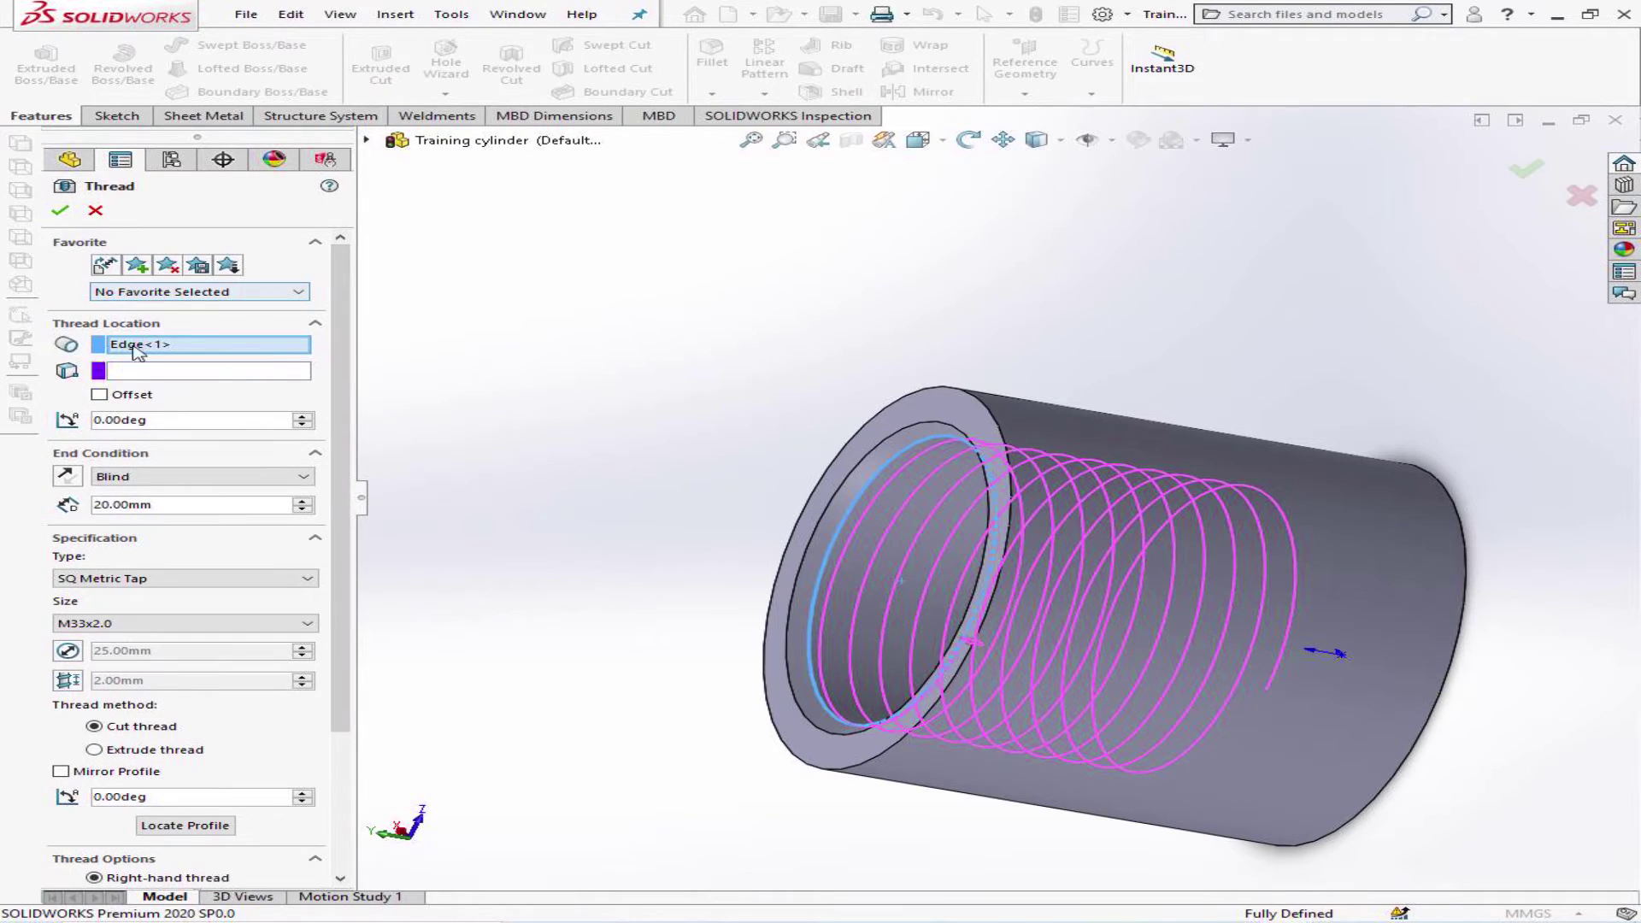
click(60, 210)
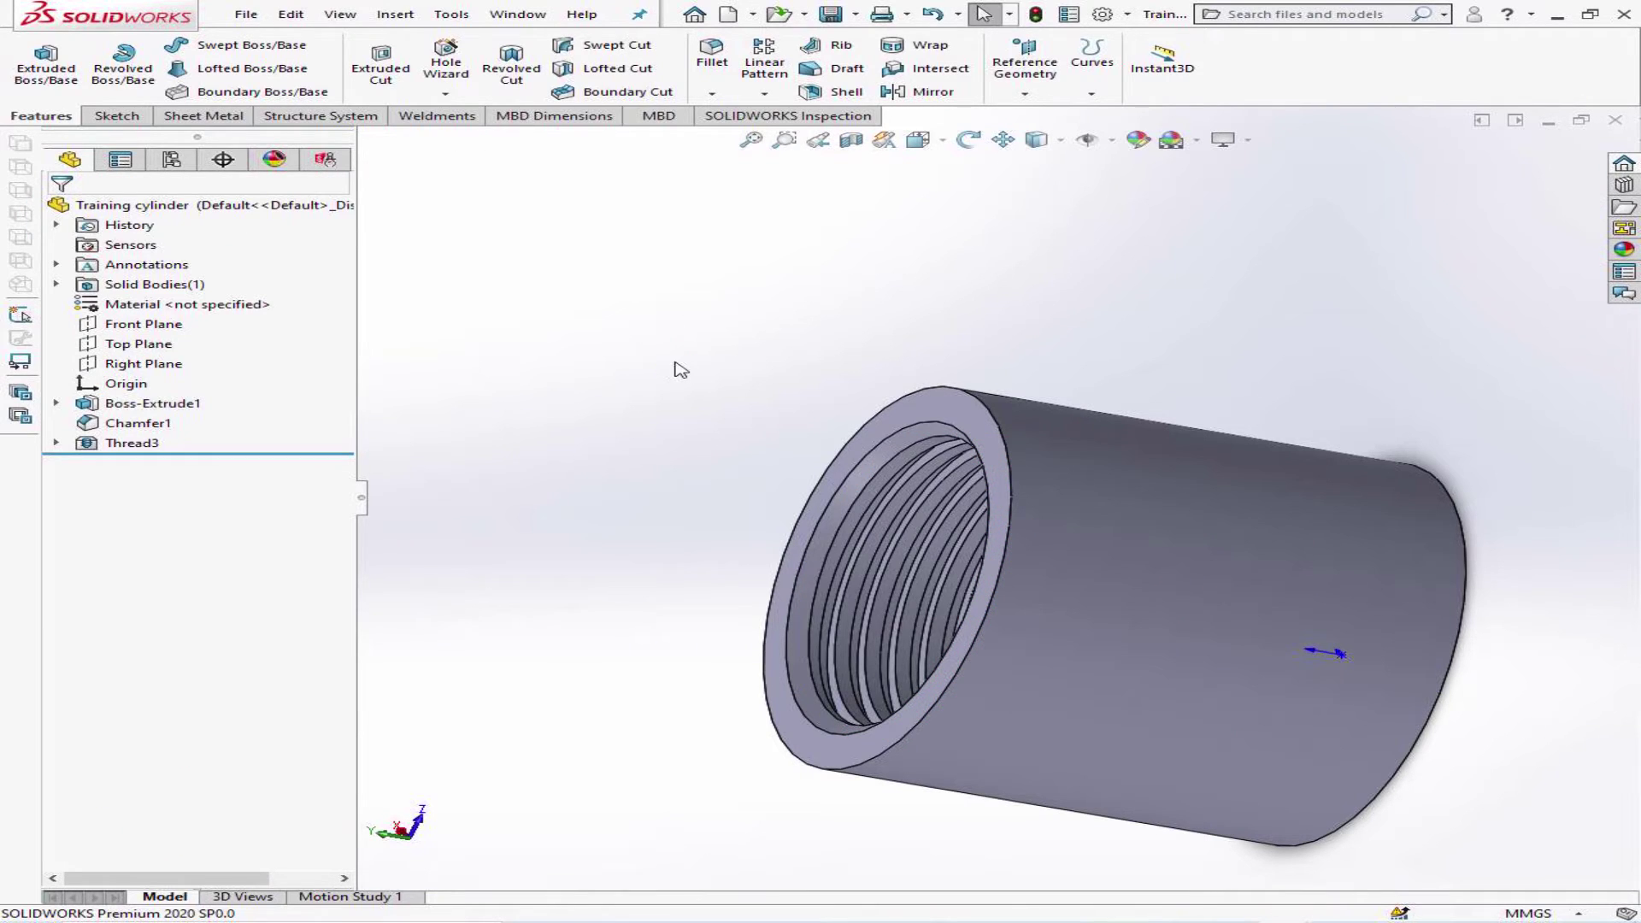
- Orbit, zoom and pan to inspect Thread3 in the bore, then create blank Part1
click(968, 139)
drag(786, 469, 736, 510)
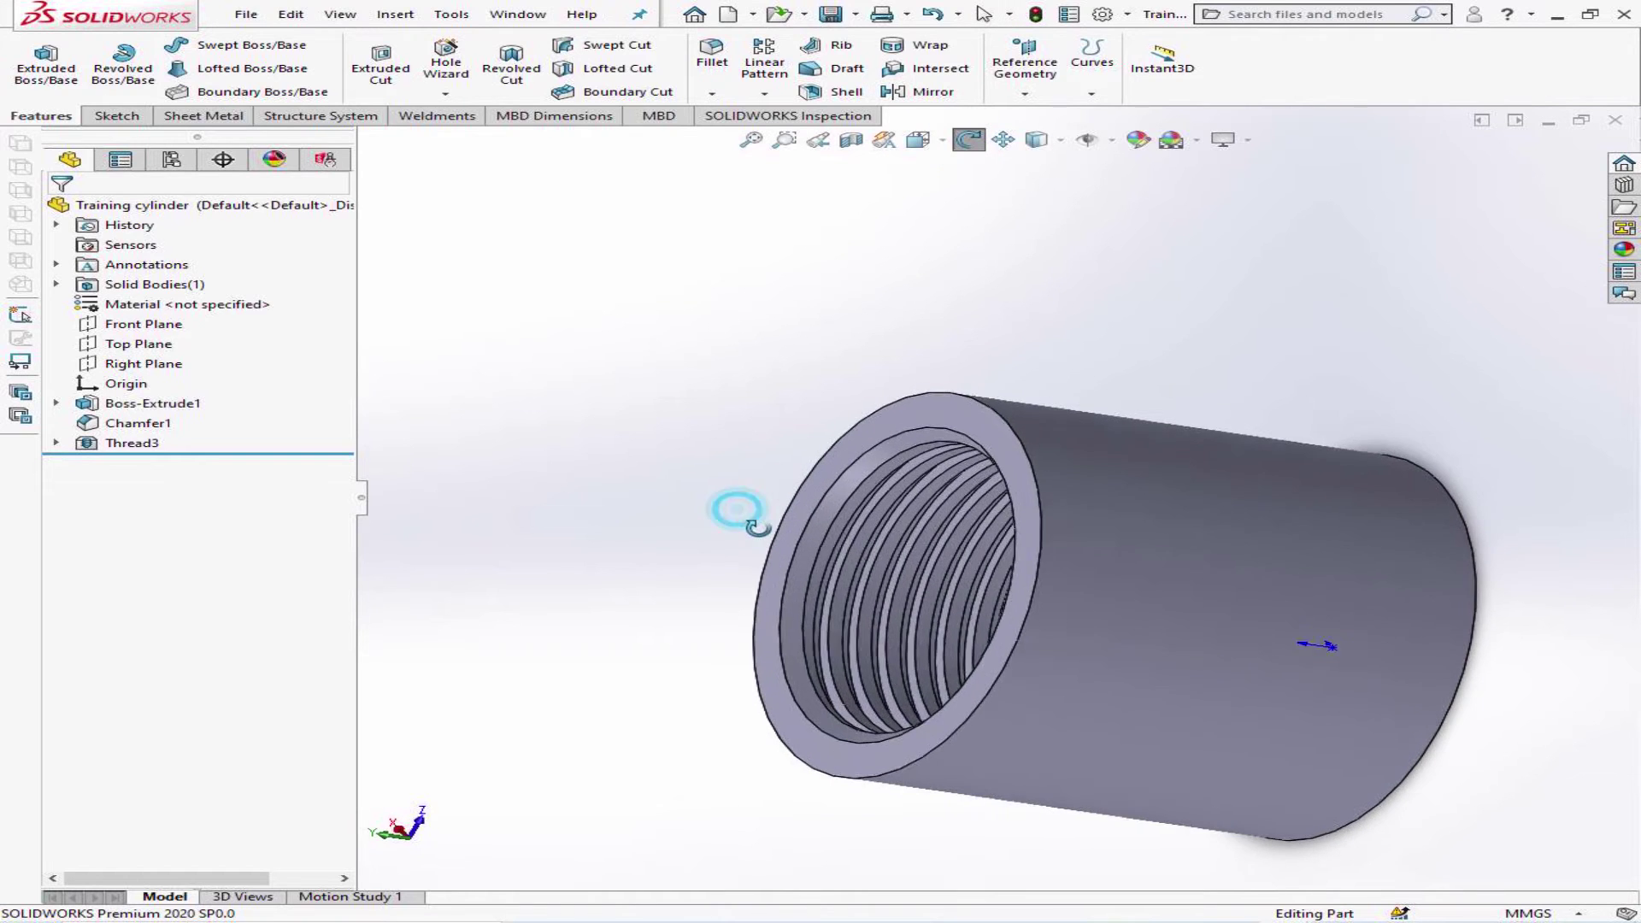
scroll(843, 549, down, 5)
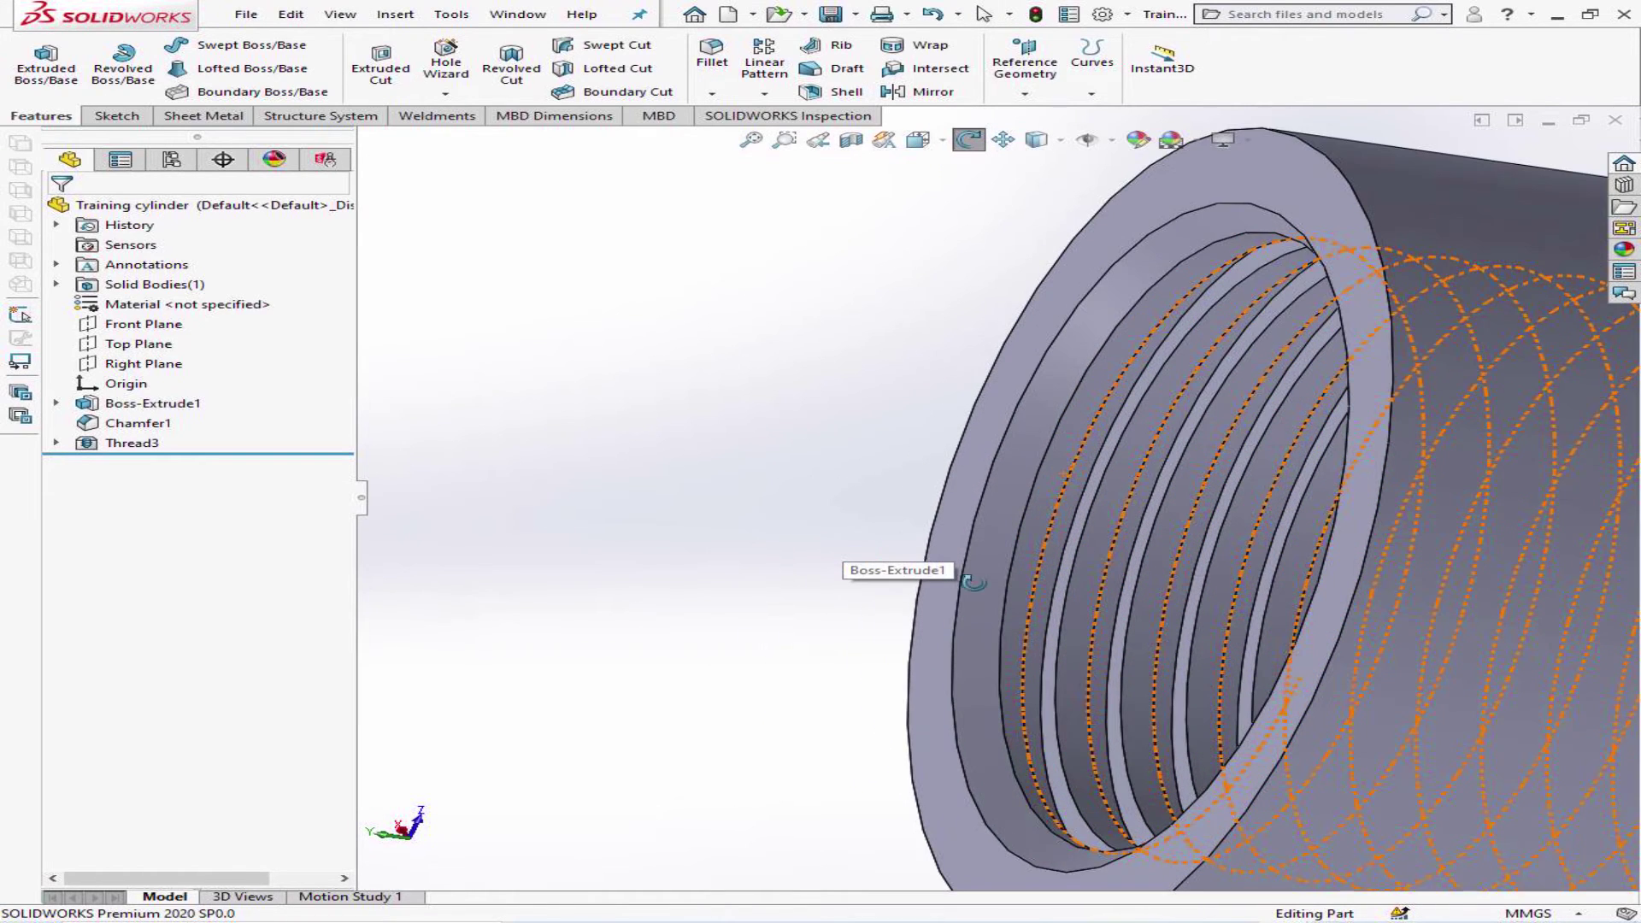
mouse_move(986, 587)
mouse_down()
mouse_move(967, 527)
mouse_move(1044, 567)
mouse_move(1025, 603)
mouse_move(968, 611)
mouse_move(958, 594)
mouse_up()
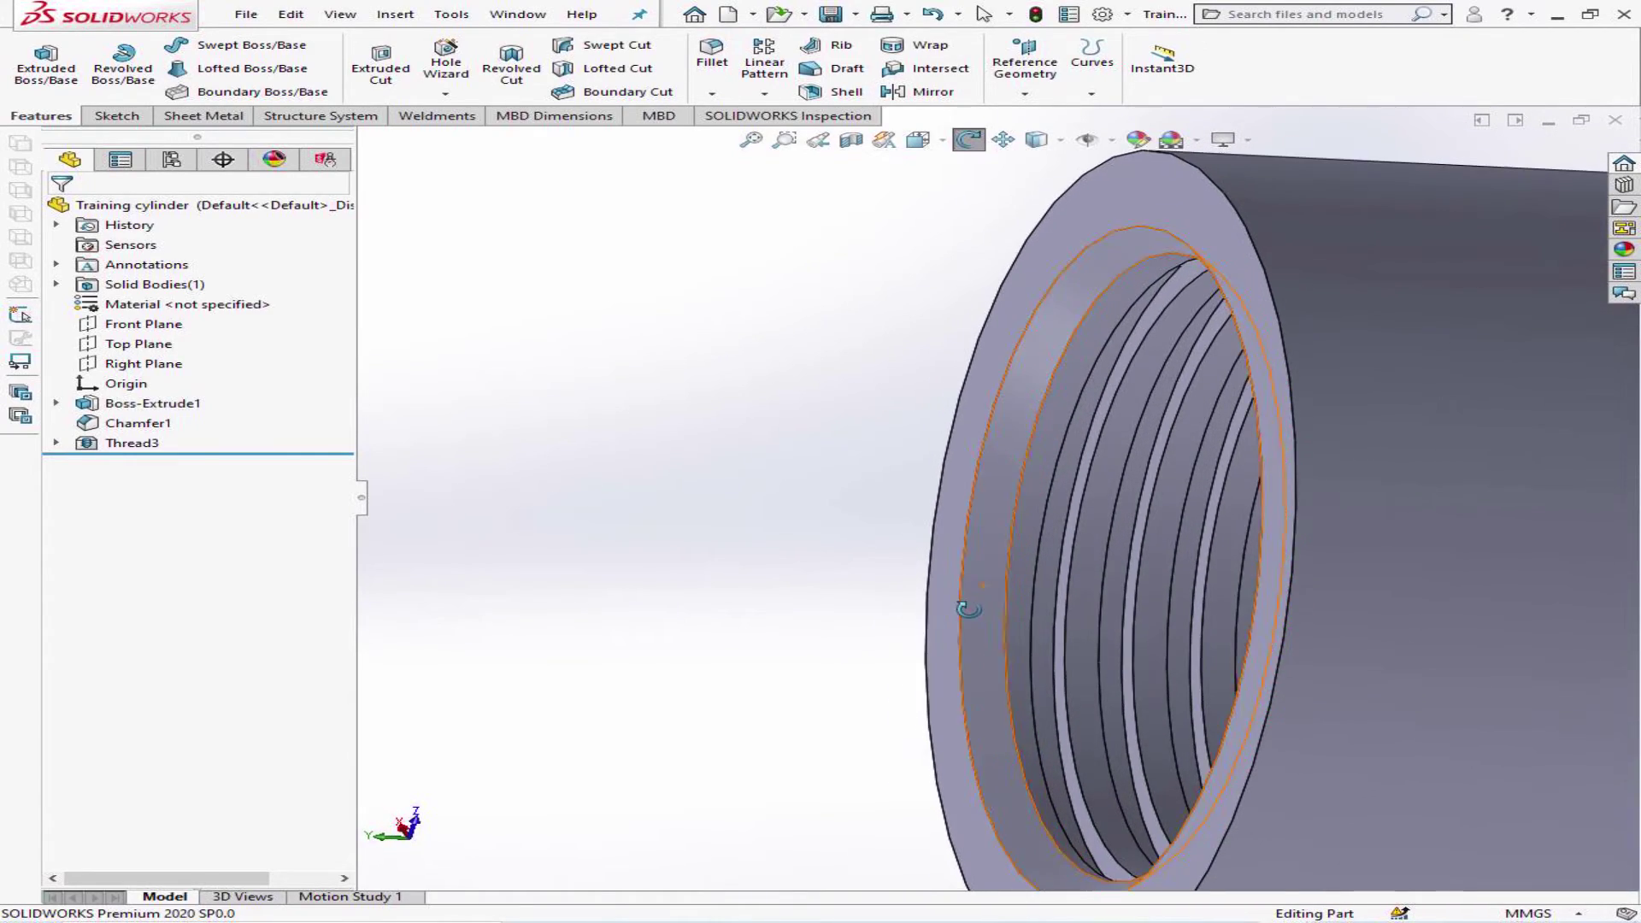
click(1002, 139)
drag(970, 282, 629, 378)
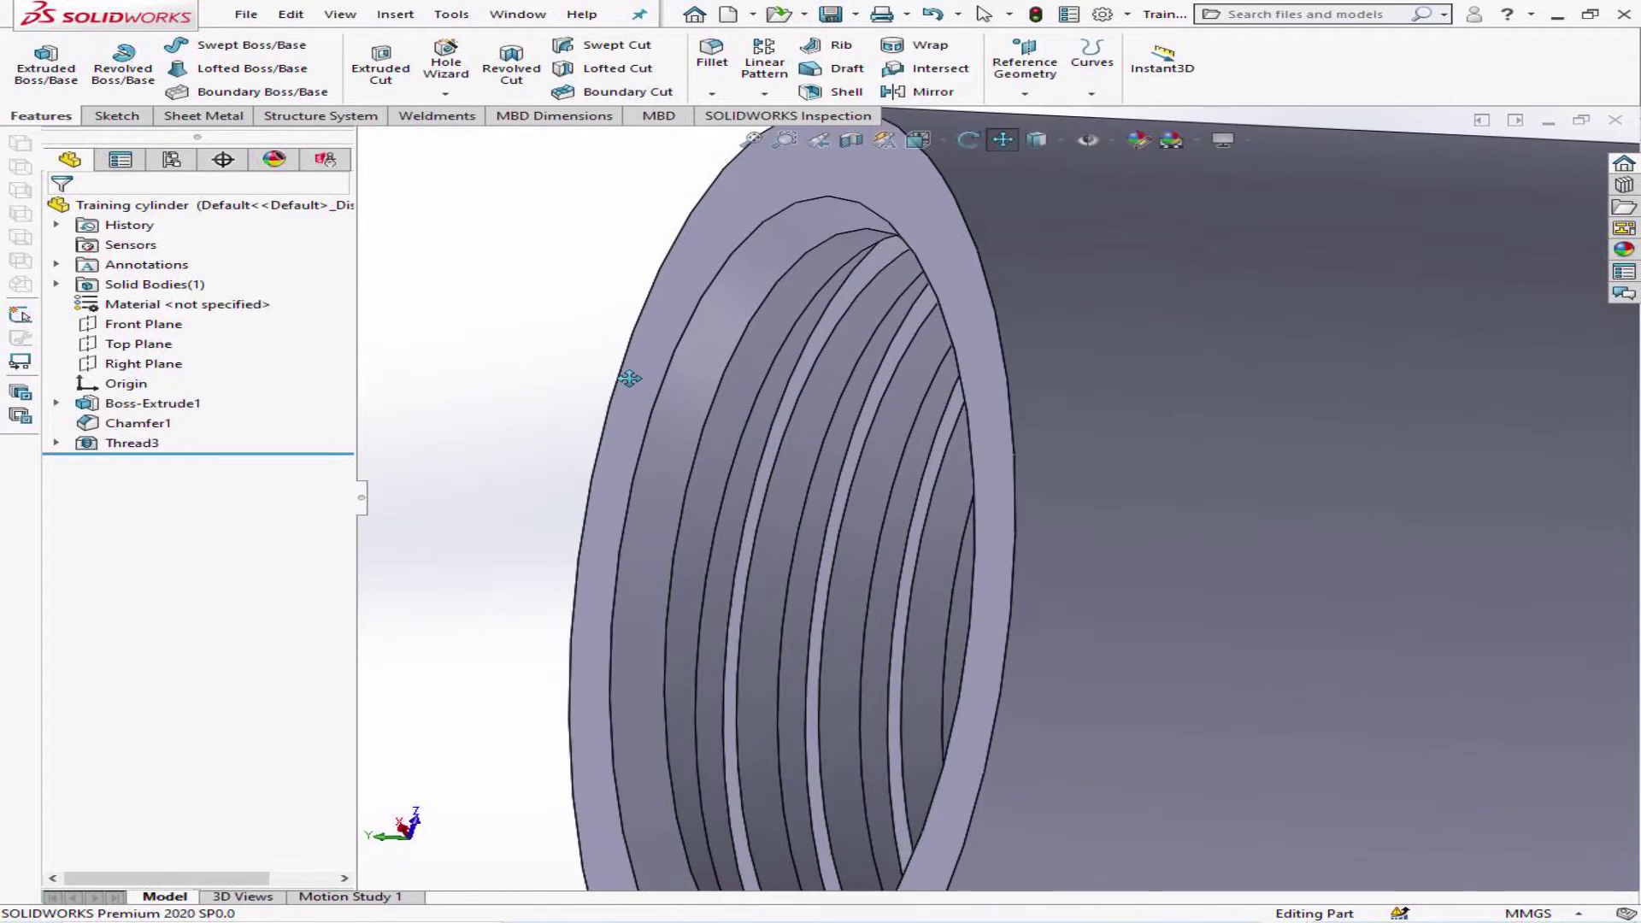
scroll(629, 378, up, 4)
drag(645, 490, 437, 404)
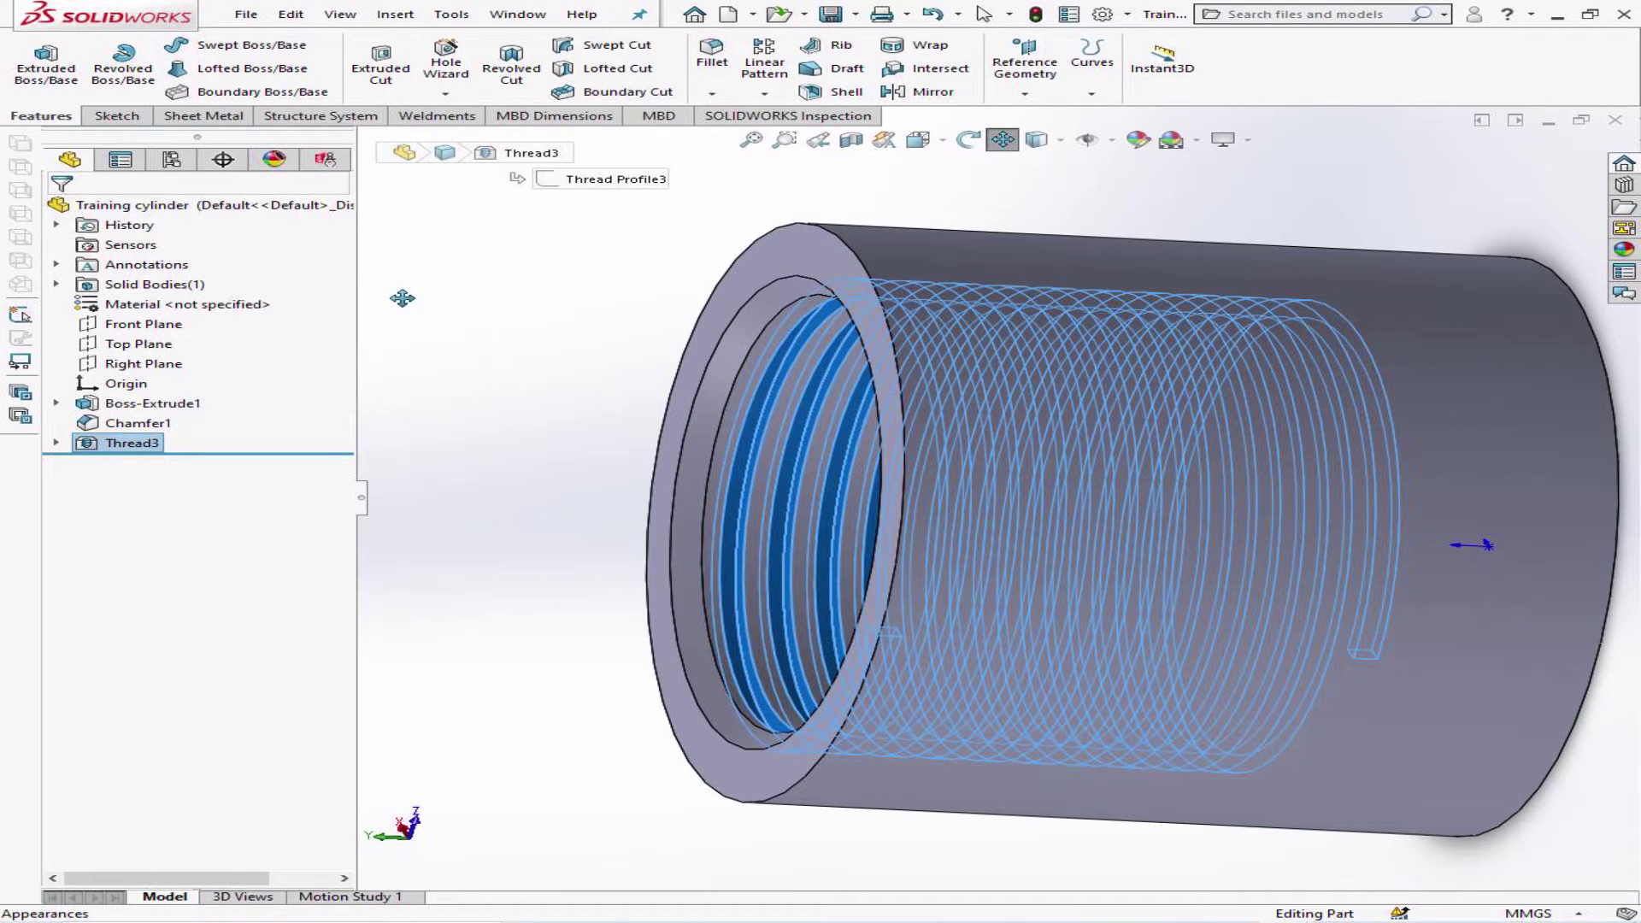
click(408, 343)
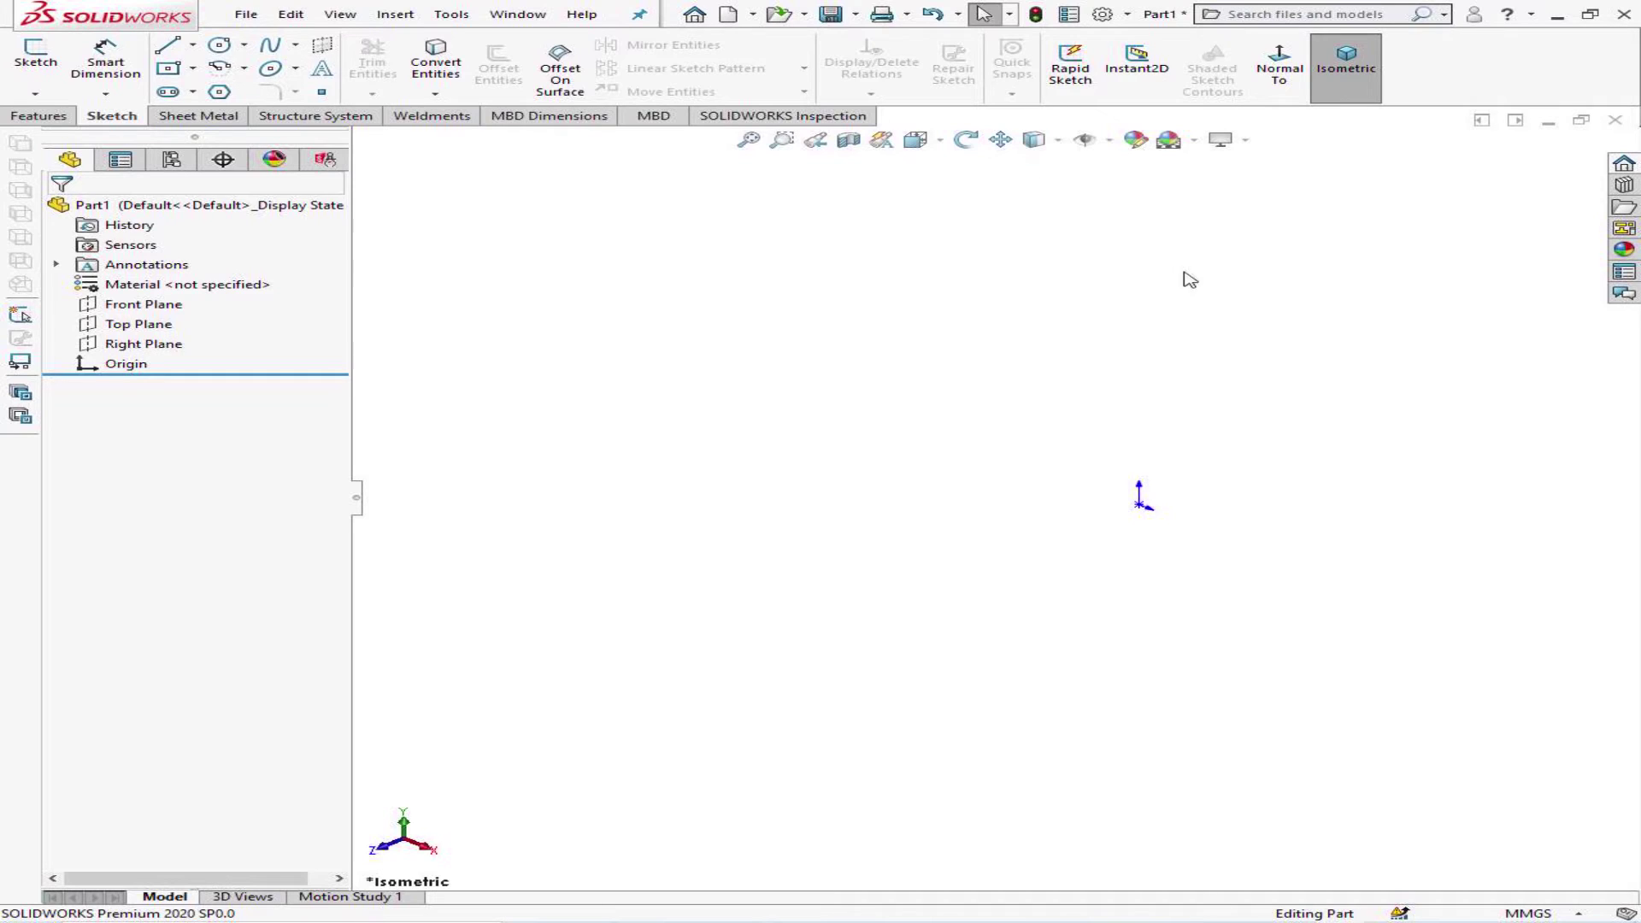
- Reach the Thread Profiles folder through Open's Browse Recent Folders list
click(804, 14)
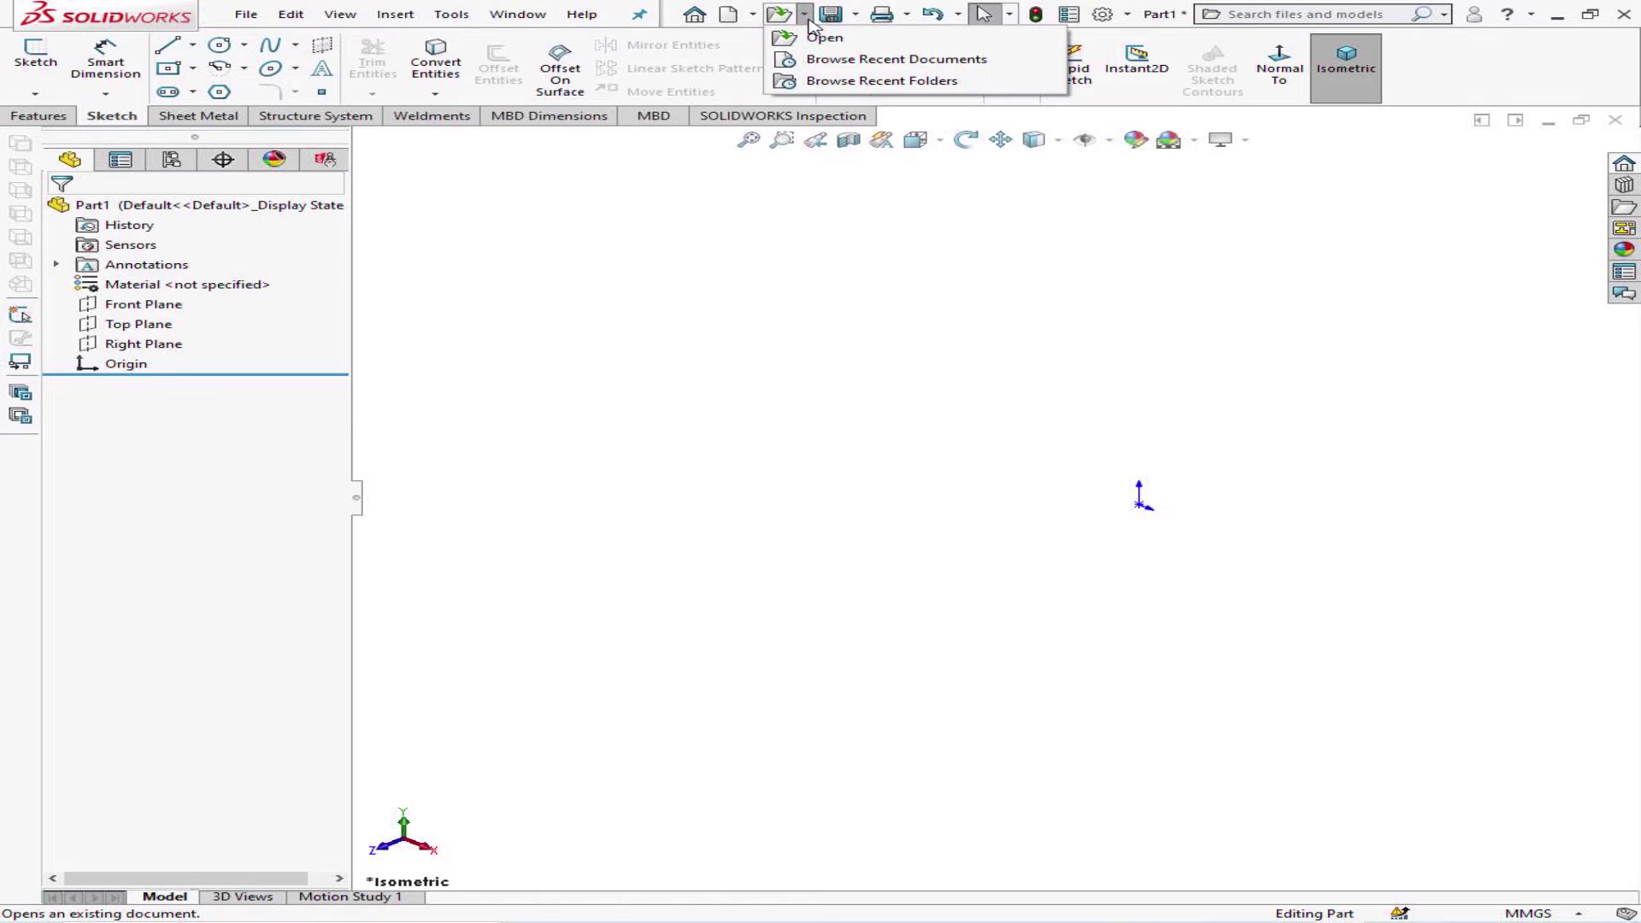
click(884, 86)
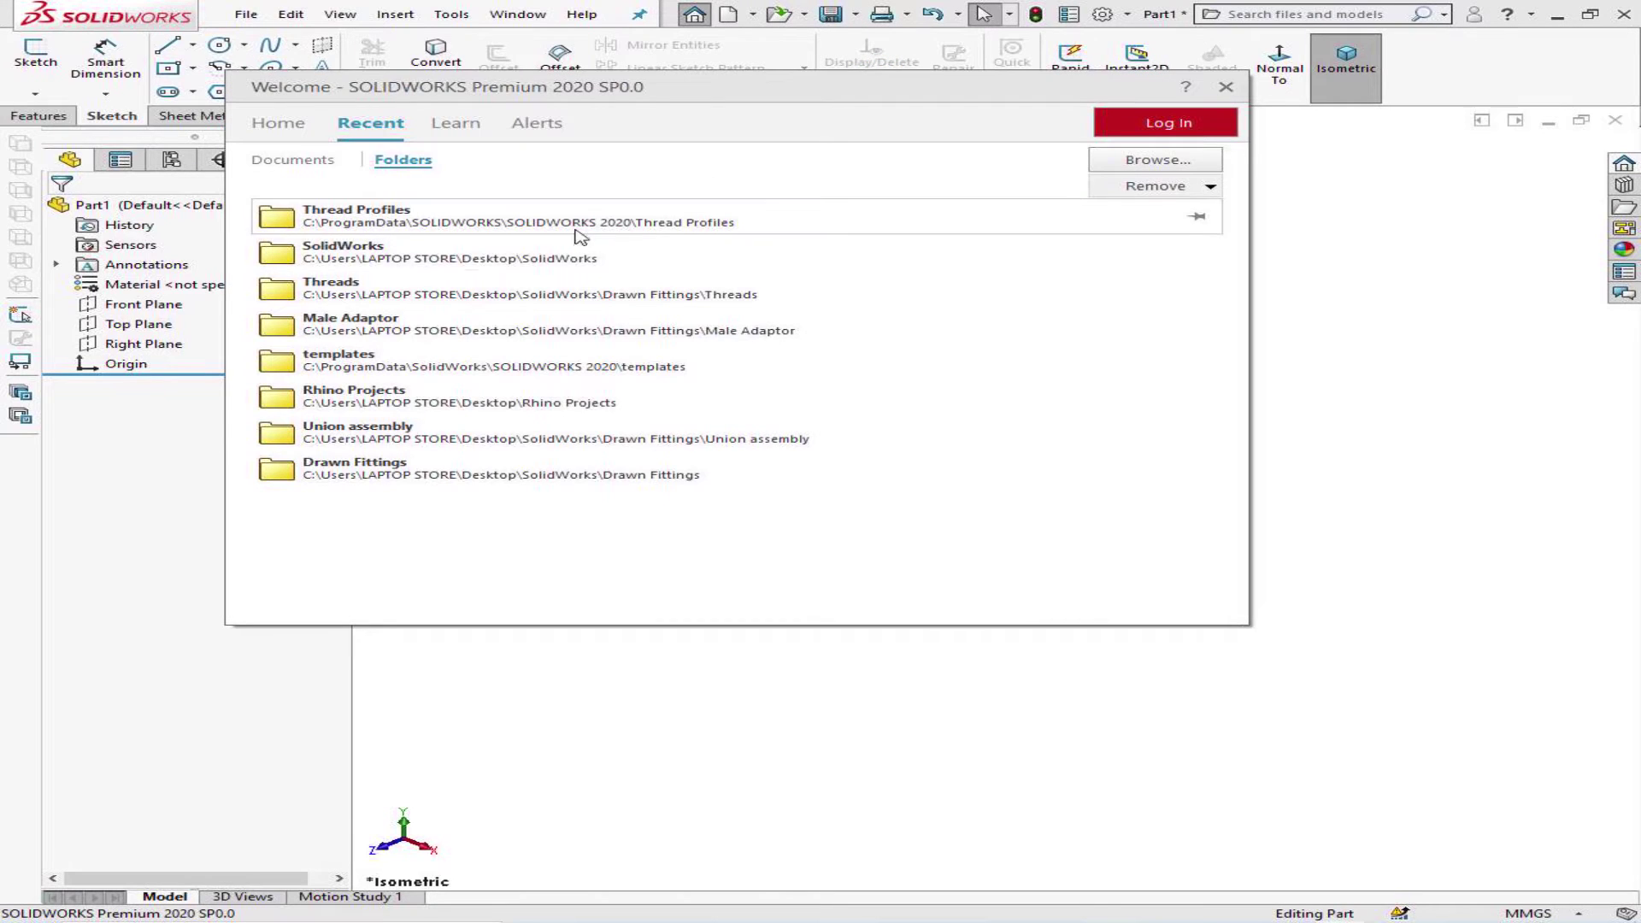
click(649, 229)
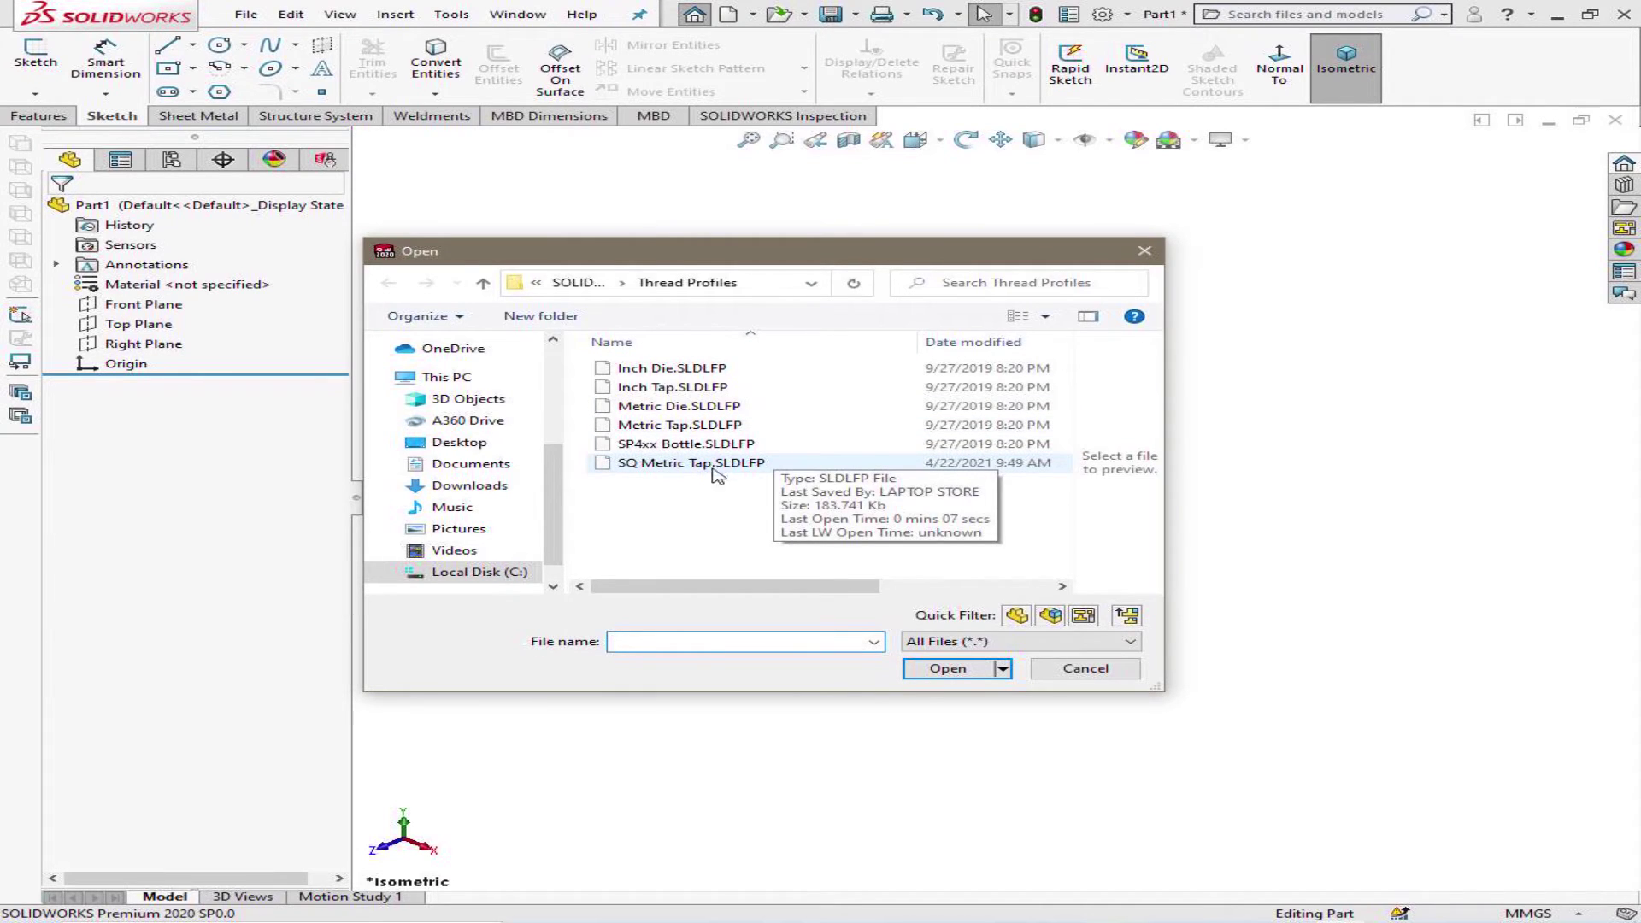
- Copy Metric Die.SLDLFP and paste a duplicate into the Thread Profiles folder
click(733, 408)
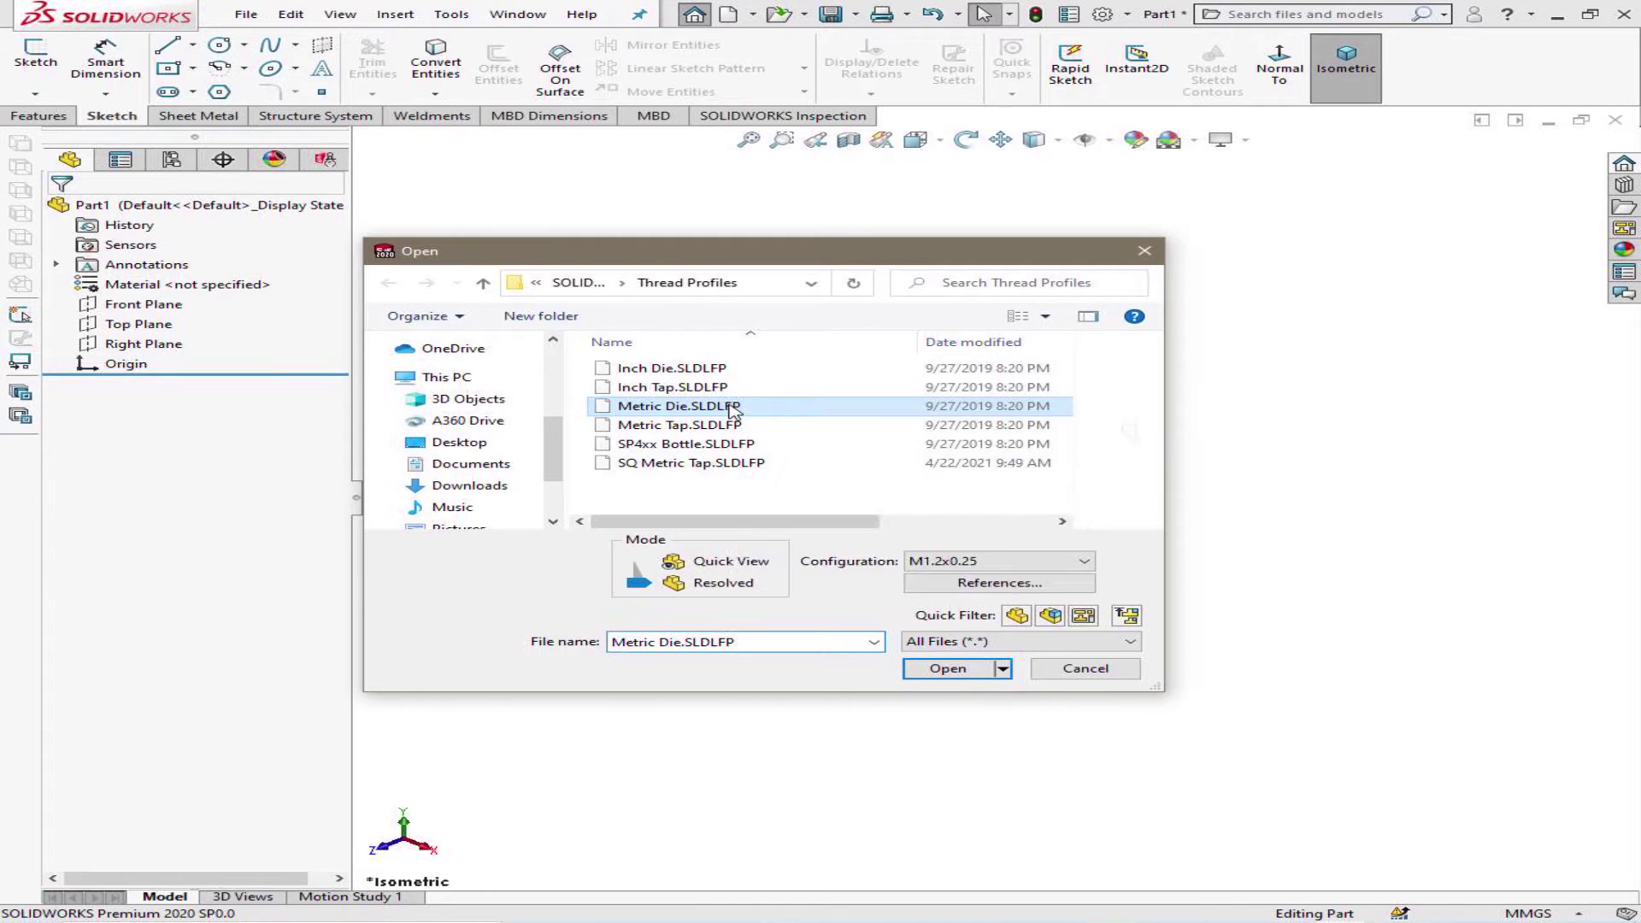
right_click(732, 409)
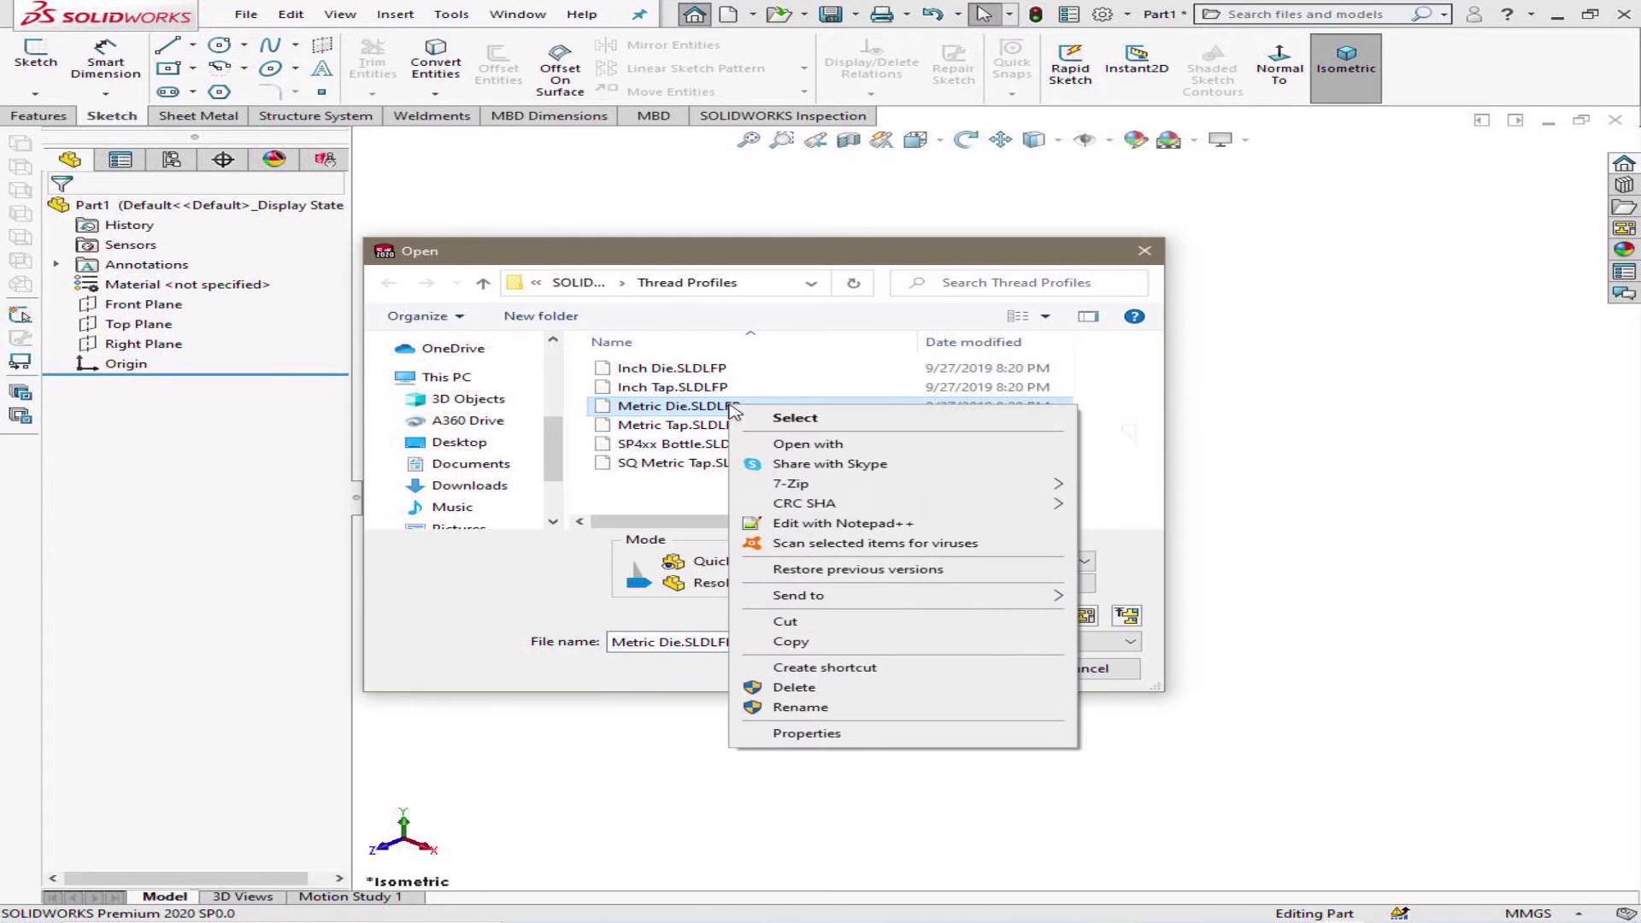
click(834, 641)
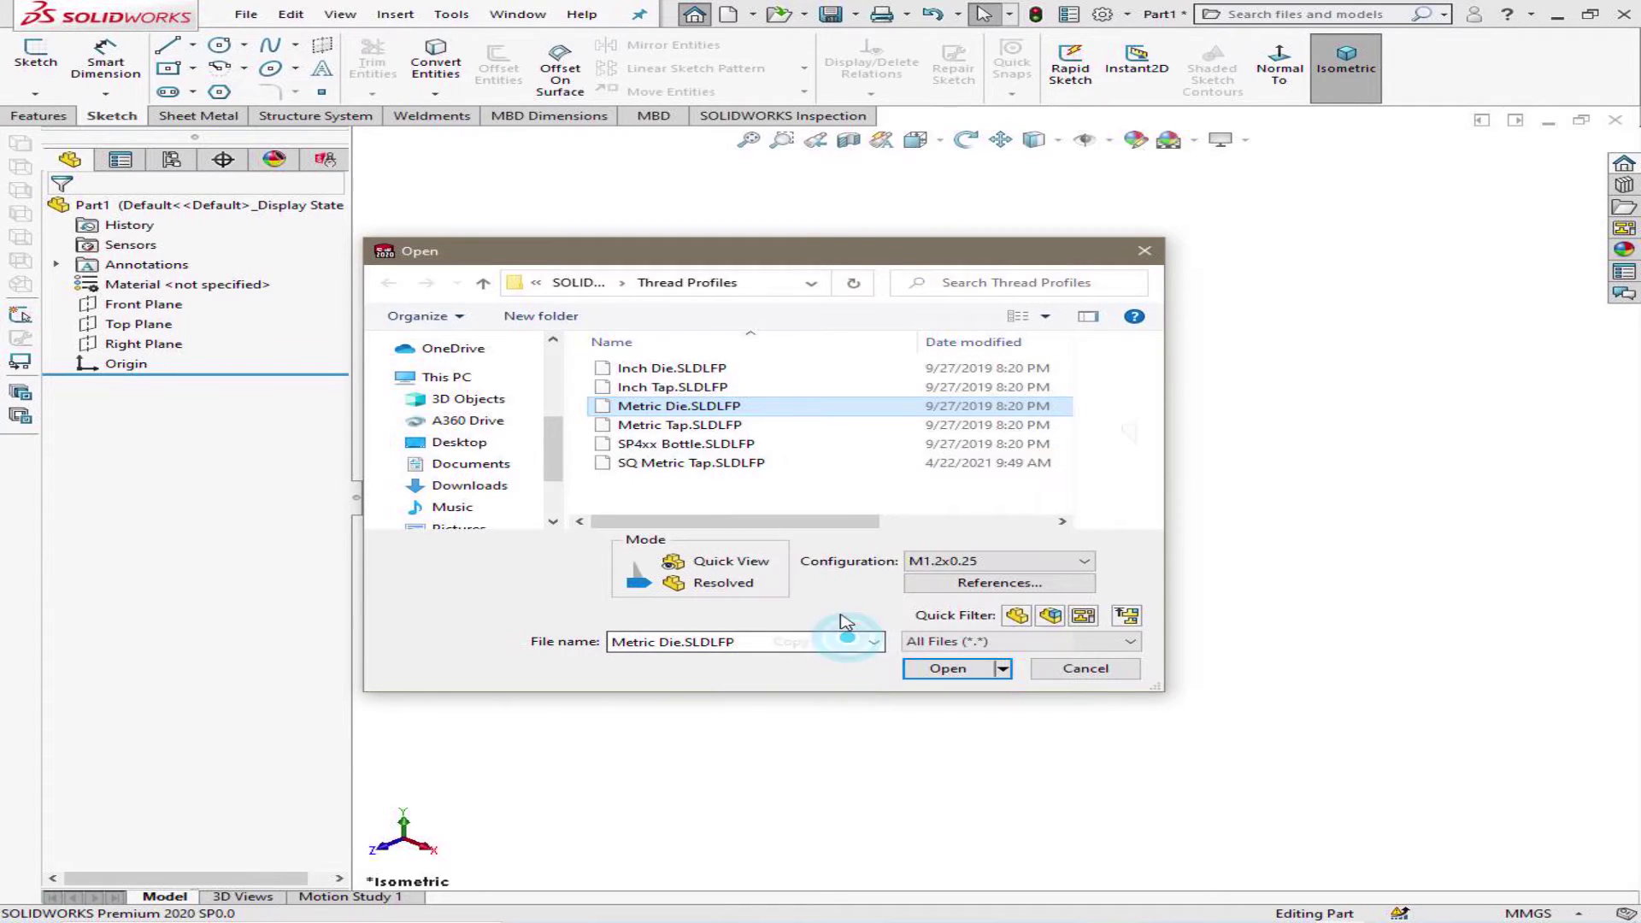
right_click(771, 494)
click(818, 584)
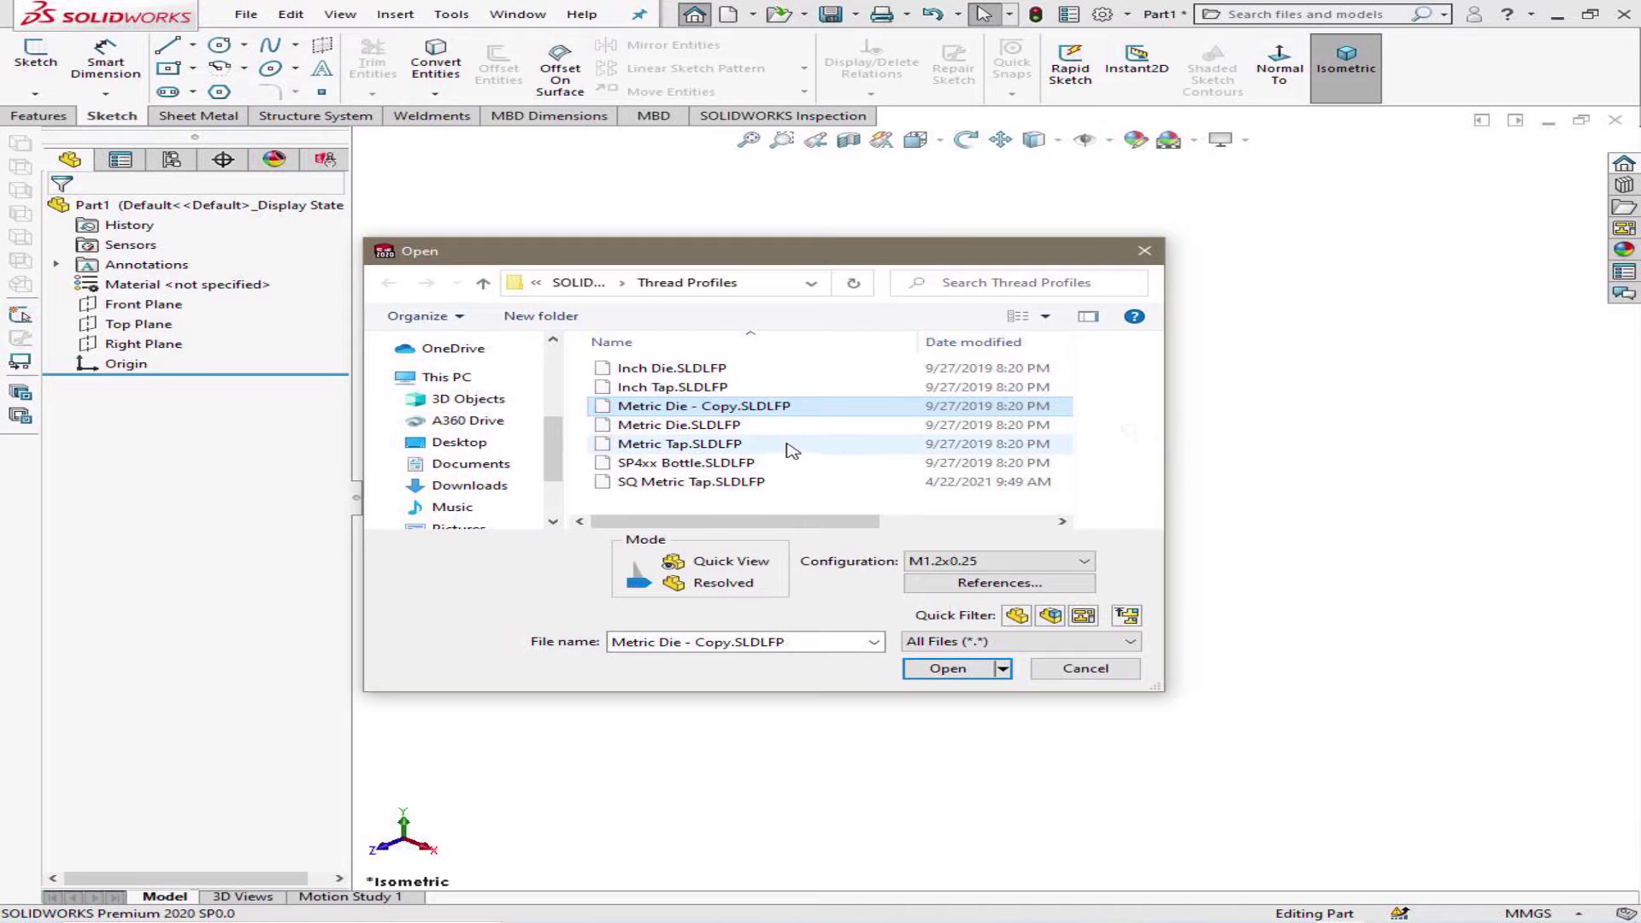
- Rename the copy to SQ Metric Die.SLDLFP and open it
click(623, 409)
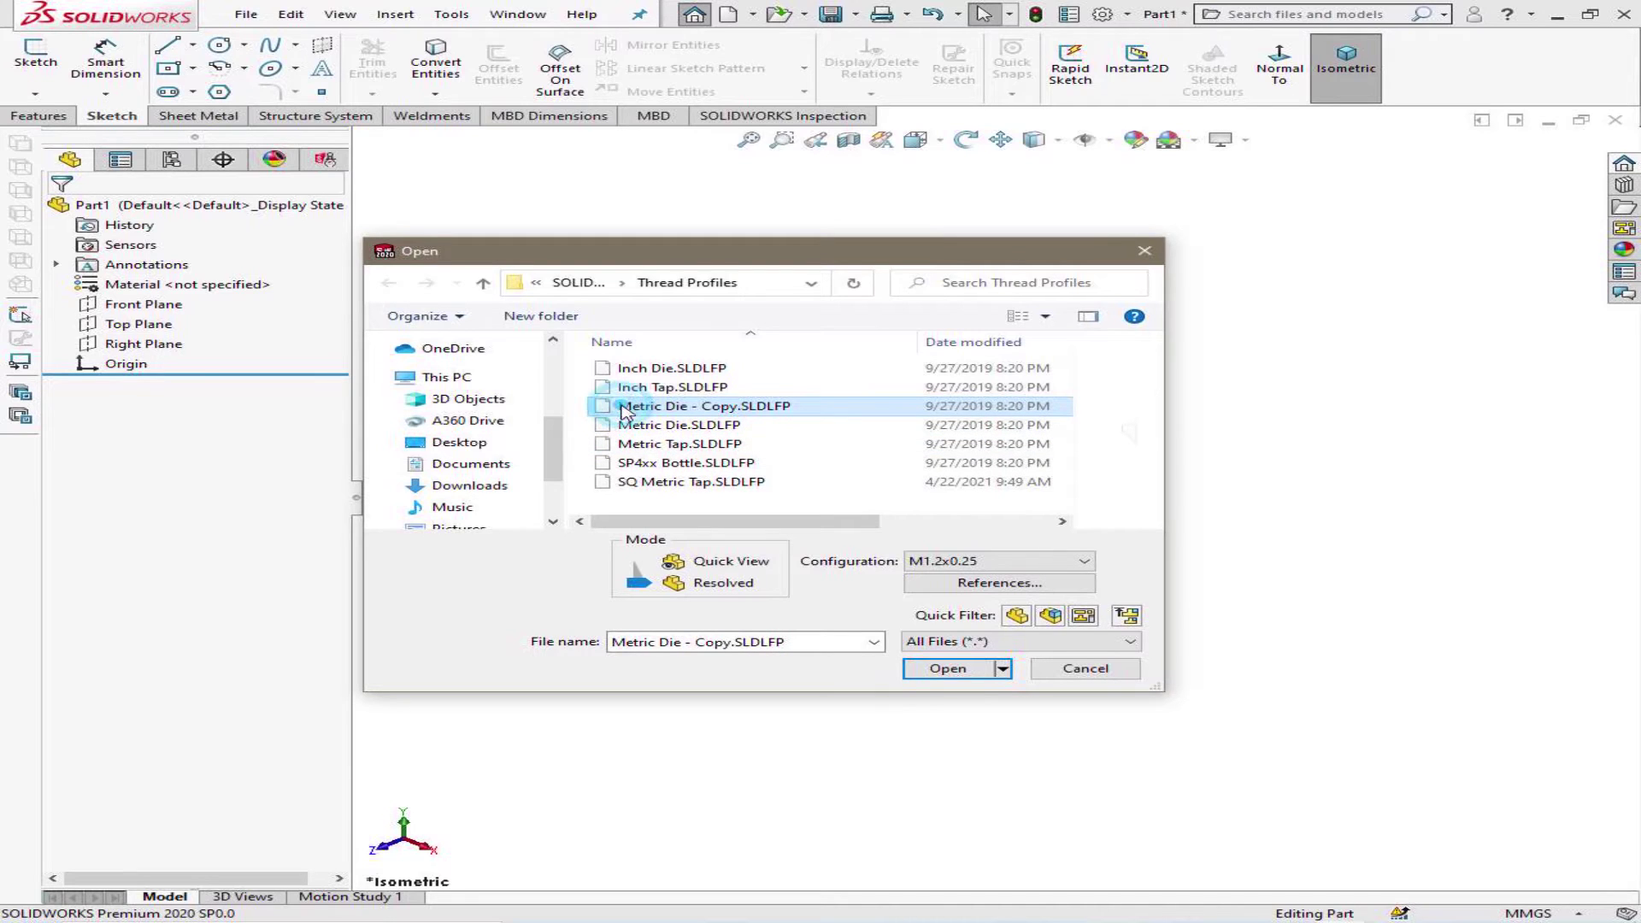
click(617, 407)
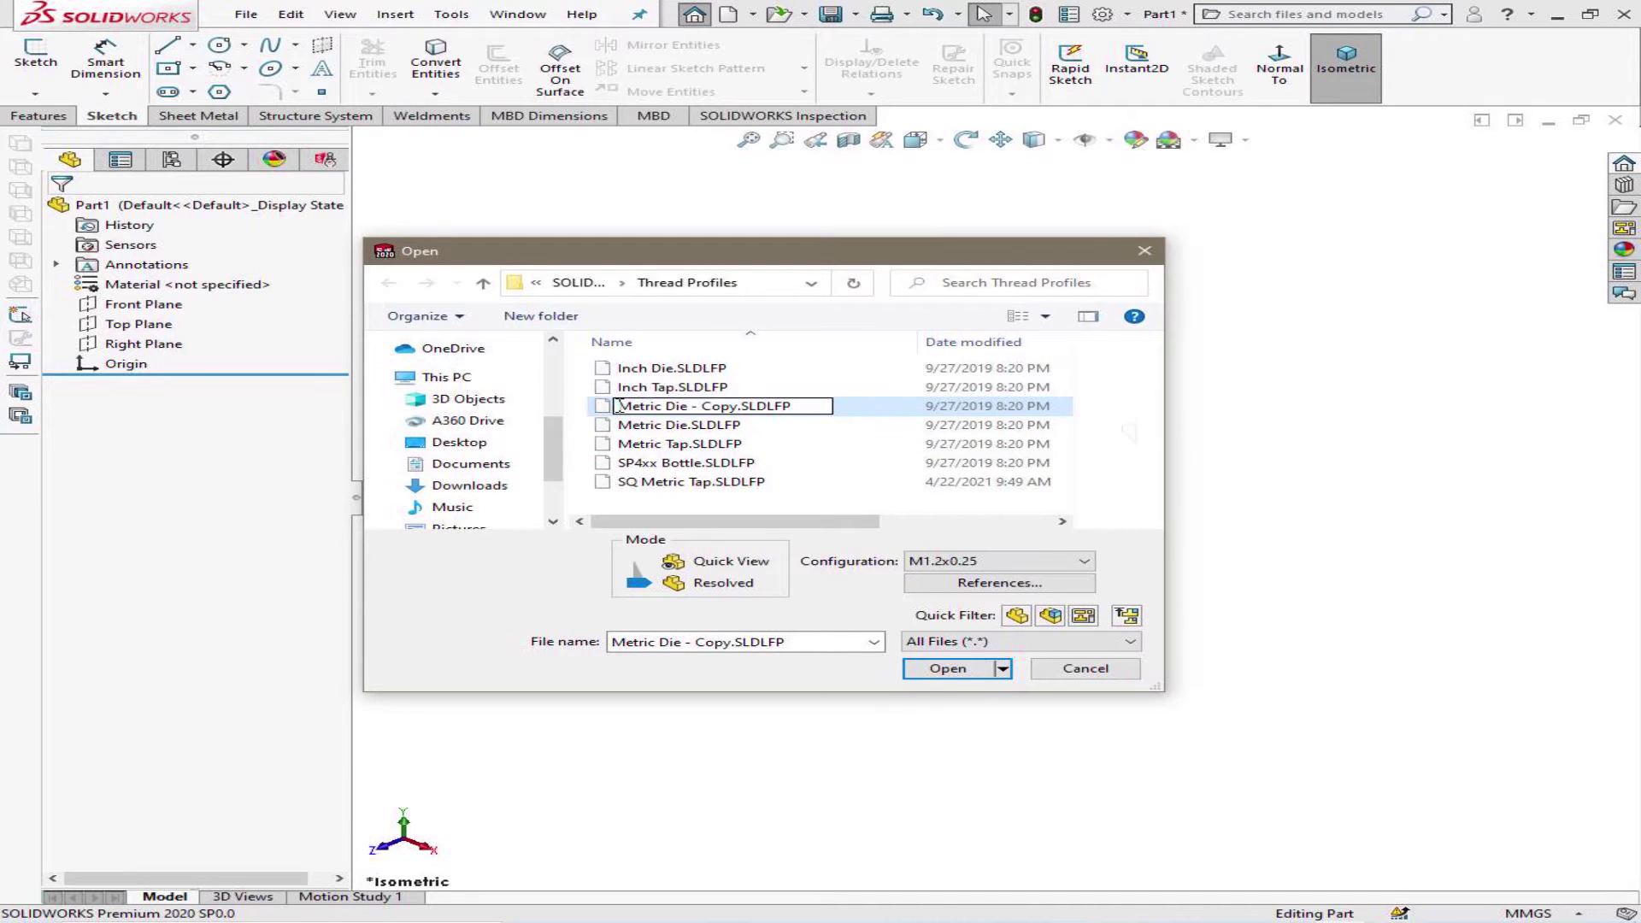
text(SQ)
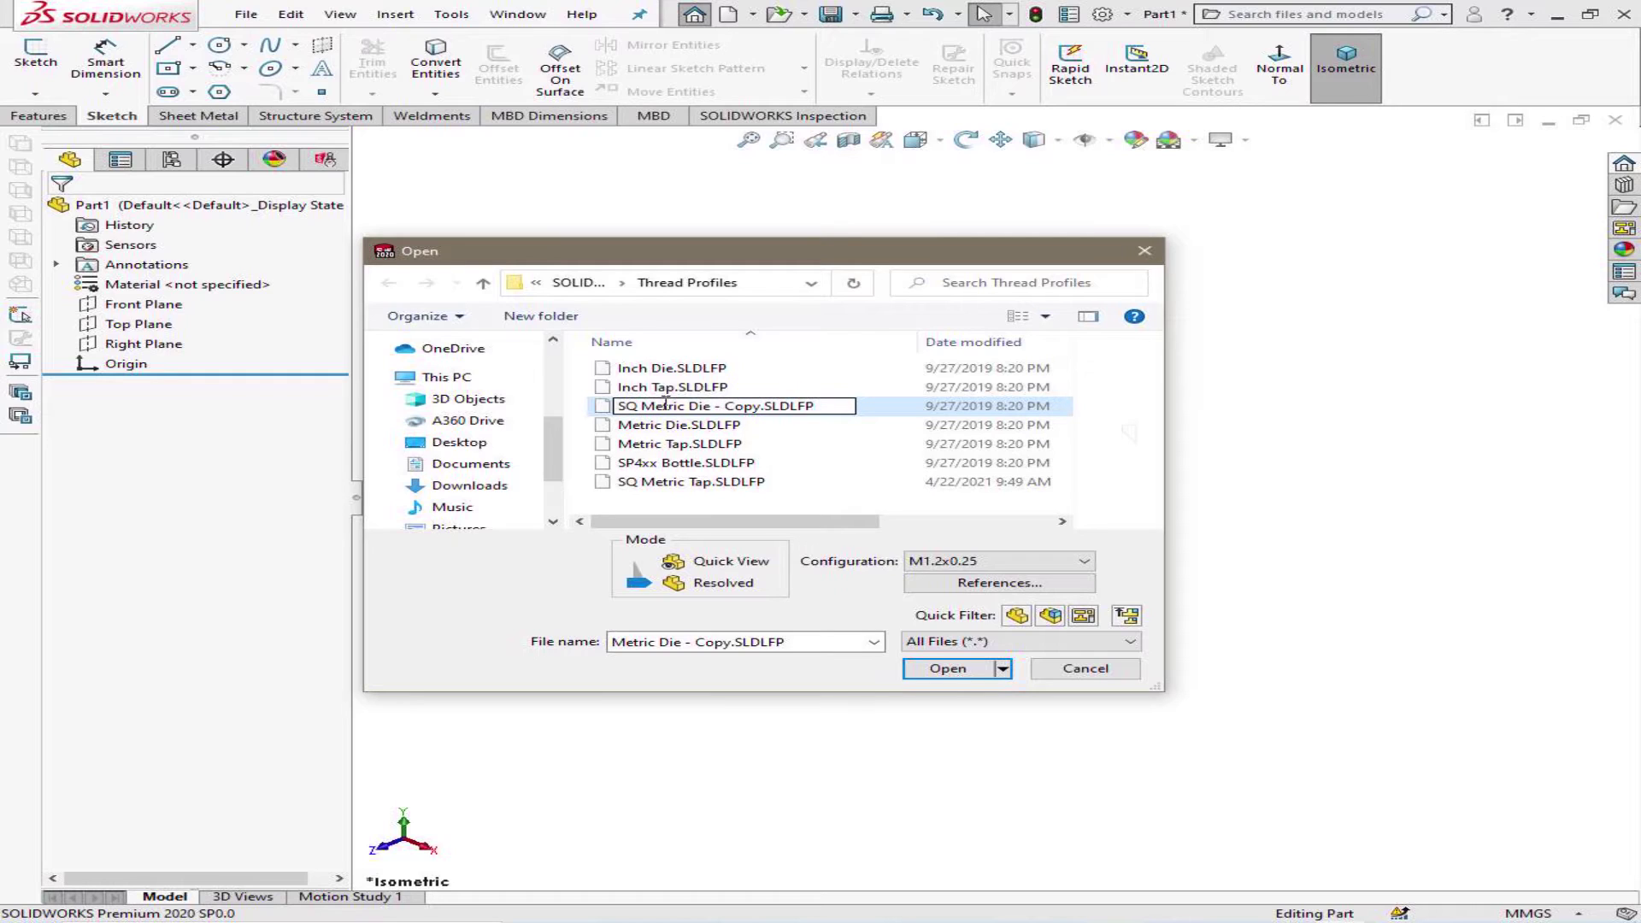
click(710, 407)
key(Delete)
key(Delete)
key(Delete)
key(Delete)
key(Delete)
key(Delete)
key(Delete)
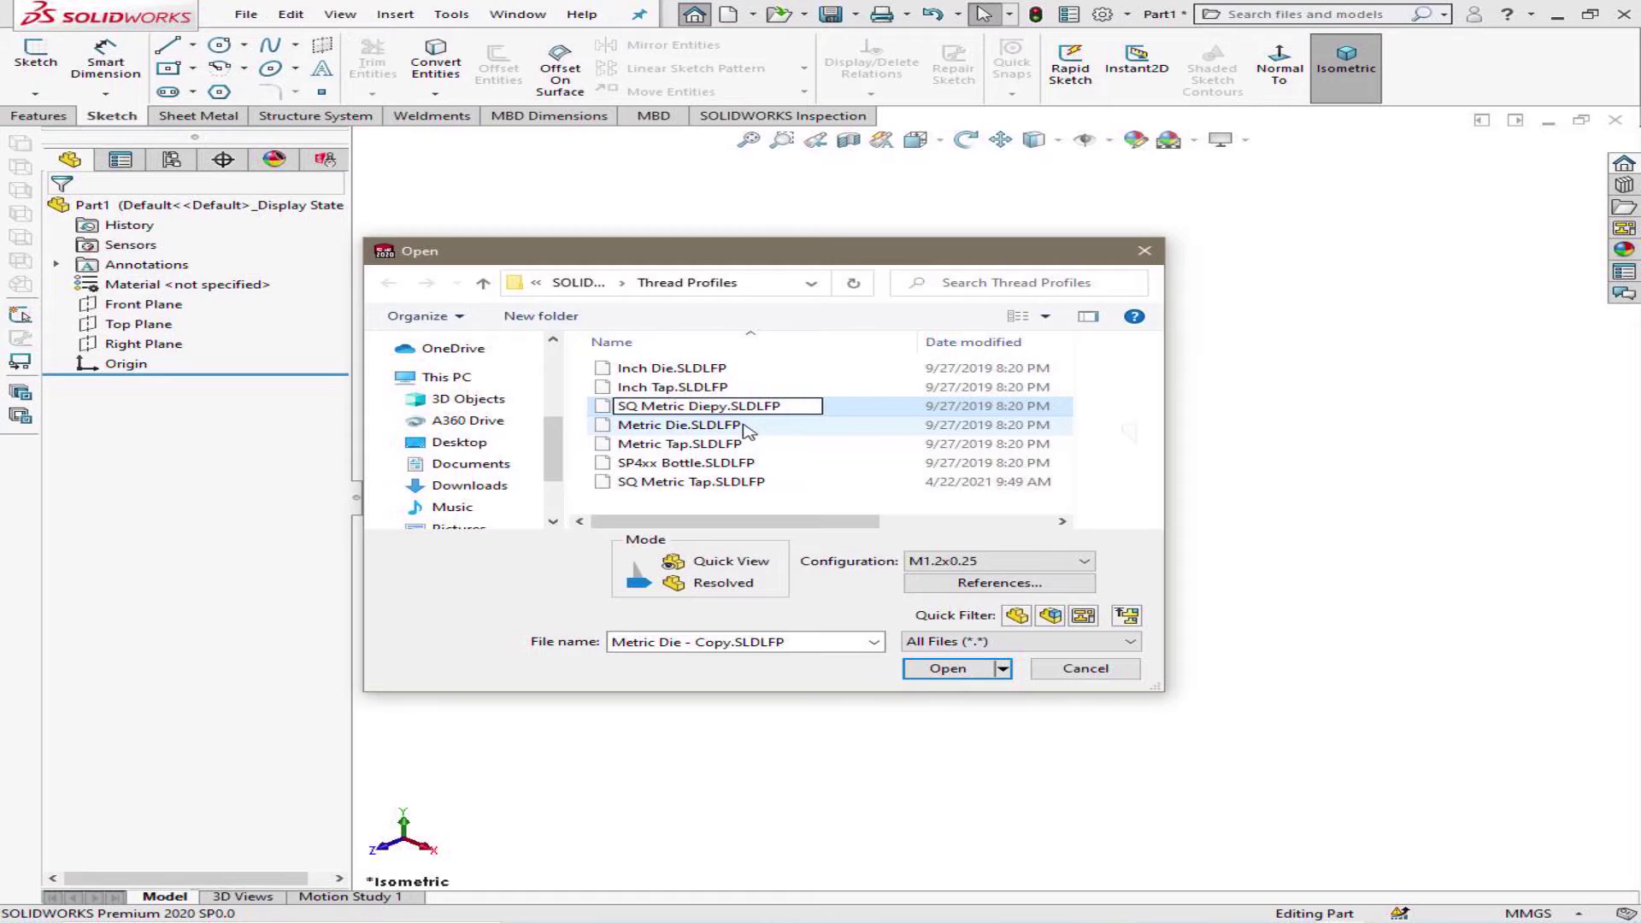
key(Return)
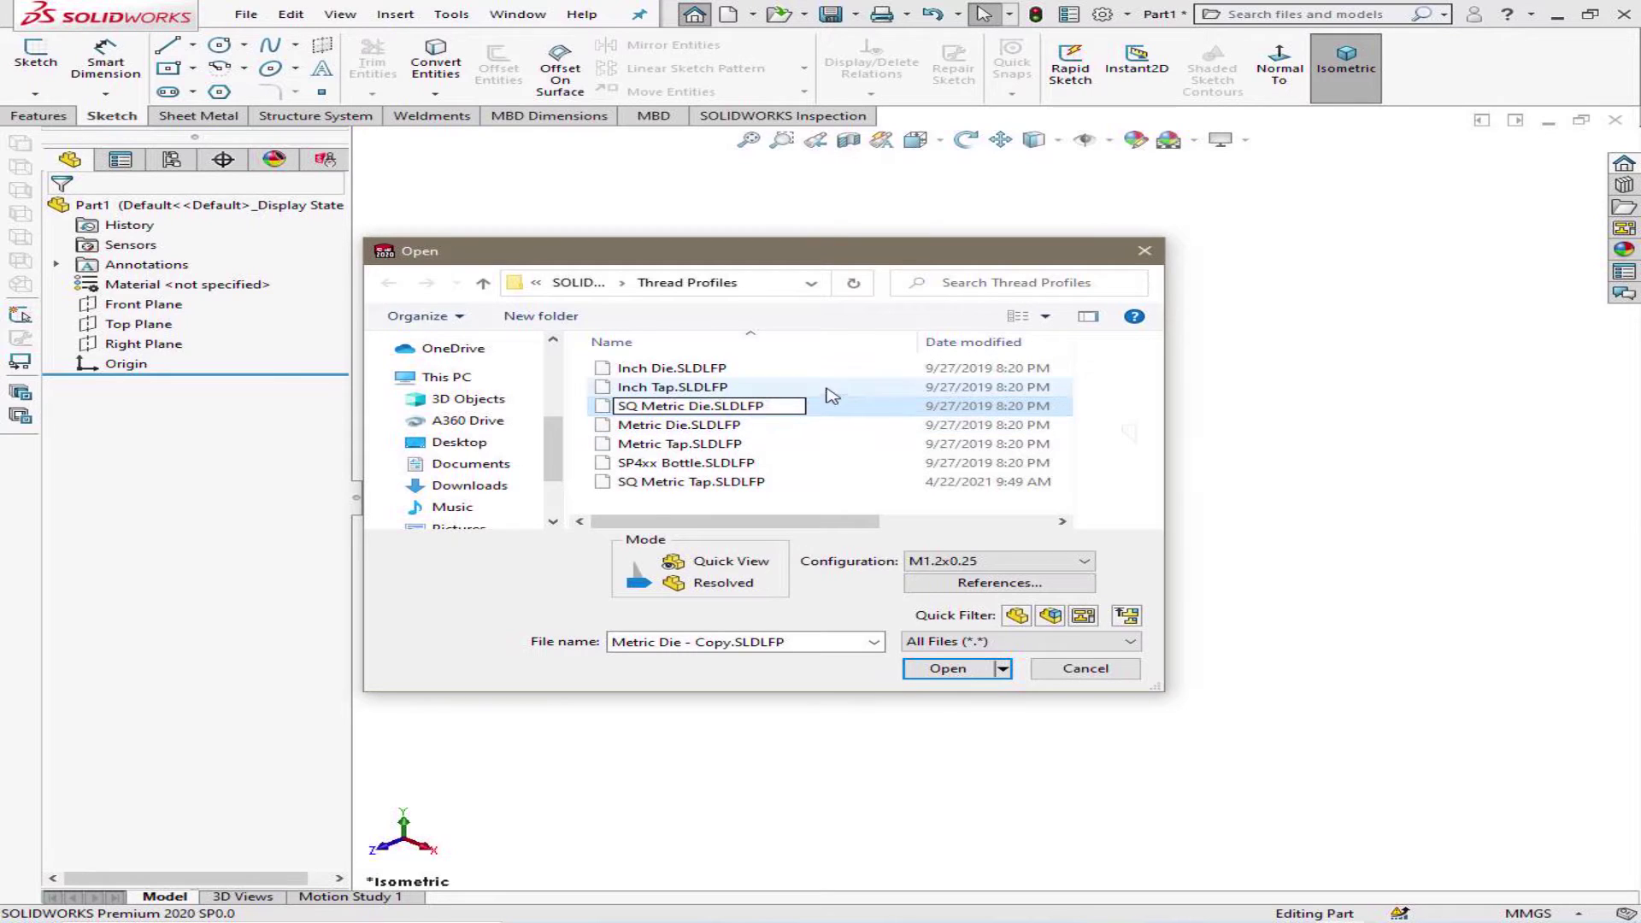
click(838, 408)
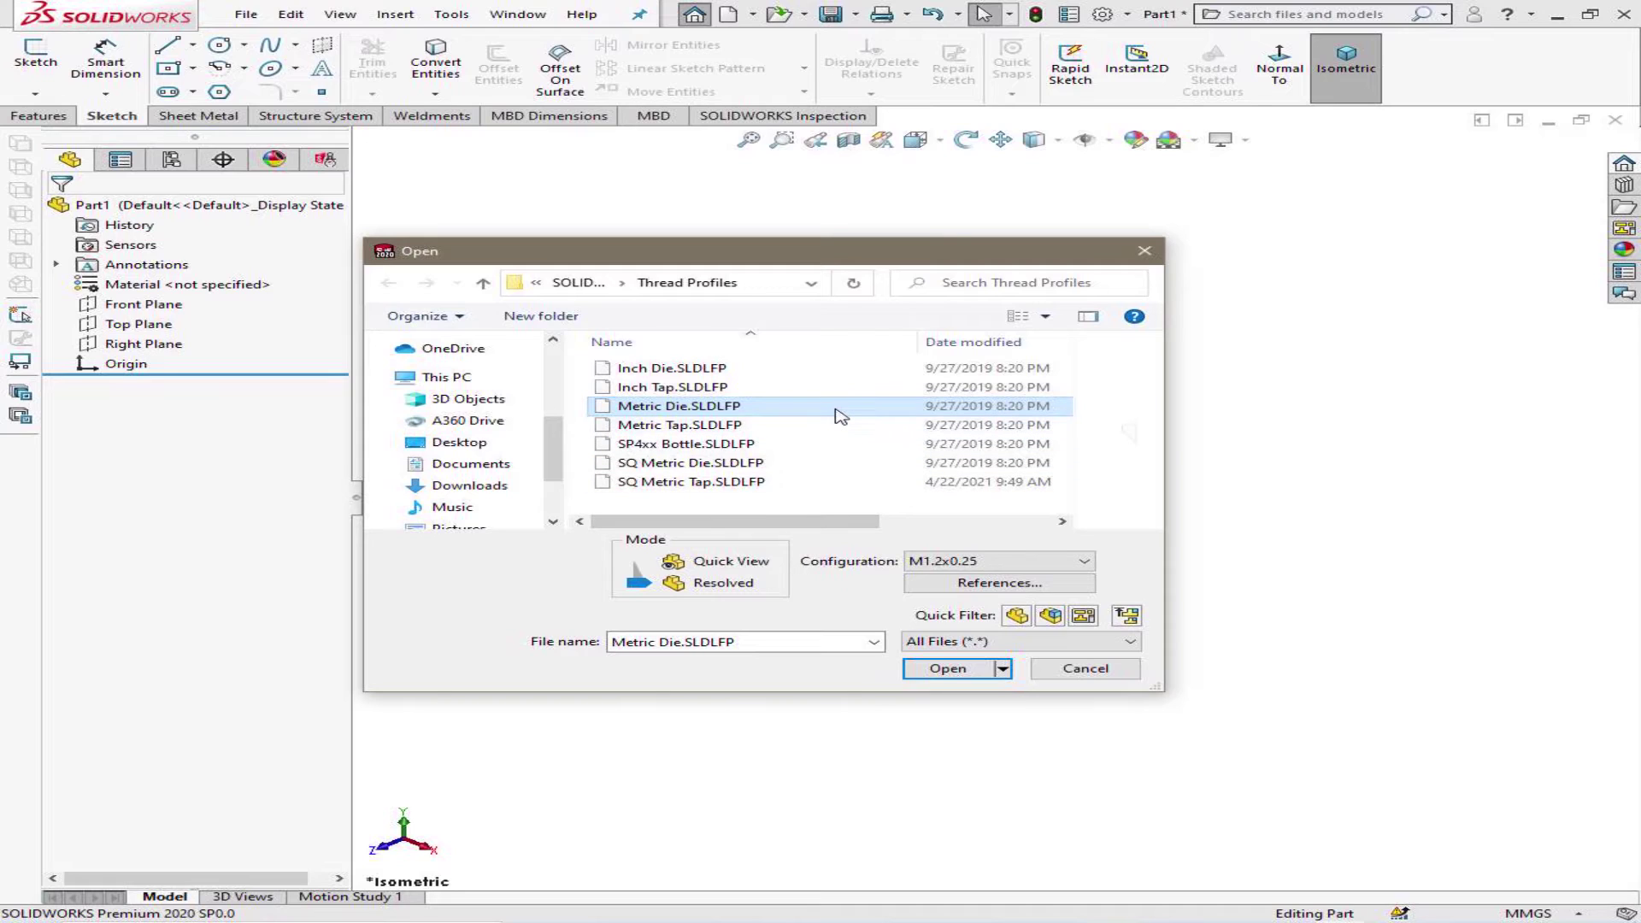
double_click(840, 416)
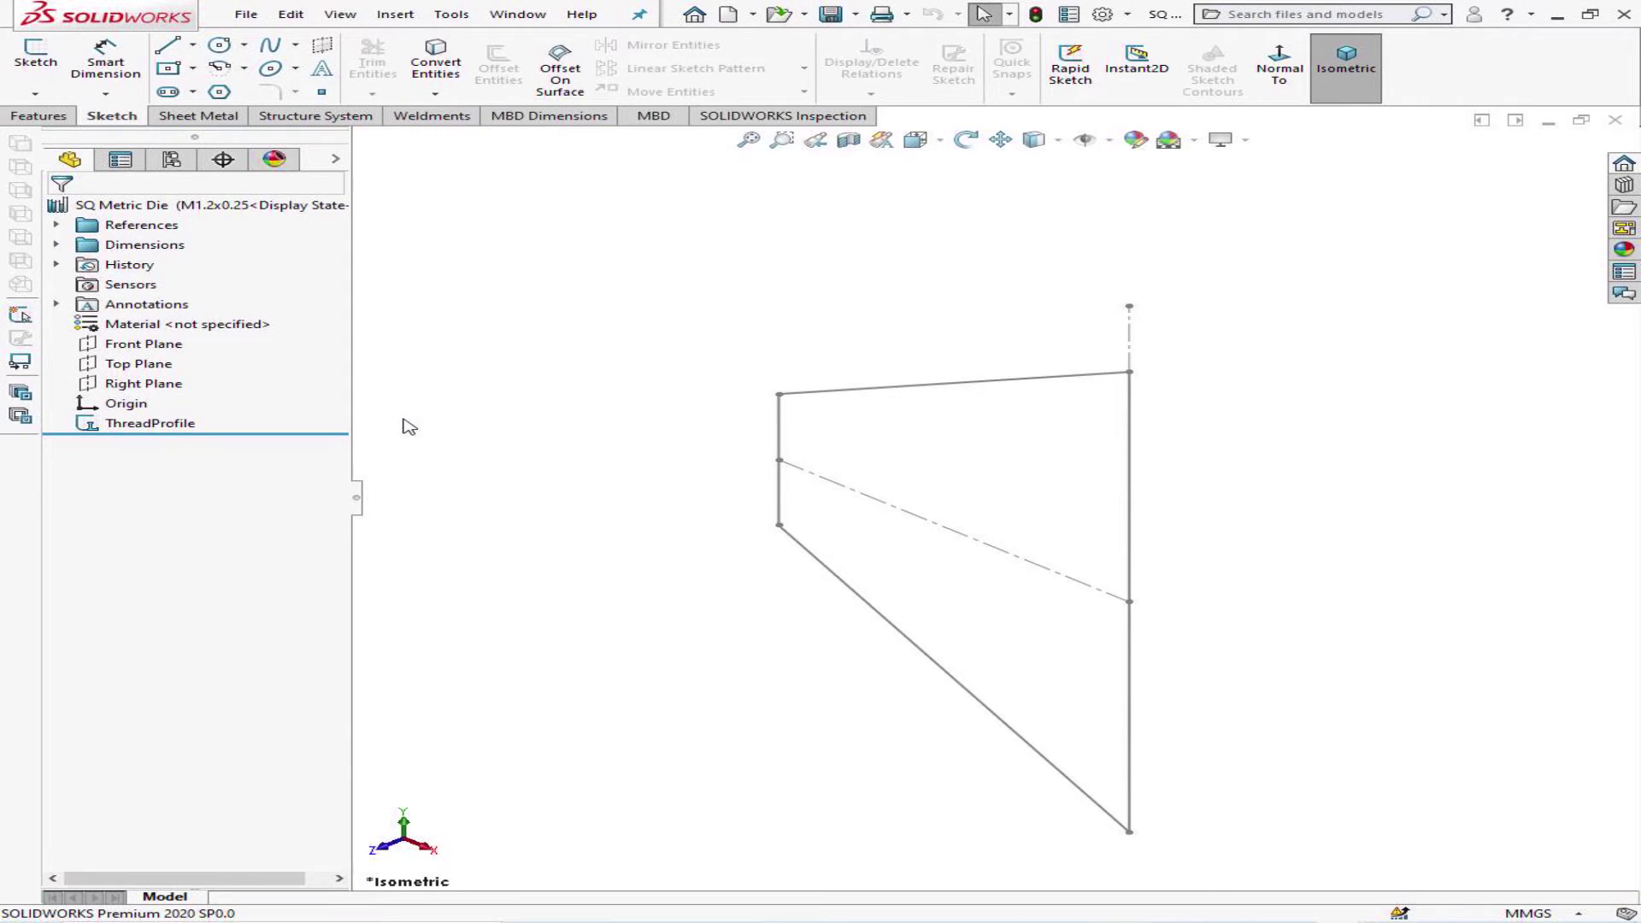
- Edit the ThreadProfile sketch and delete its Profile_Land, 60° Profile_Angle and Profile_Height dimensions
click(158, 427)
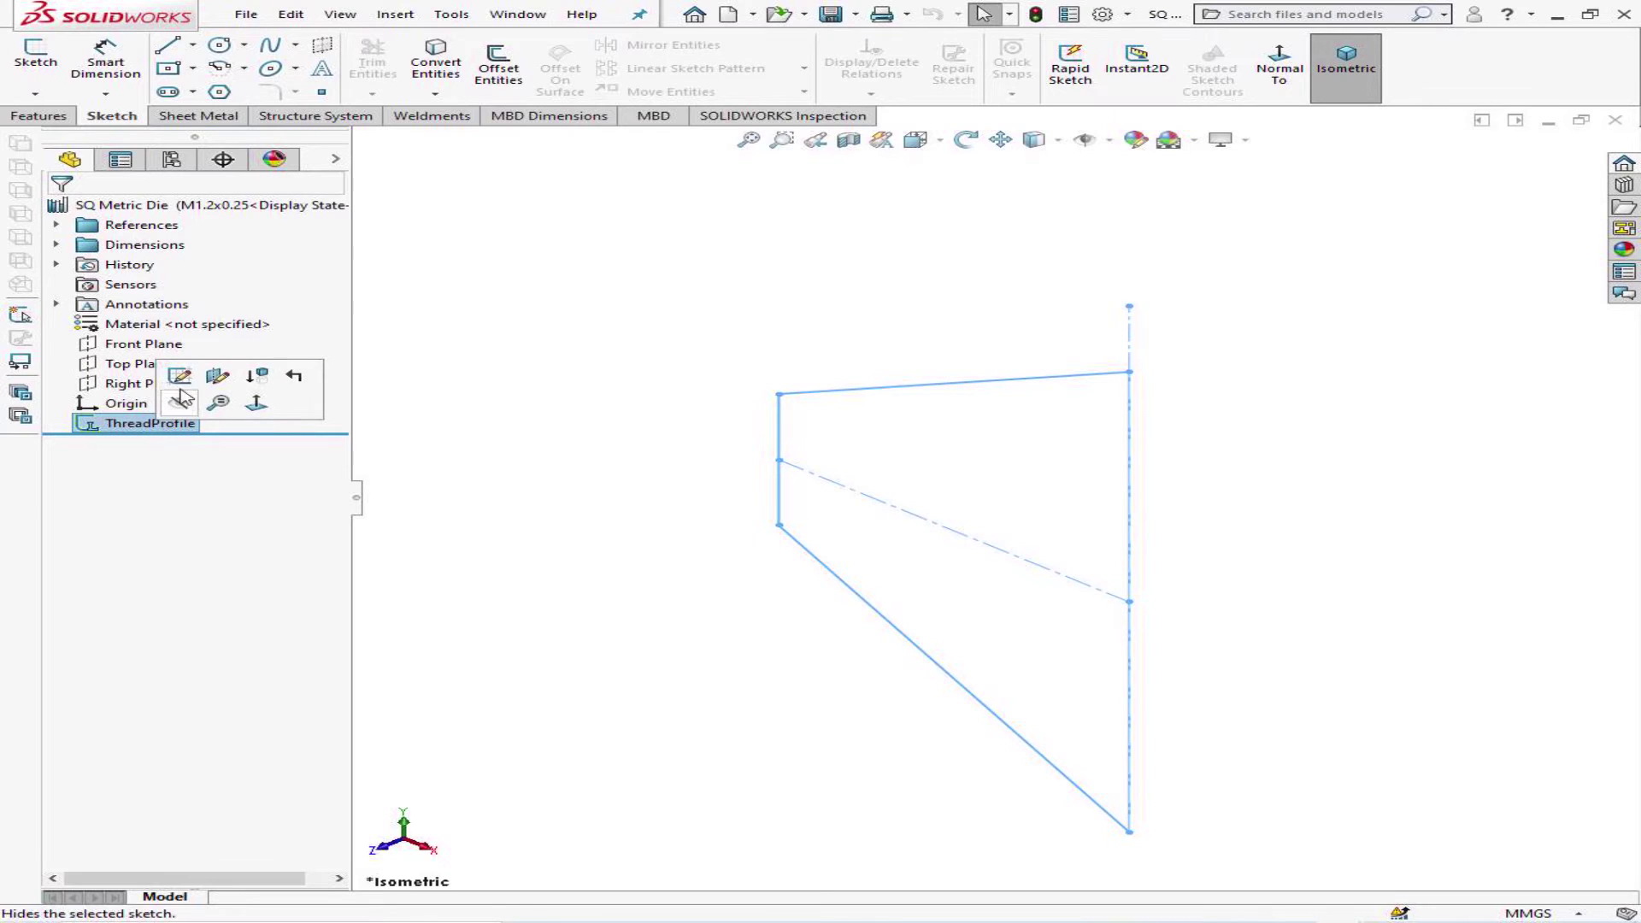
click(179, 370)
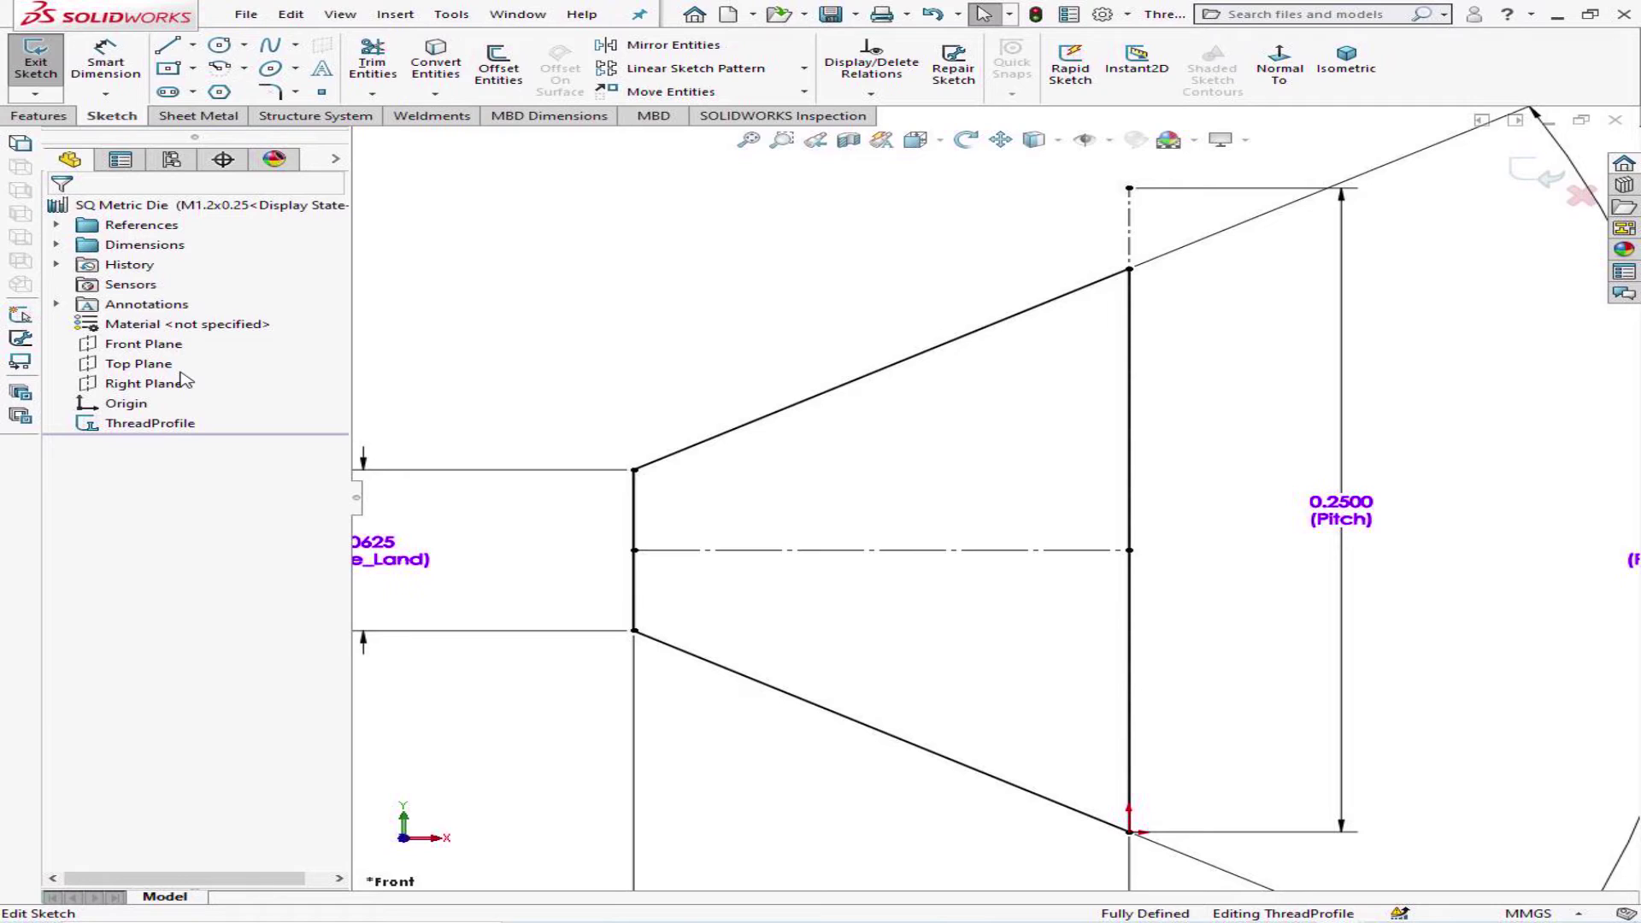
key(f)
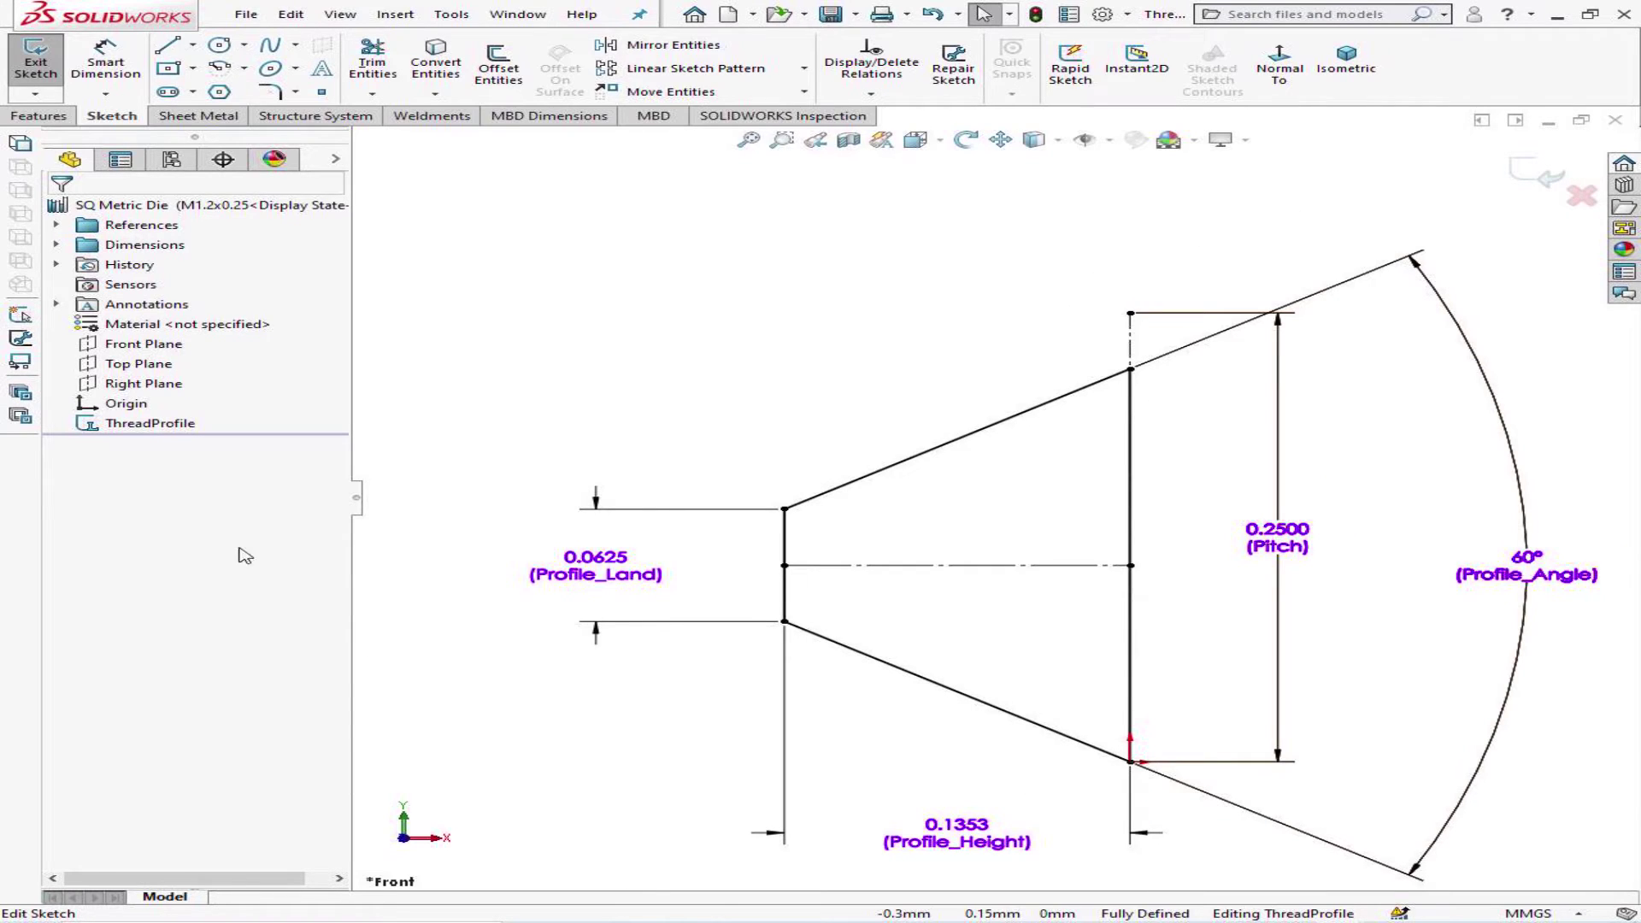
click(620, 510)
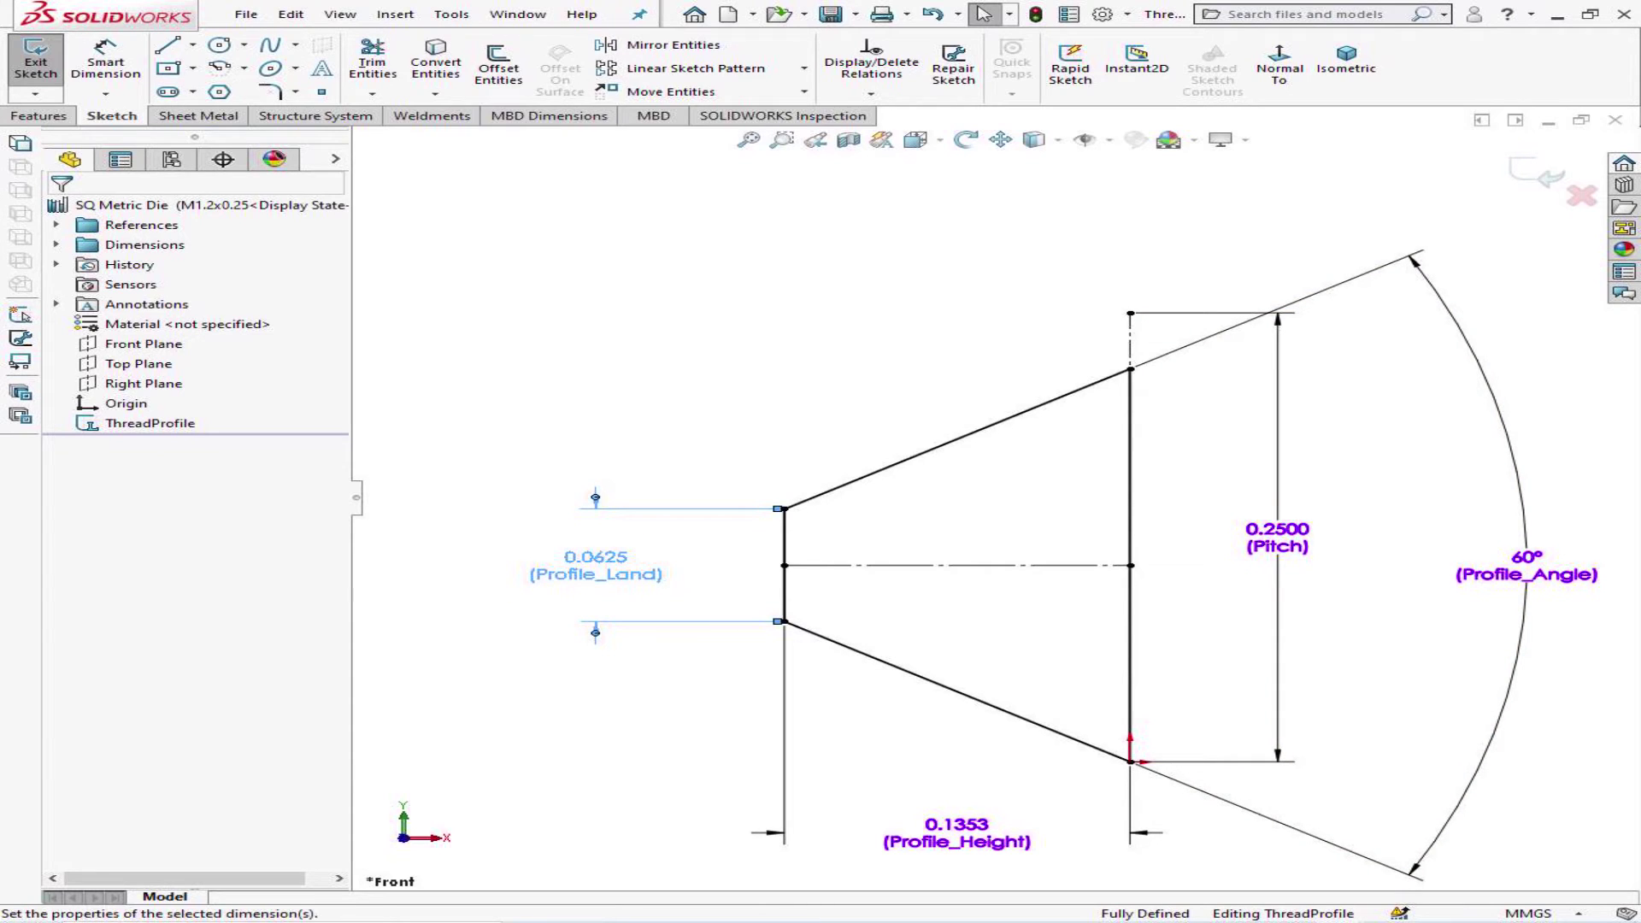
key(Delete)
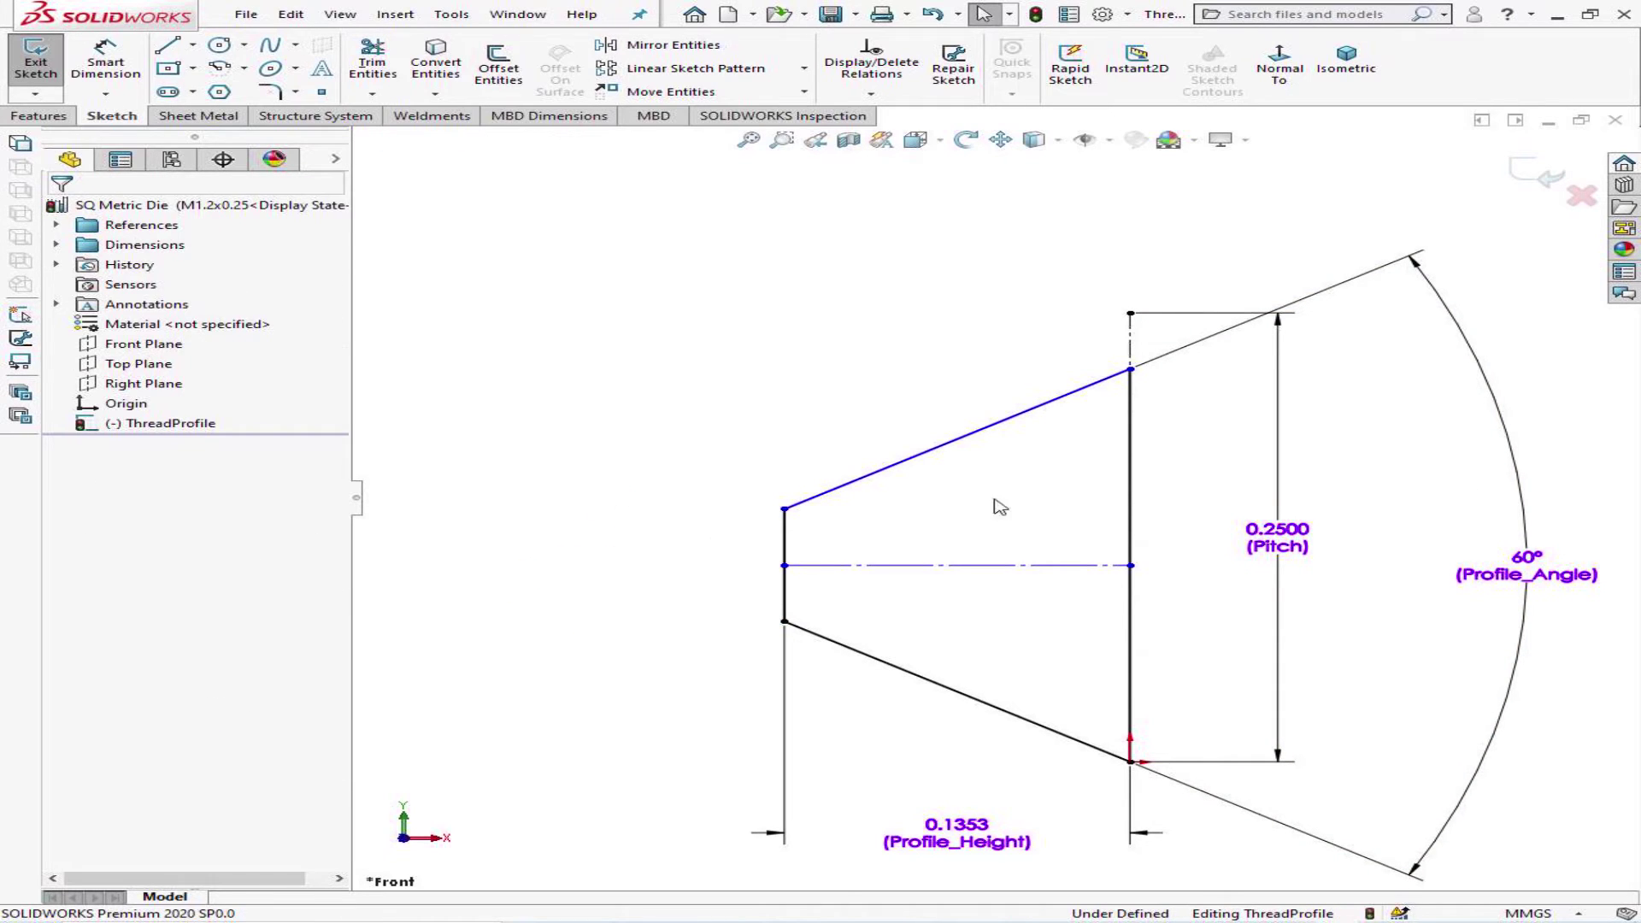
click(1529, 520)
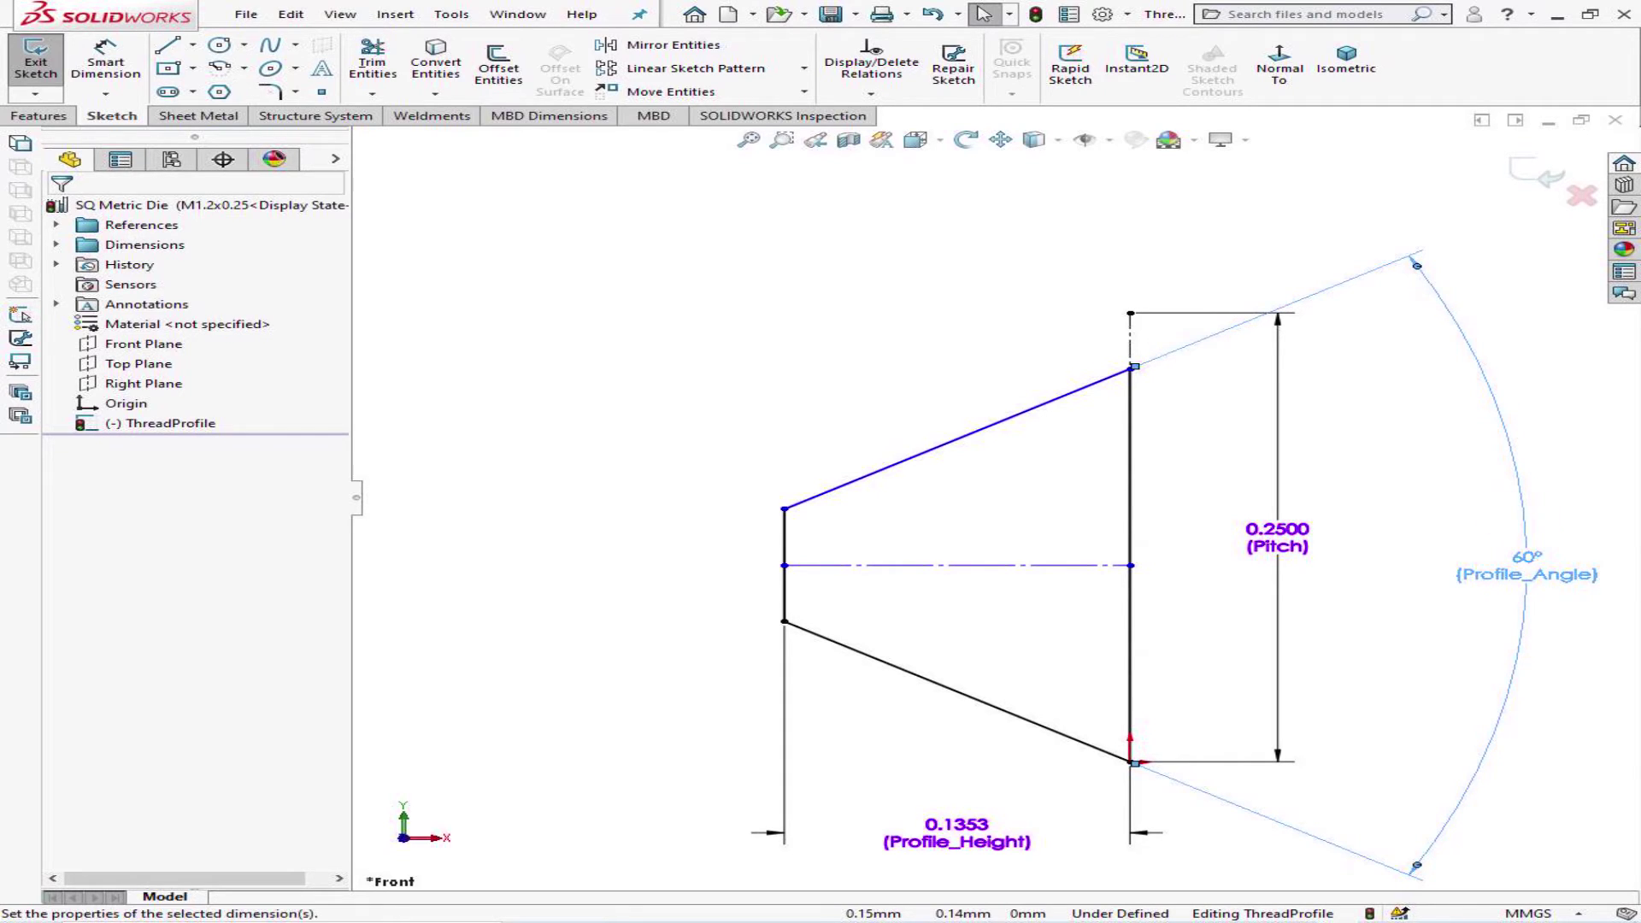
key(Delete)
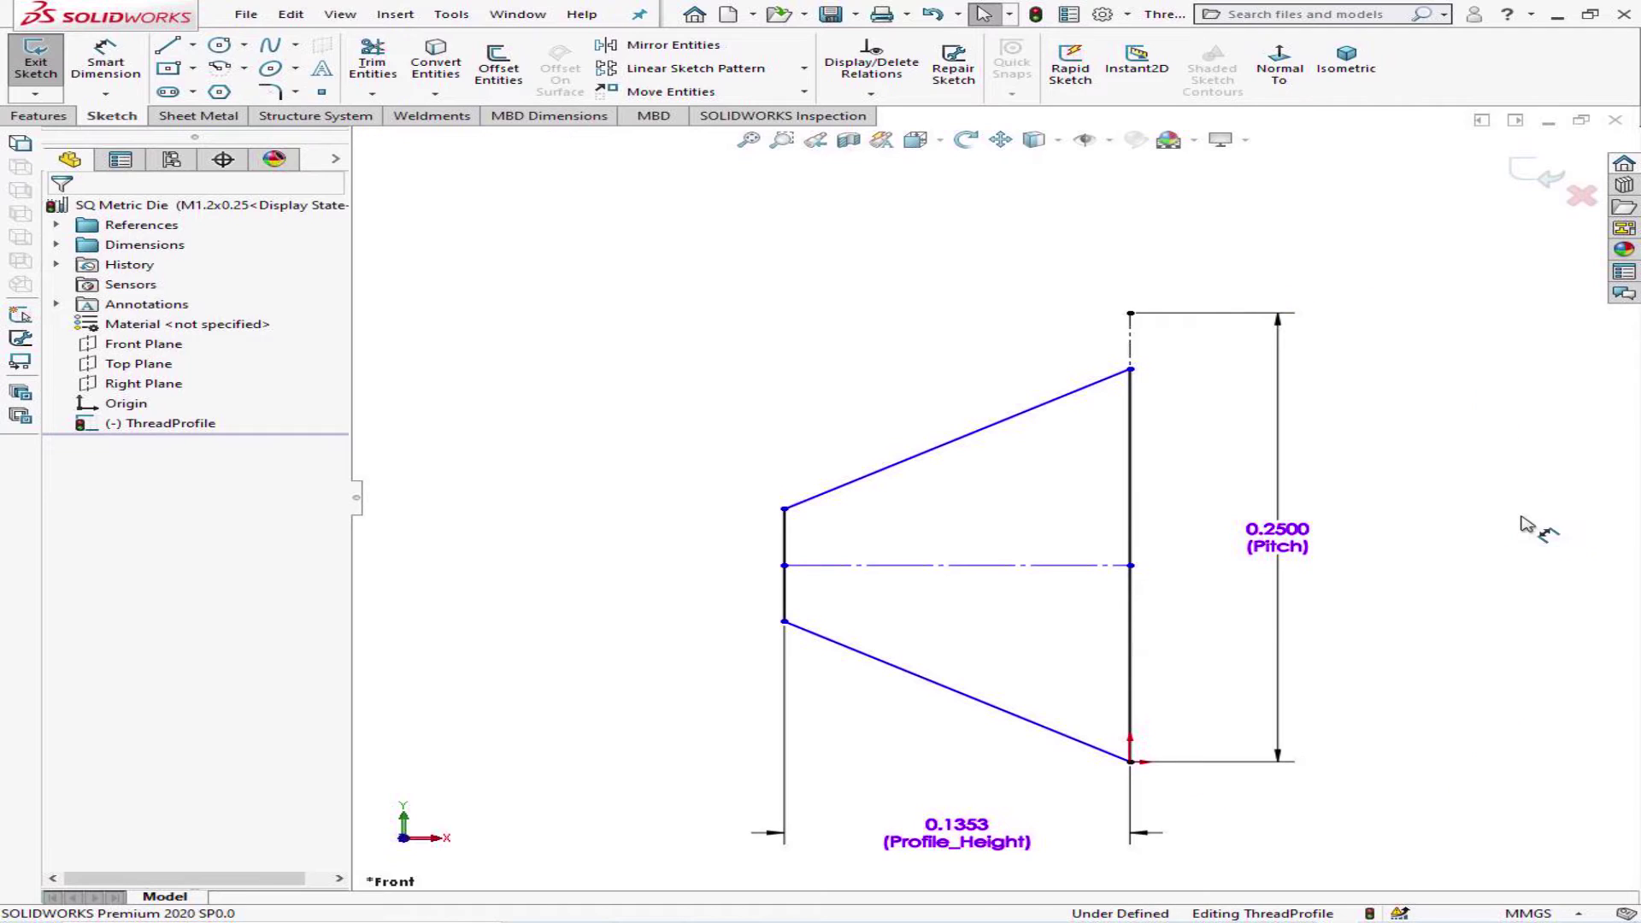
click(779, 792)
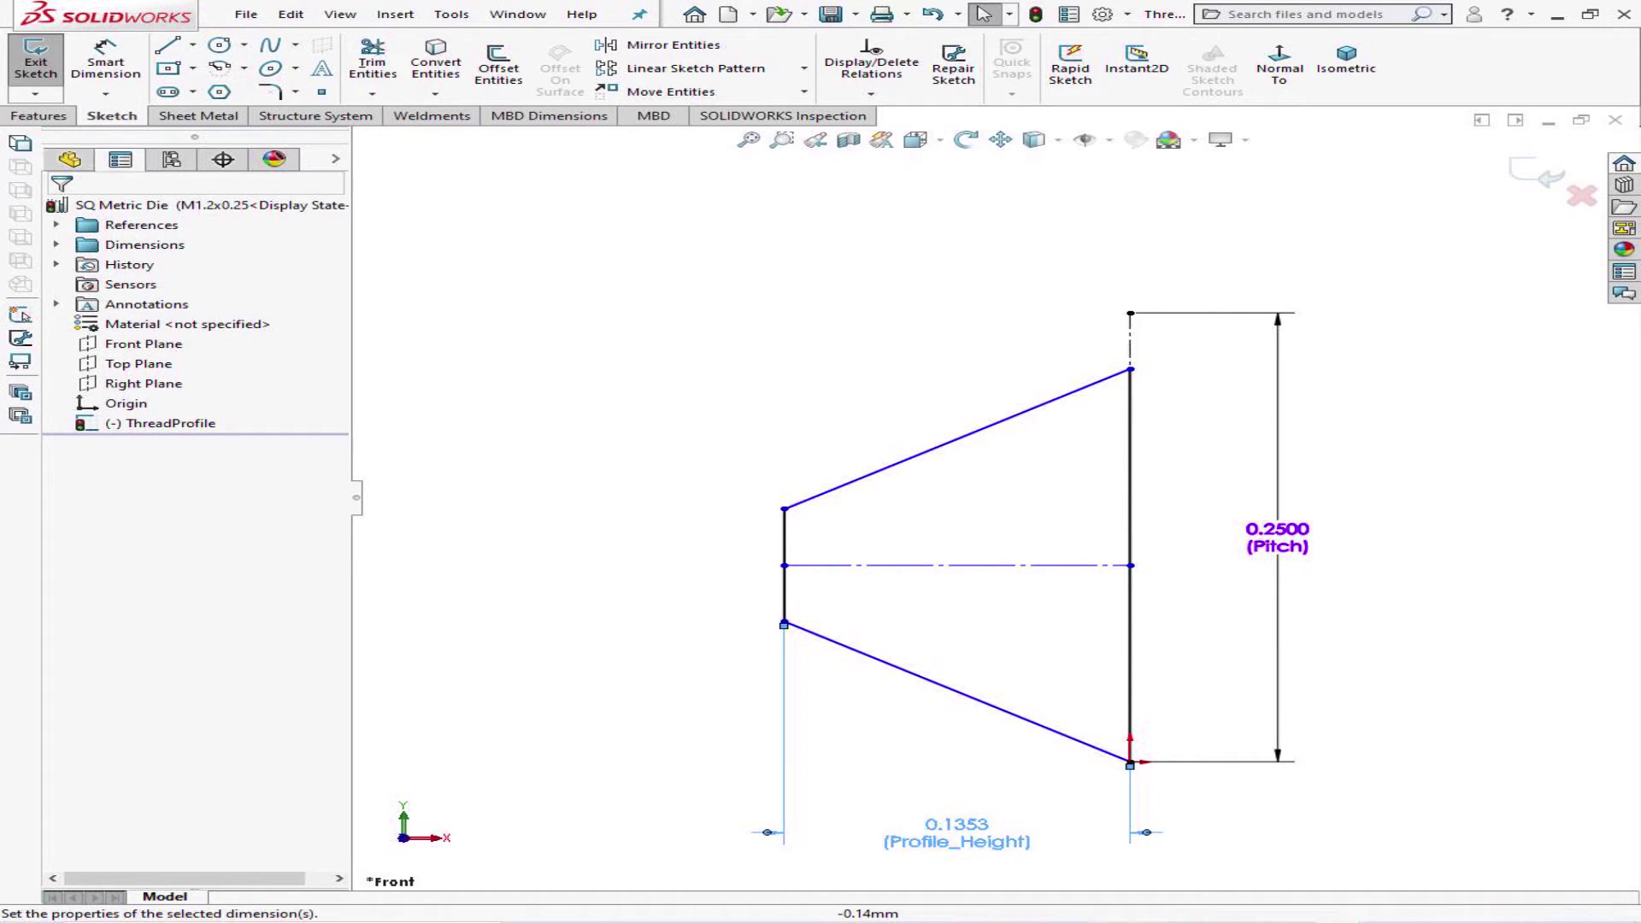
key(Delete)
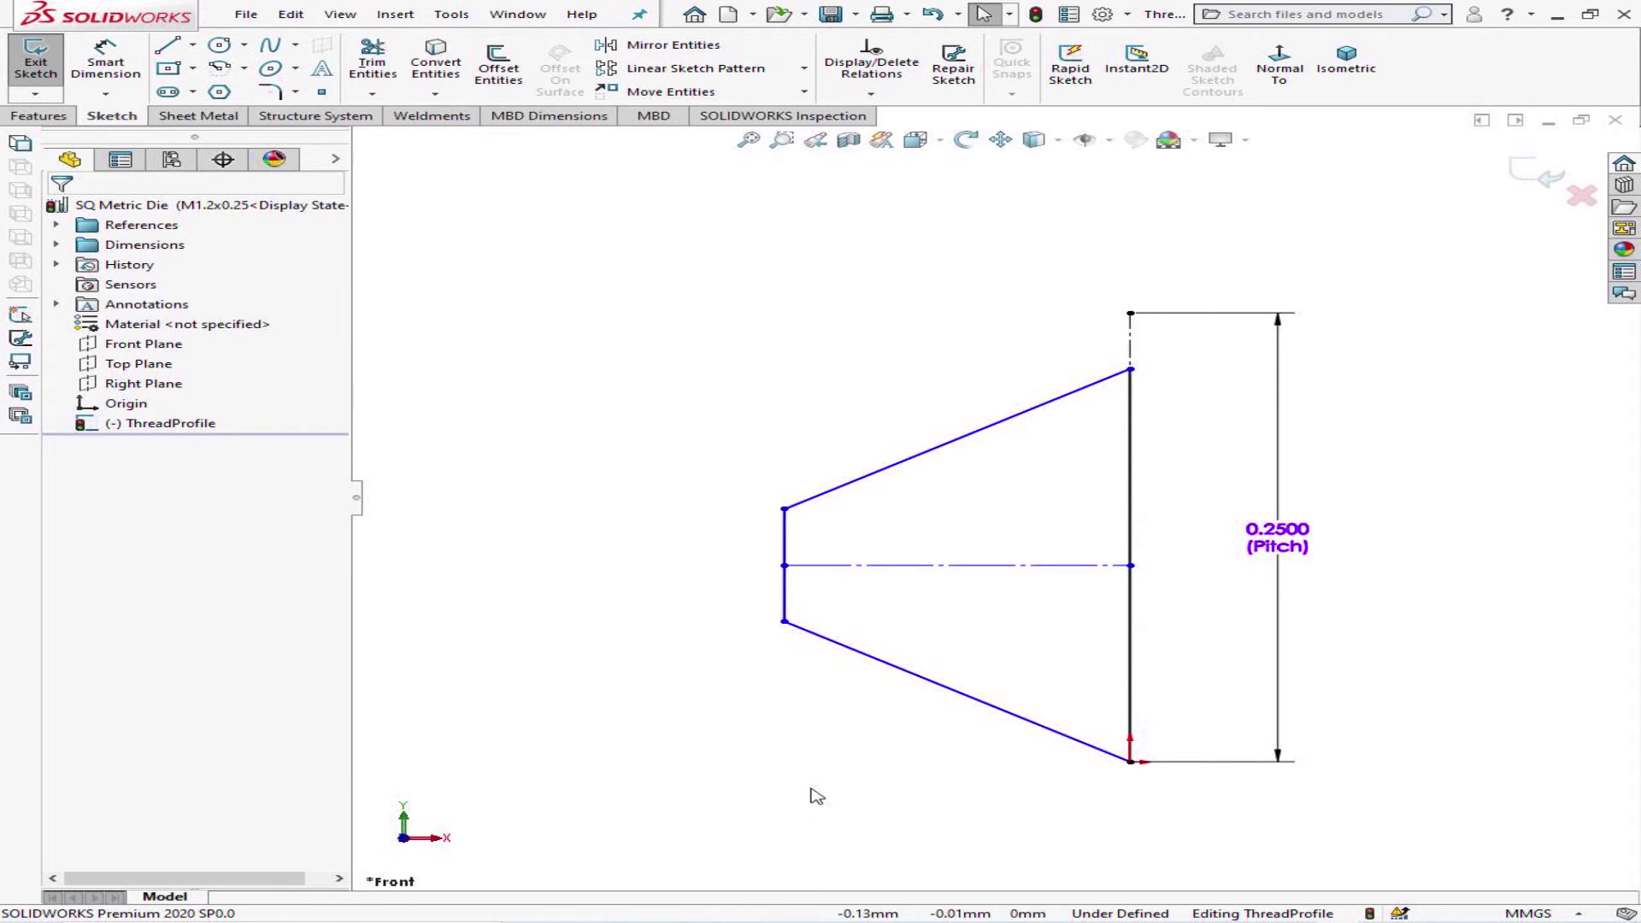
- Delete the upper and lower slanted lines of the profile
click(945, 448)
click(946, 447)
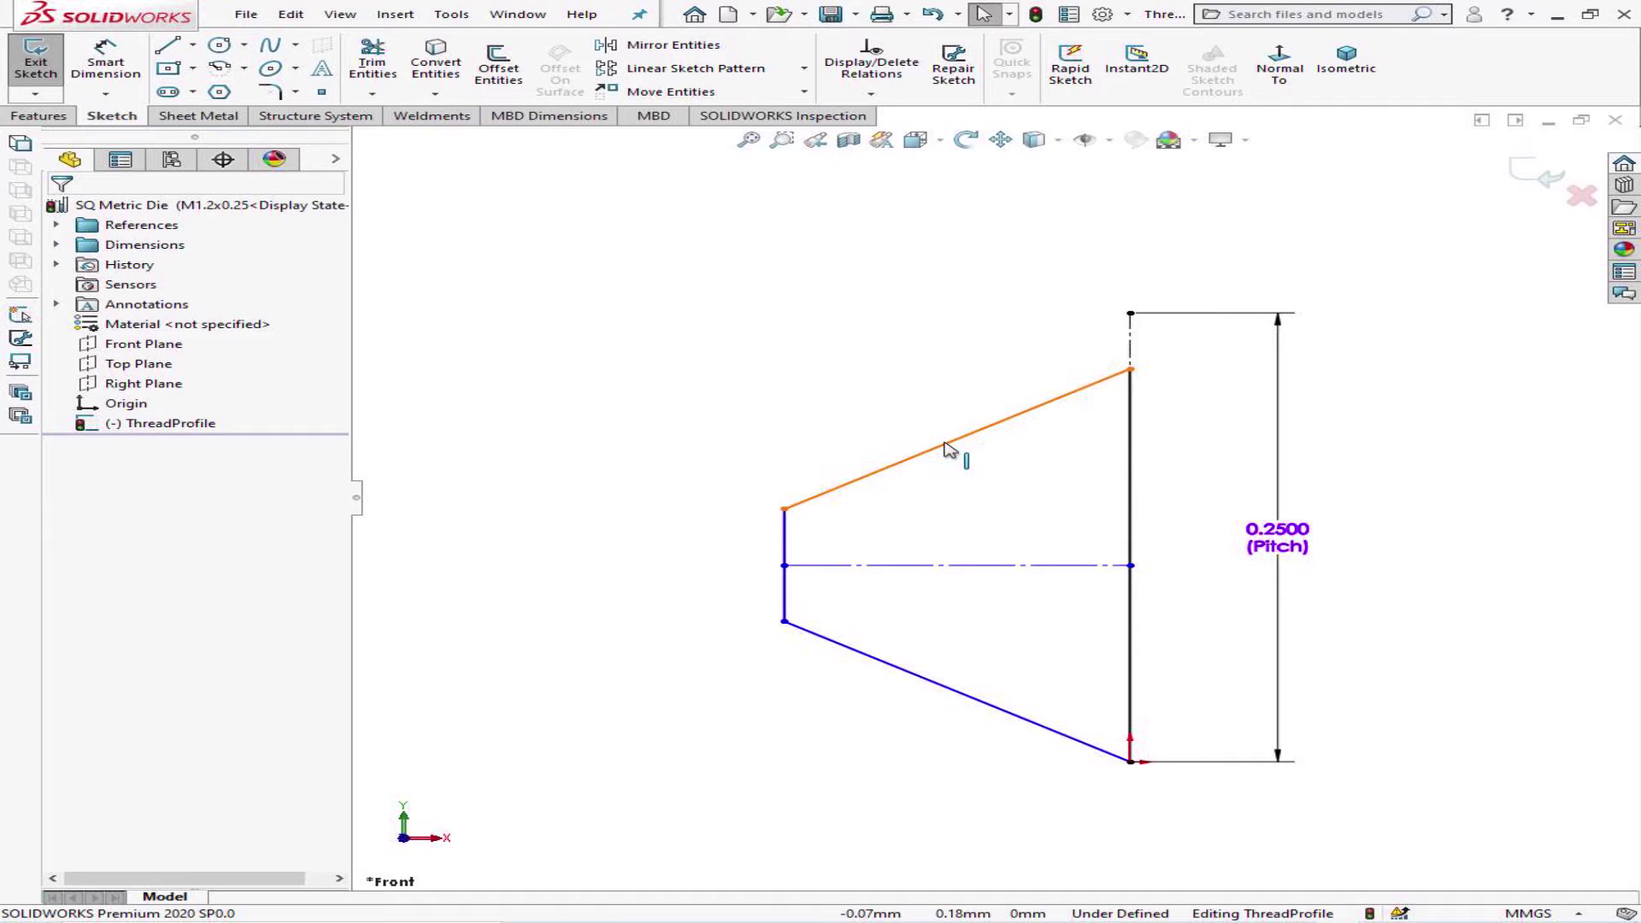
key(Delete)
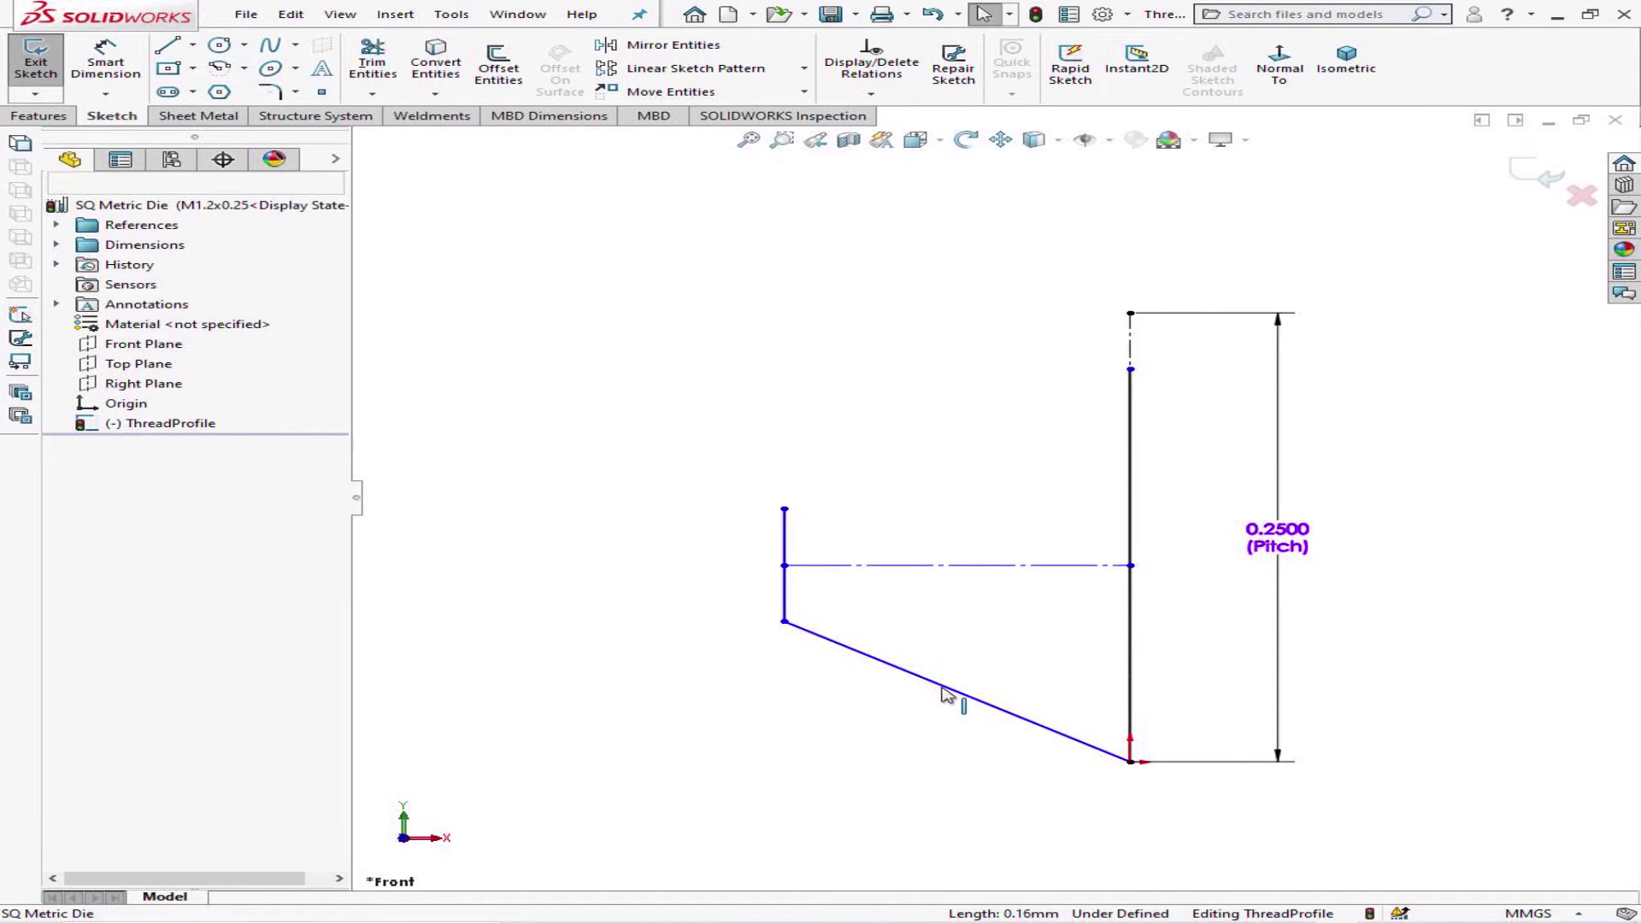
click(943, 689)
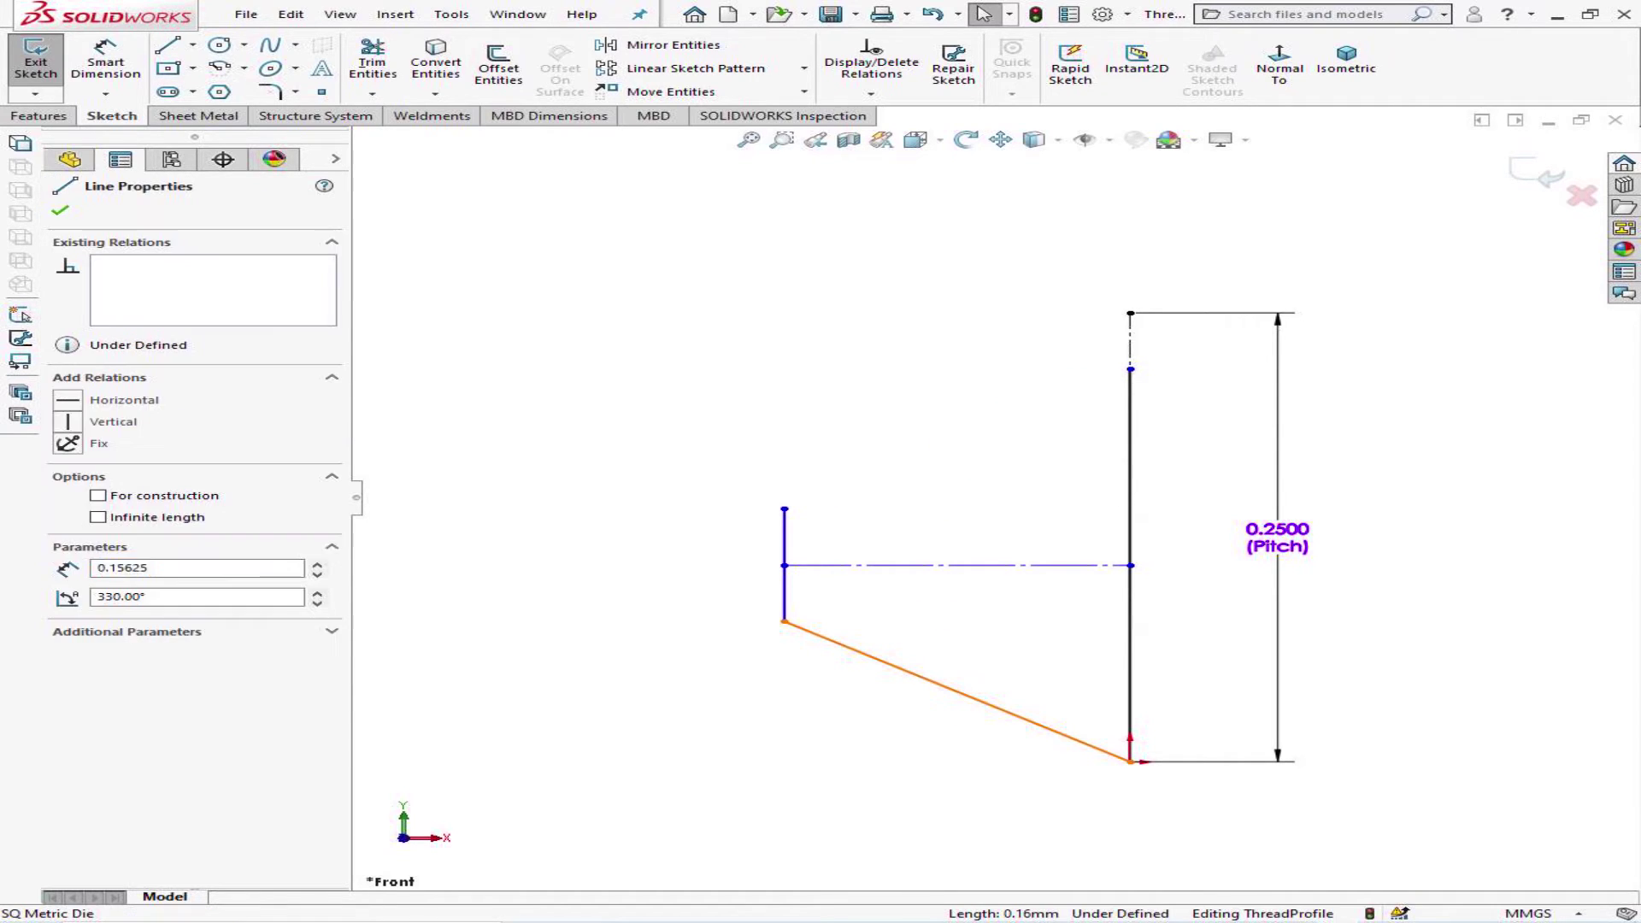
key(Delete)
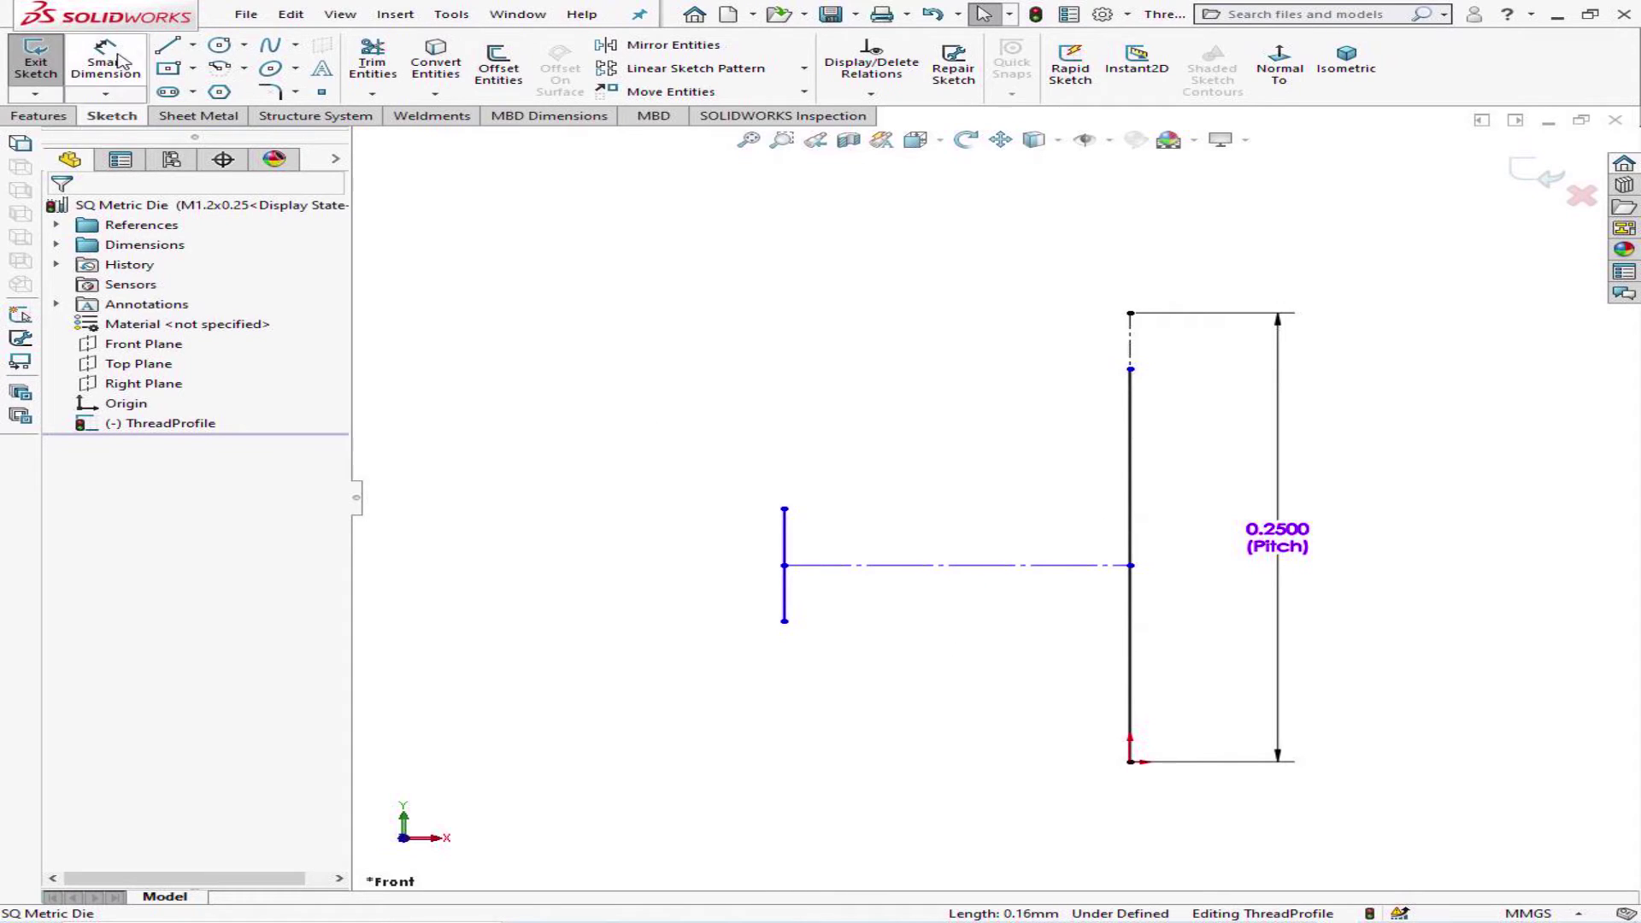
- Dimension the right vertical line as D1 with the equation =Pitch@ThreadProfile/2
click(108, 66)
click(1126, 481)
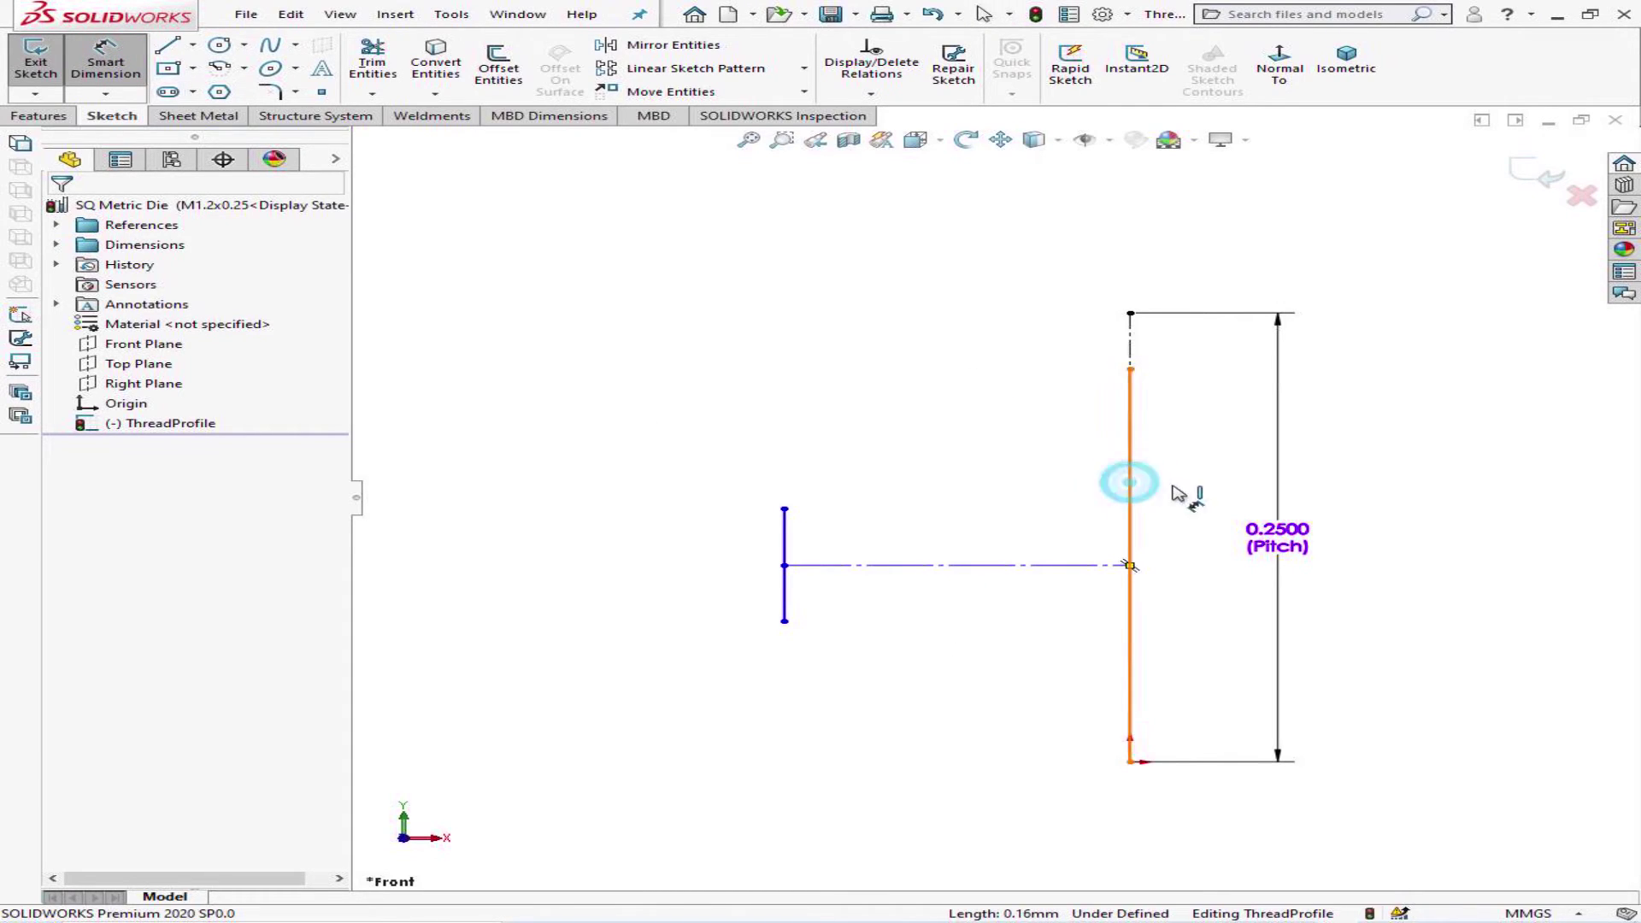
click(1172, 487)
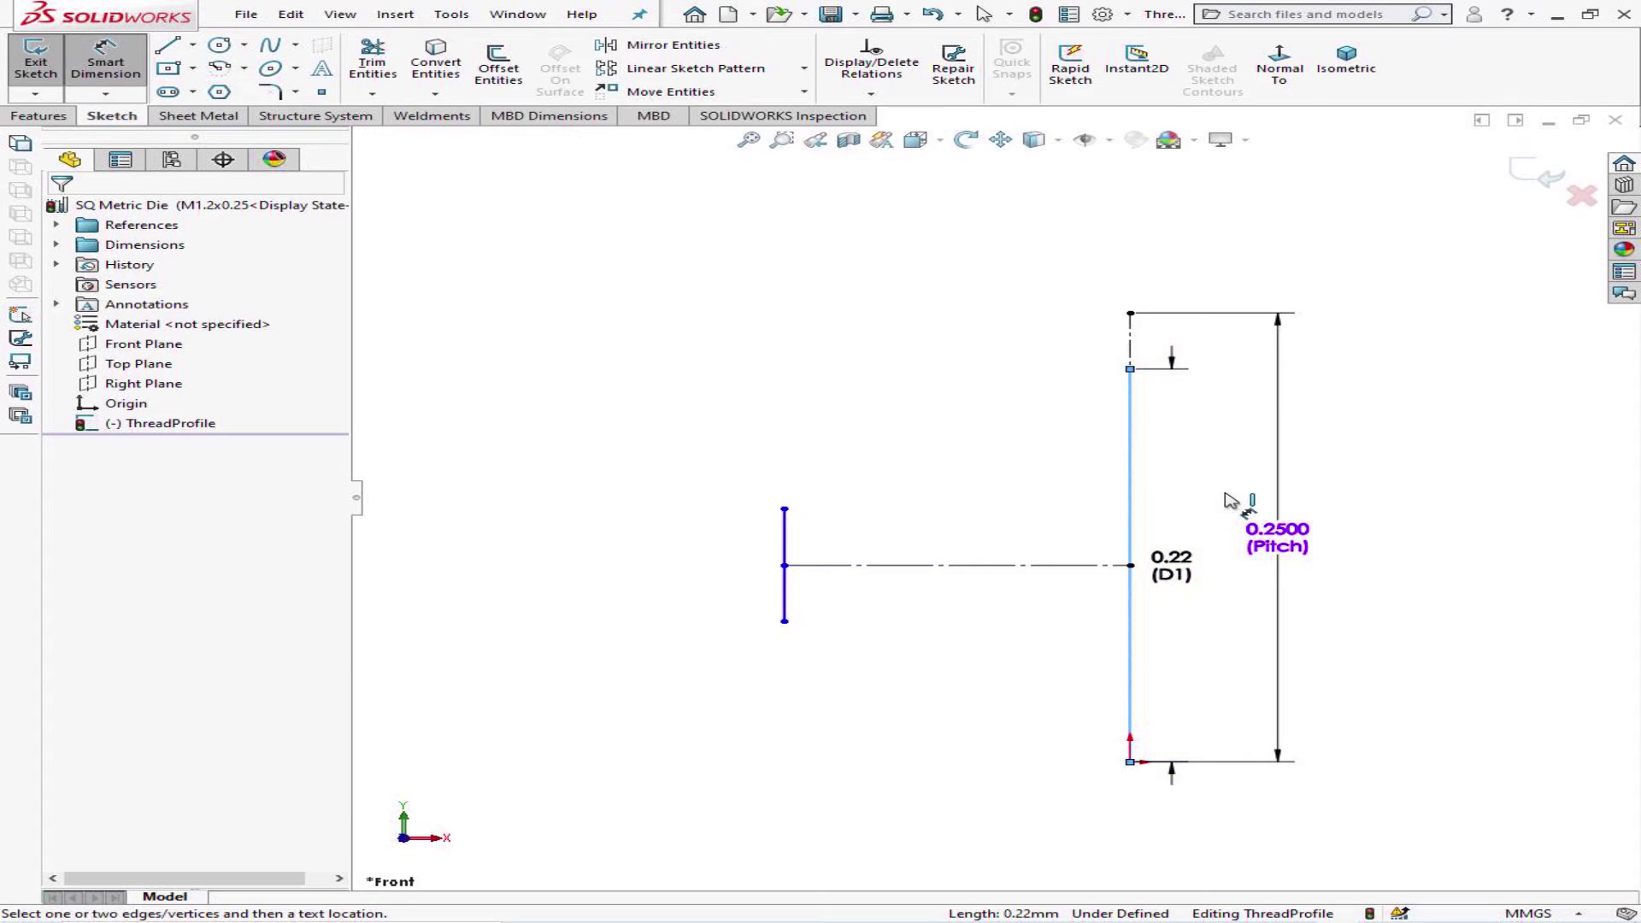
double_click(1171, 565)
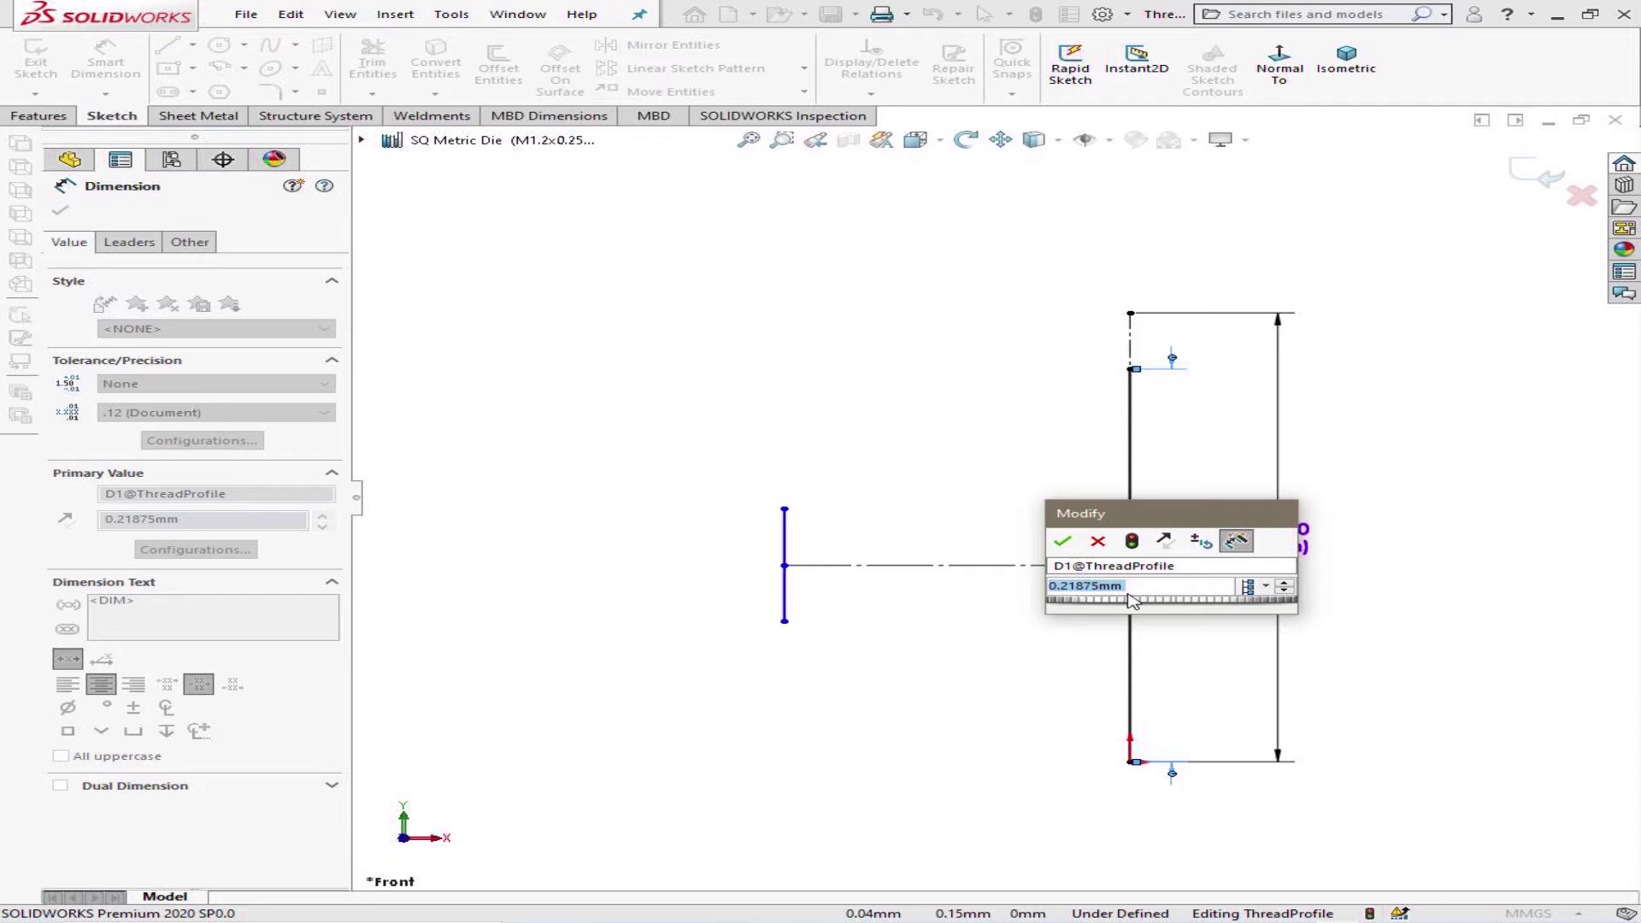
text(=)
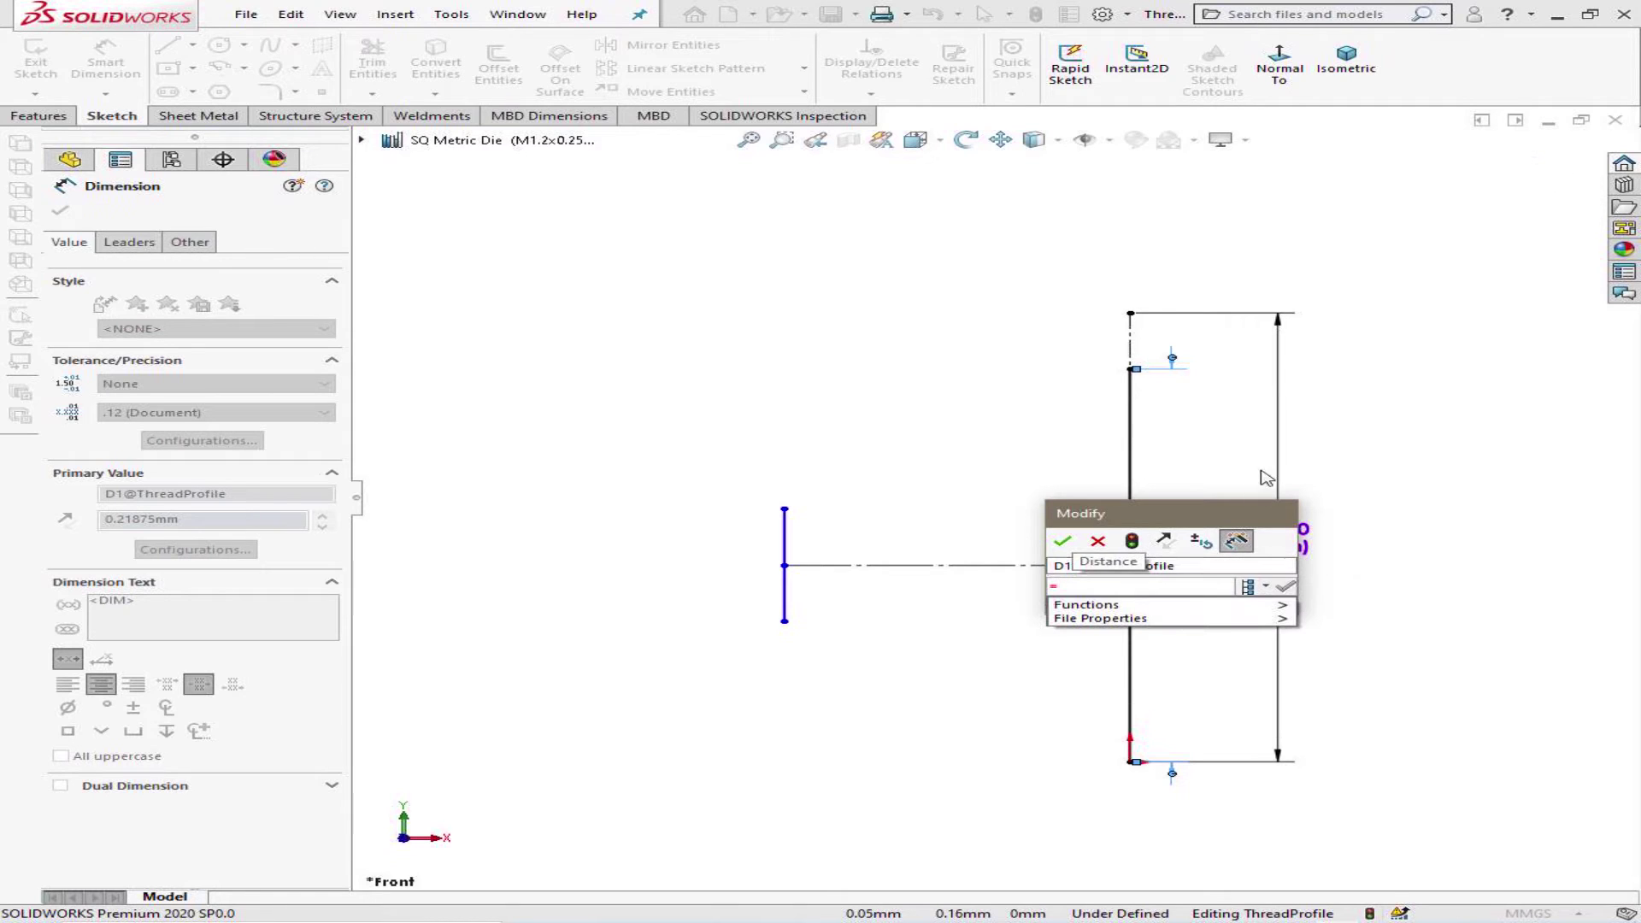
click(1278, 457)
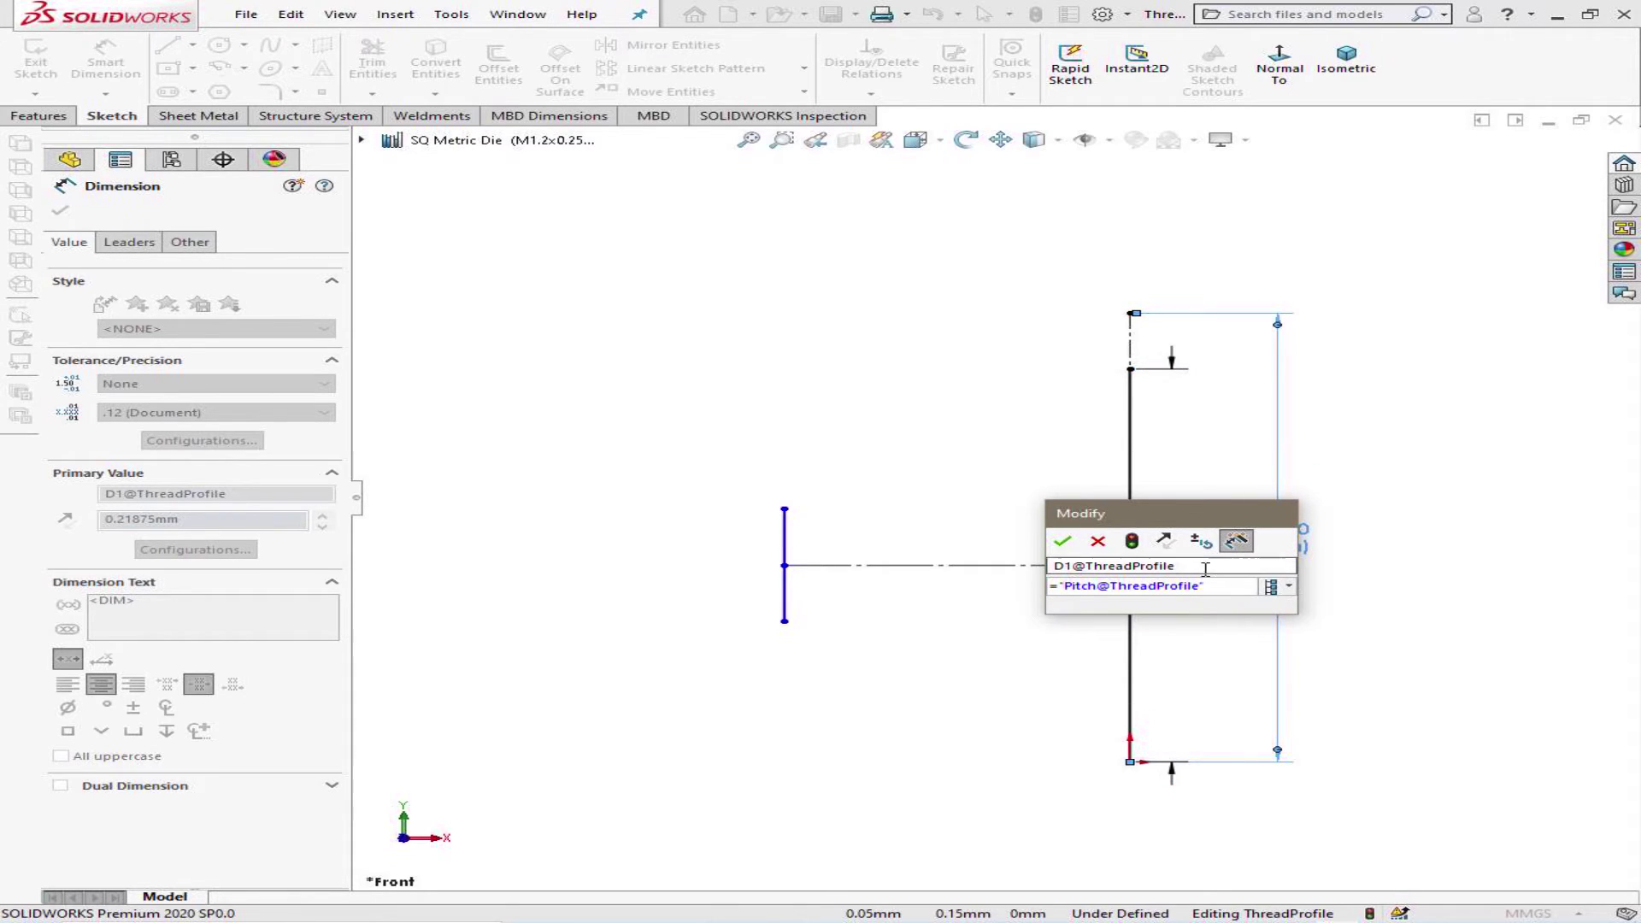
text(/2)
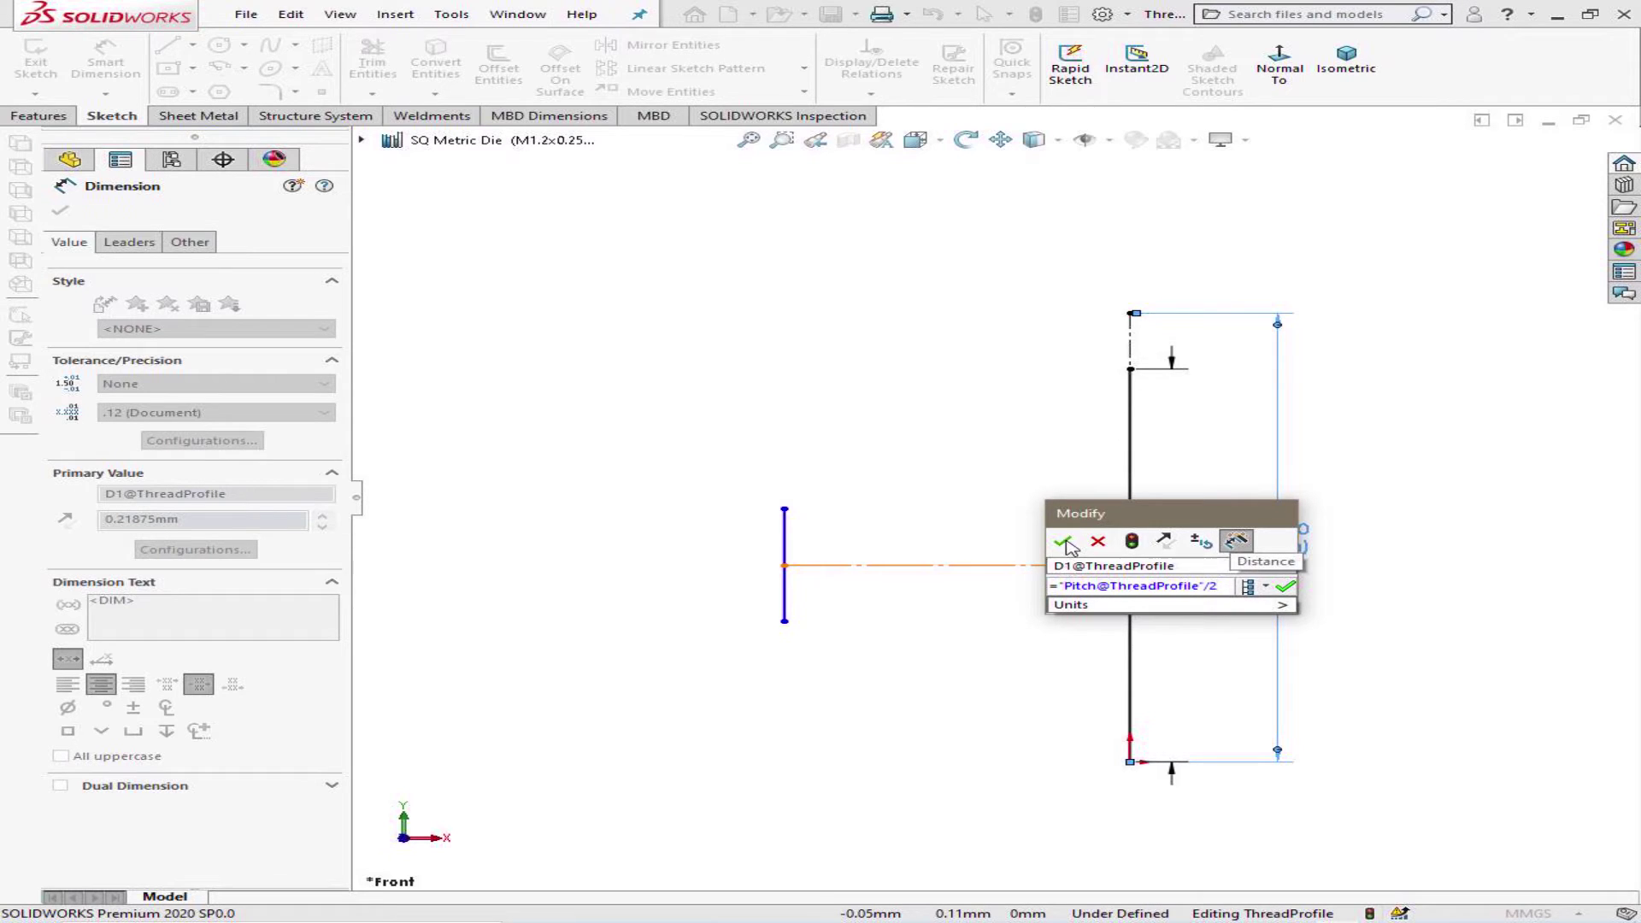
key(Return)
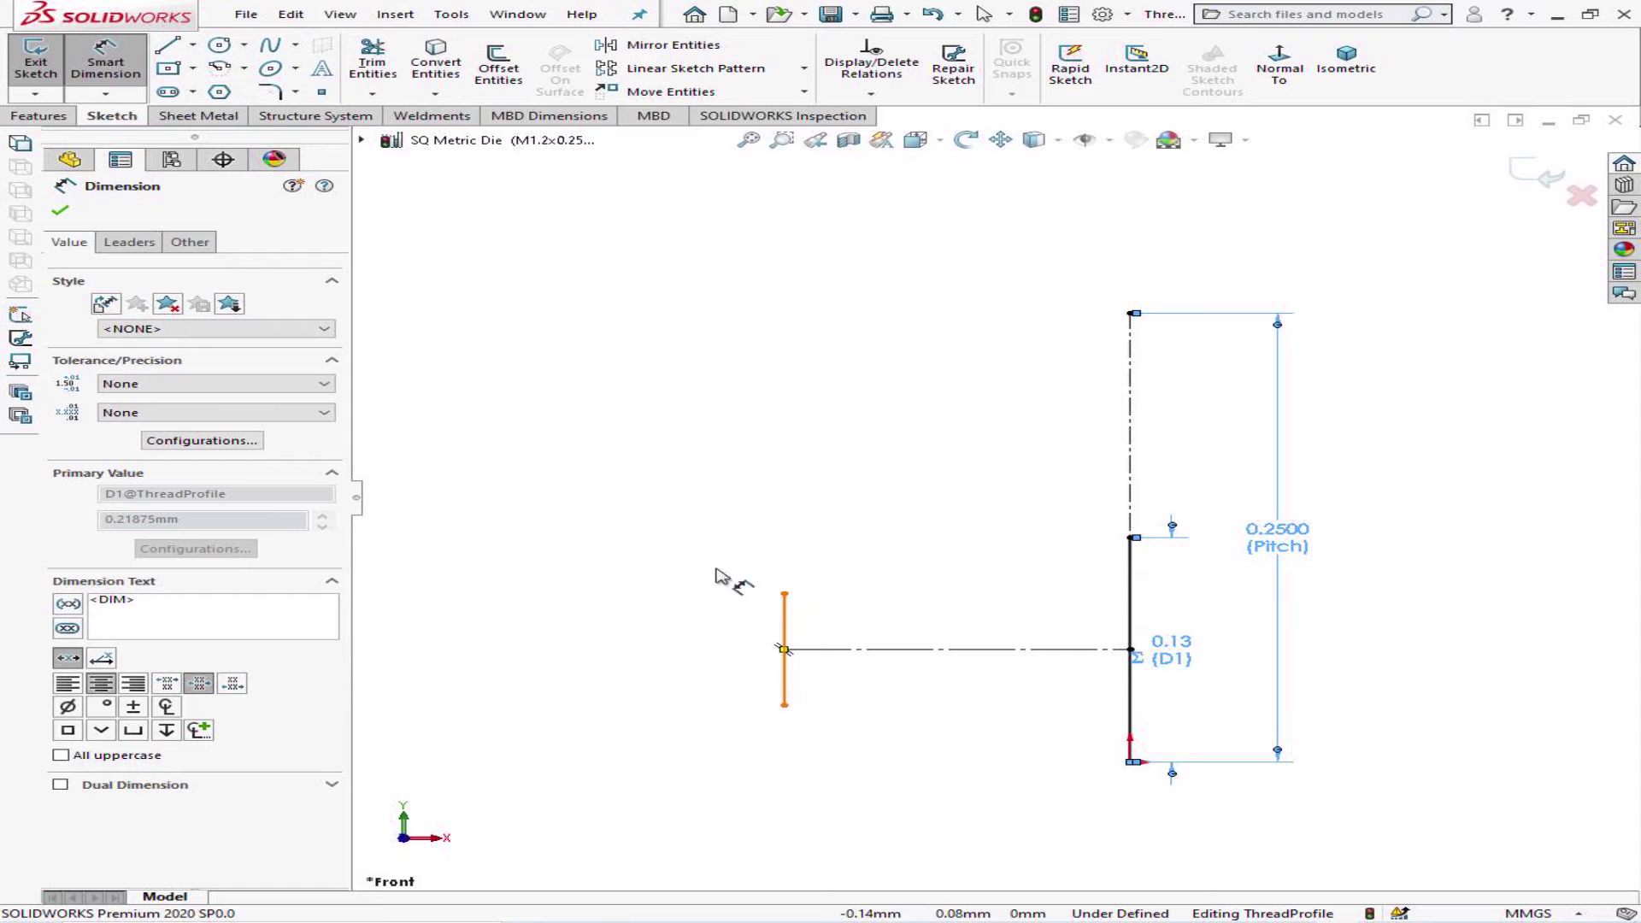
- Add an Equal relation between the left and right vertical lines
click(105, 62)
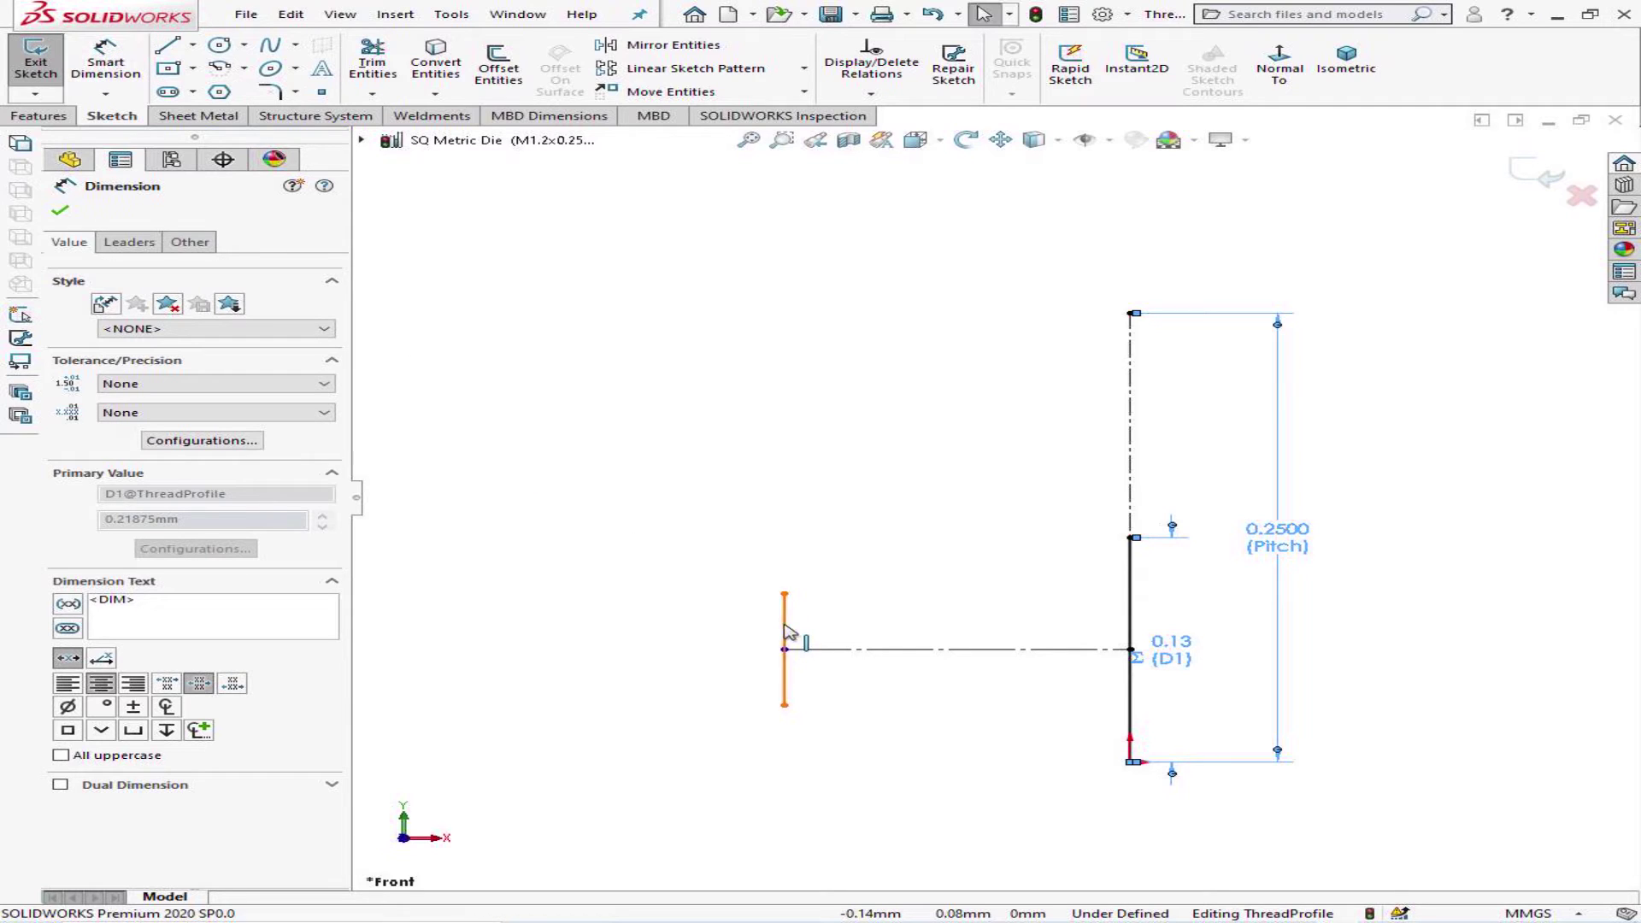
click(1134, 608)
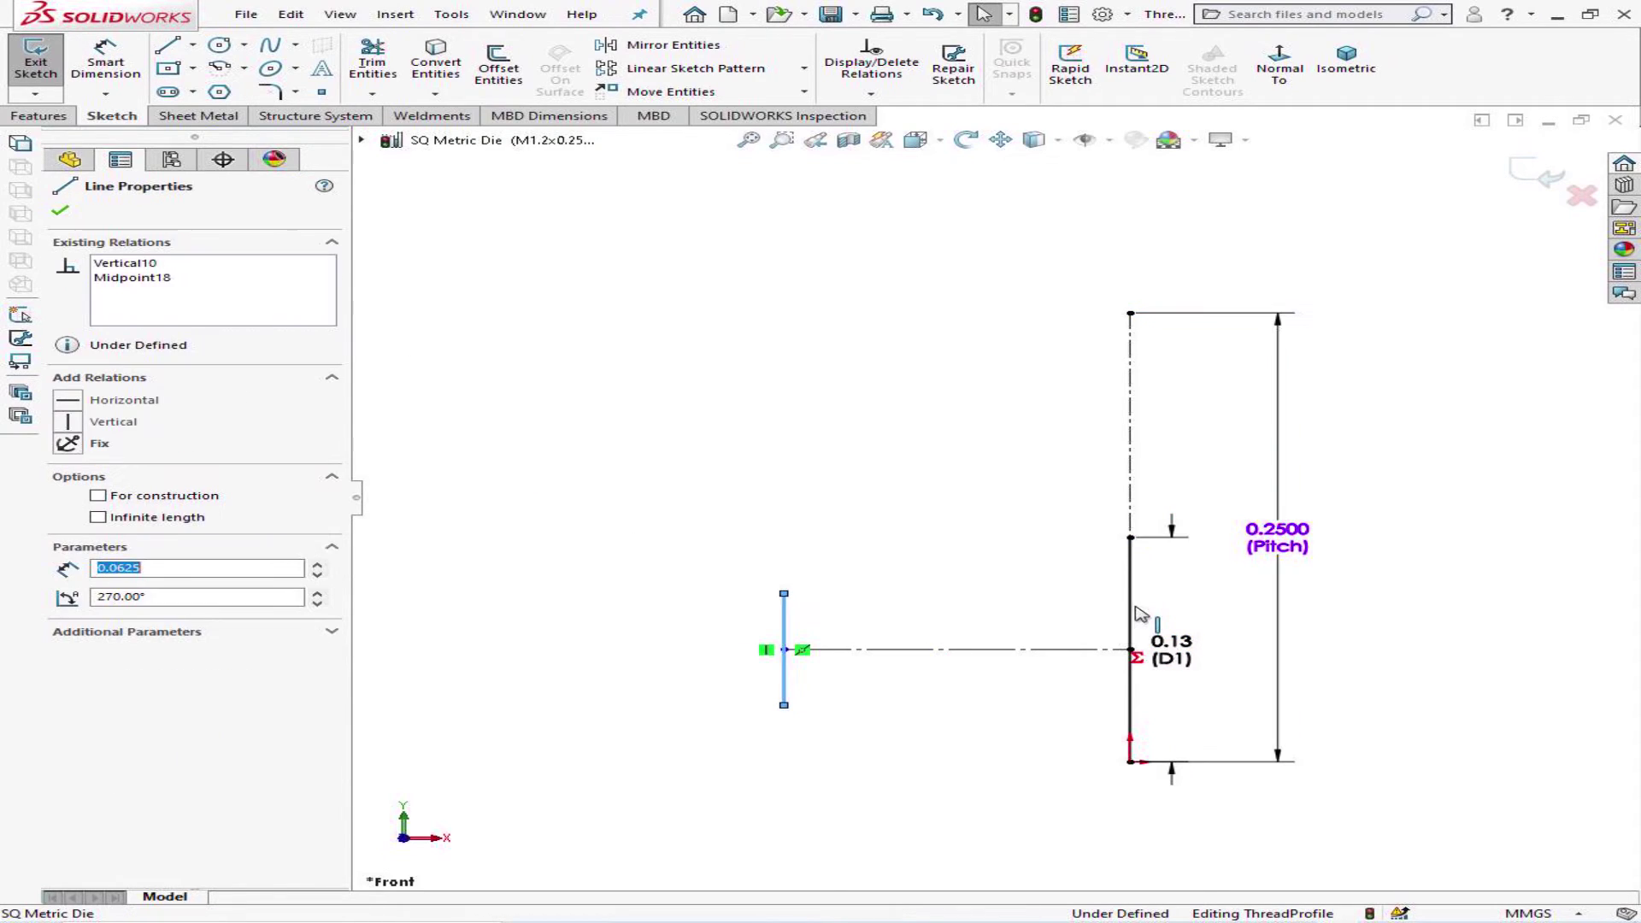
click(1133, 613)
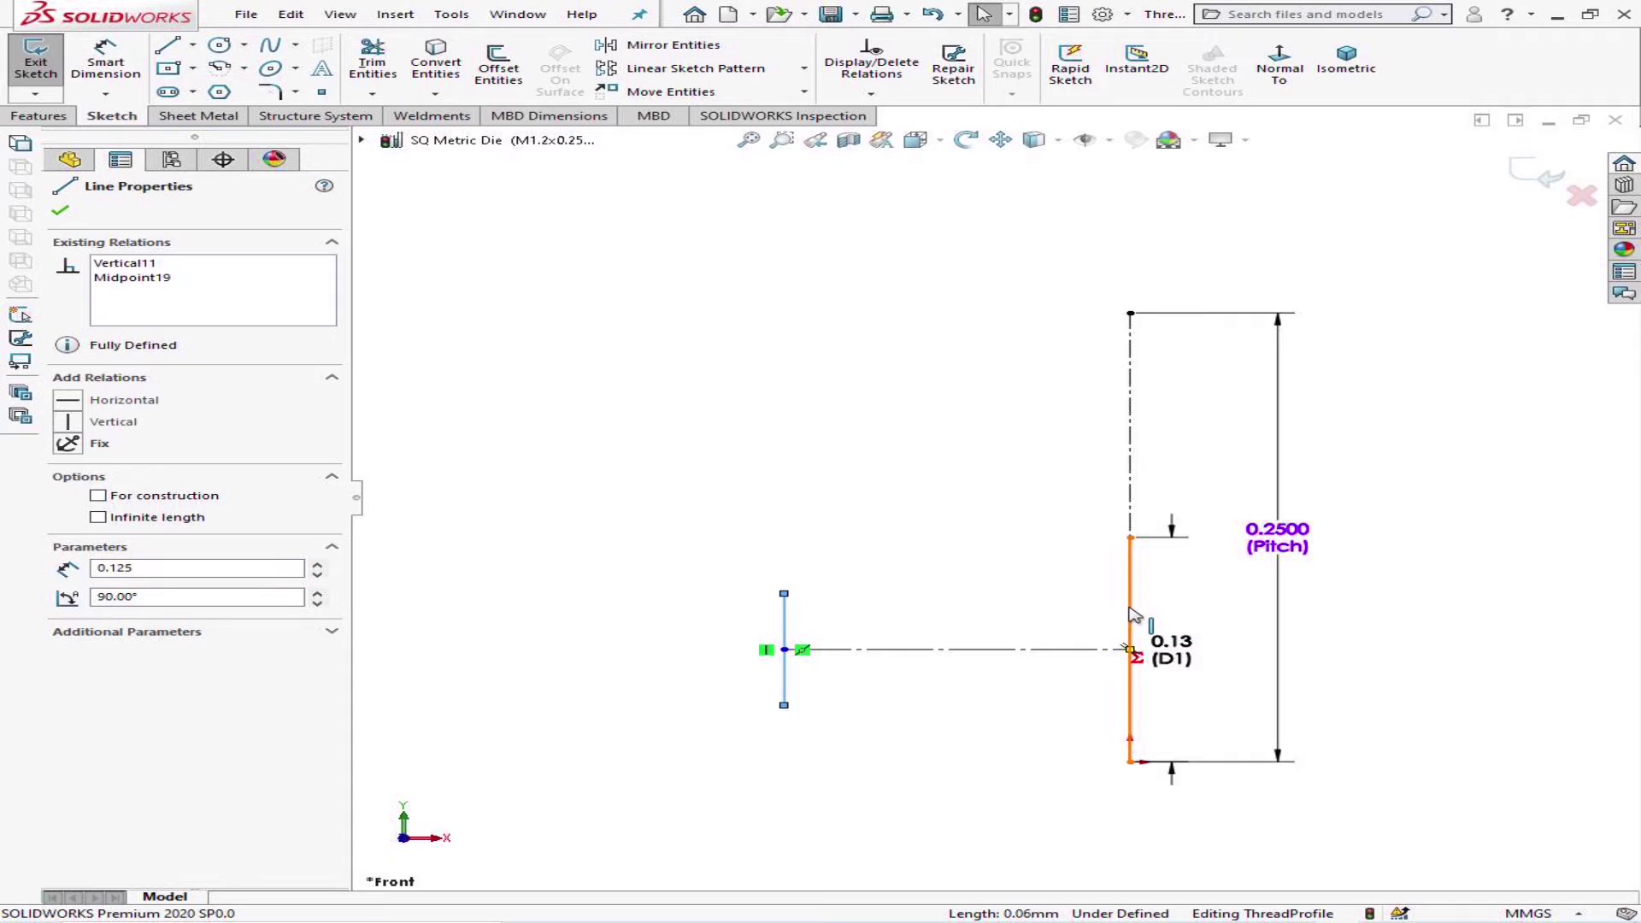
ctrl+click(1134, 615)
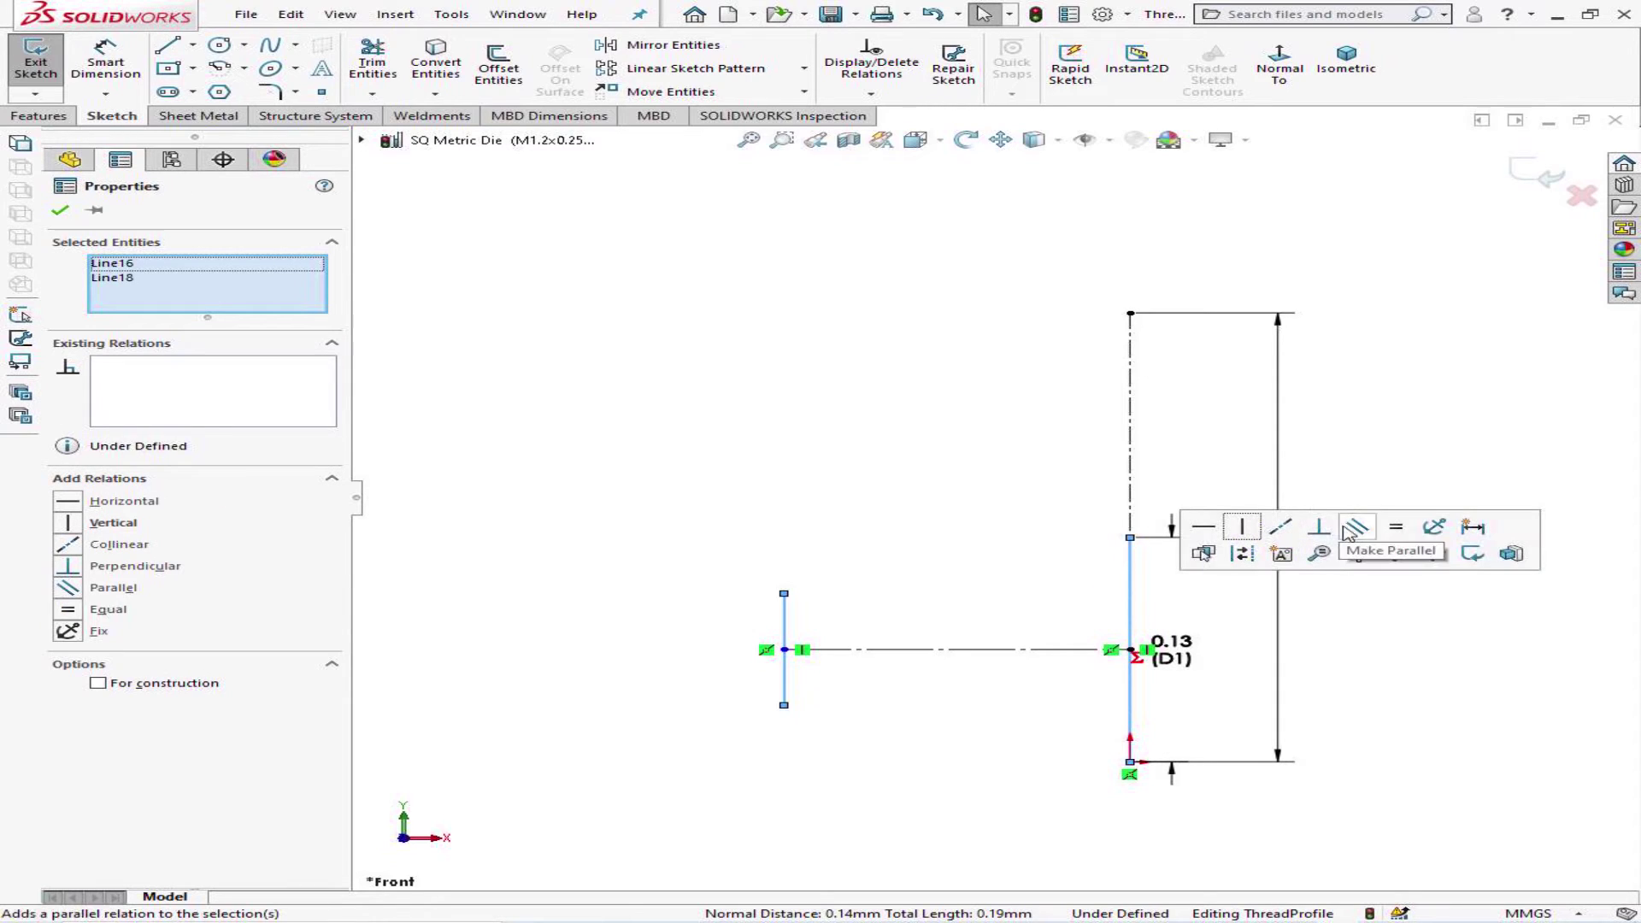
click(1396, 530)
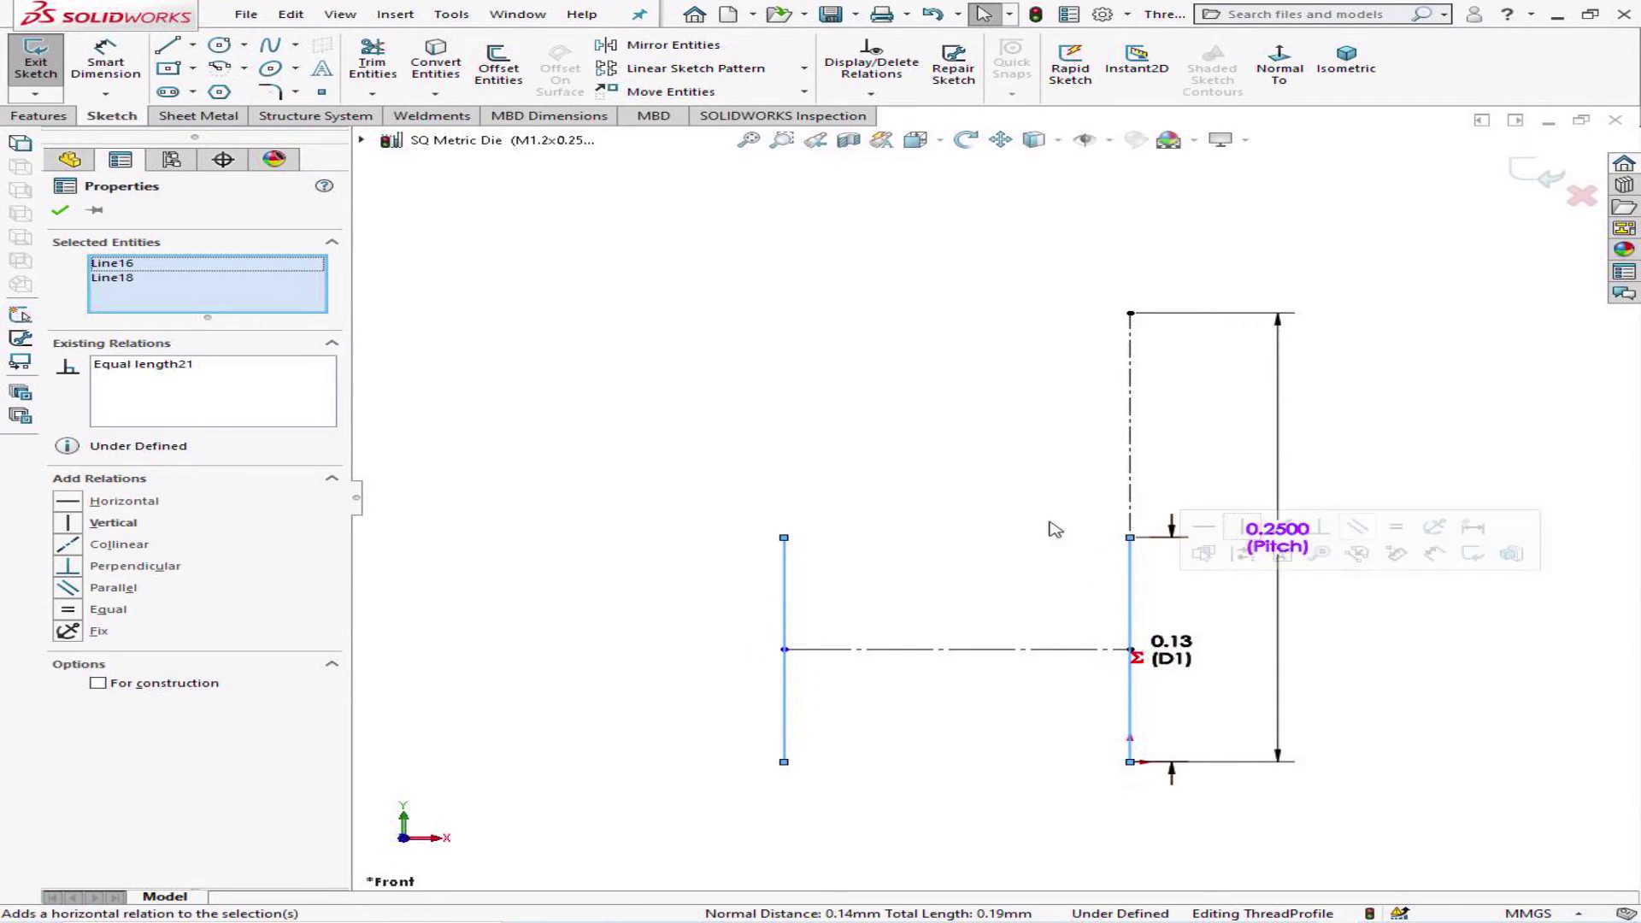
click(997, 494)
- Draw top and bottom lines joining the vertical lines' endpoints to close the profile
click(167, 44)
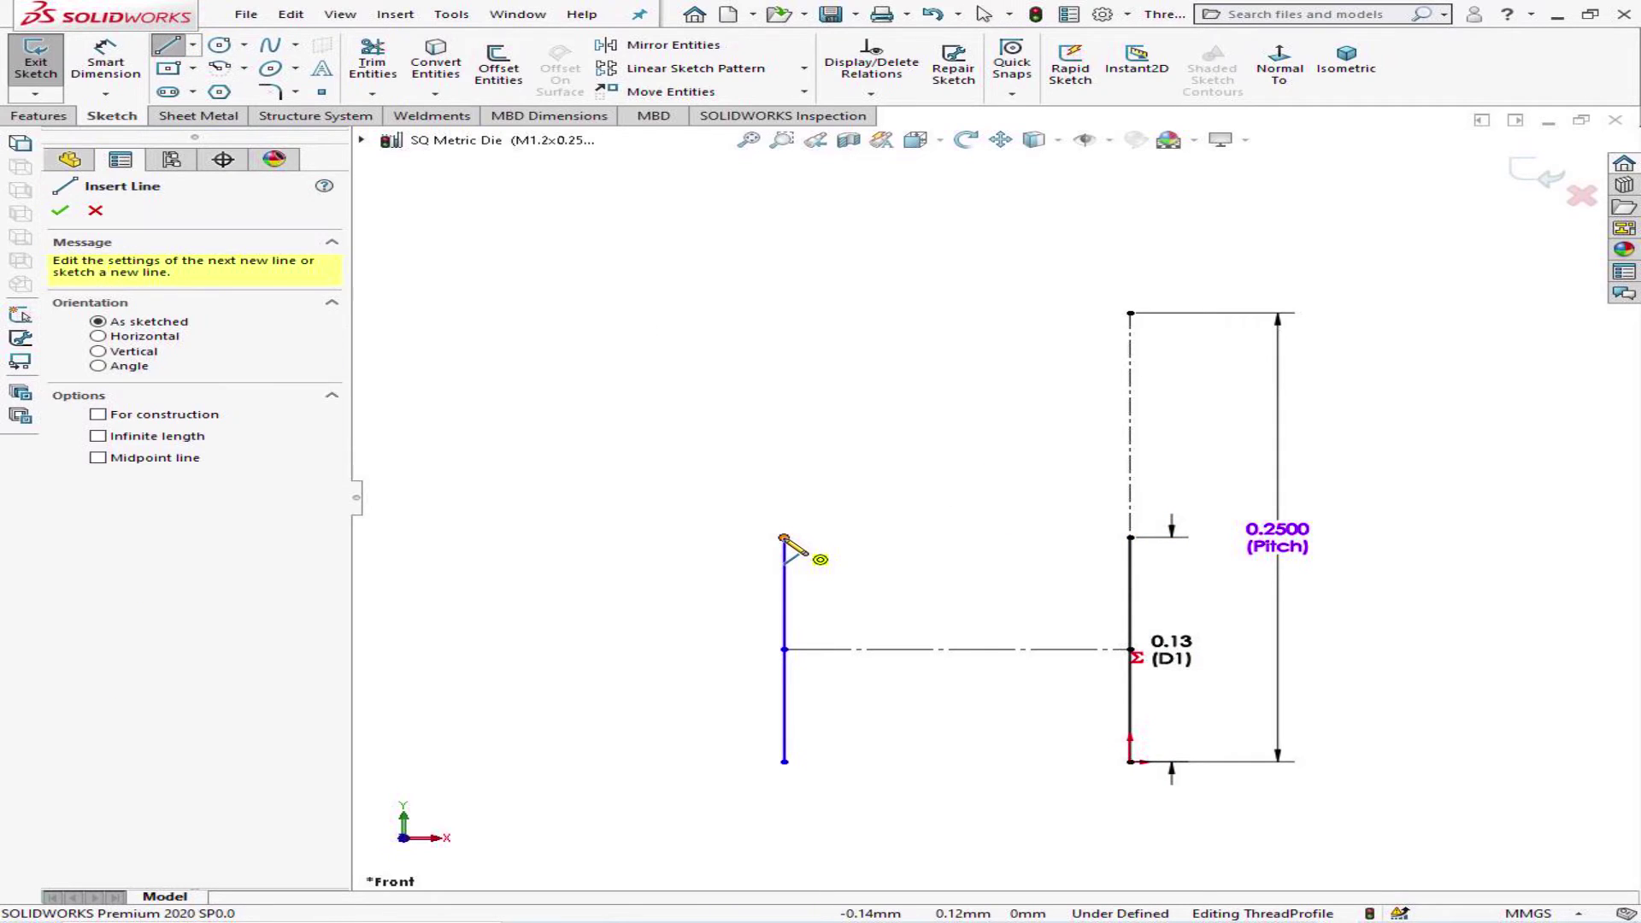
click(785, 539)
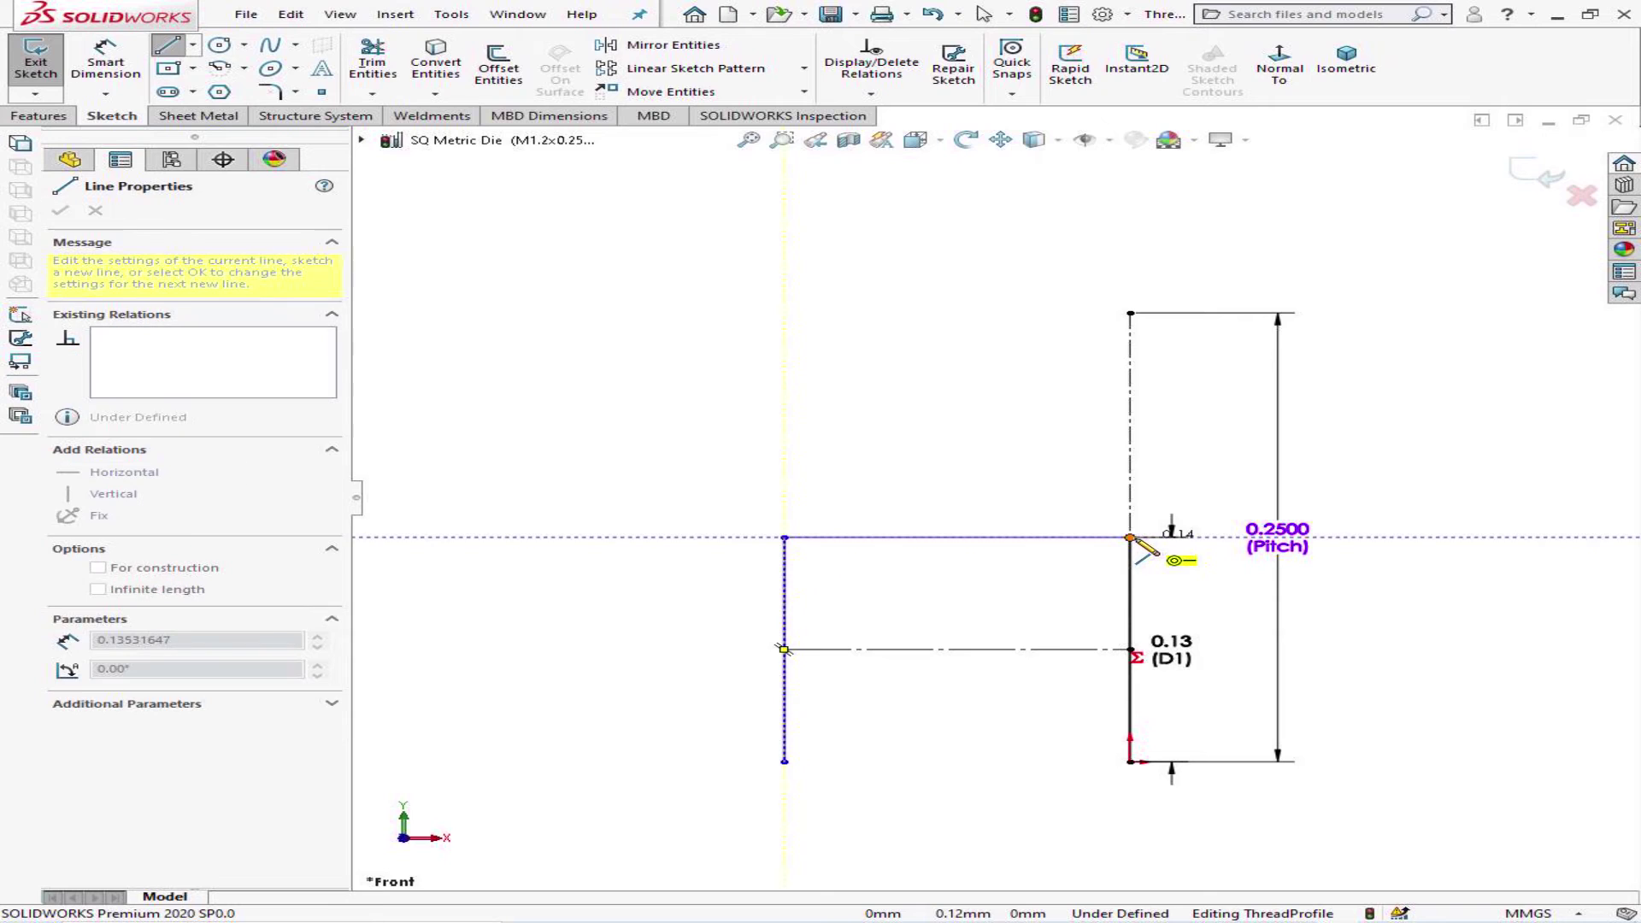
click(1129, 538)
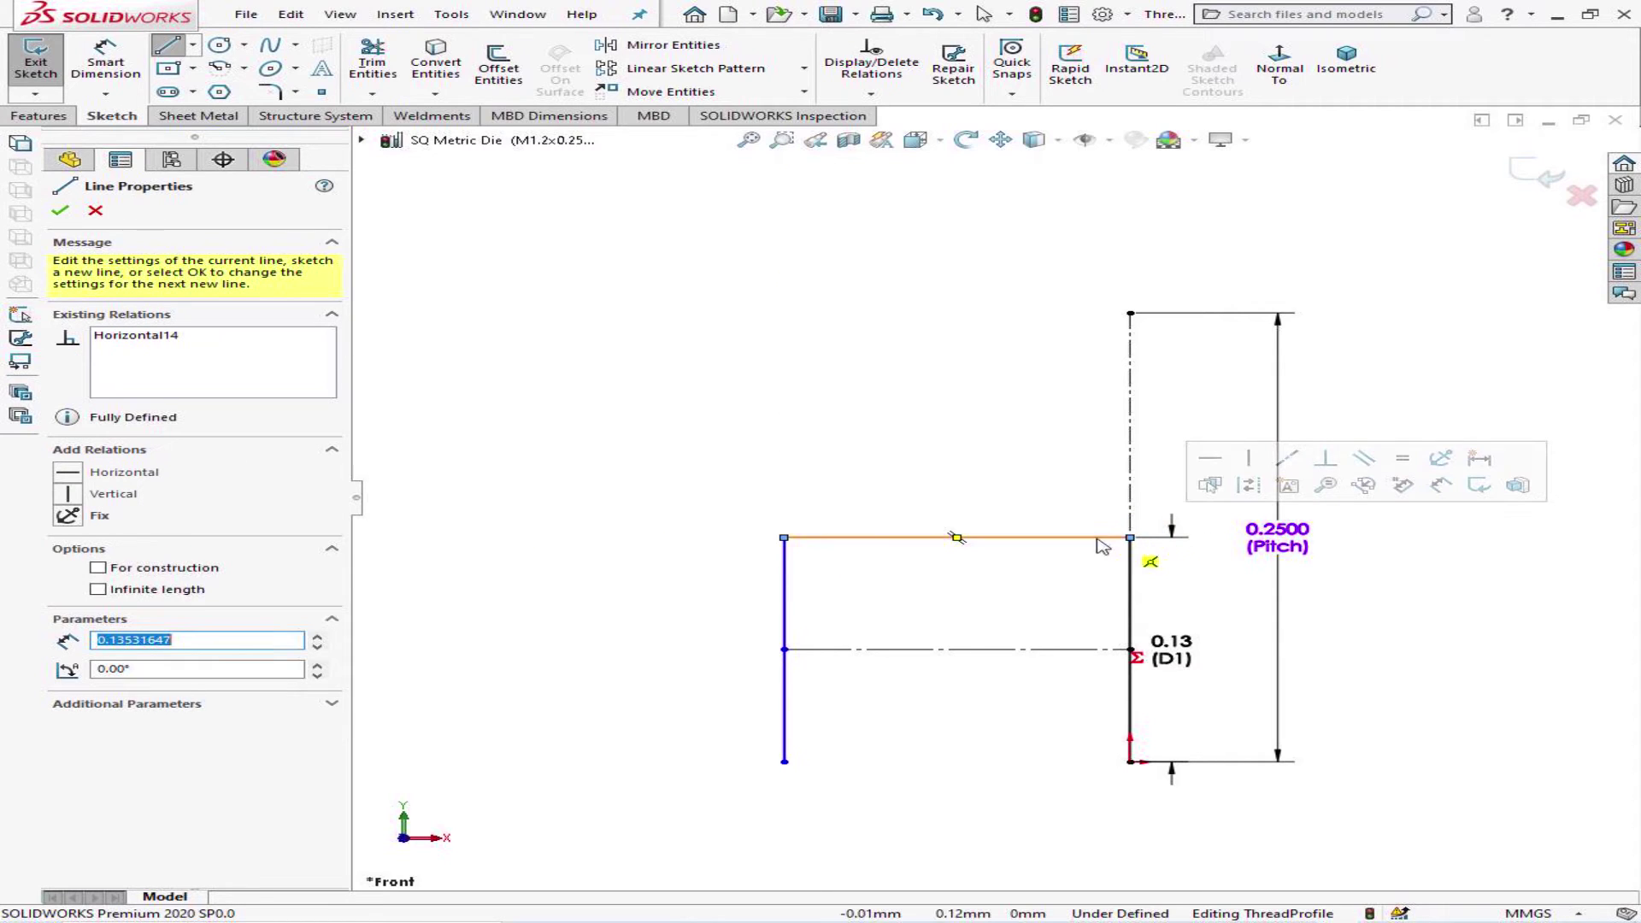
click(785, 763)
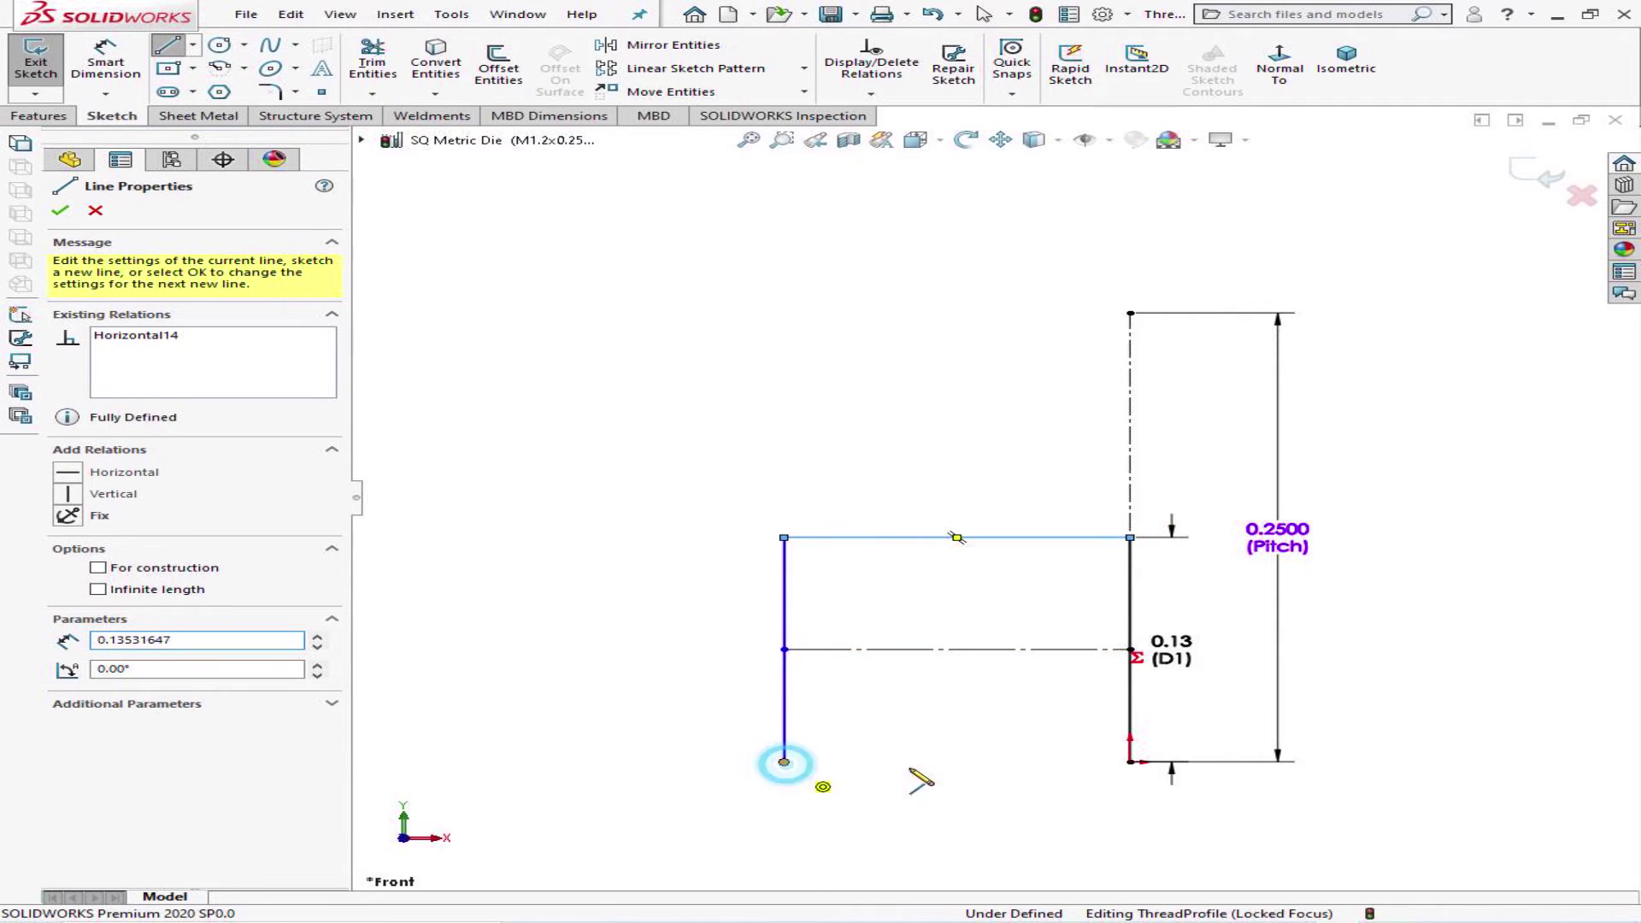
click(1130, 760)
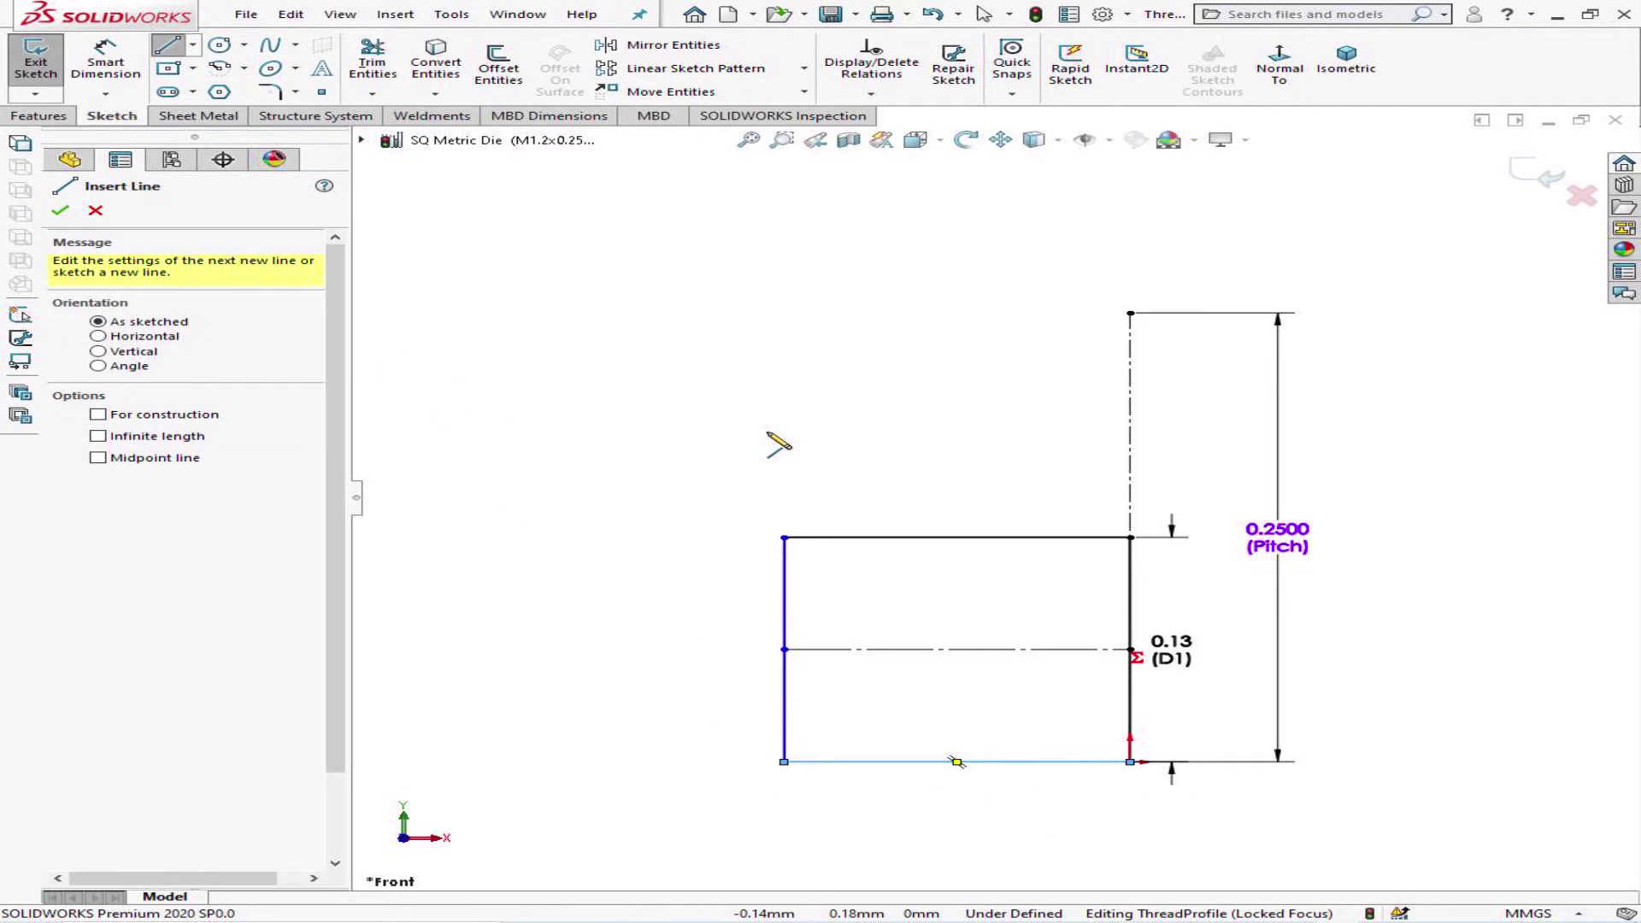
click(53, 214)
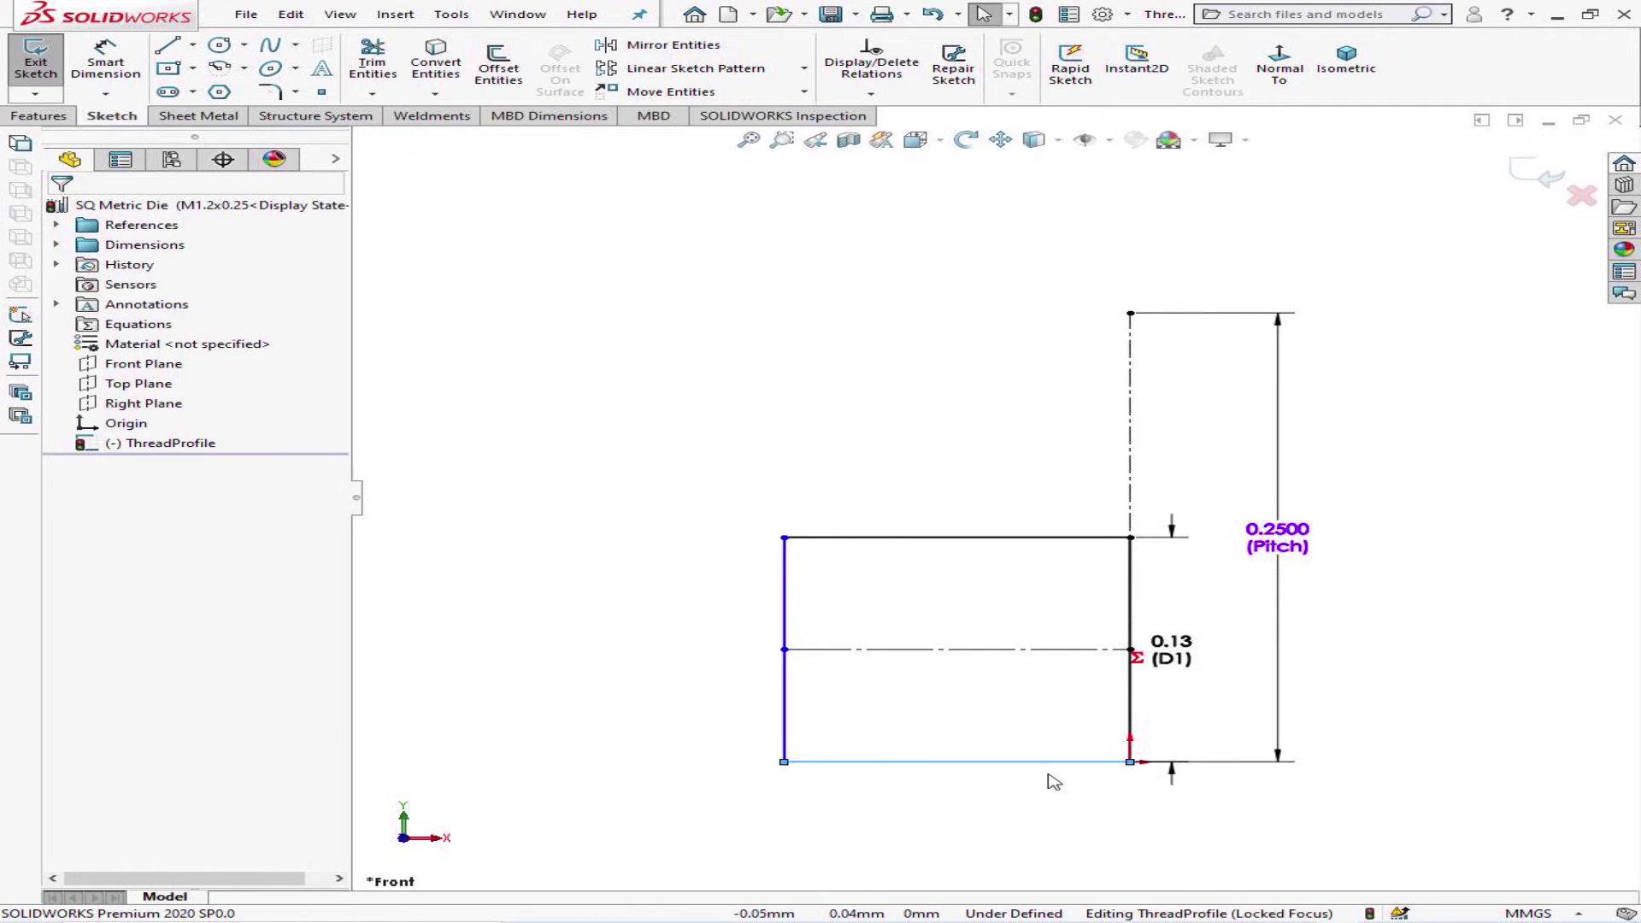
- Make the bottom line equal to the right line, then save the SQ Metric Die part
click(1017, 762)
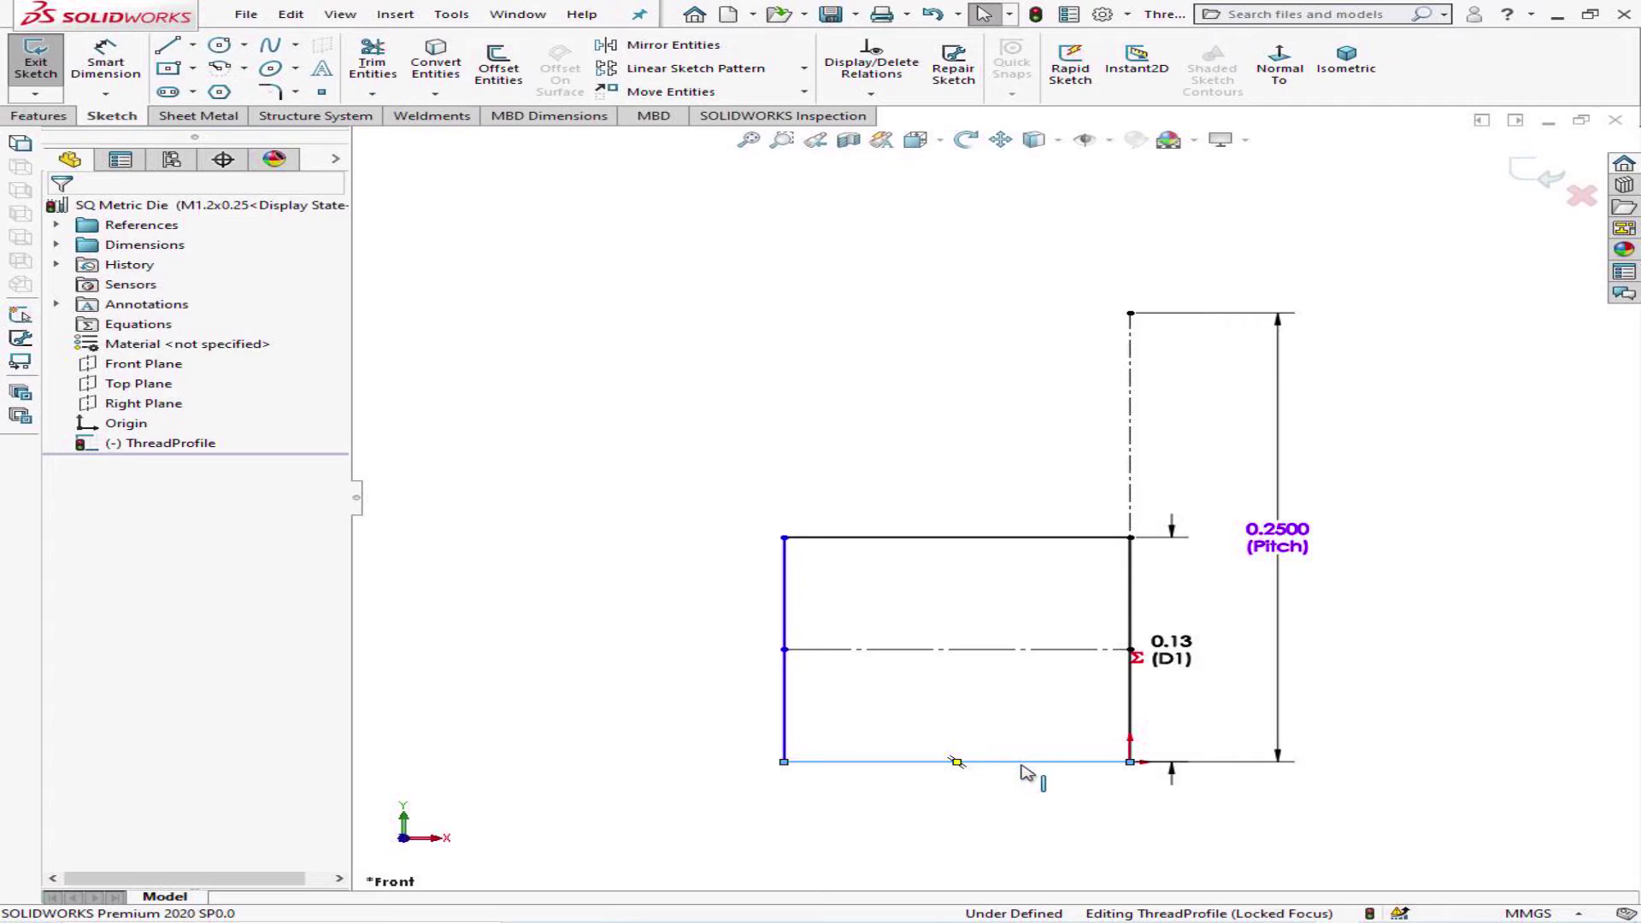
click(1131, 684)
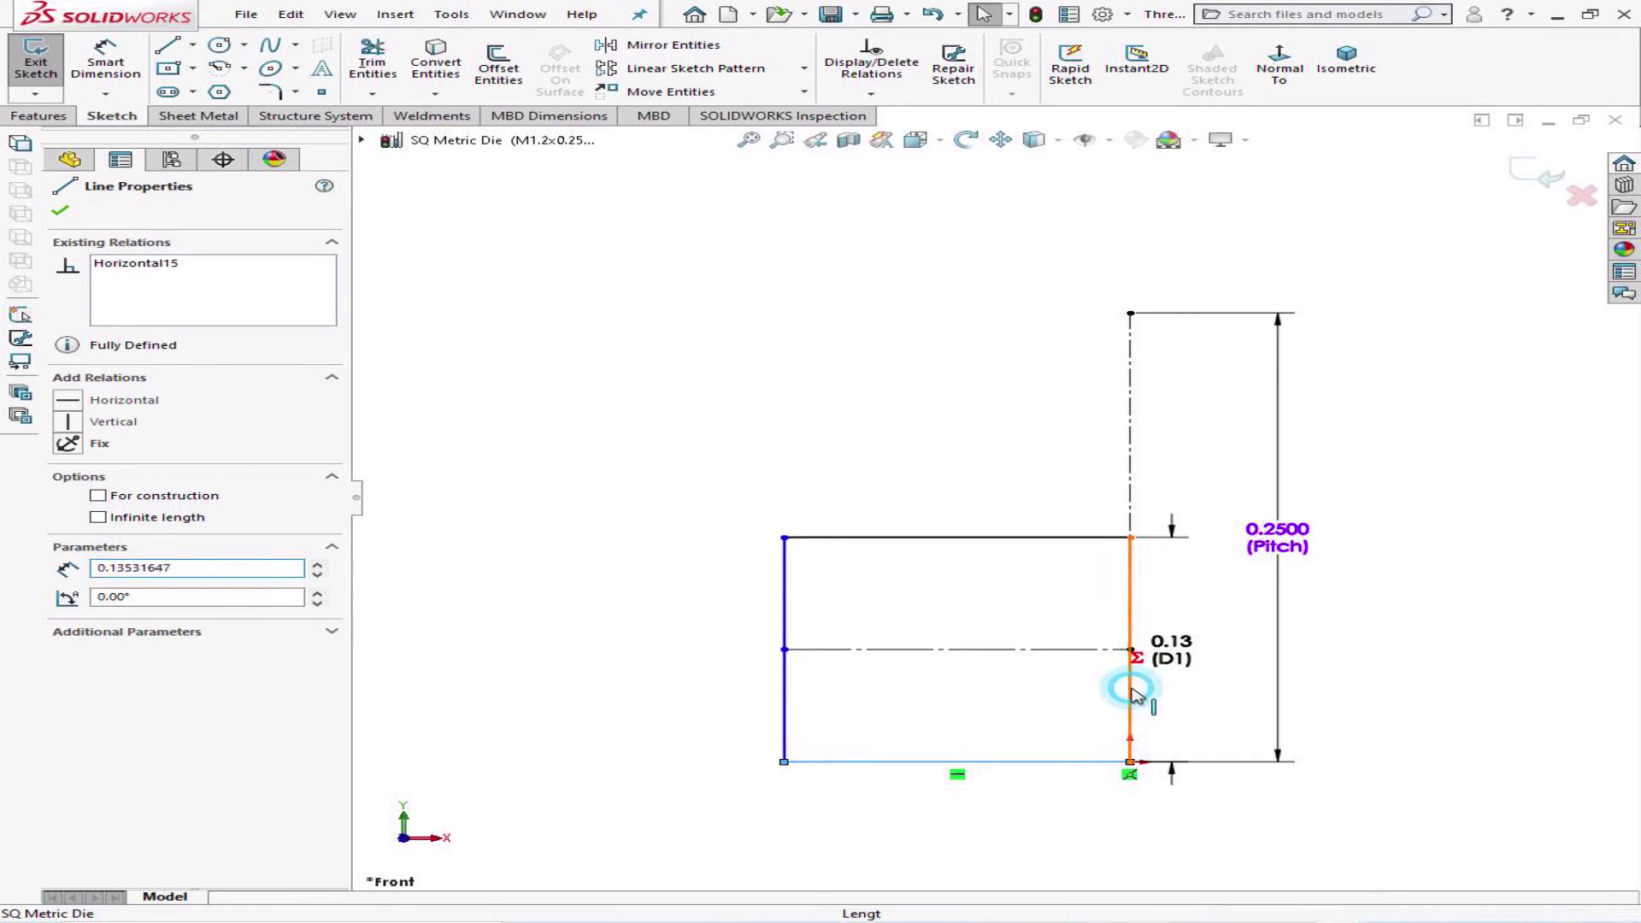
ctrl+click(1132, 690)
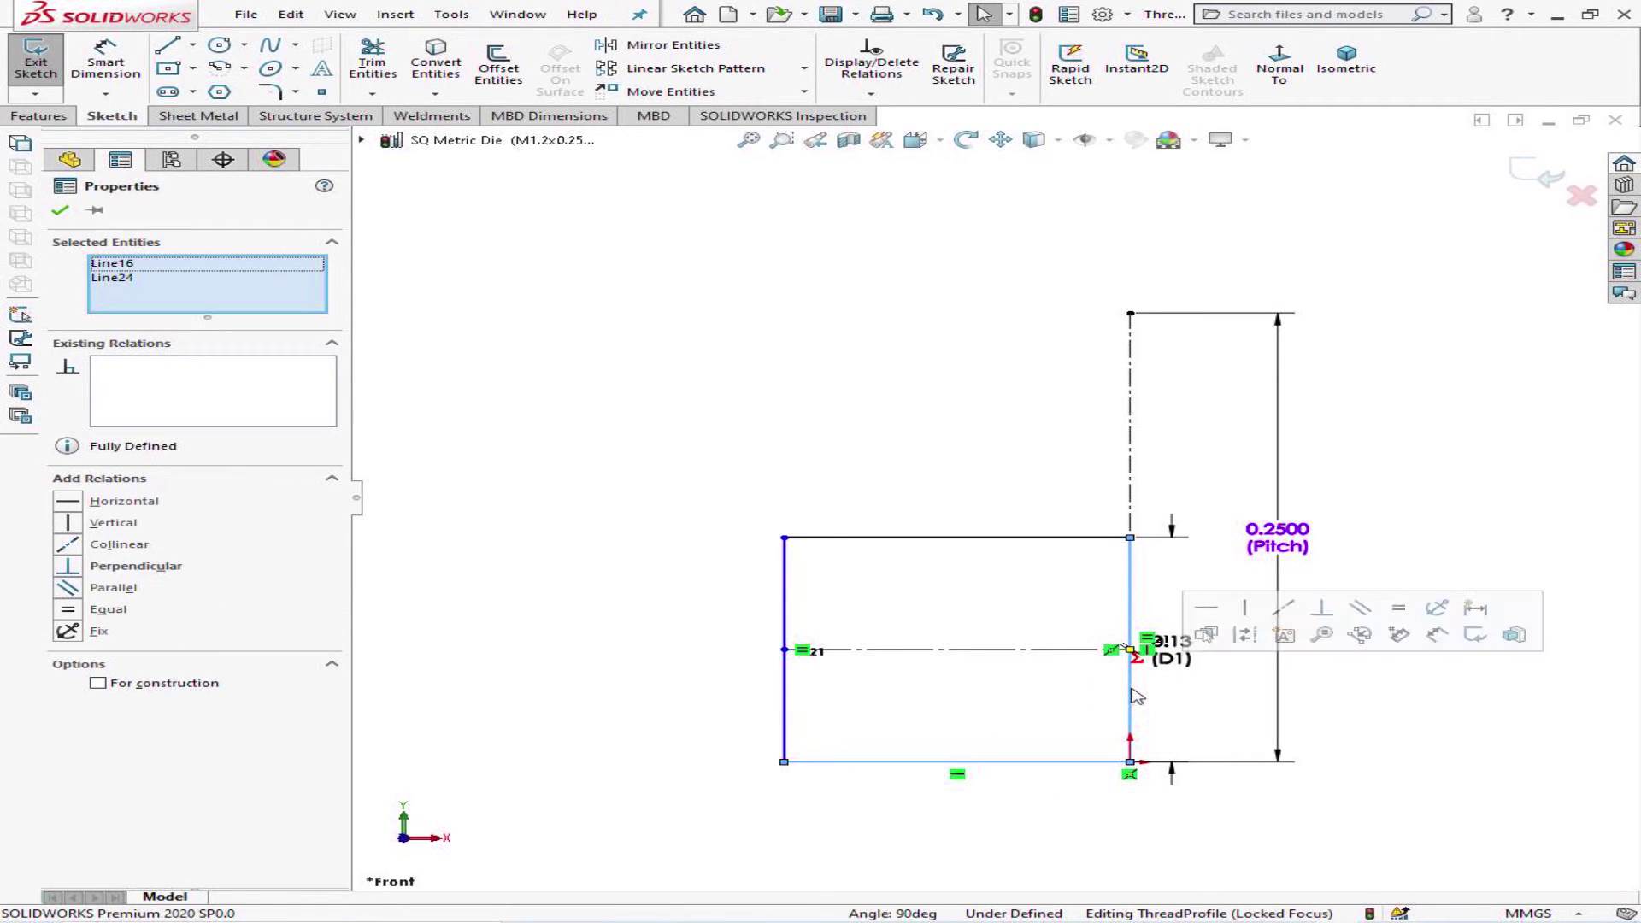
click(1402, 617)
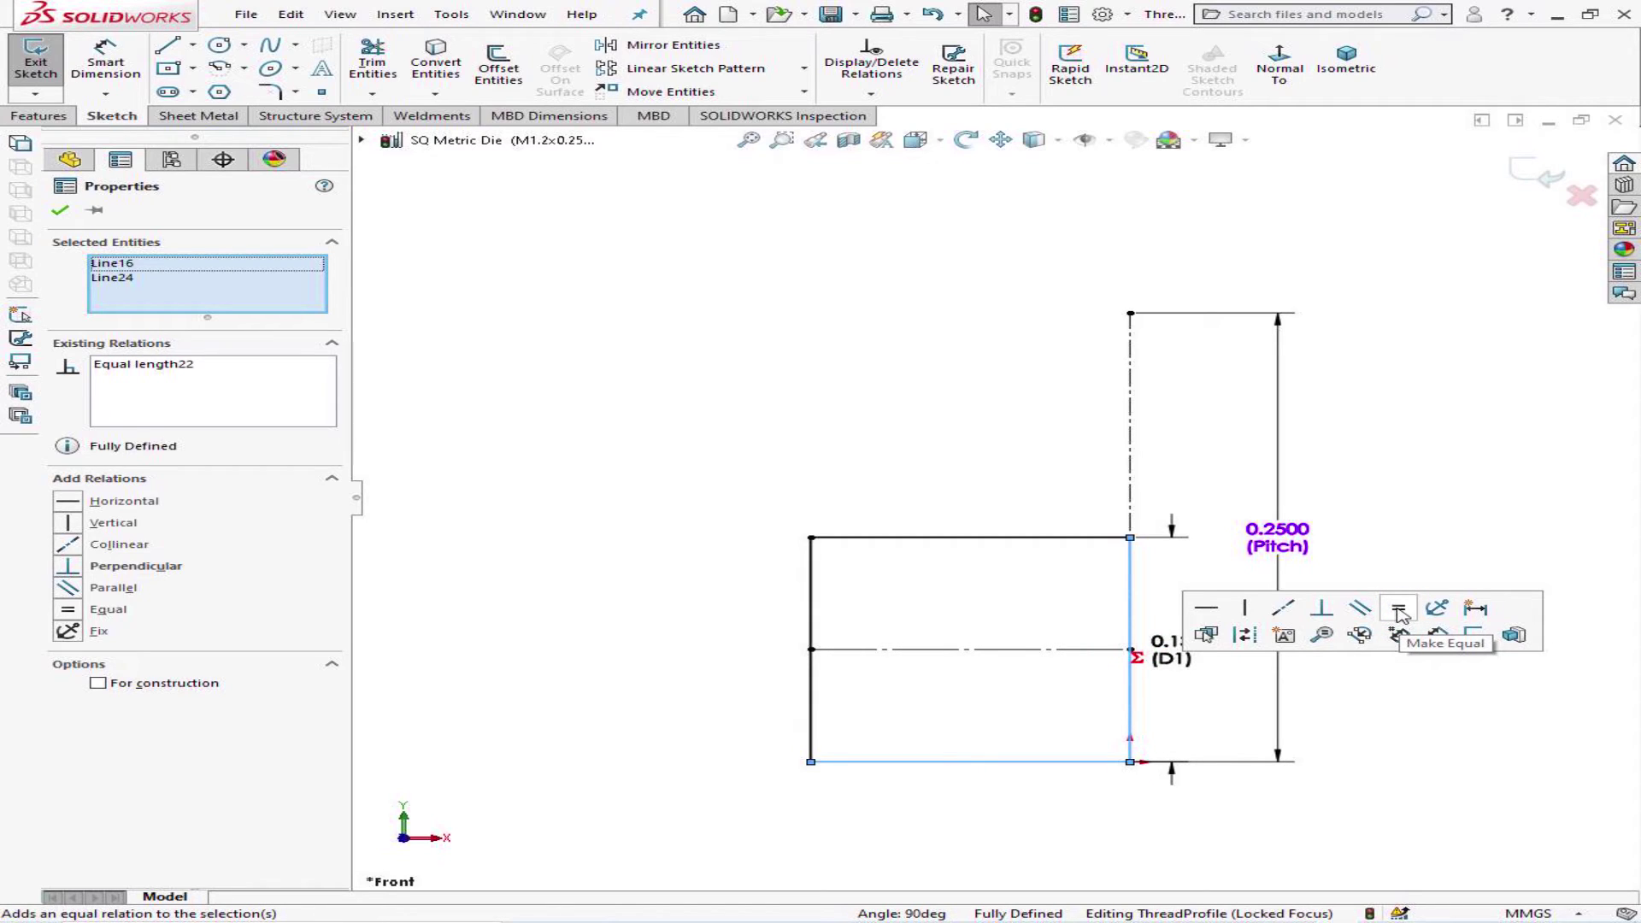
click(1376, 525)
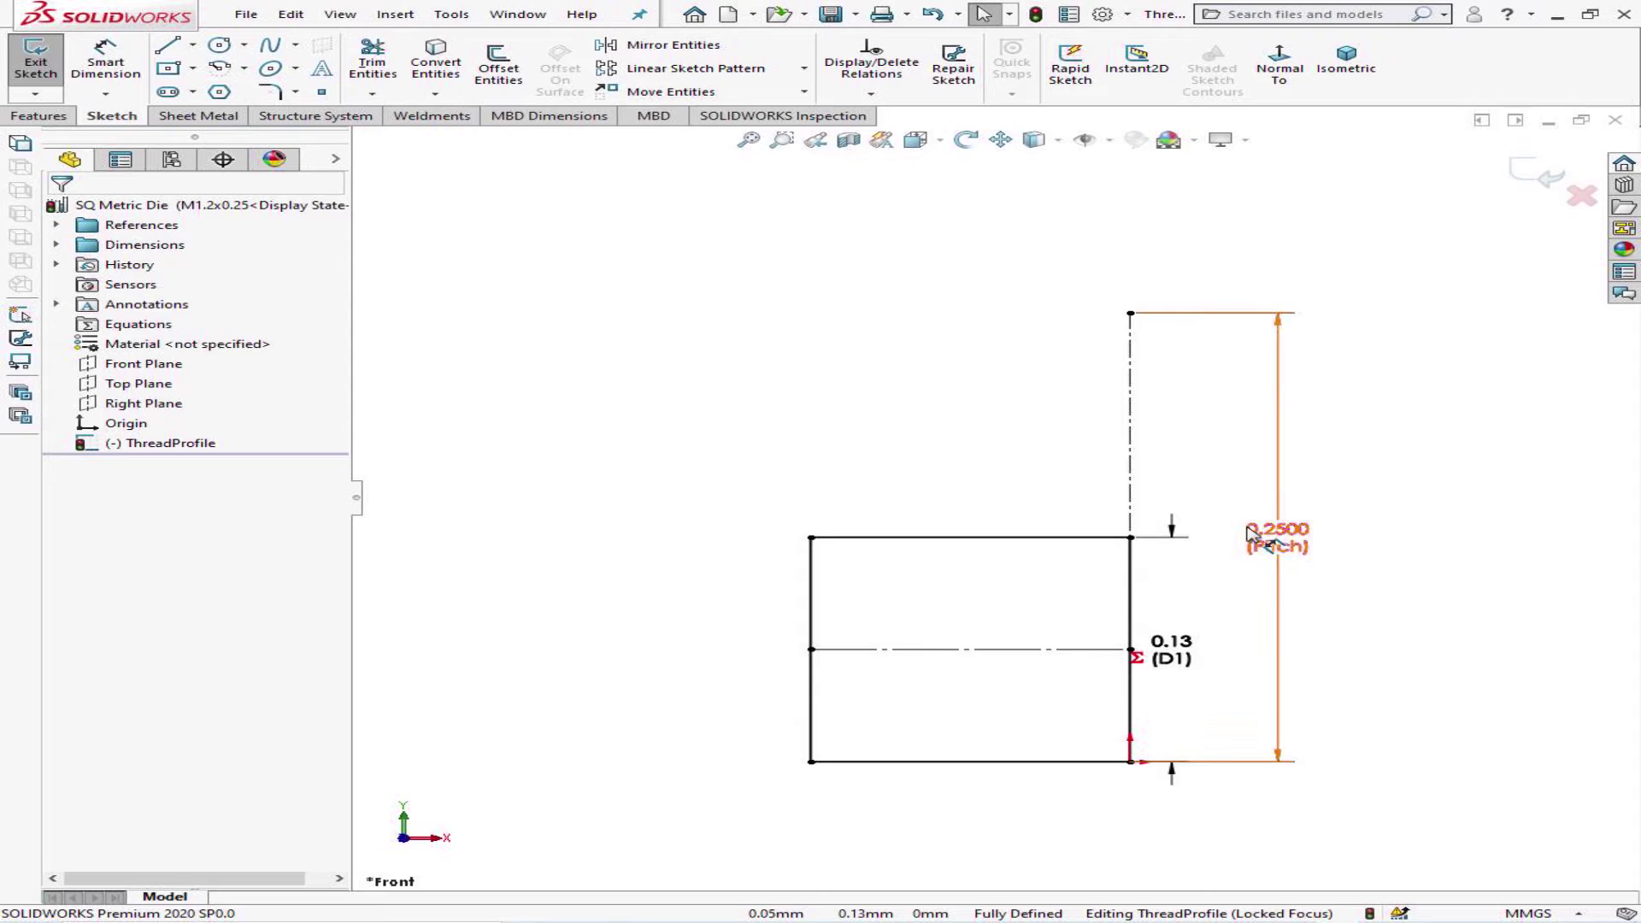
click(831, 14)
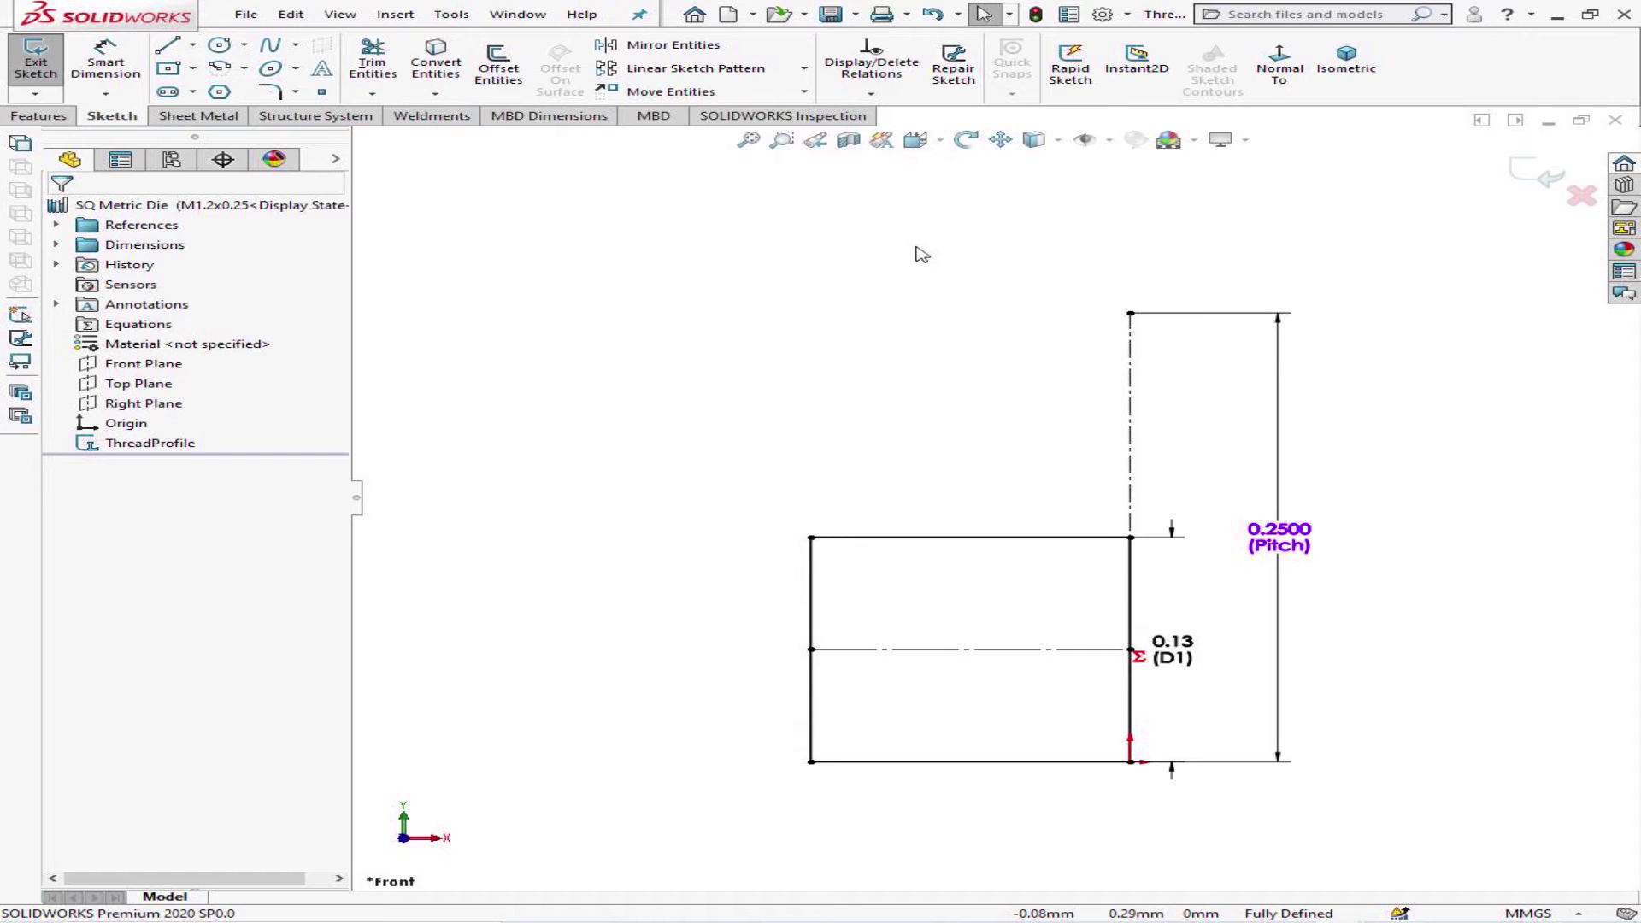
click(246, 14)
click(307, 128)
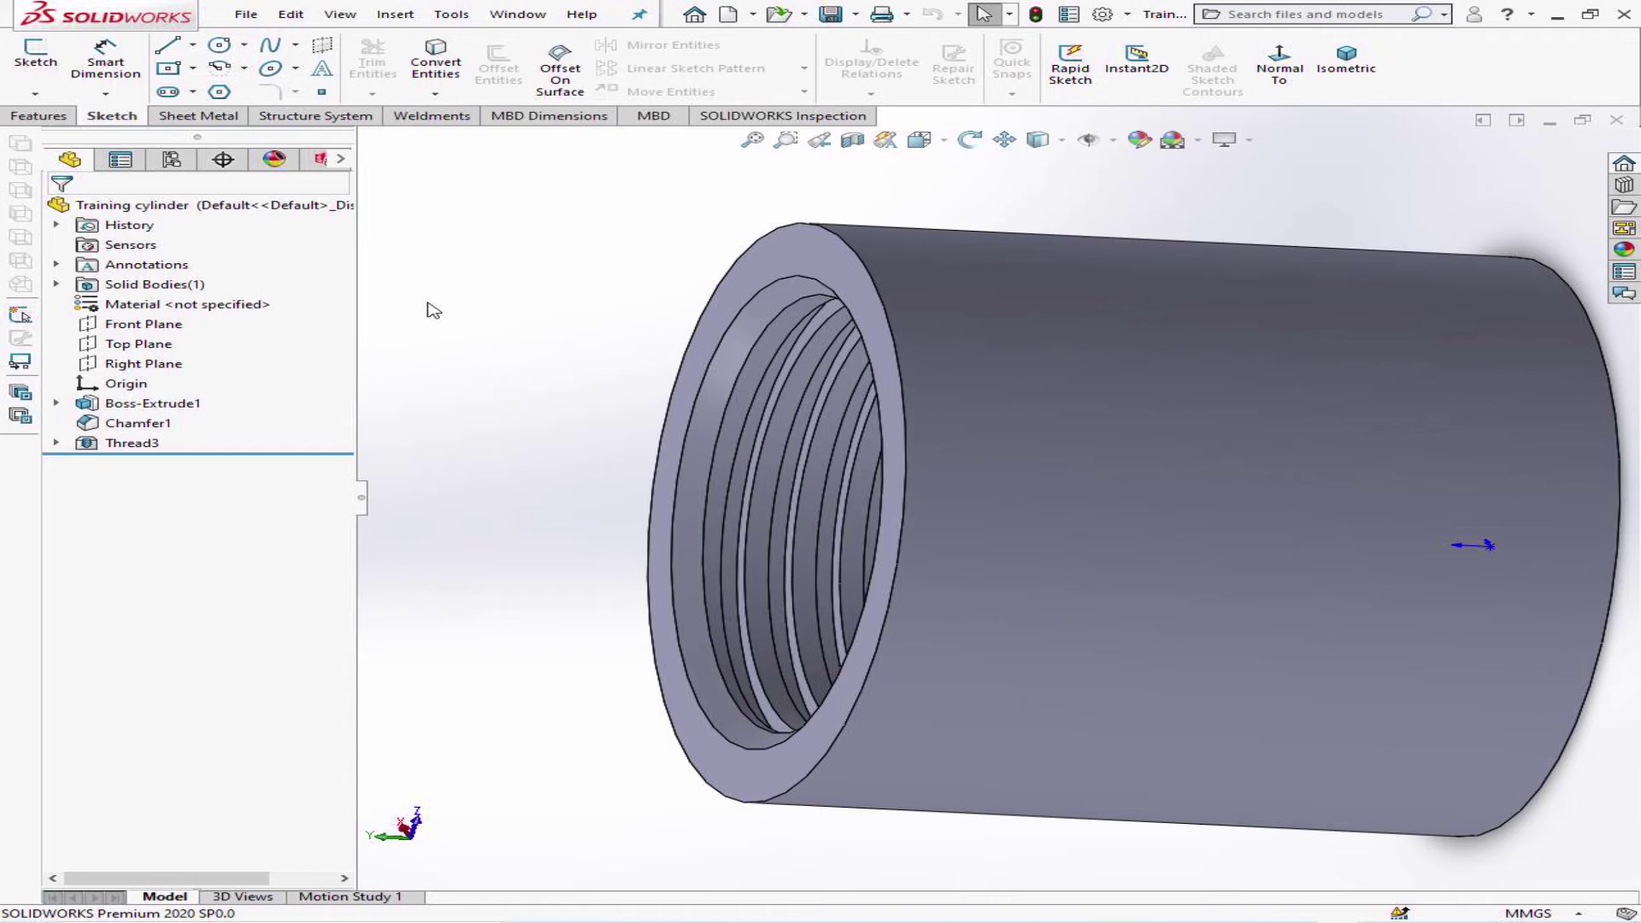
click(39, 118)
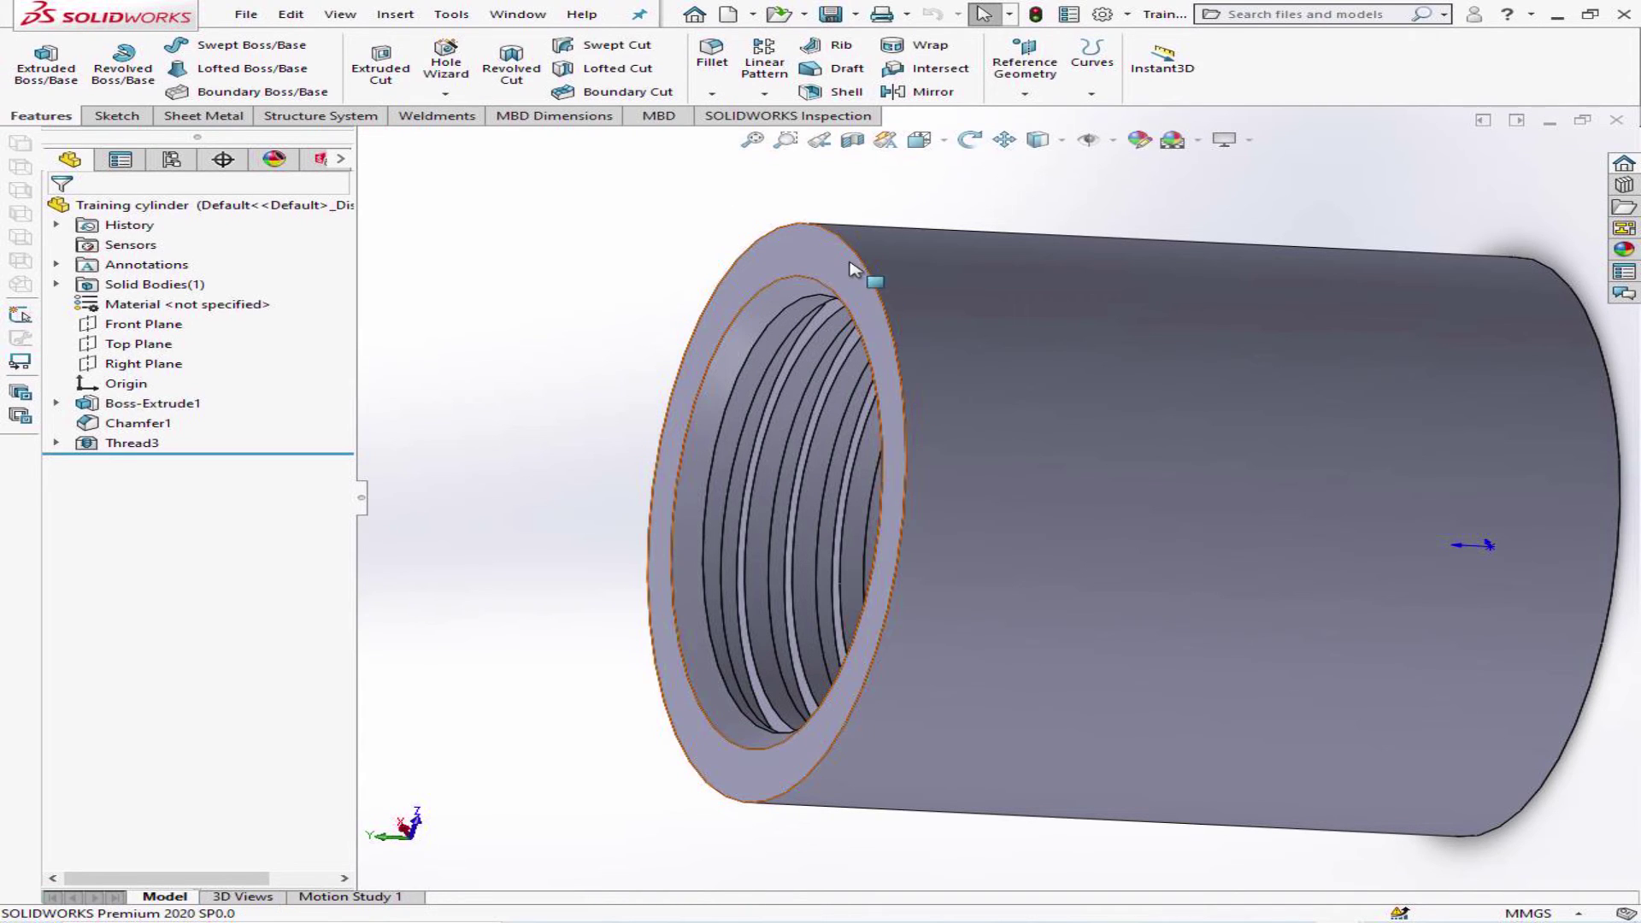
- Start a Thread feature, dismiss the profile warning, and place it on the cylinder's outer front edge
click(445, 93)
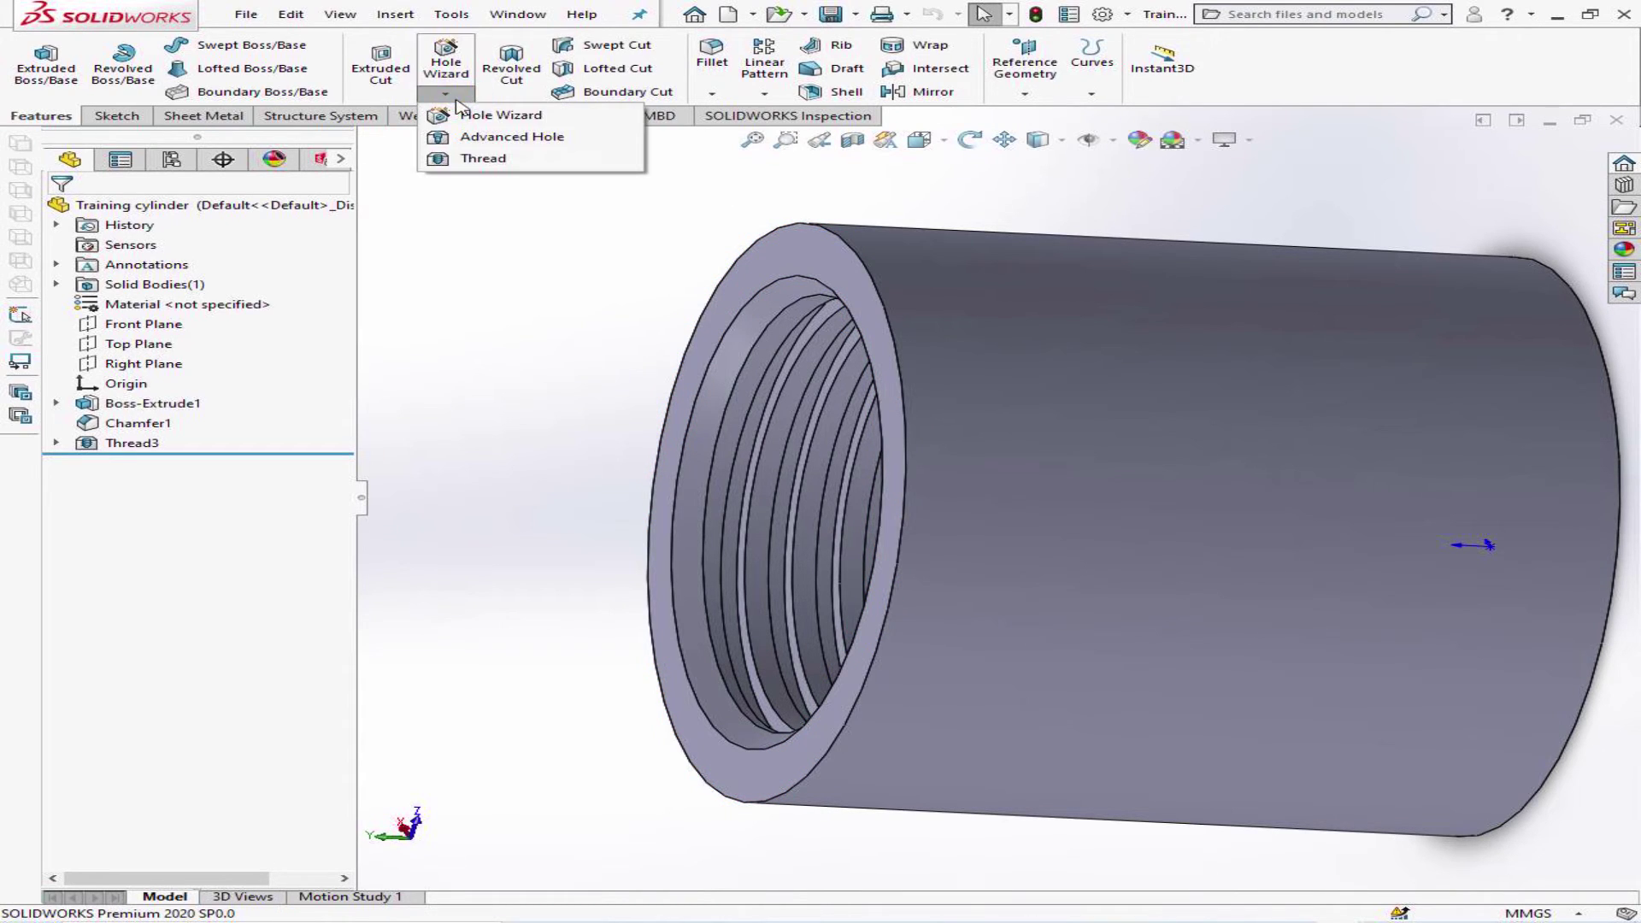
click(495, 160)
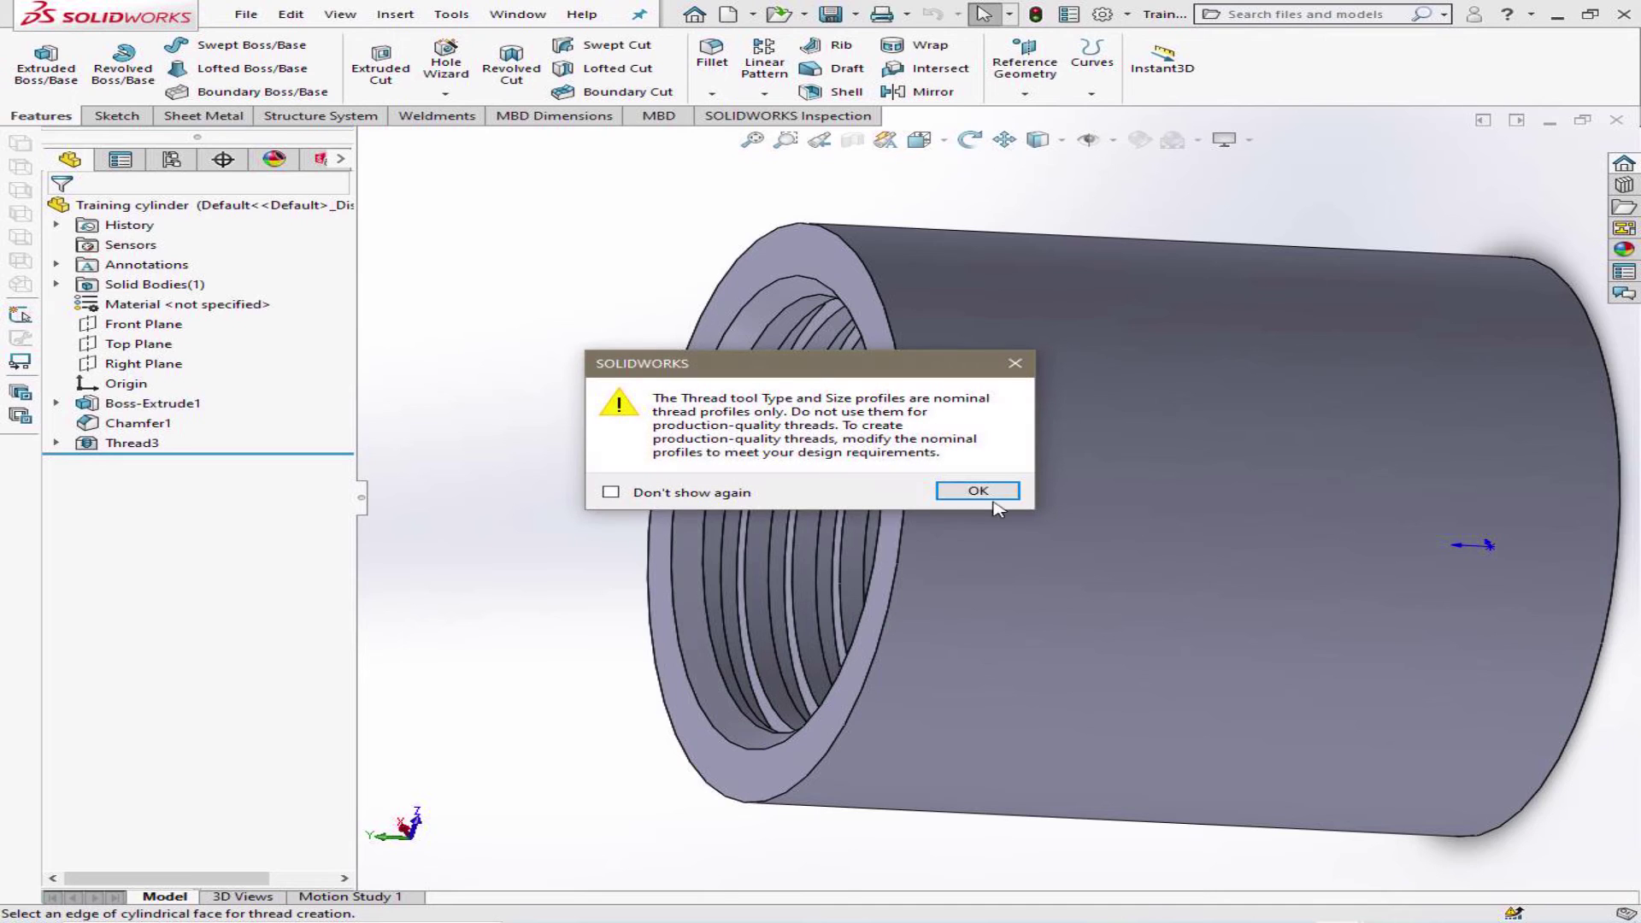
click(982, 492)
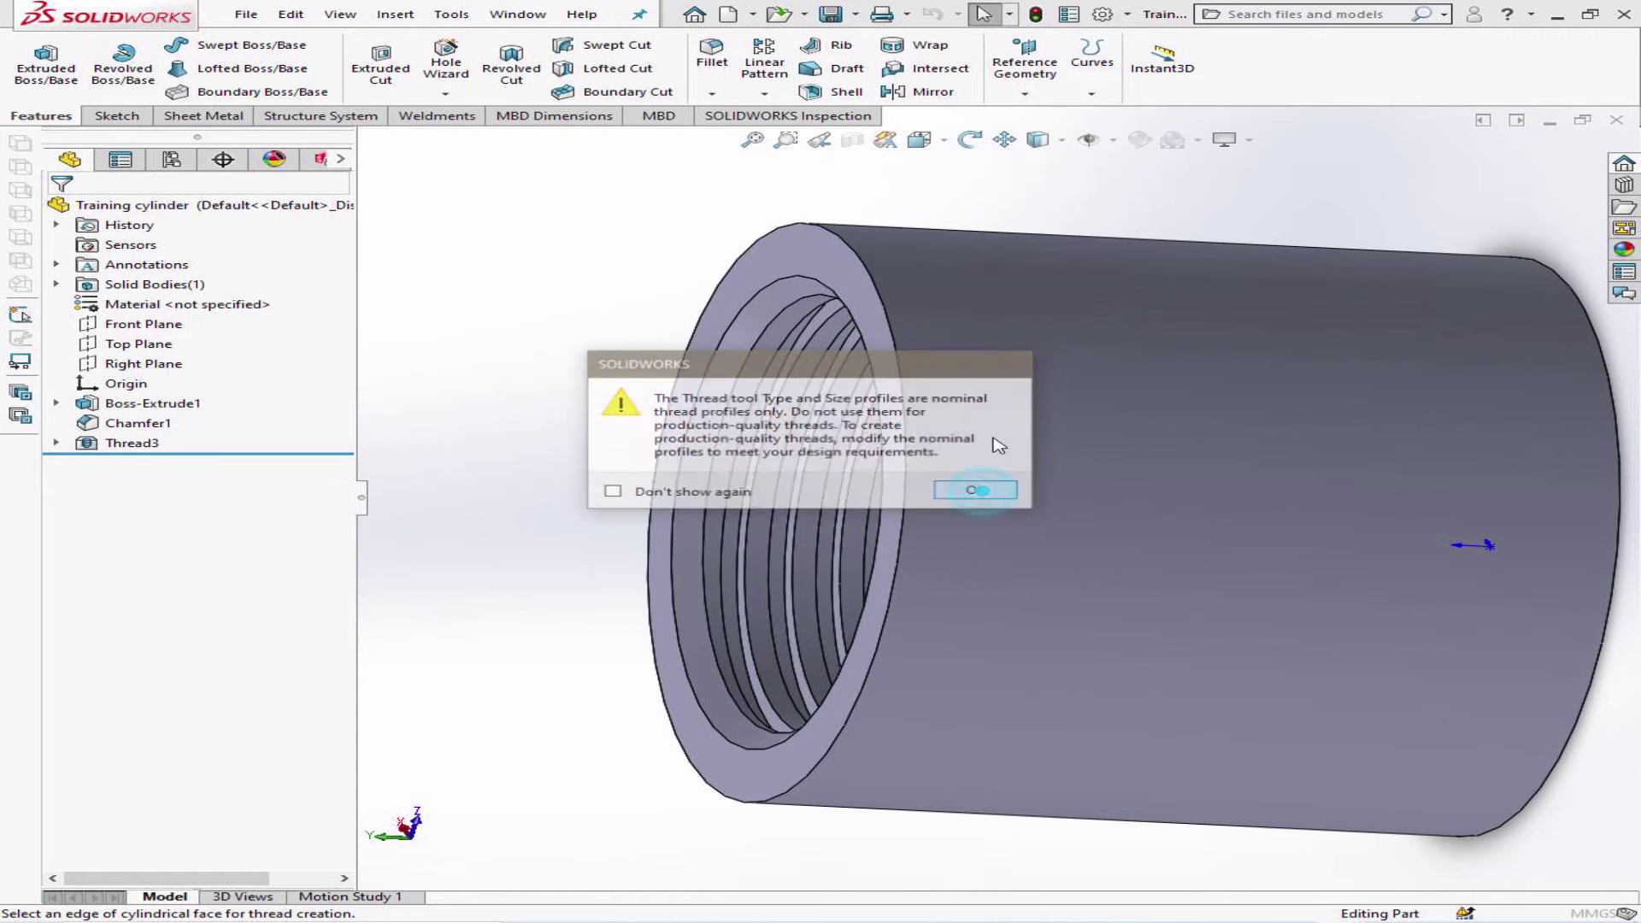
click(969, 139)
drag(957, 175, 957, 239)
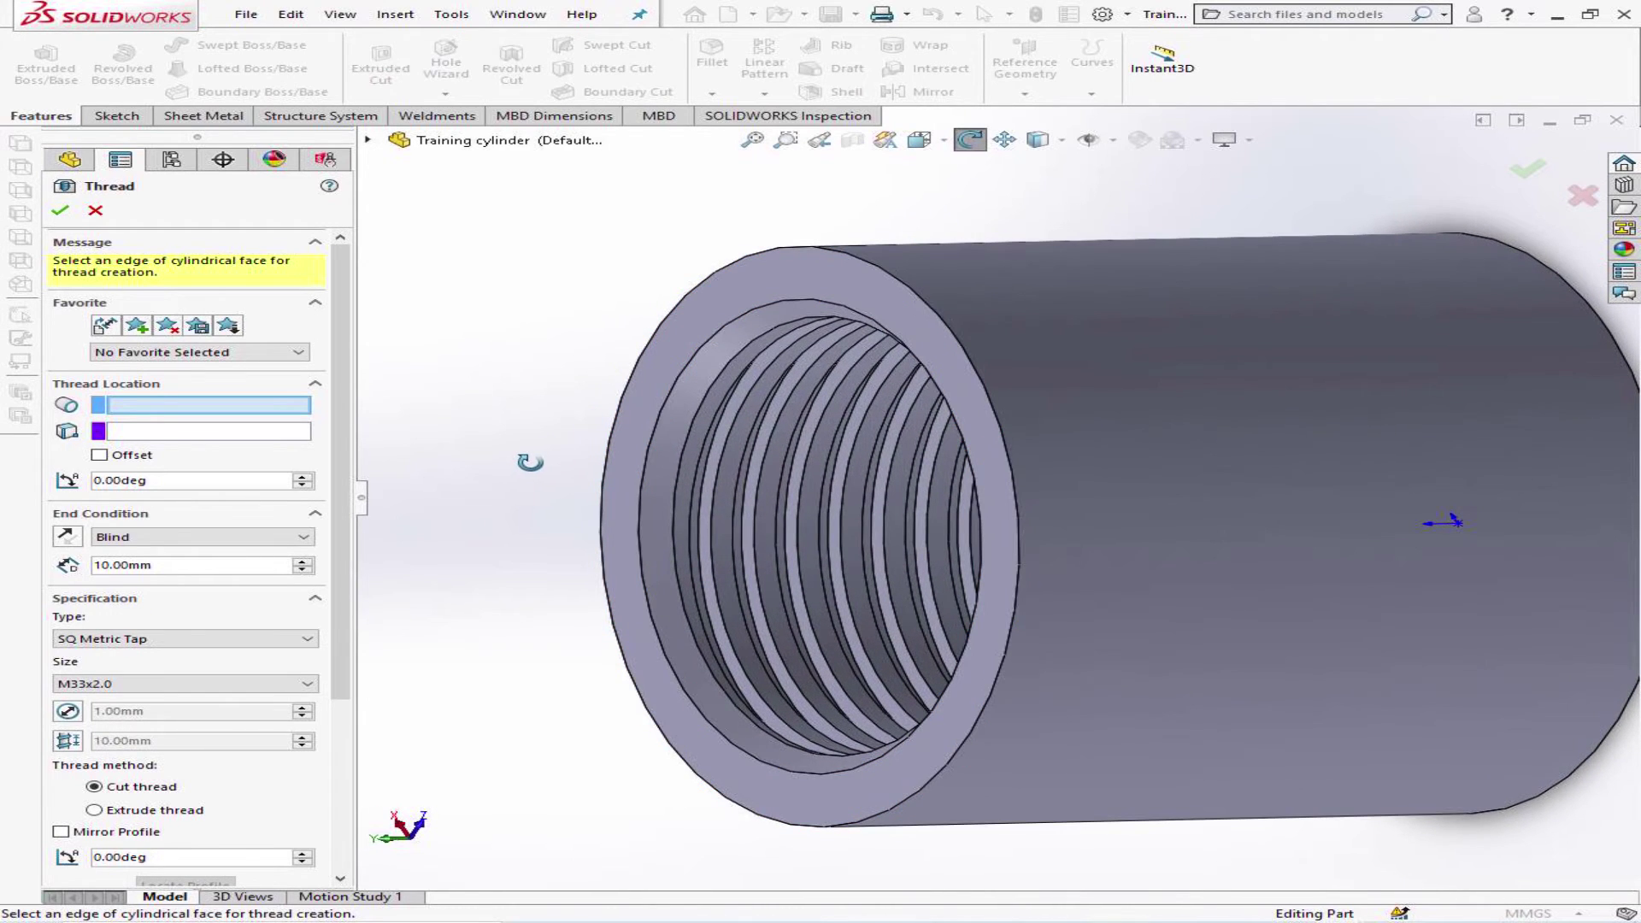
key(Escape)
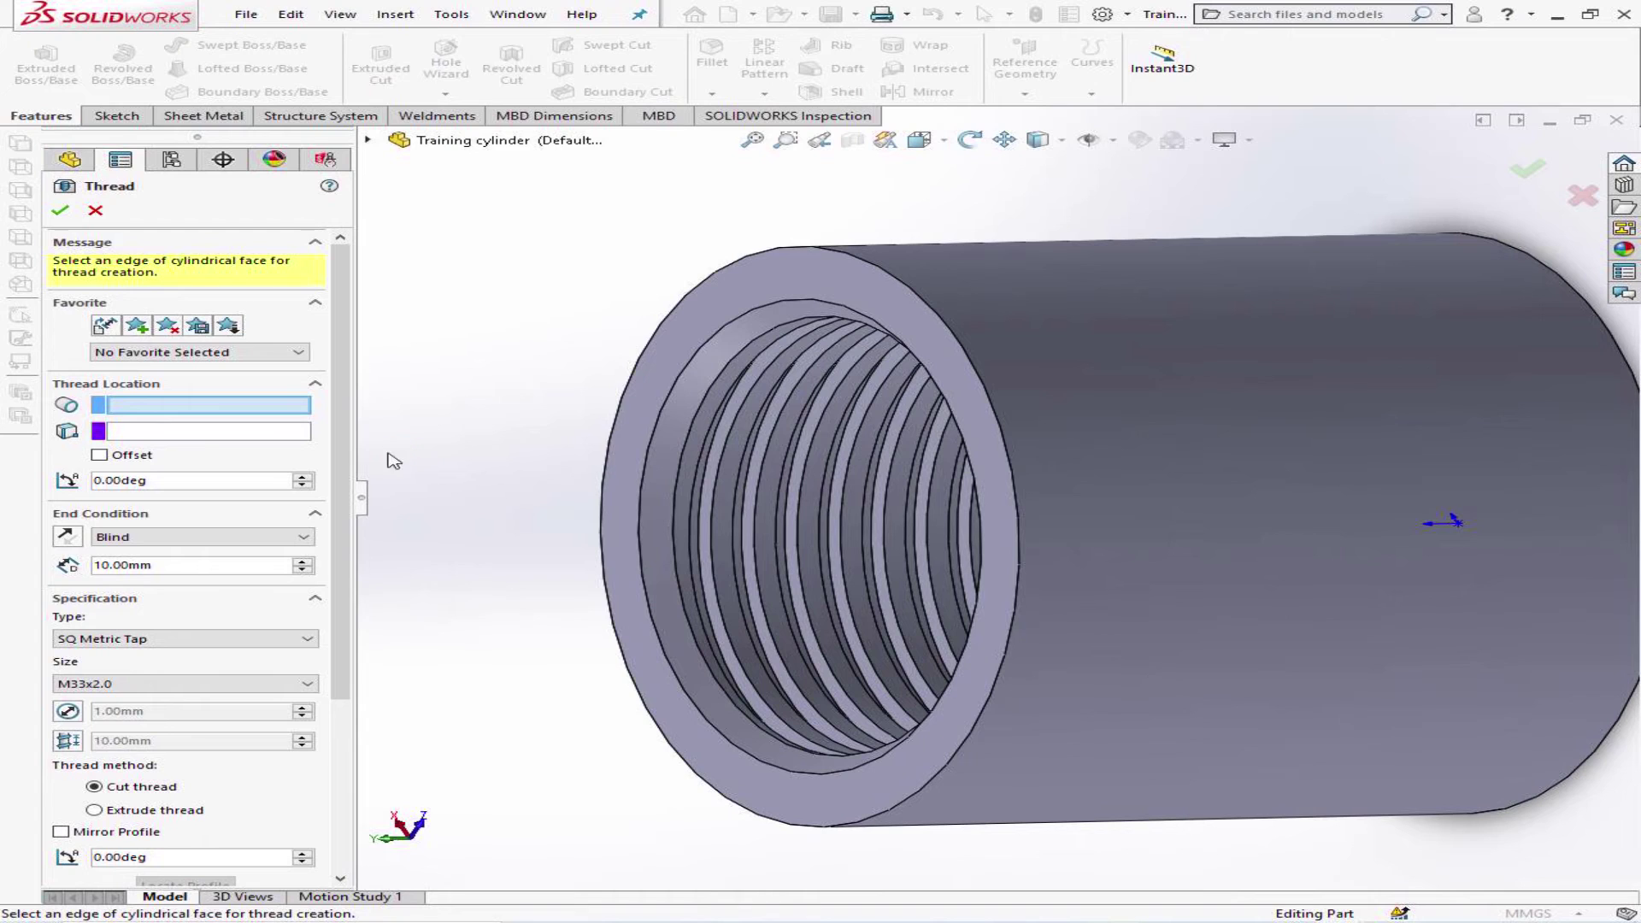
click(238, 406)
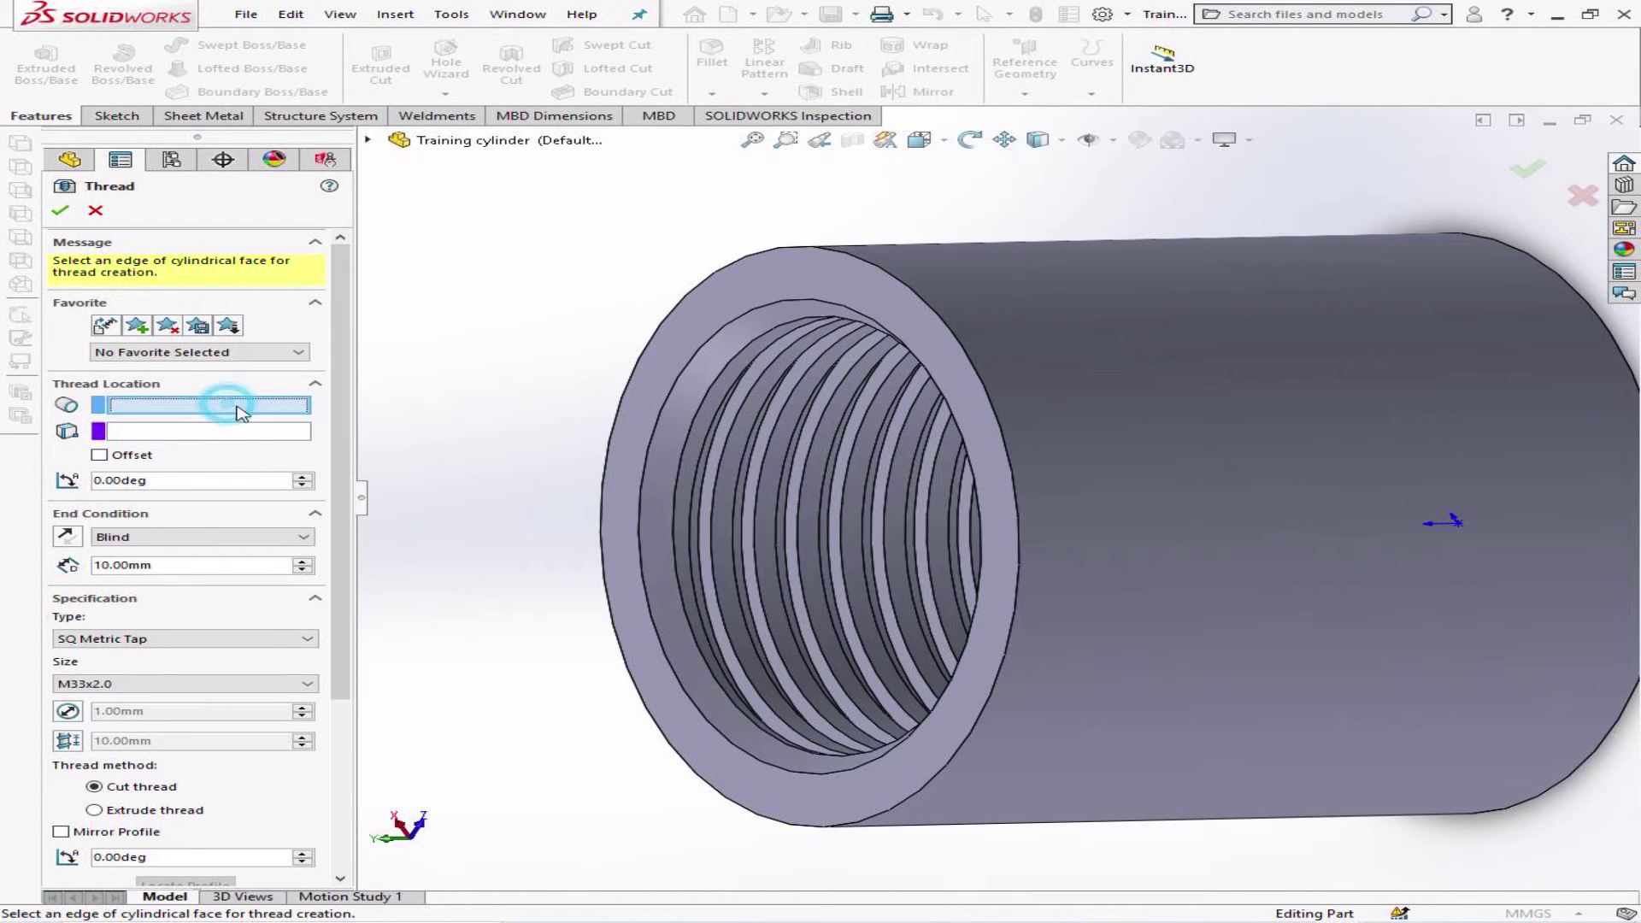
click(959, 339)
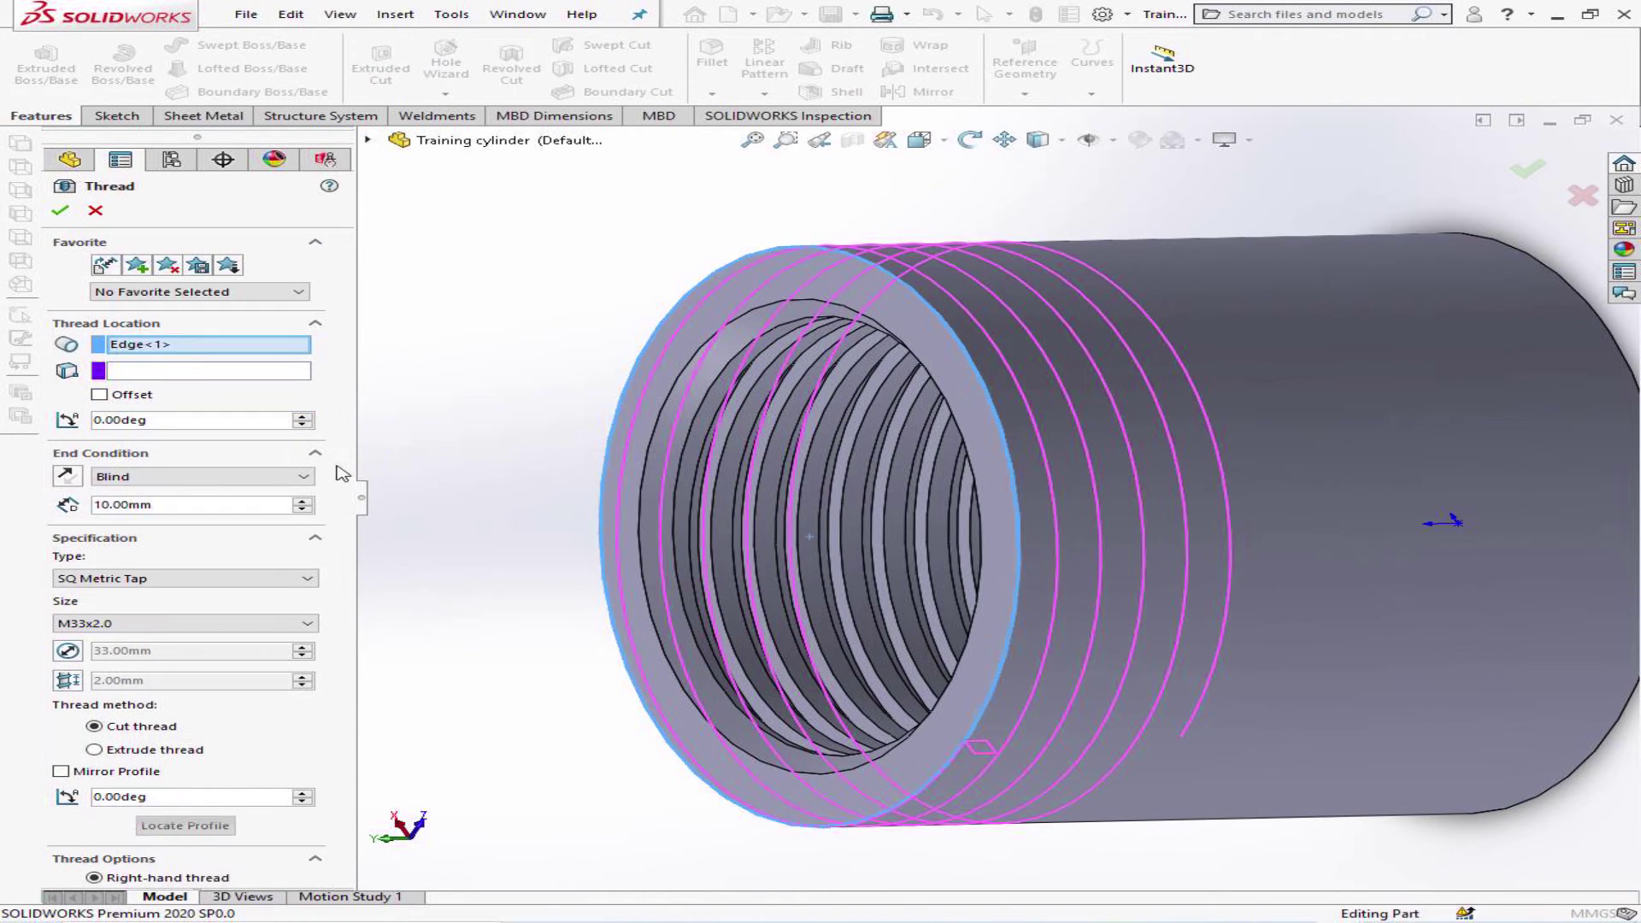
- Set the outer thread's depth to 20 mm and its type to SQ Metric Die
drag(342, 473, 340, 490)
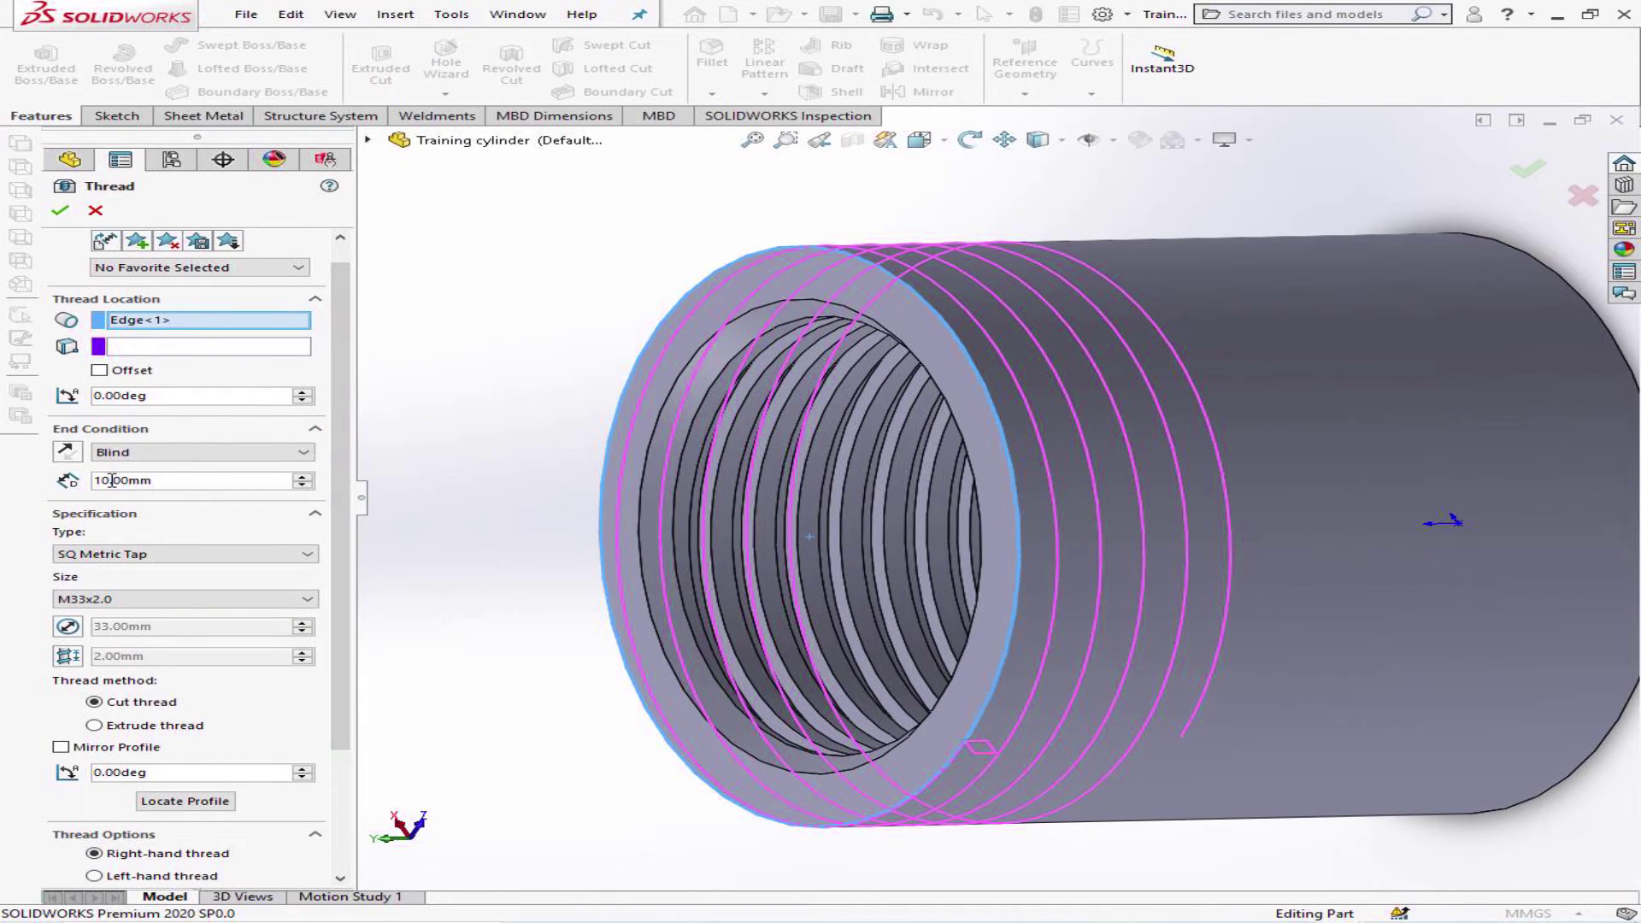
drag(94, 481, 118, 483)
text(20)
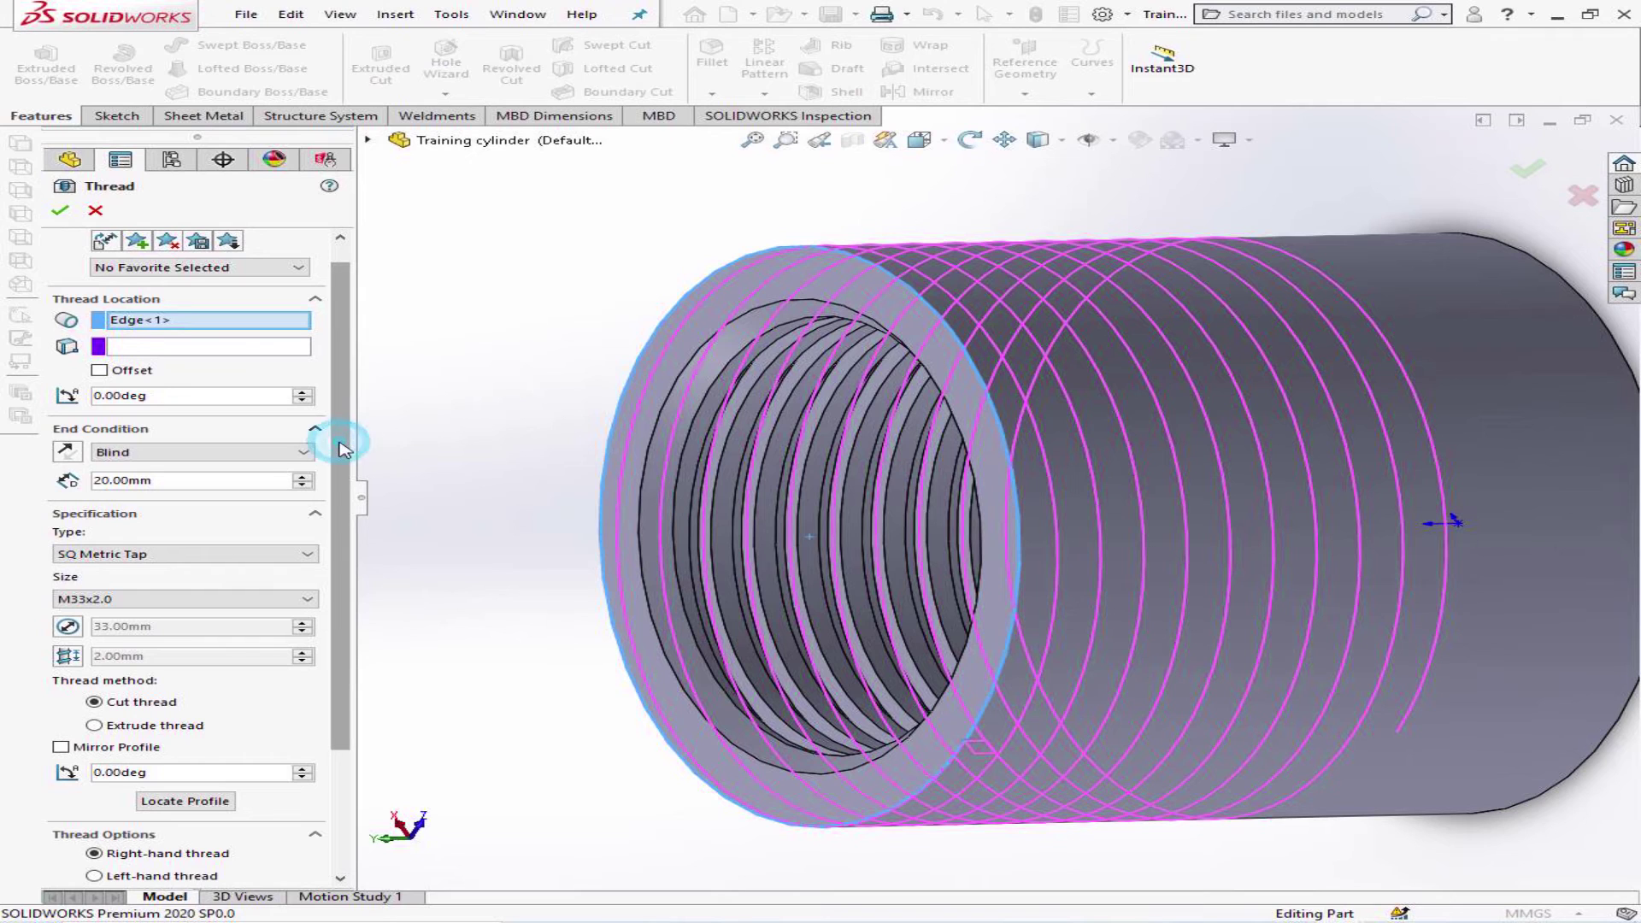
drag(341, 436, 338, 542)
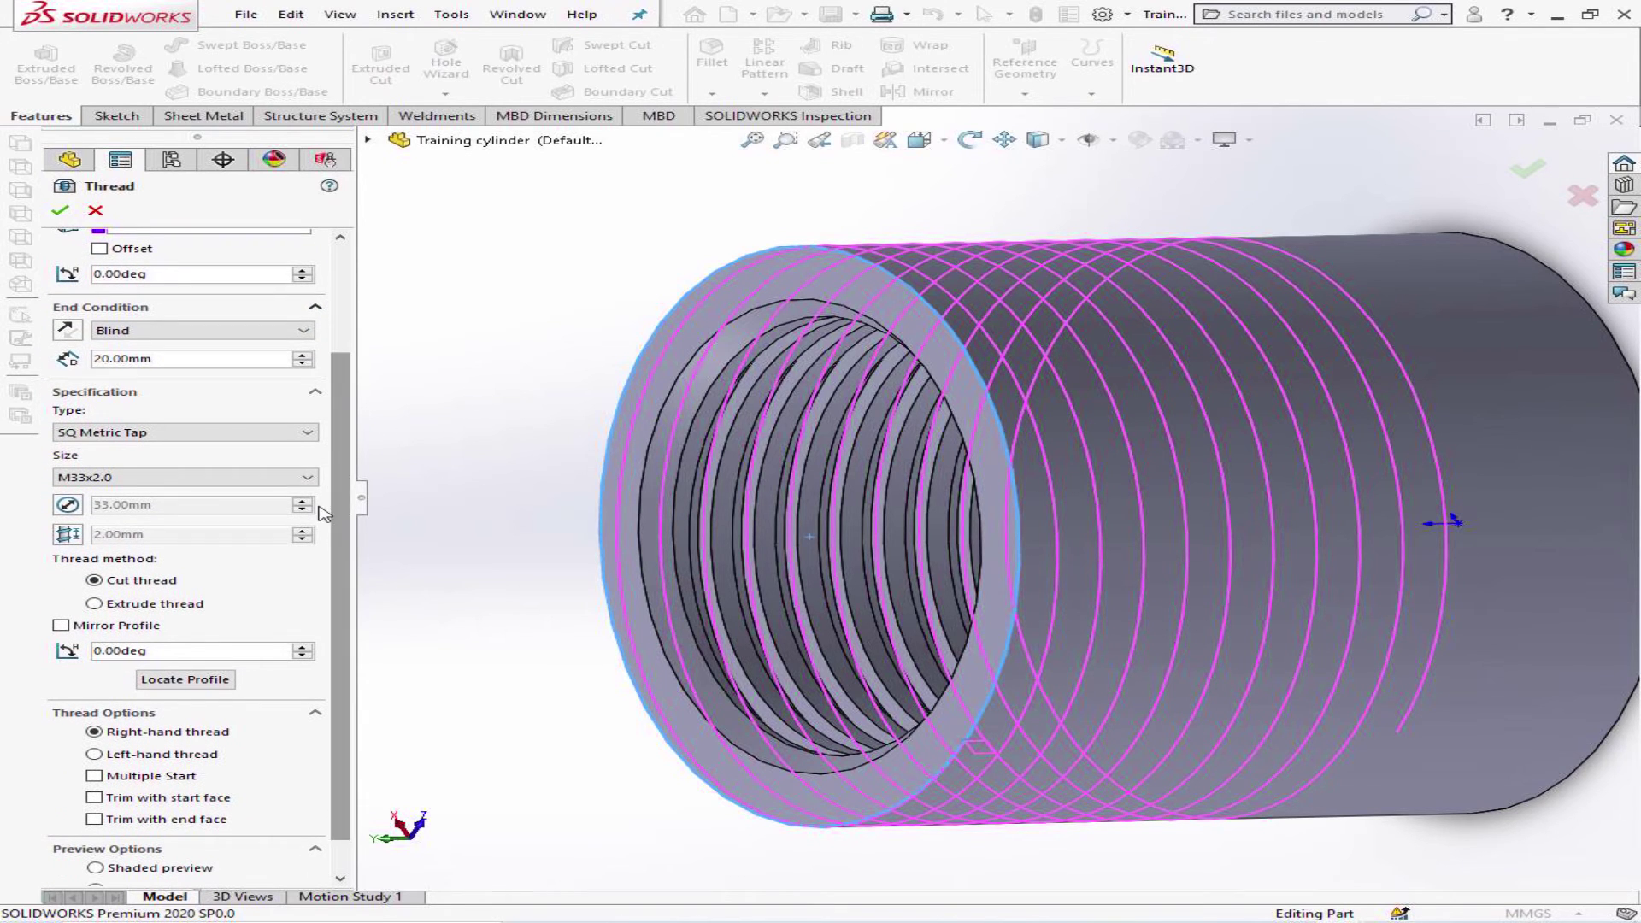
click(308, 434)
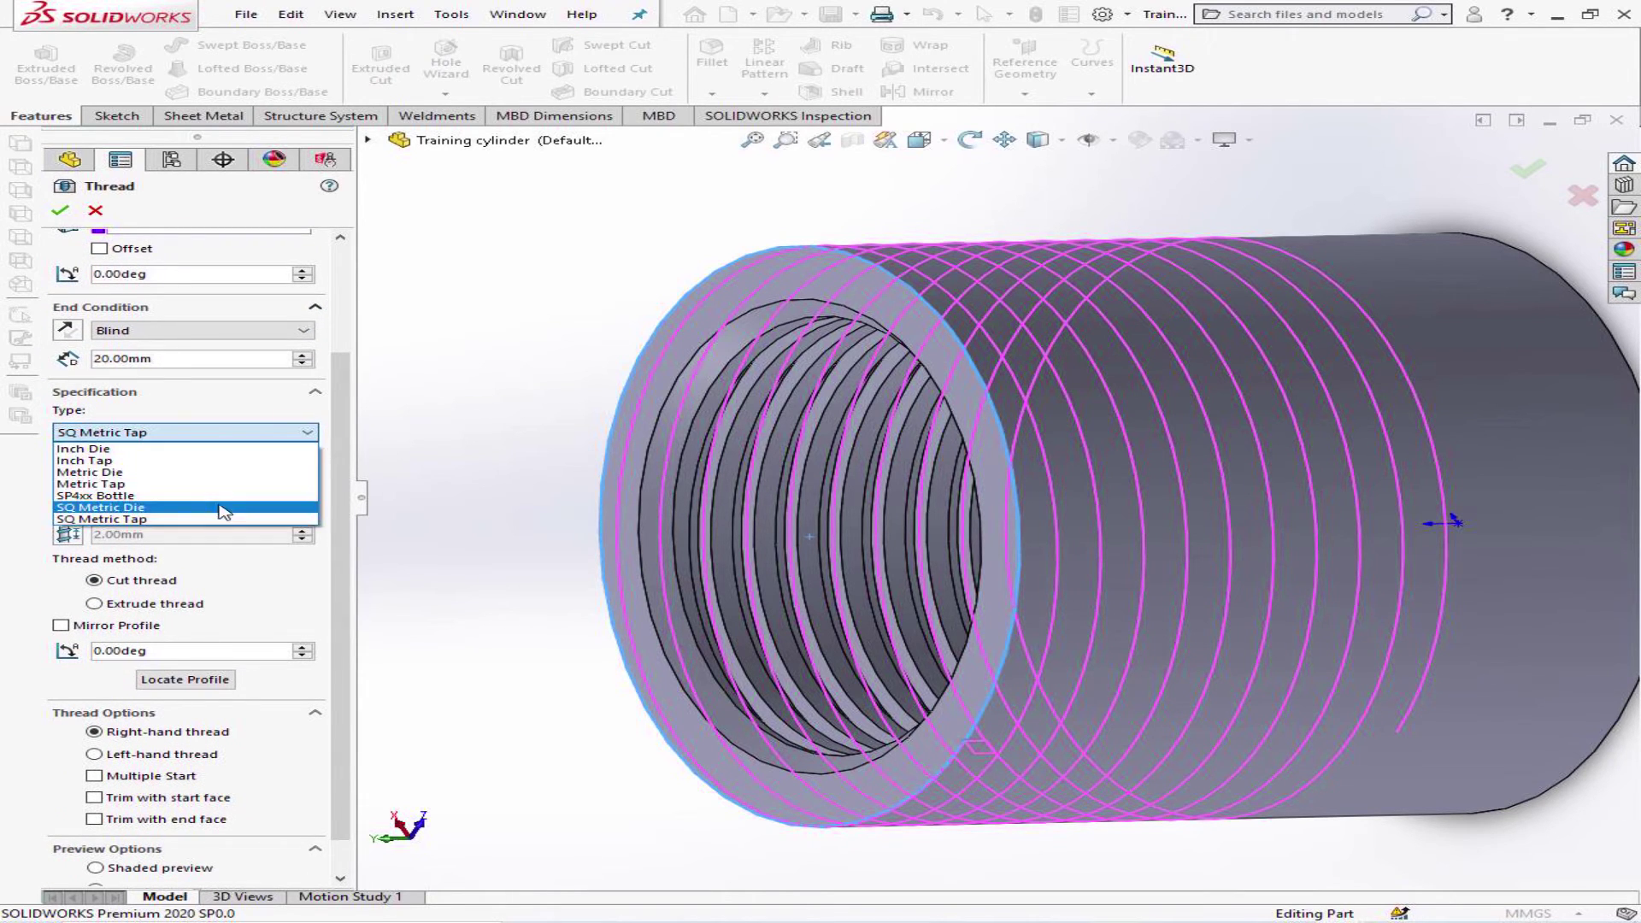
click(218, 510)
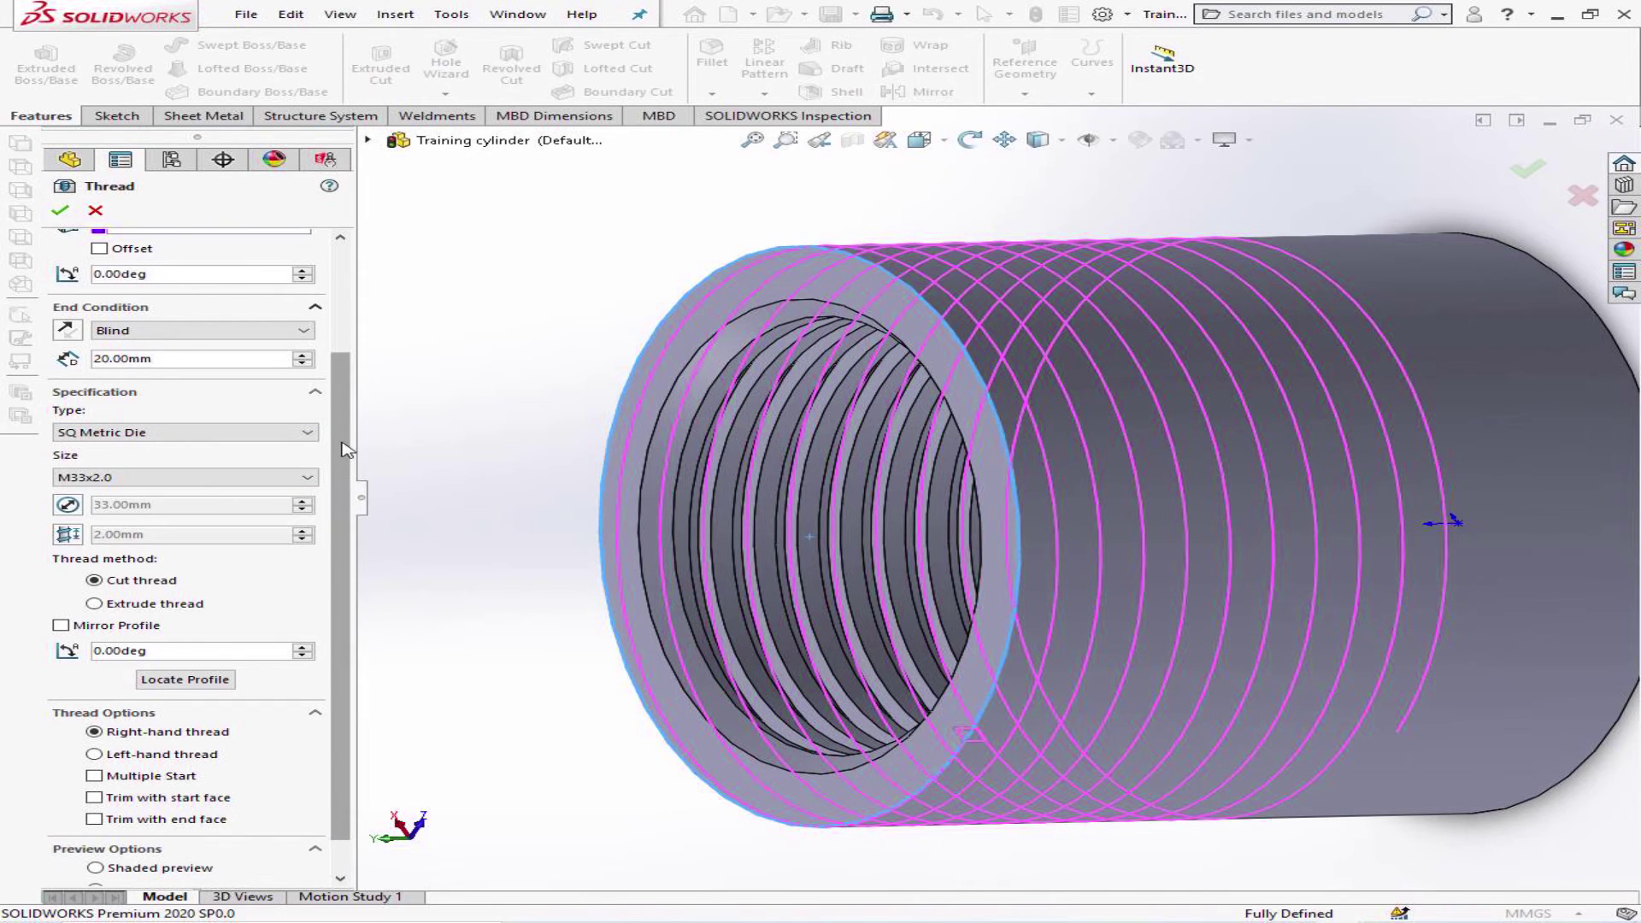
- Try to create the thread, then cancel it after the zero-thickness rebuild error
drag(342, 449, 339, 491)
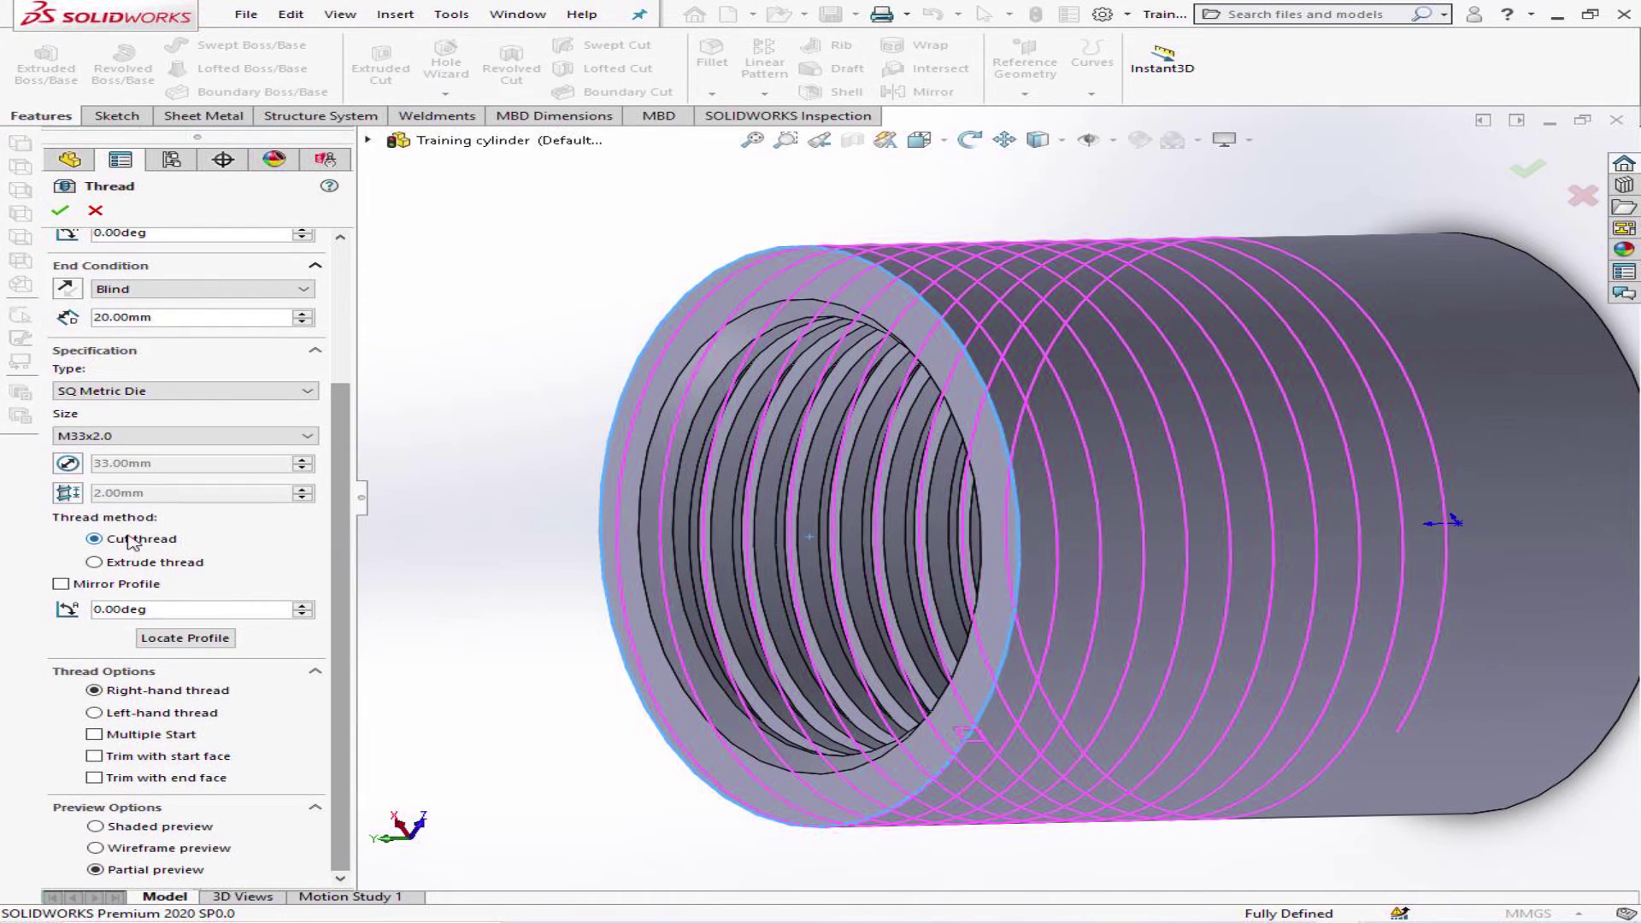
drag(348, 584, 357, 357)
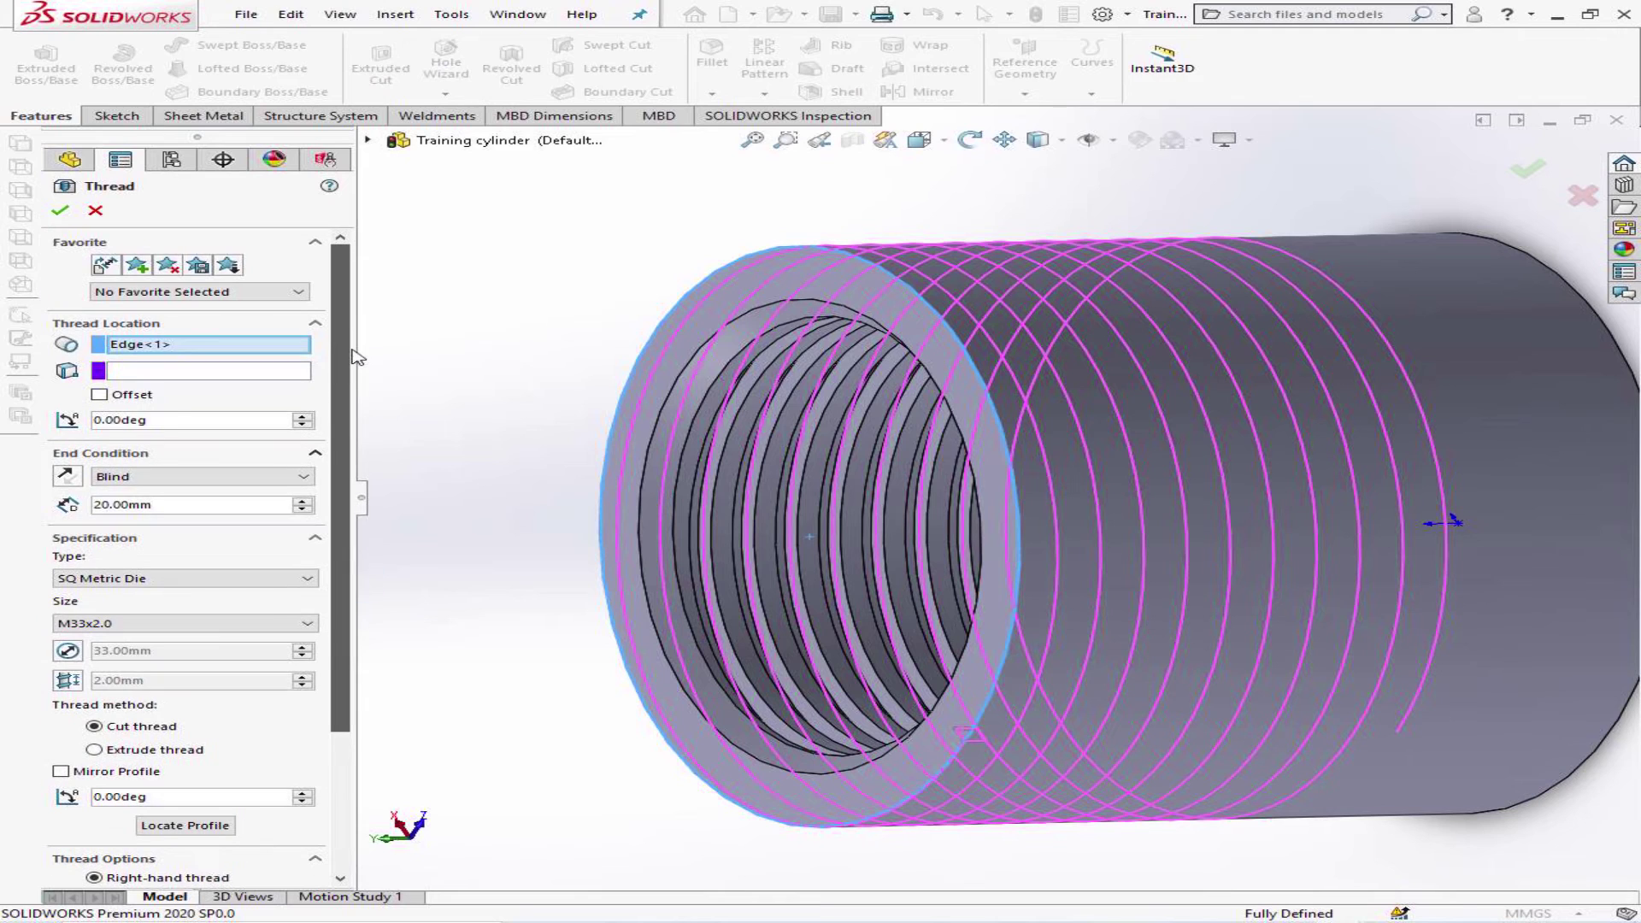
click(60, 211)
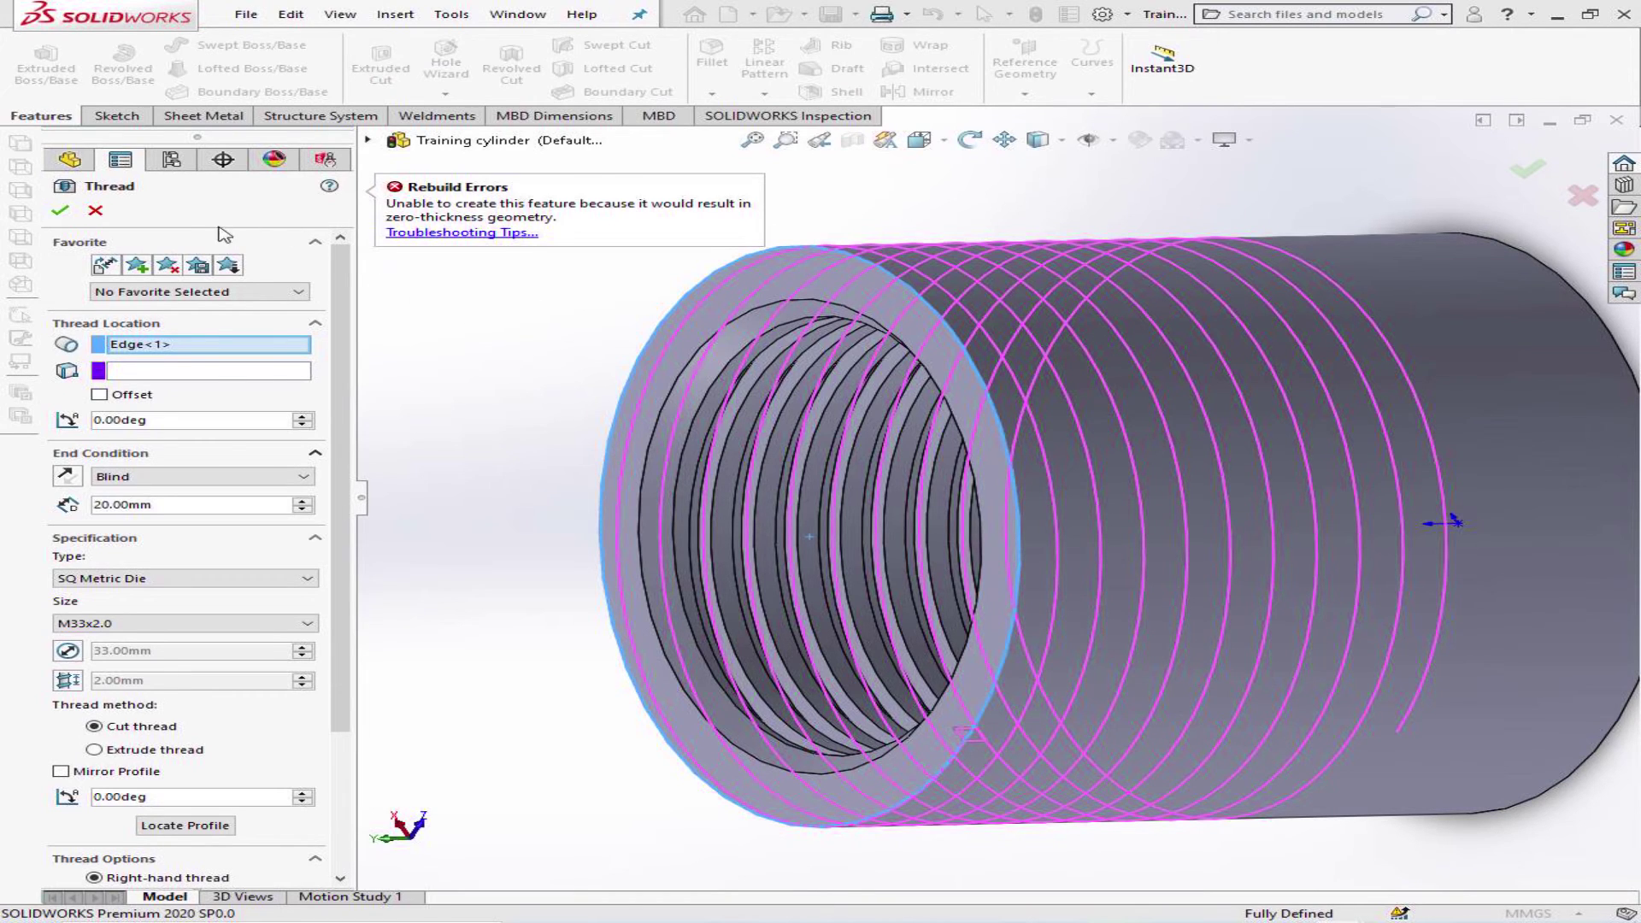
click(95, 210)
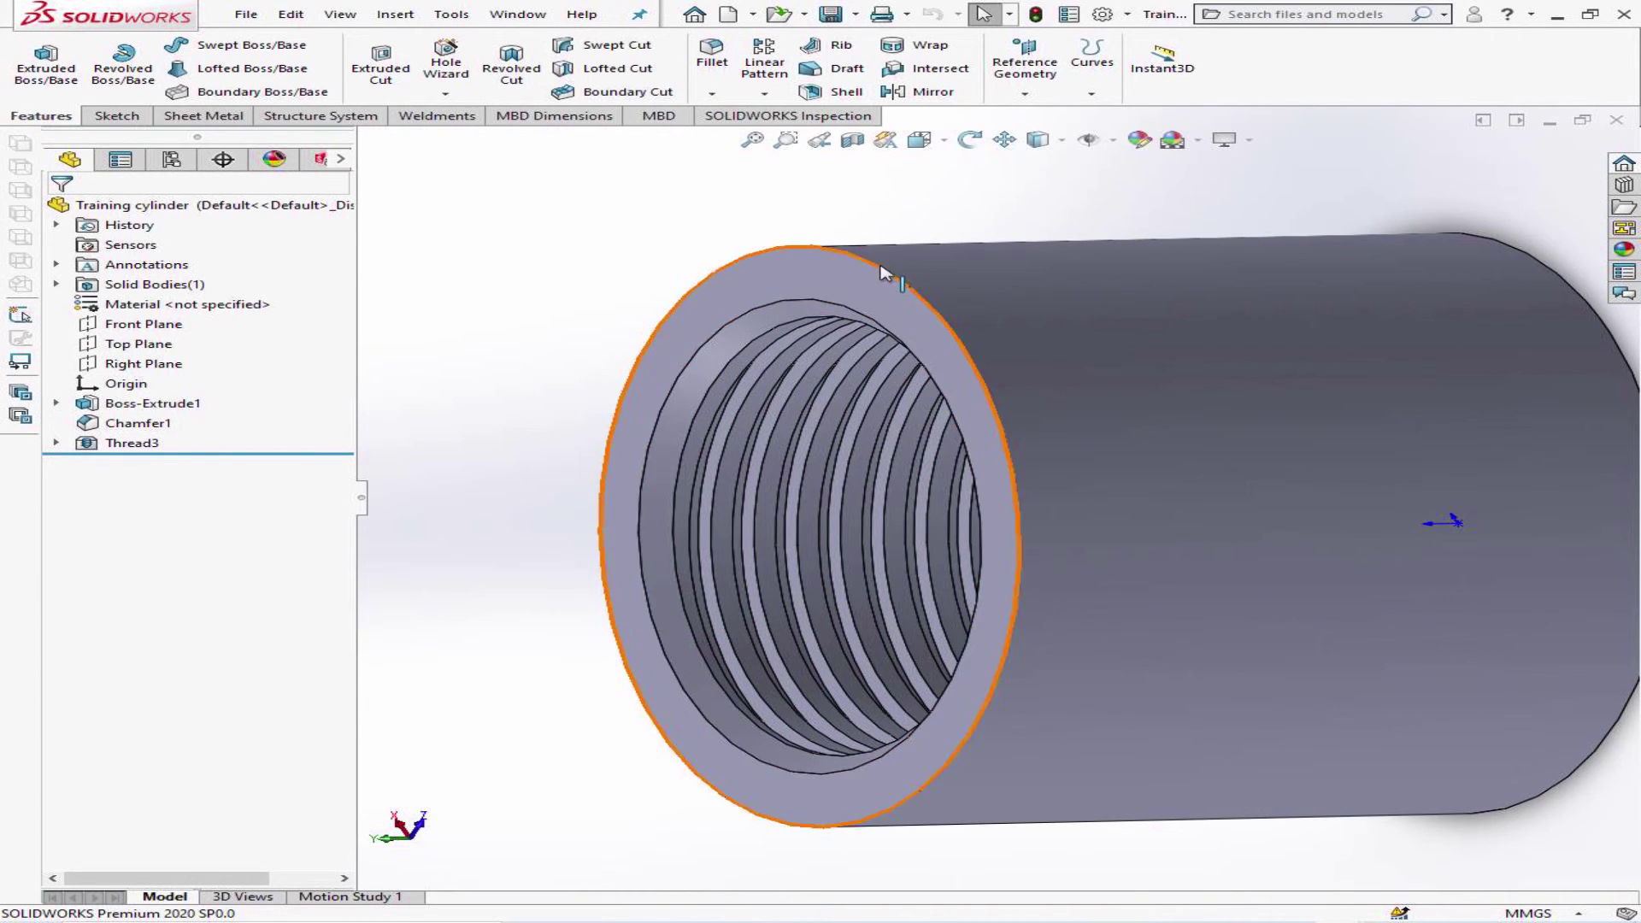
- Start a chamfer on the cylinder's outer front edge and flip its direction
click(715, 94)
click(740, 136)
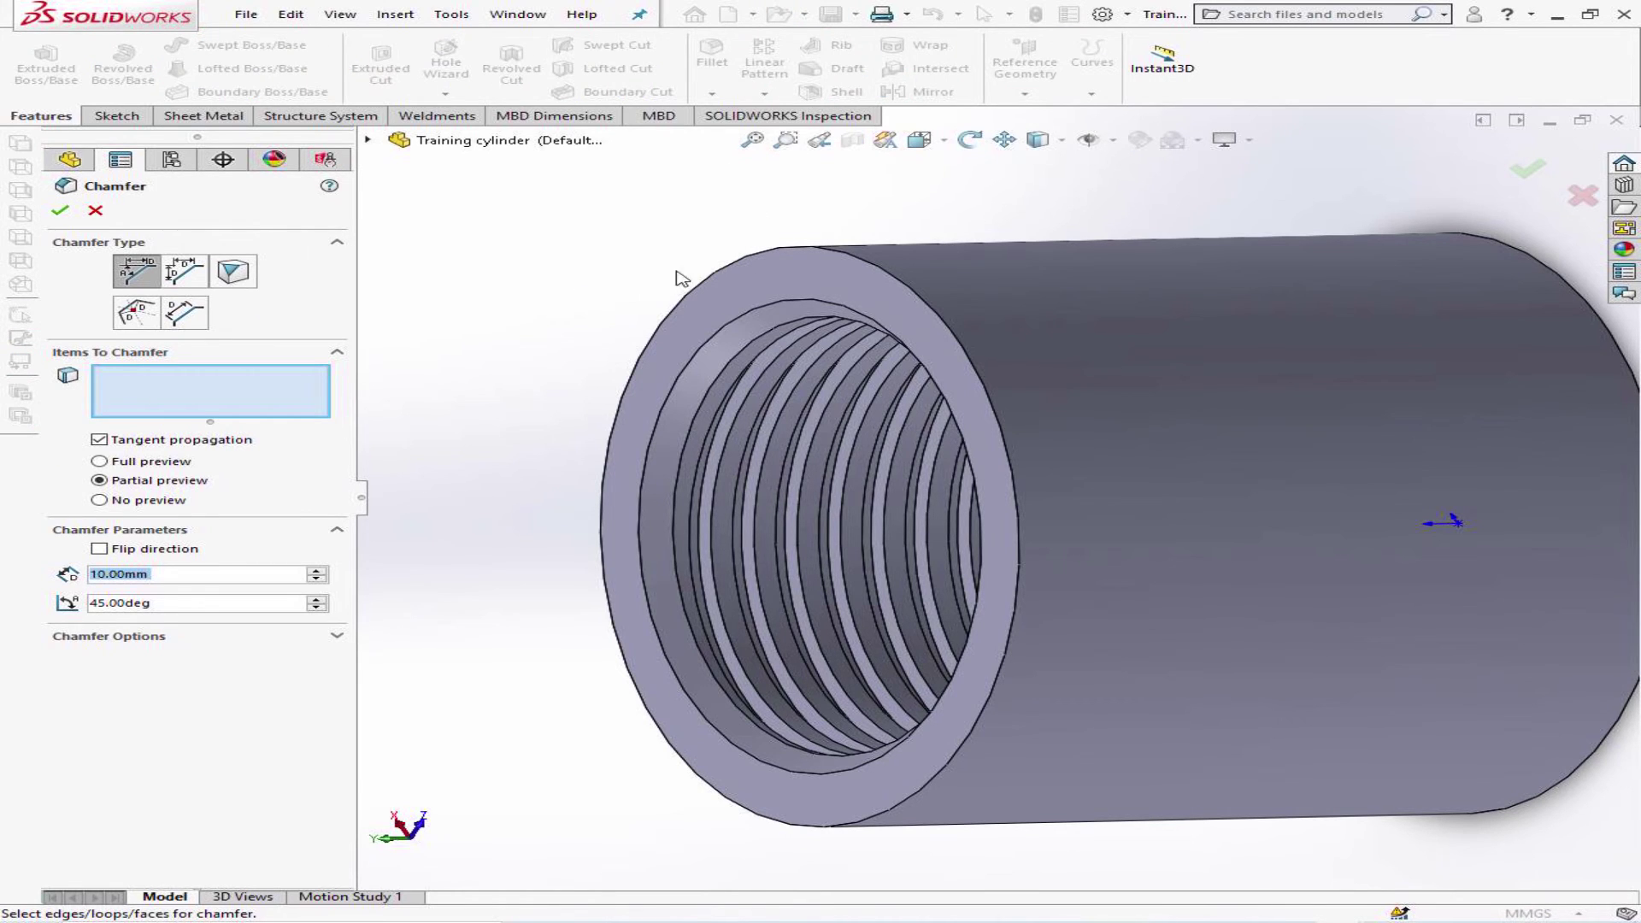
click(744, 262)
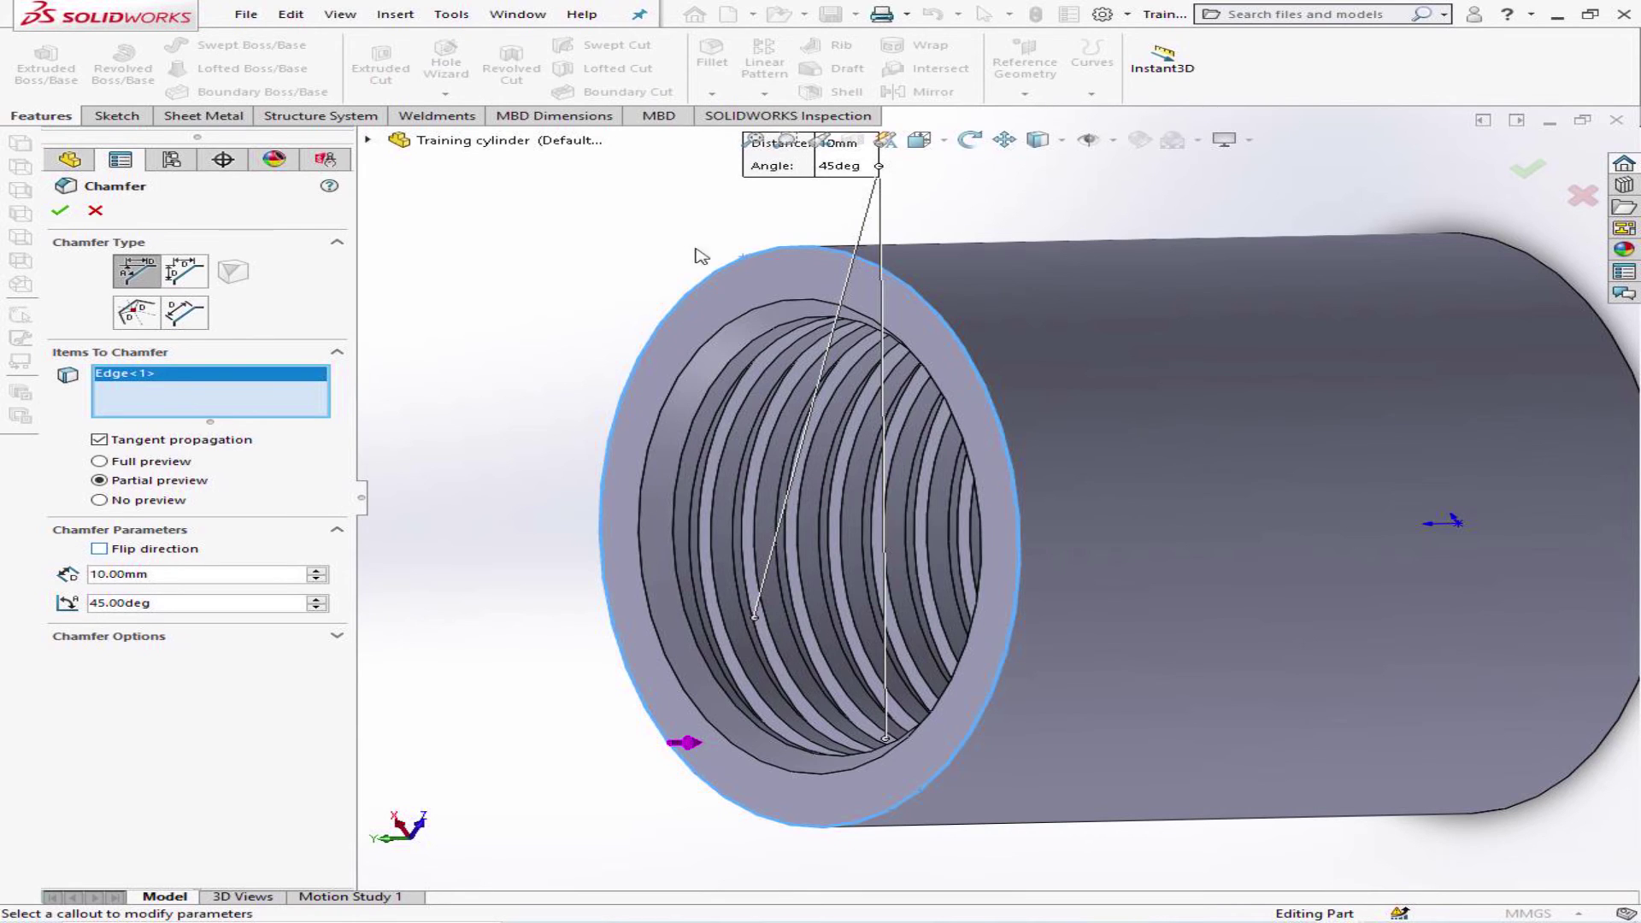
click(969, 139)
drag(581, 286, 572, 372)
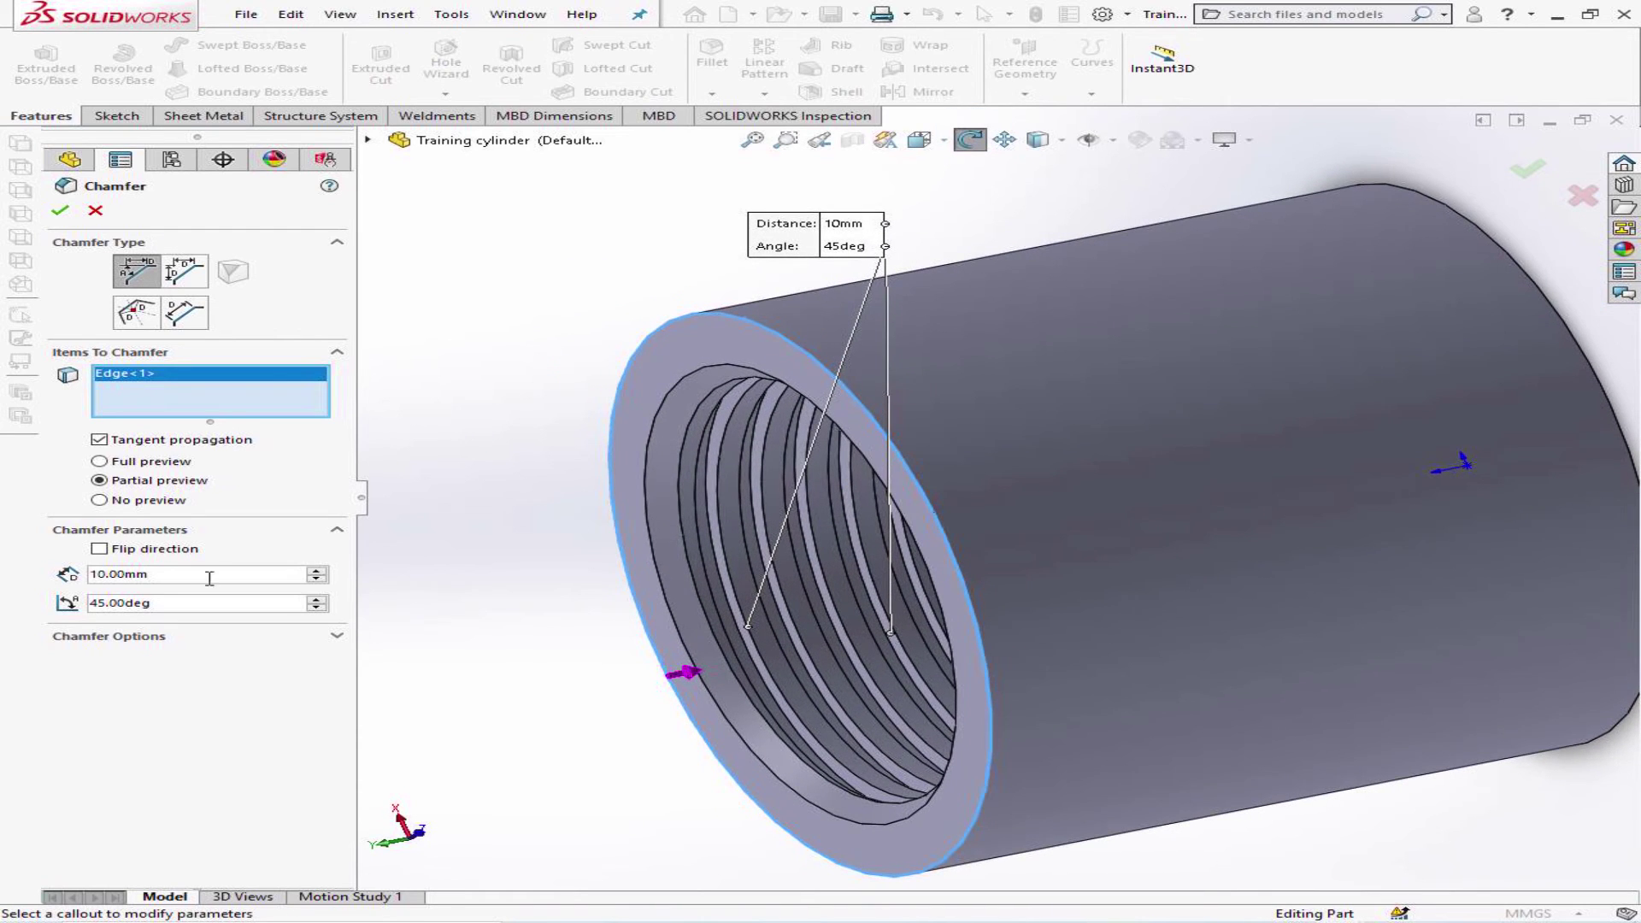
click(99, 549)
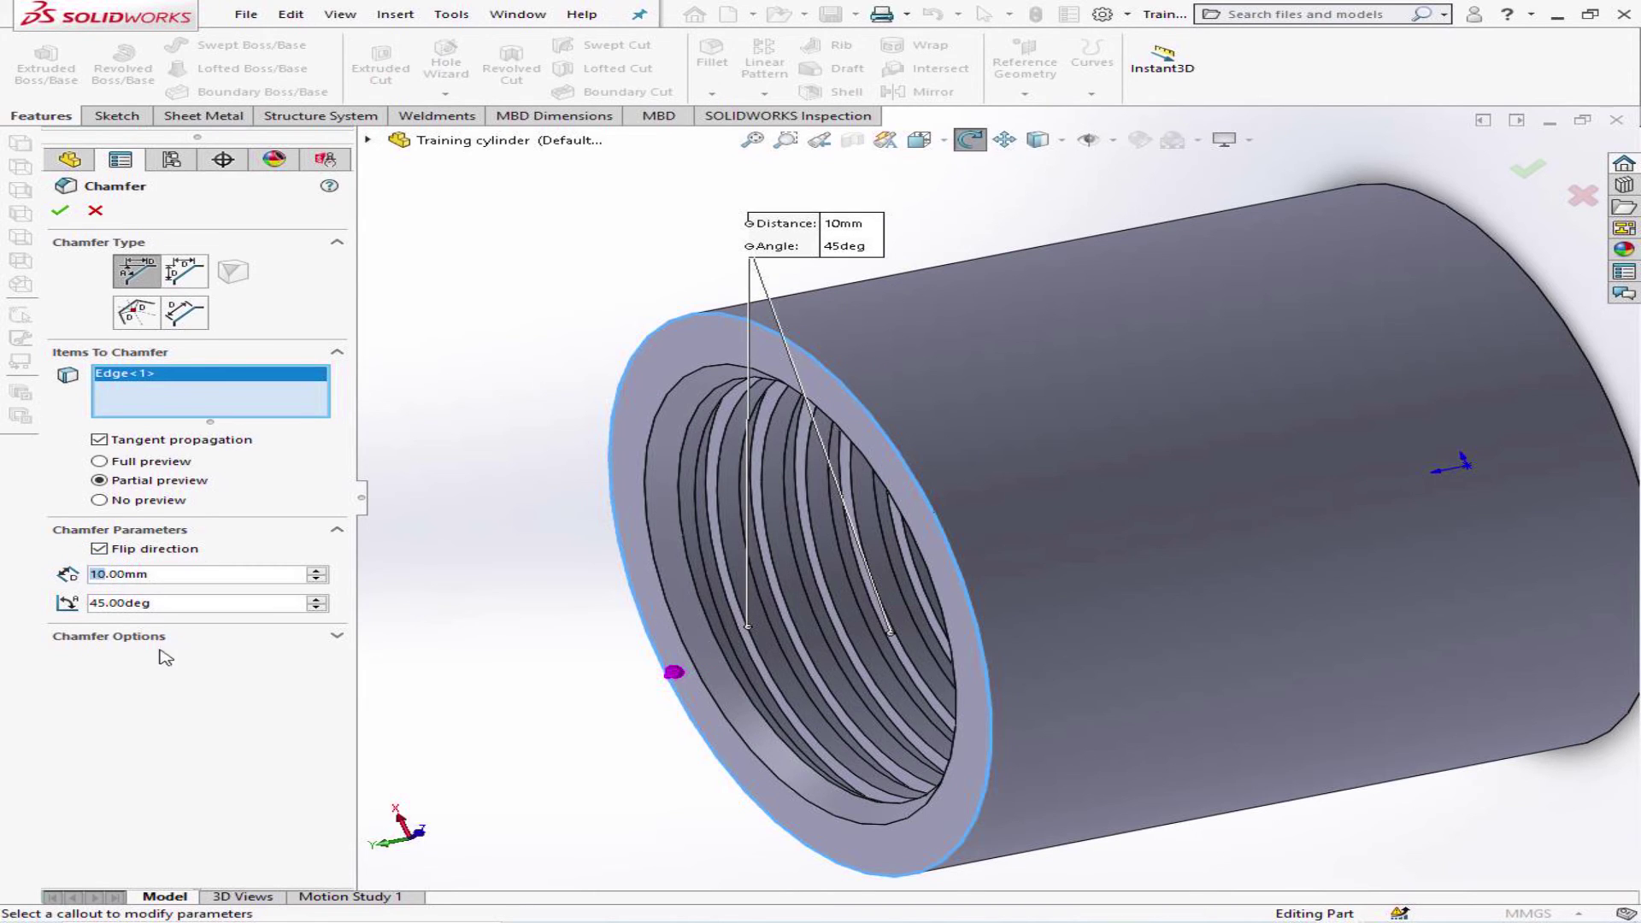
- Set the chamfer distance to 1.5 mm at 45° and create Chamfer2
text(2)
key(Return)
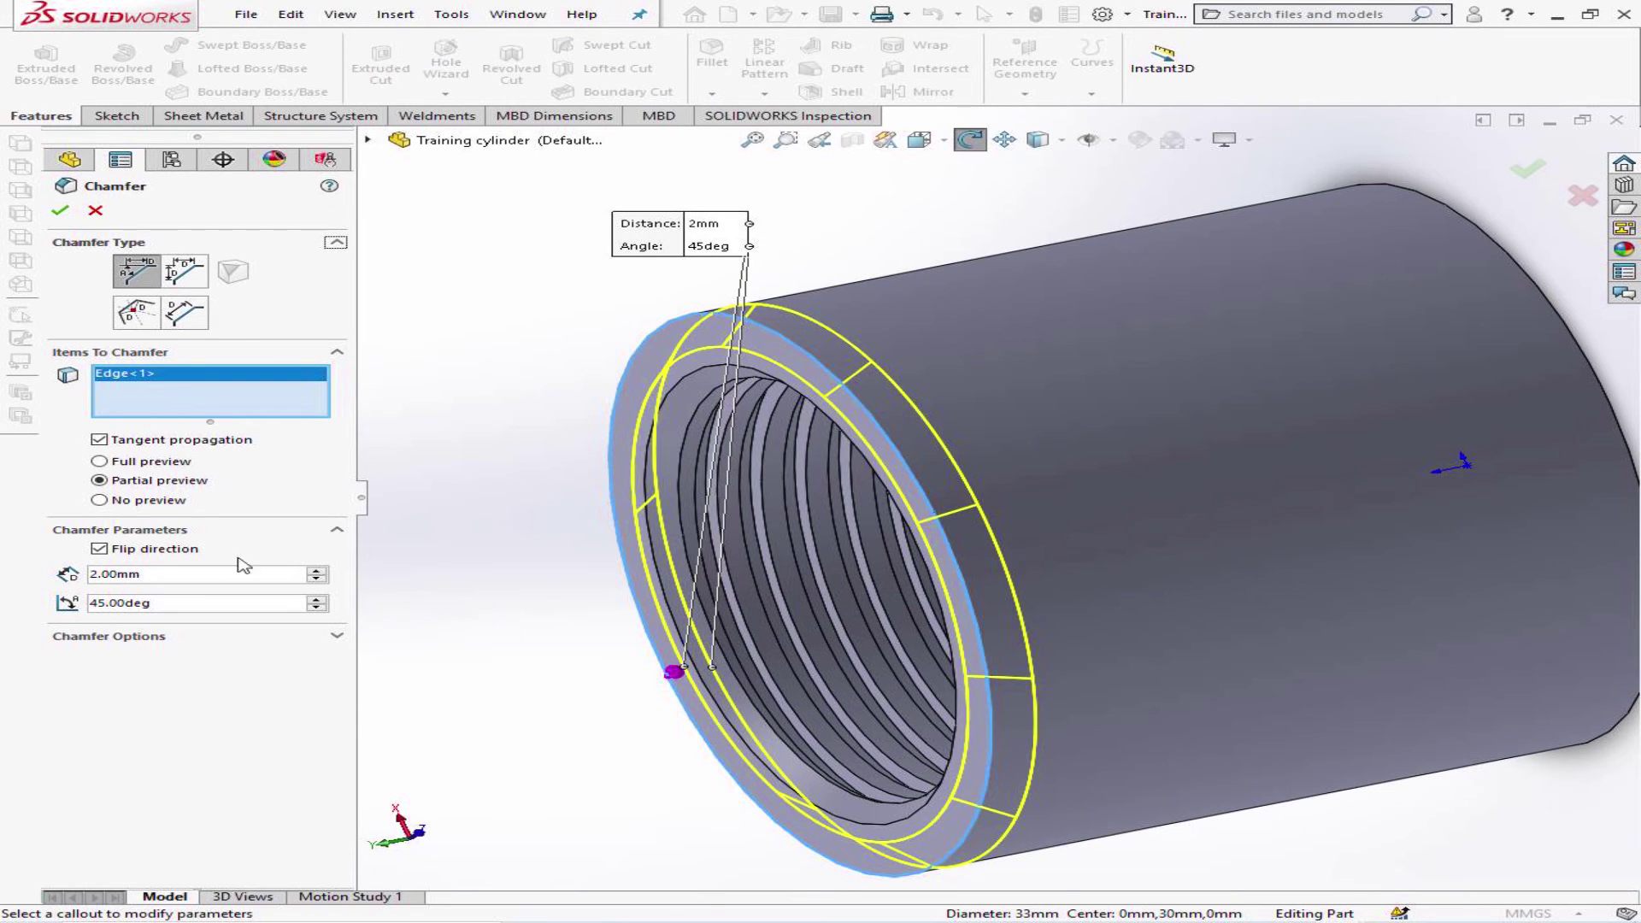
right_click(85, 575)
text(1.5)
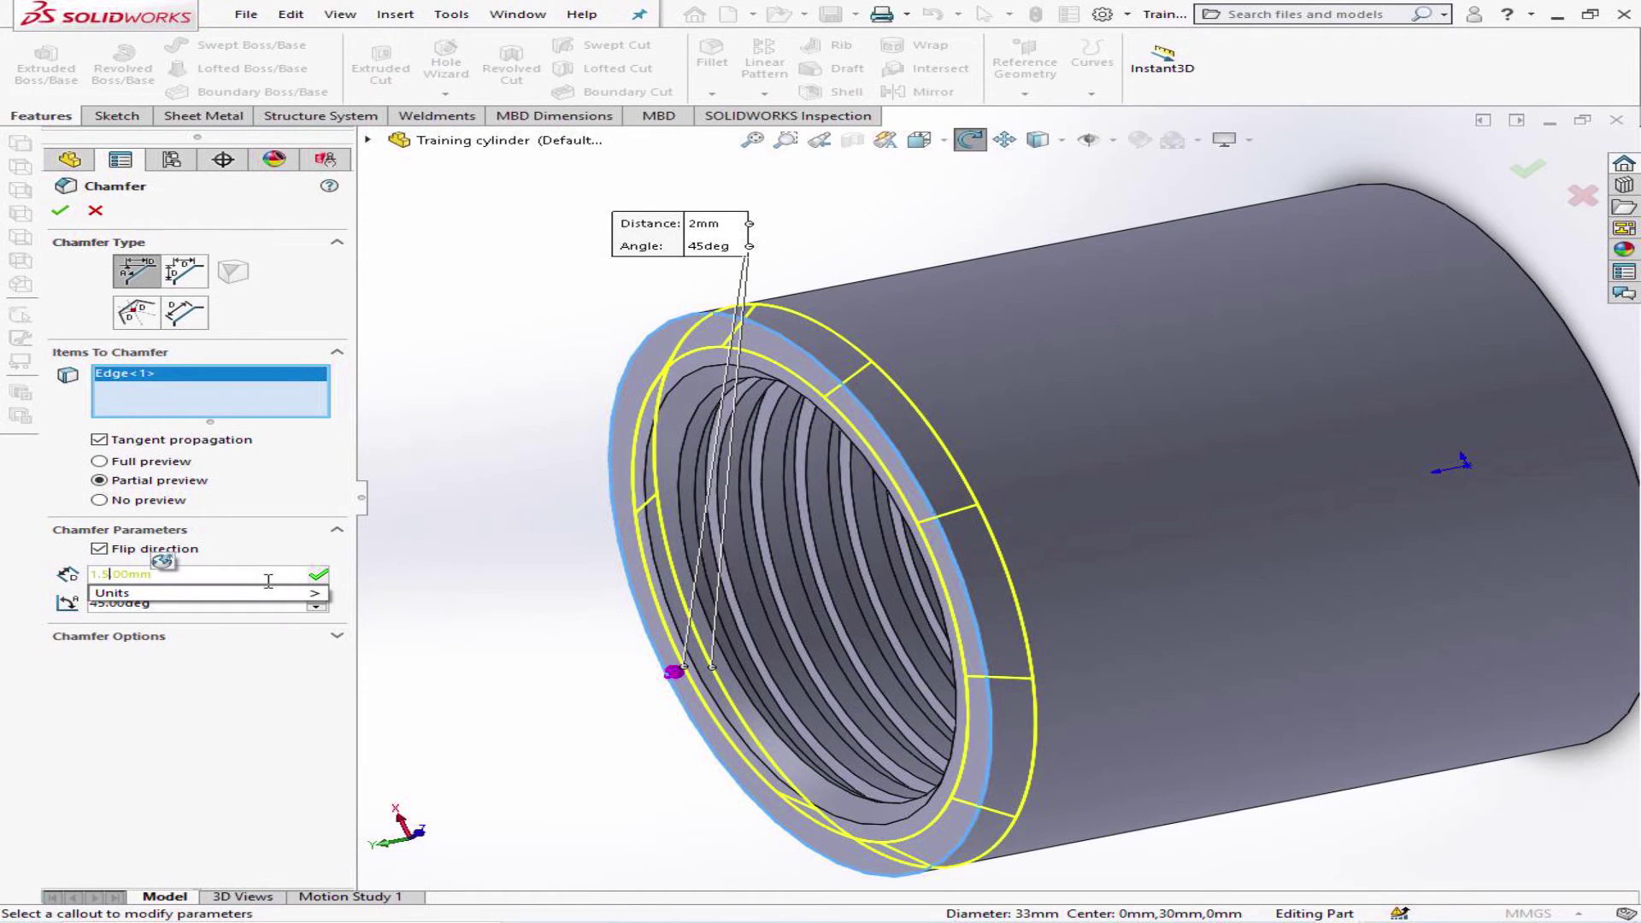
key(Delete)
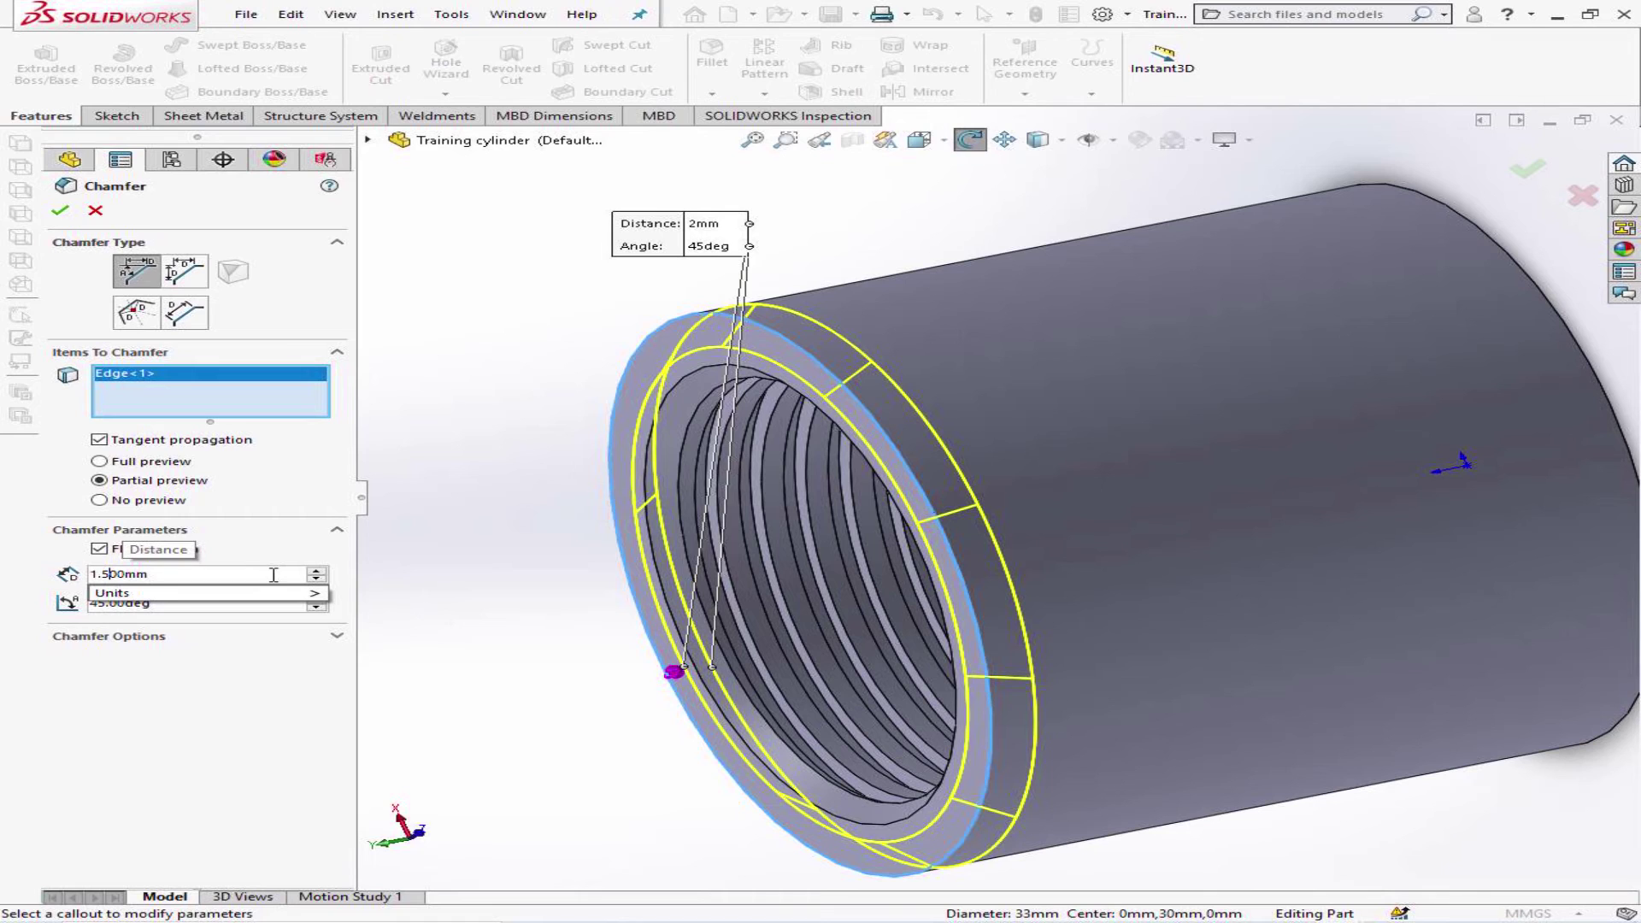
key(Return)
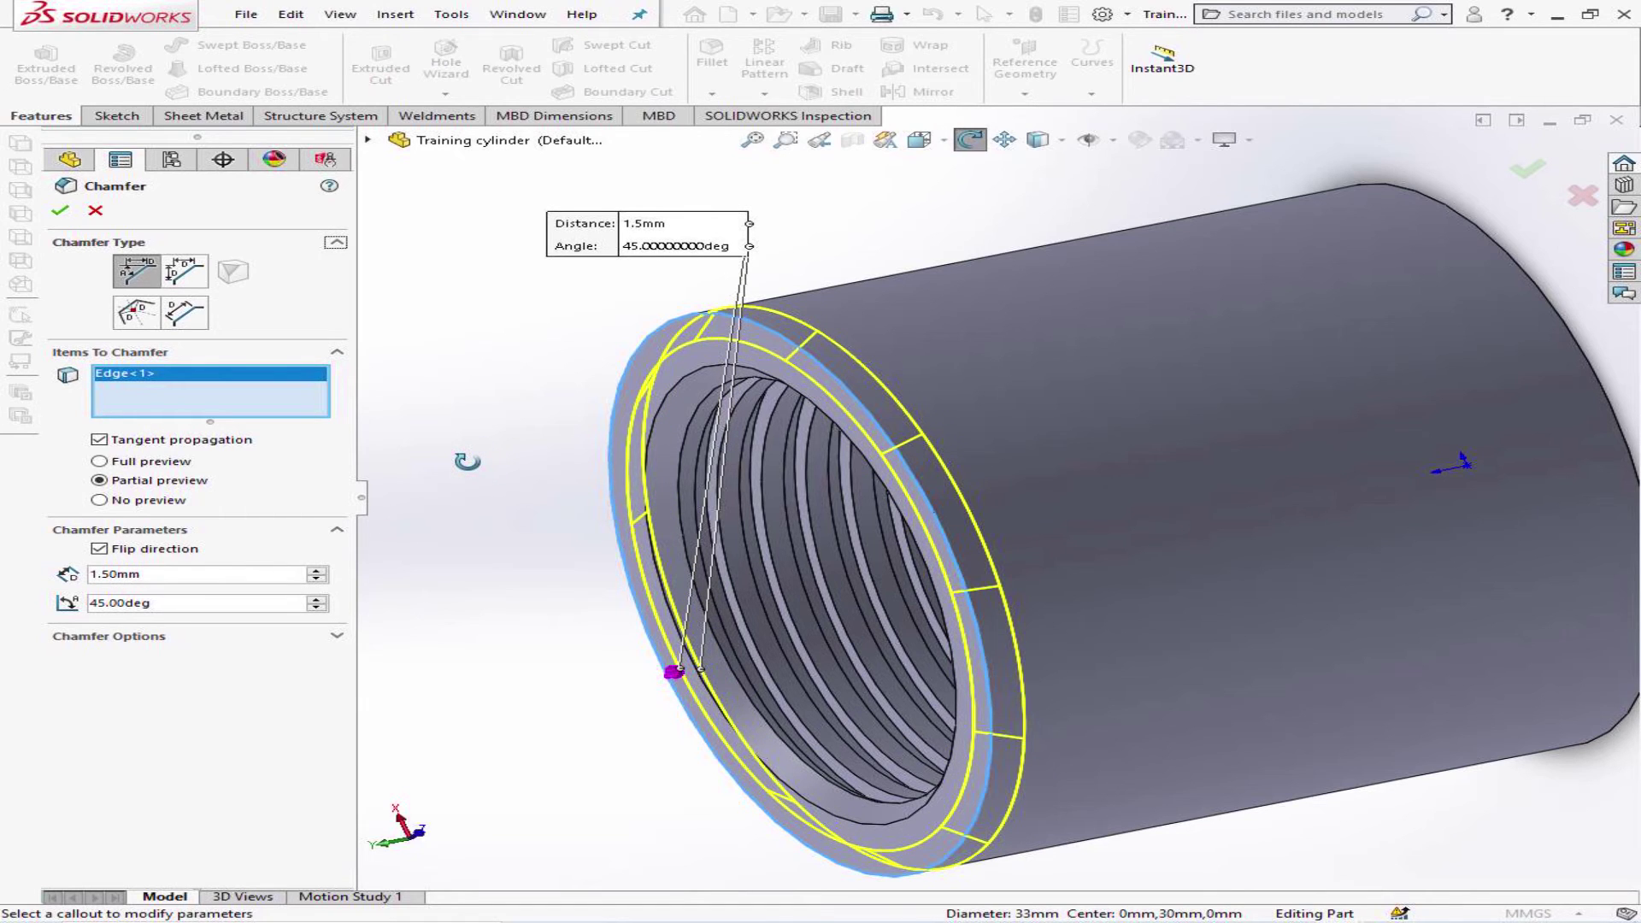
click(60, 210)
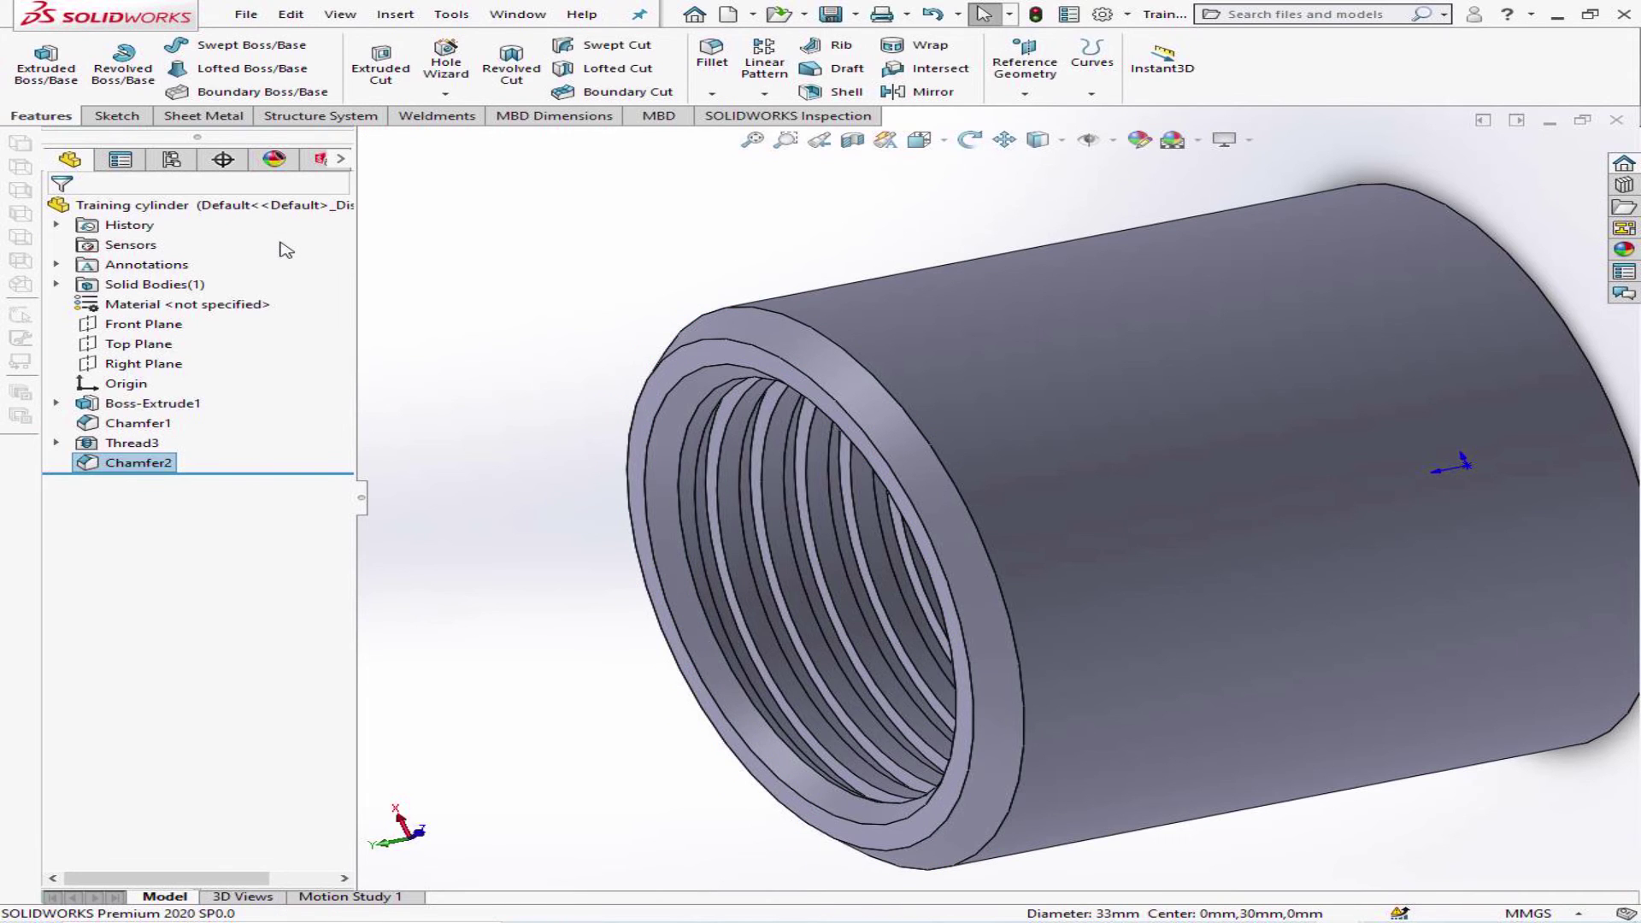
- Start a new Thread feature on the chamfered outer front rim of the cylinder
click(969, 139)
drag(539, 353, 512, 309)
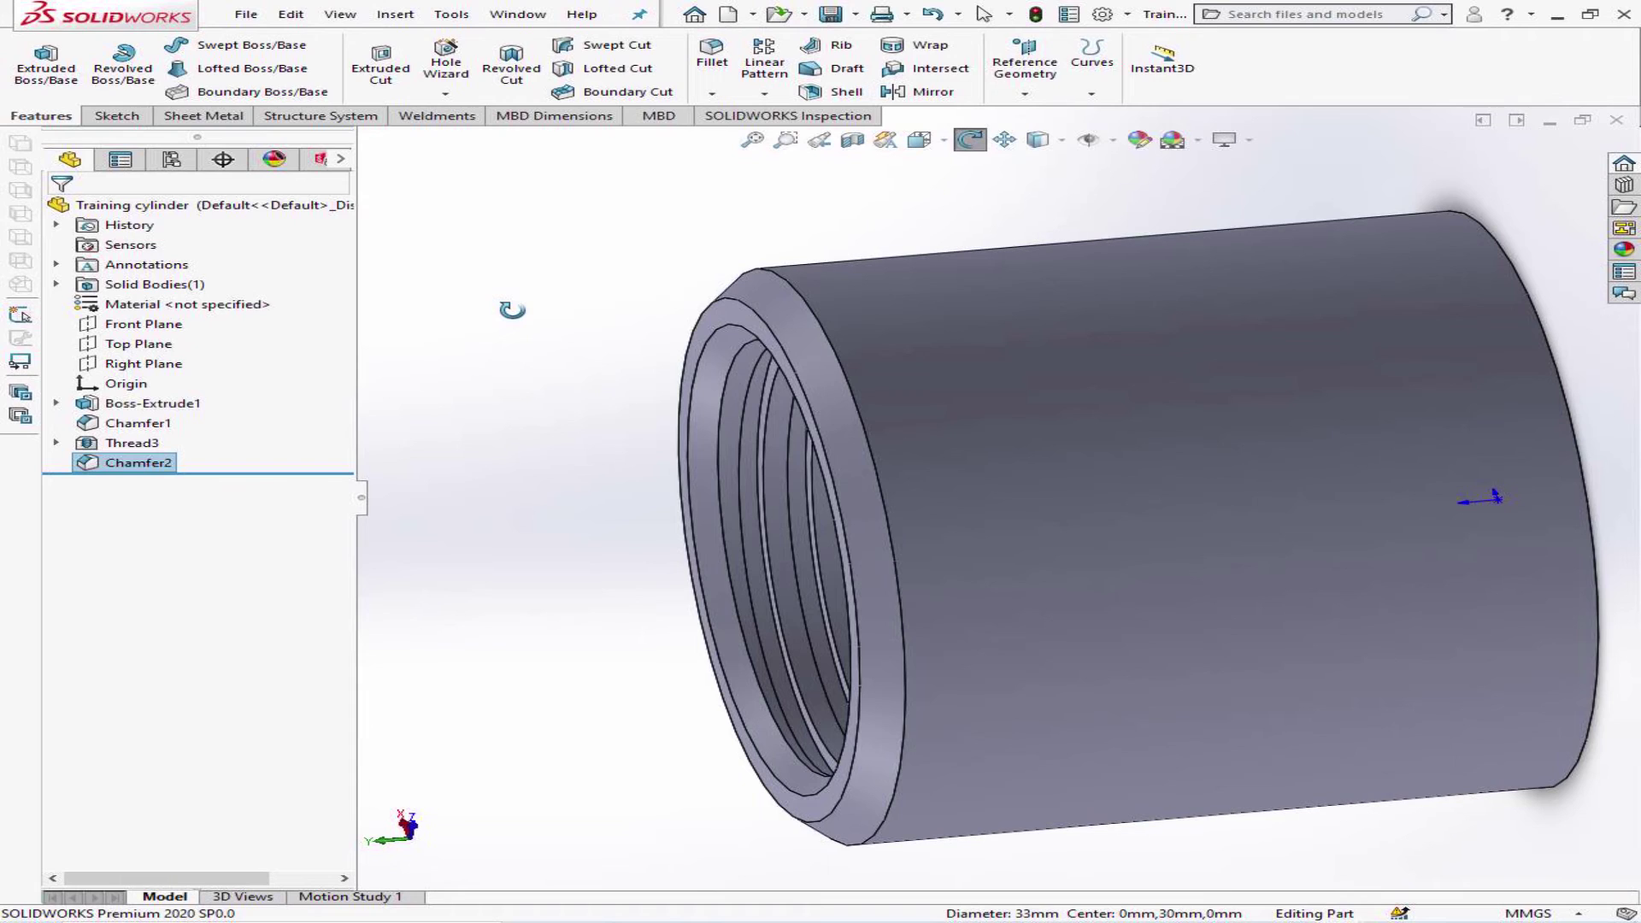
key(Escape)
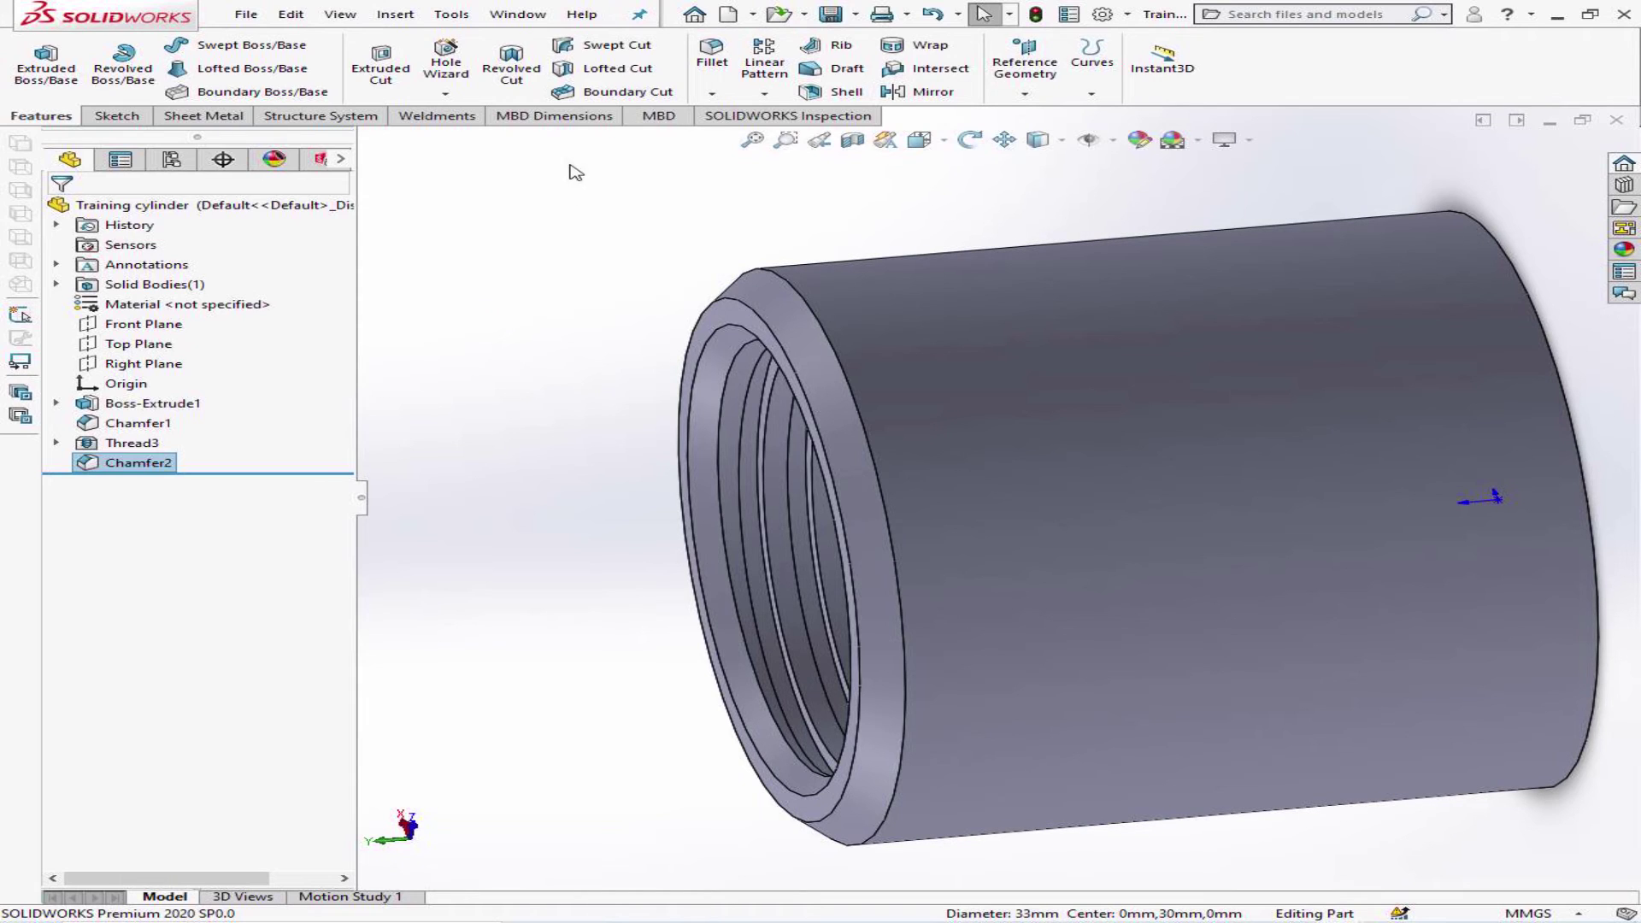
click(445, 93)
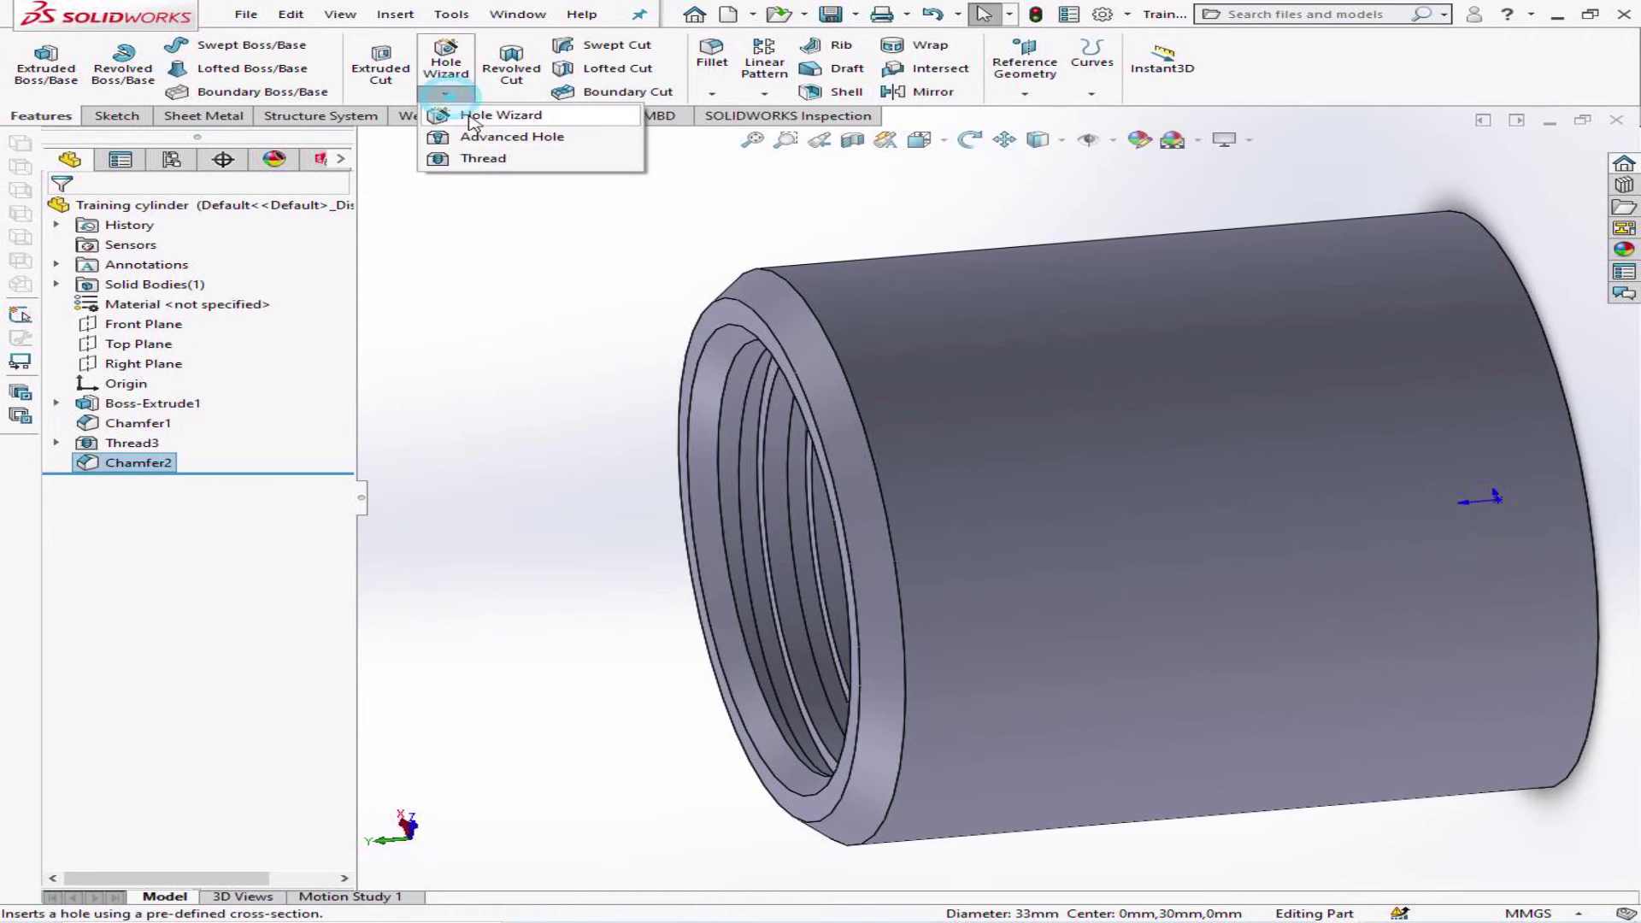
click(475, 161)
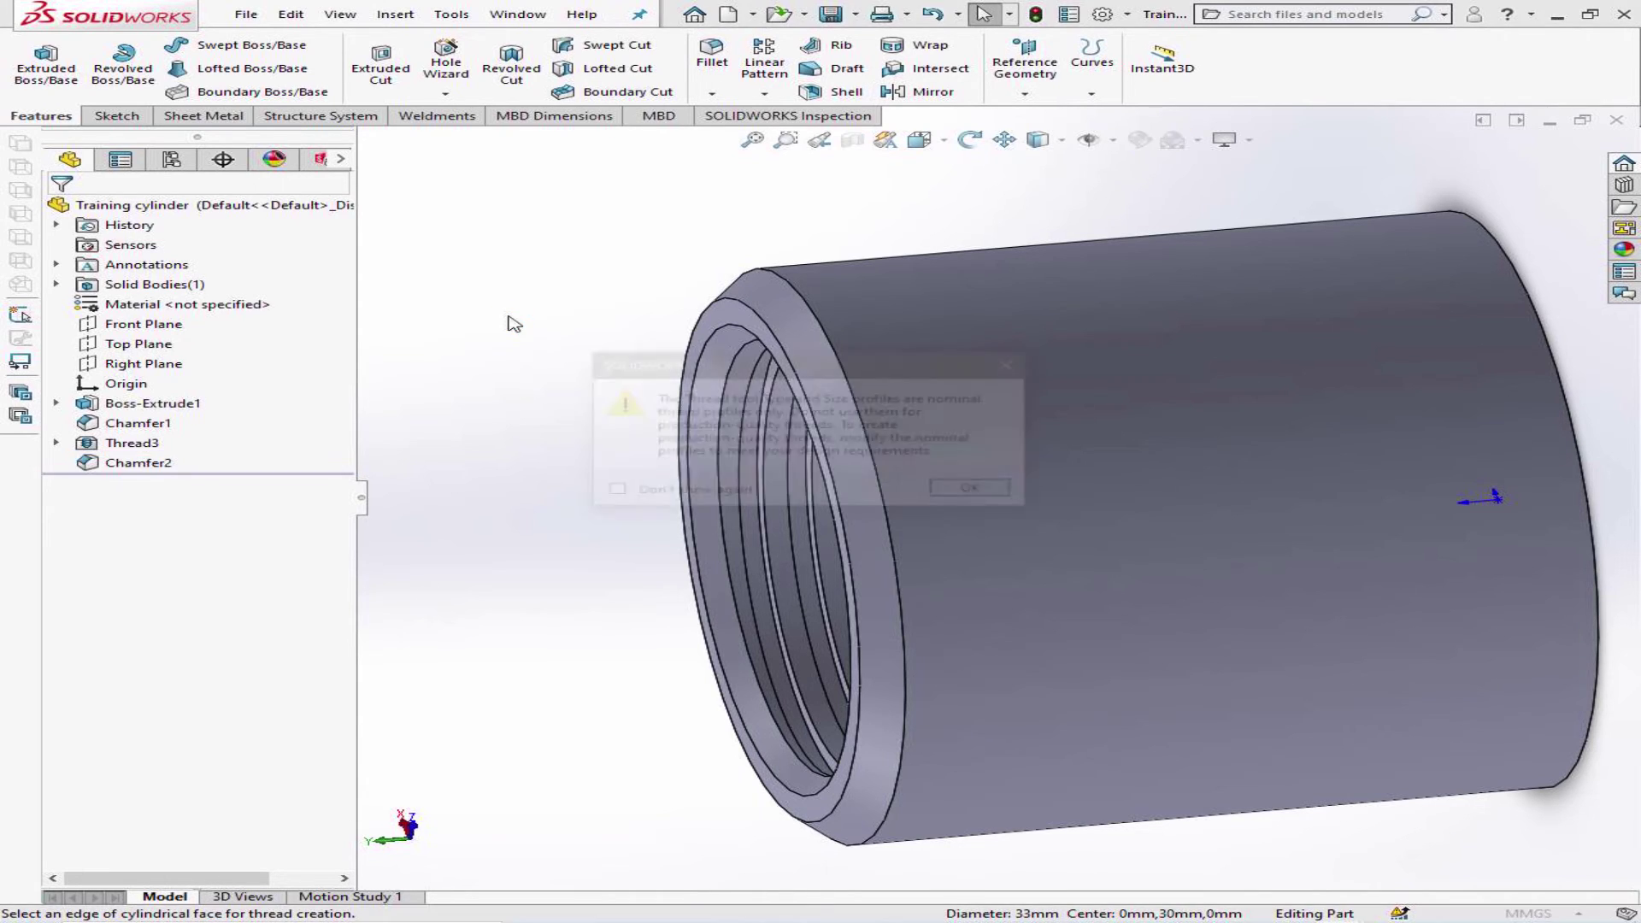
click(974, 489)
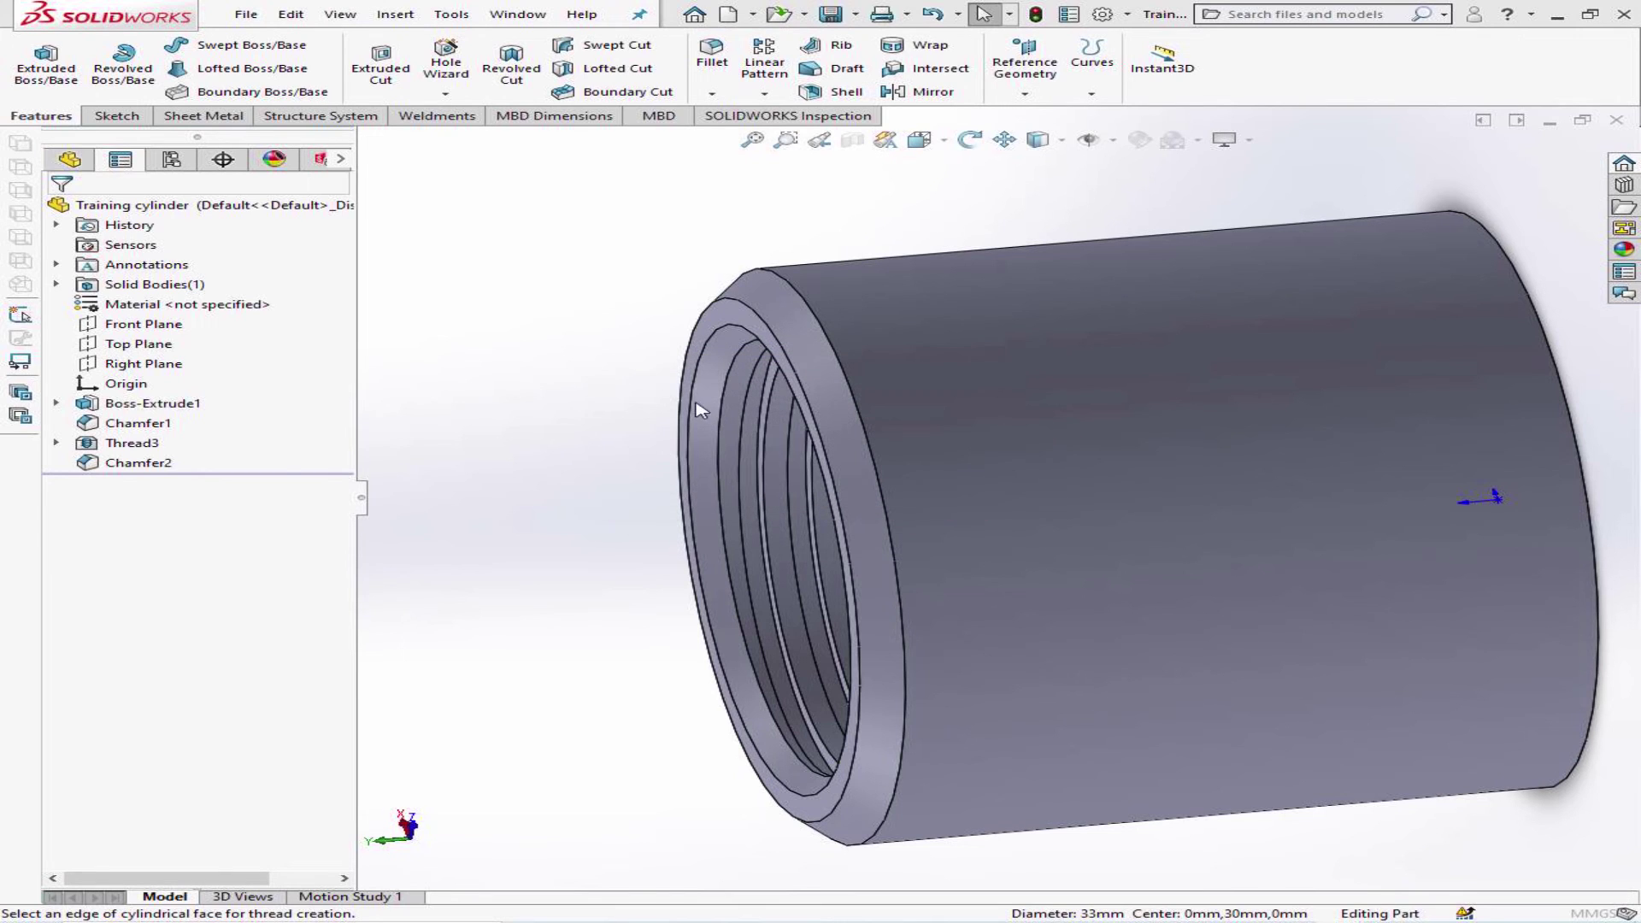
click(817, 328)
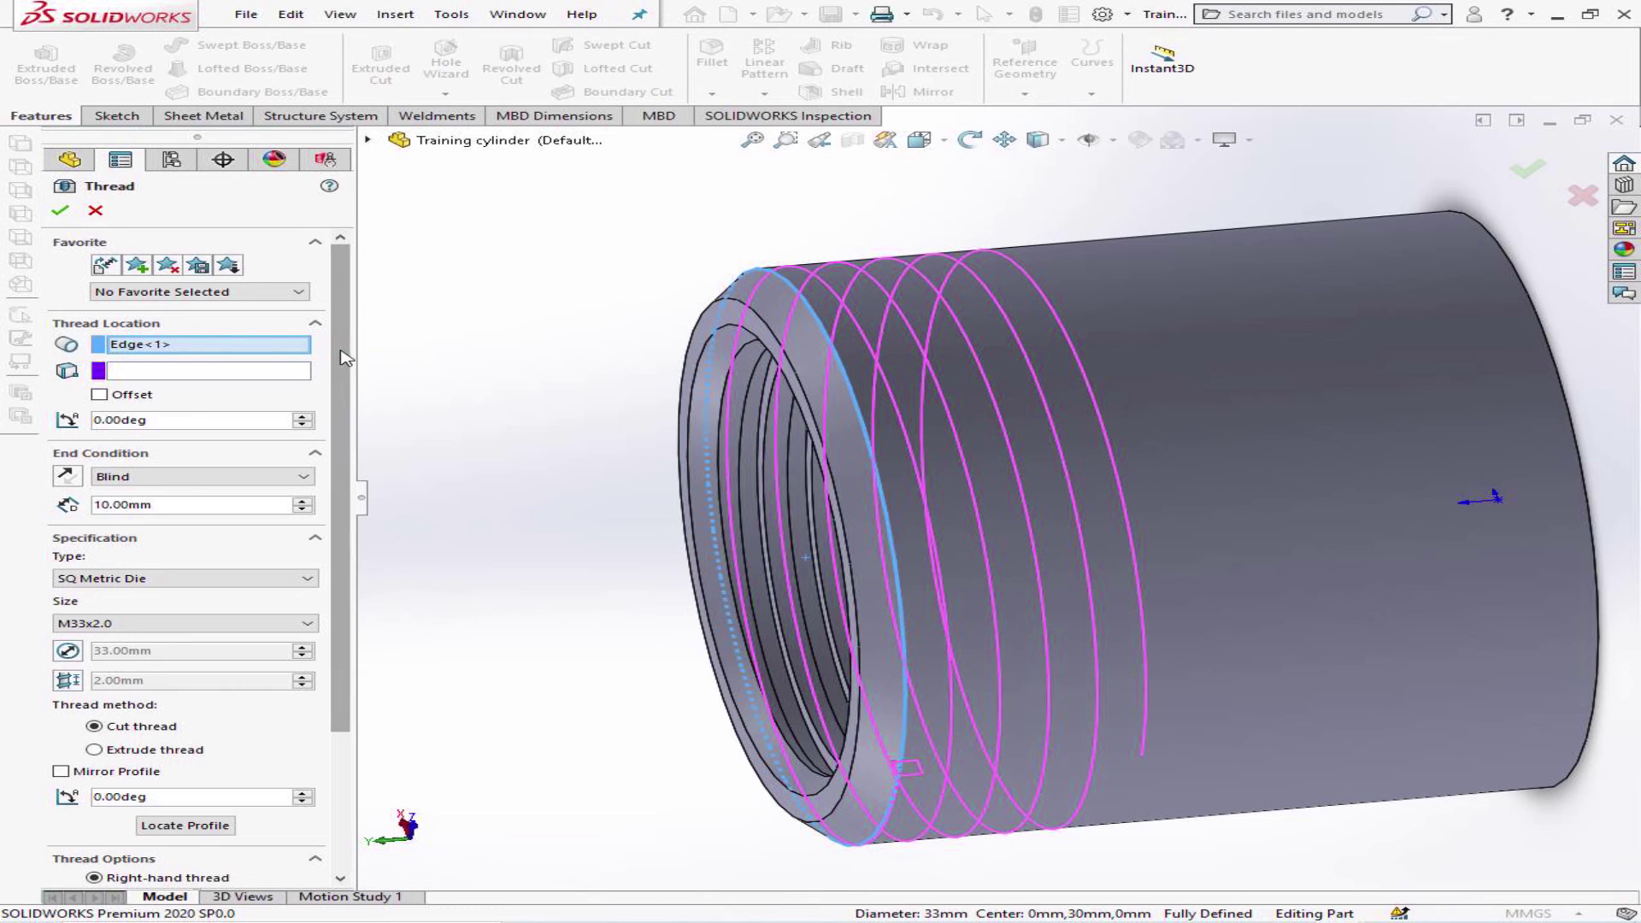
- Set the SQ Metric Die M33x2.0 cut thread to 15 mm blind depth and create it
scroll(322, 434, down, 3)
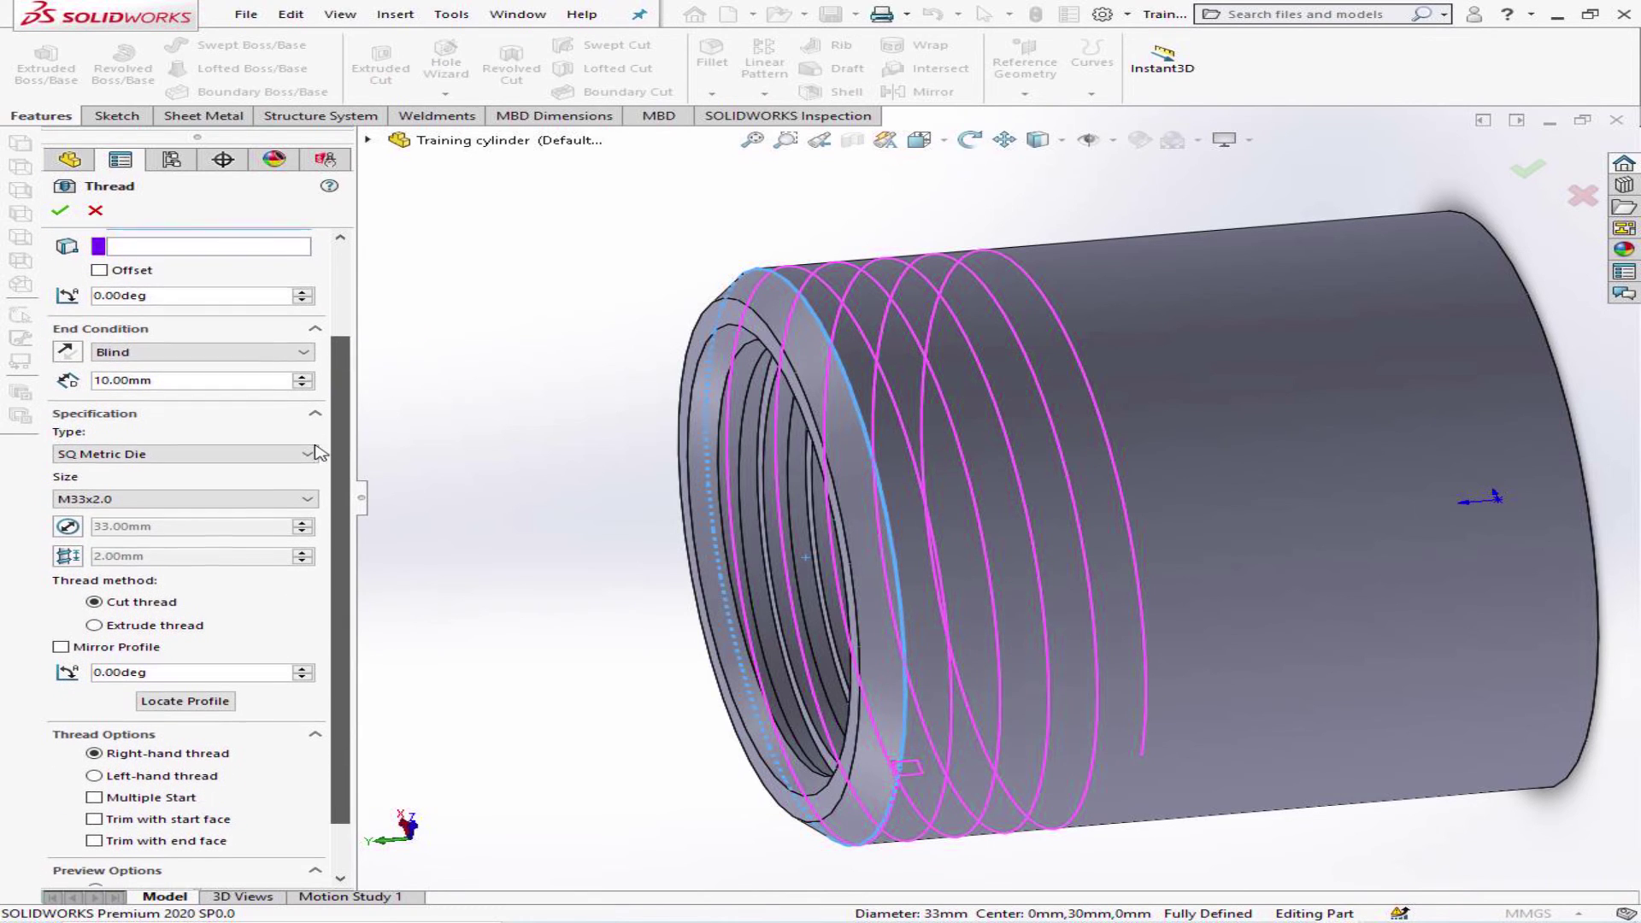
scroll(319, 459, down, 1)
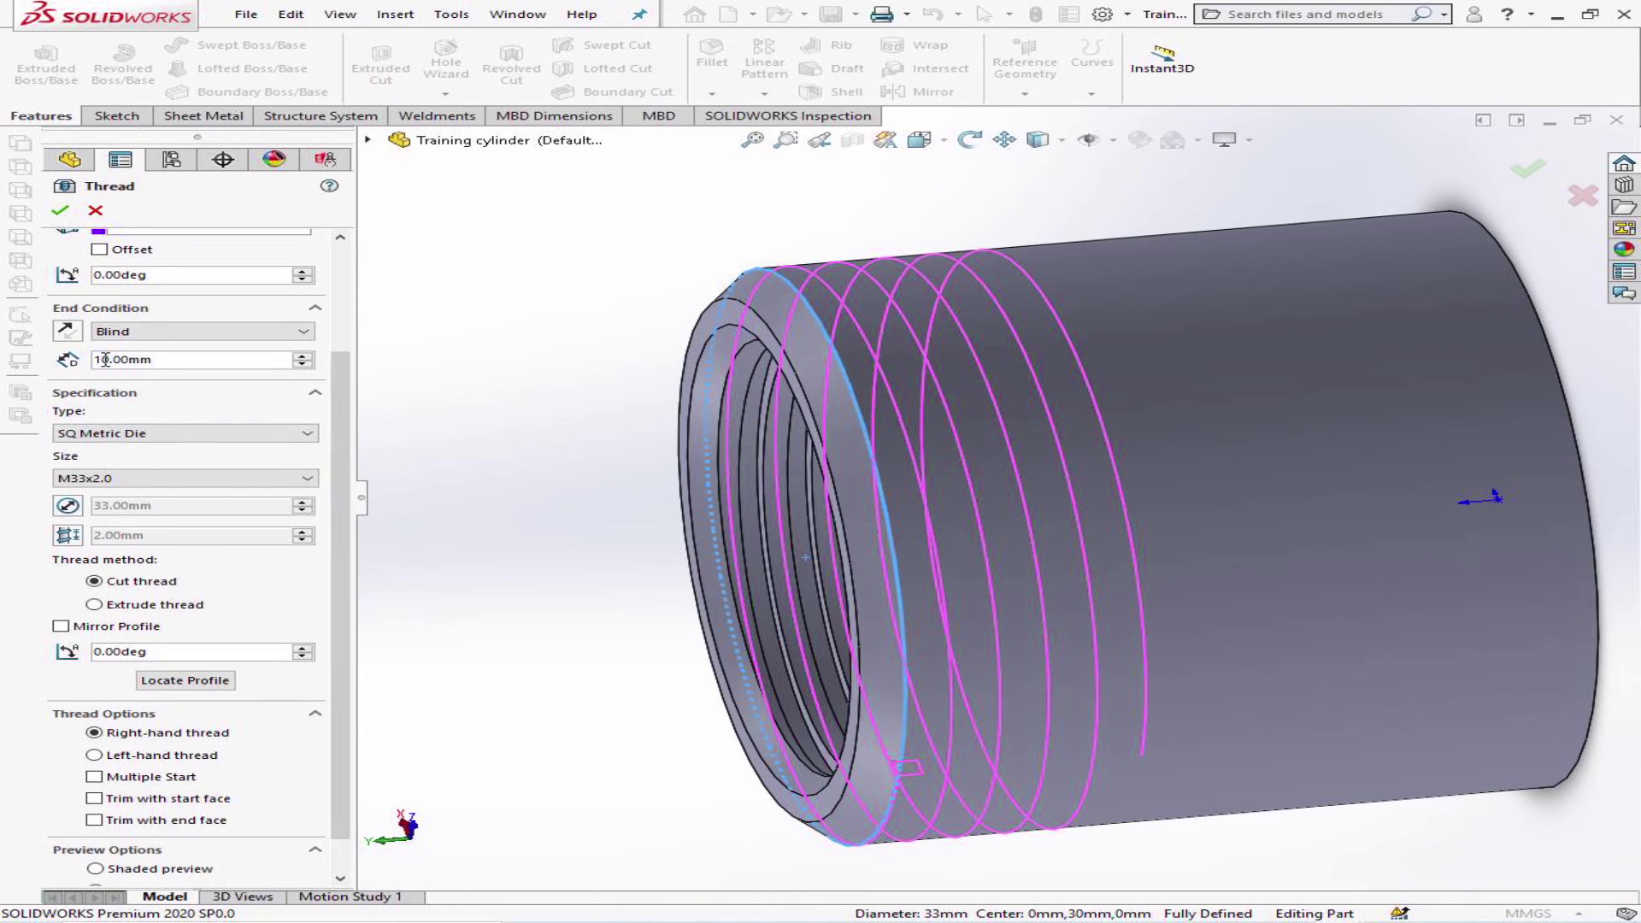
drag(105, 359, 84, 359)
drag(150, 360, 65, 366)
text(15)
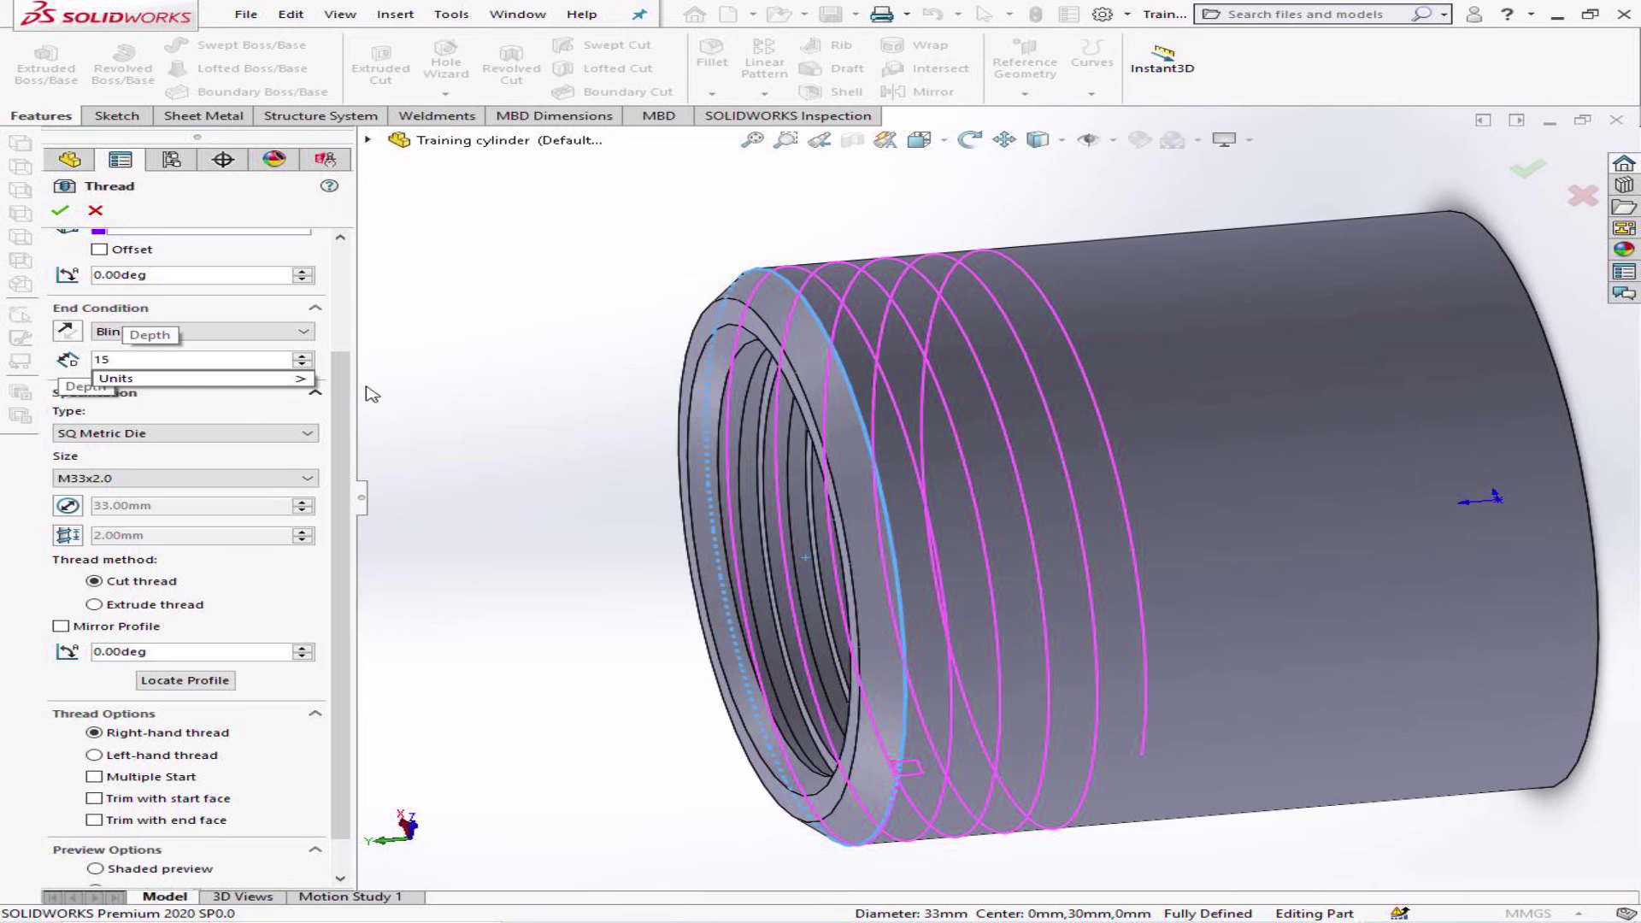
click(407, 387)
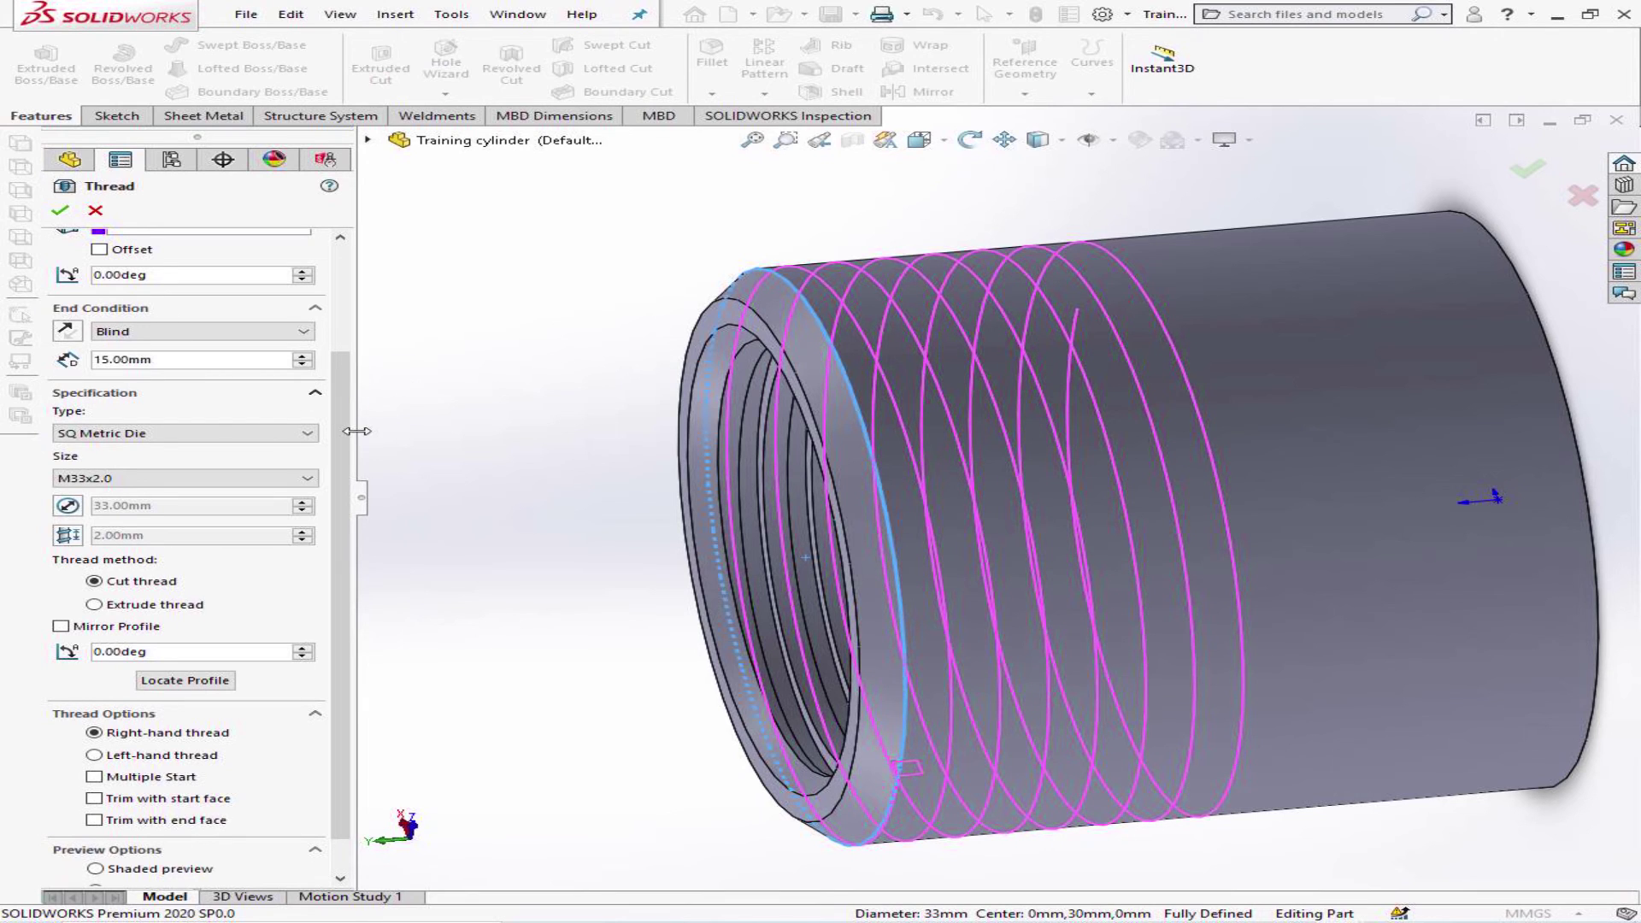
scroll(339, 479, down, 2)
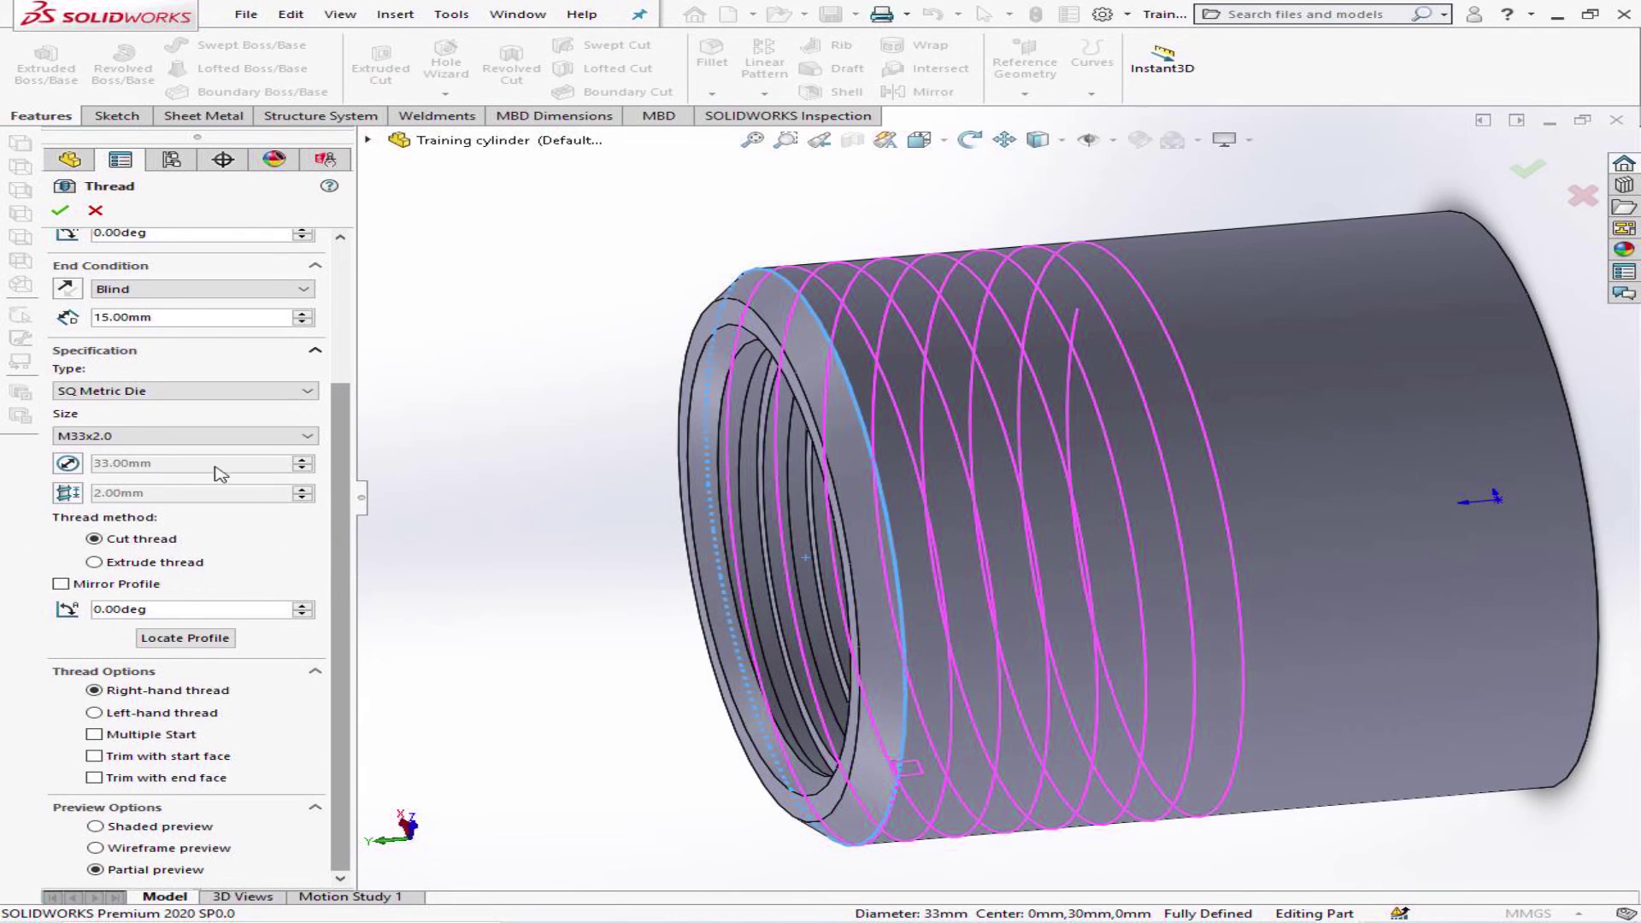
click(61, 212)
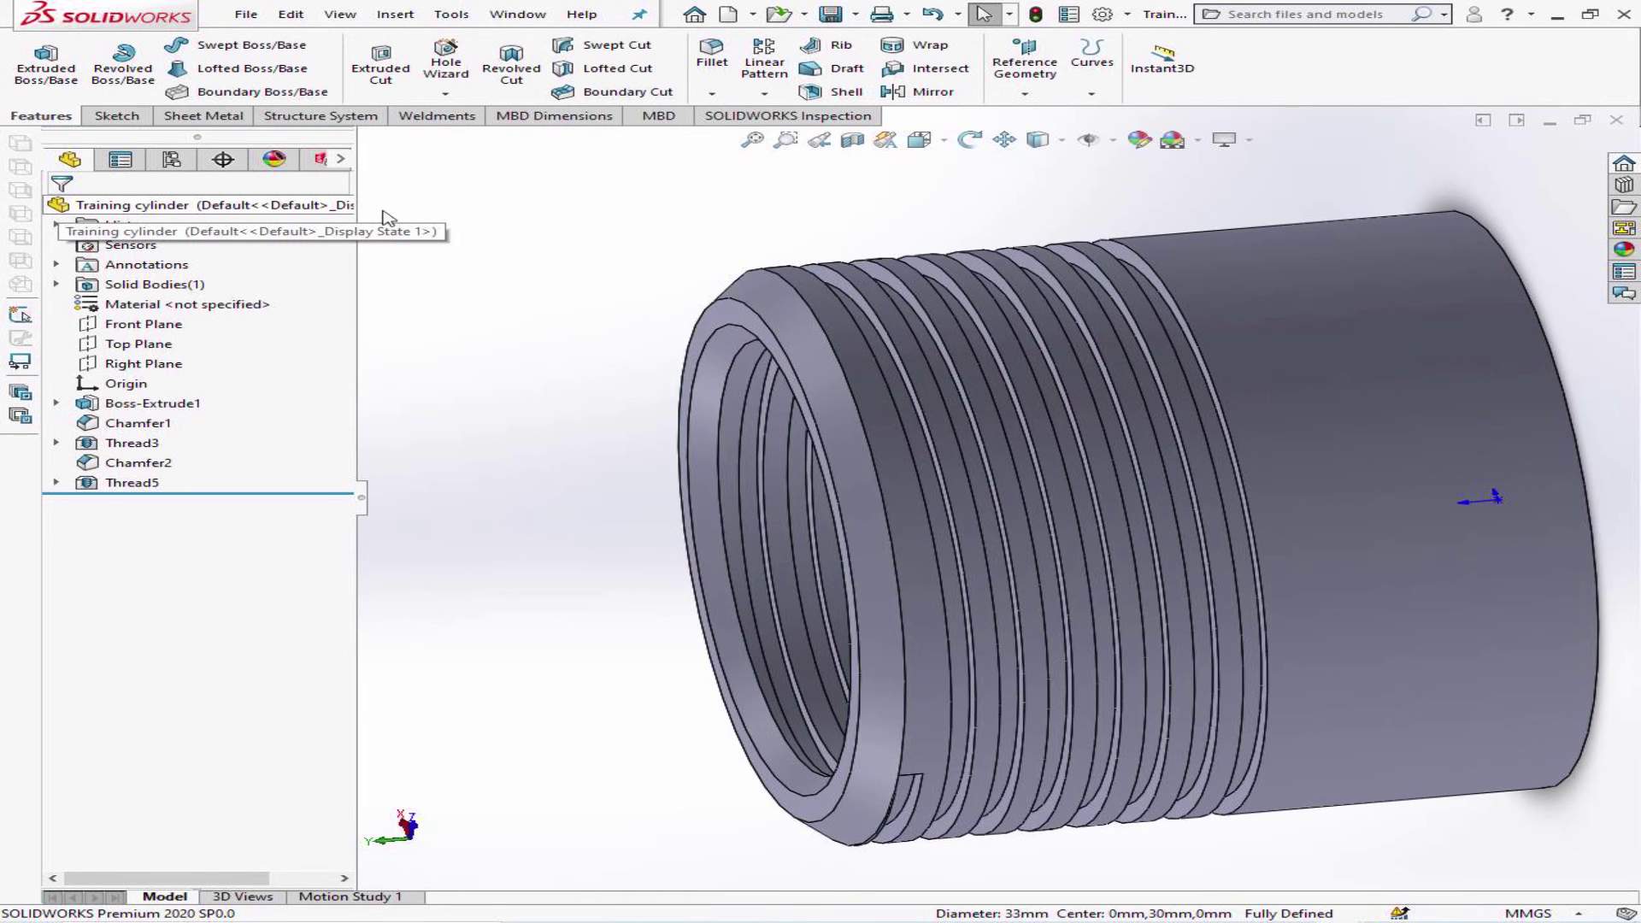
- Inspect the new thread and reopen Thread5 for editing
click(969, 138)
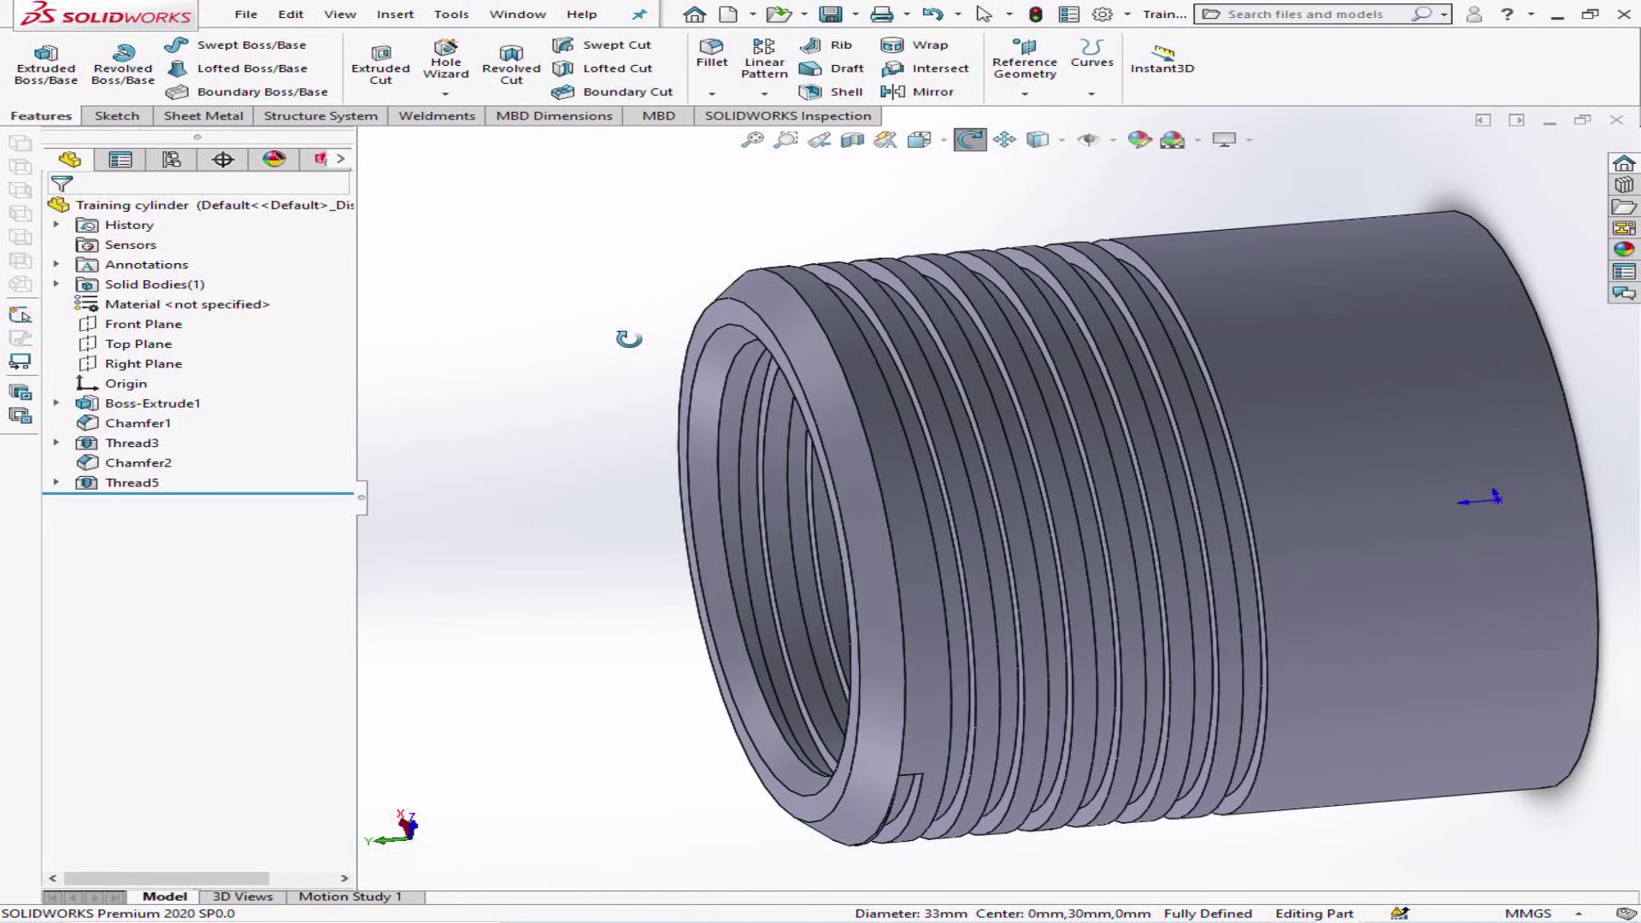
drag(628, 339, 692, 299)
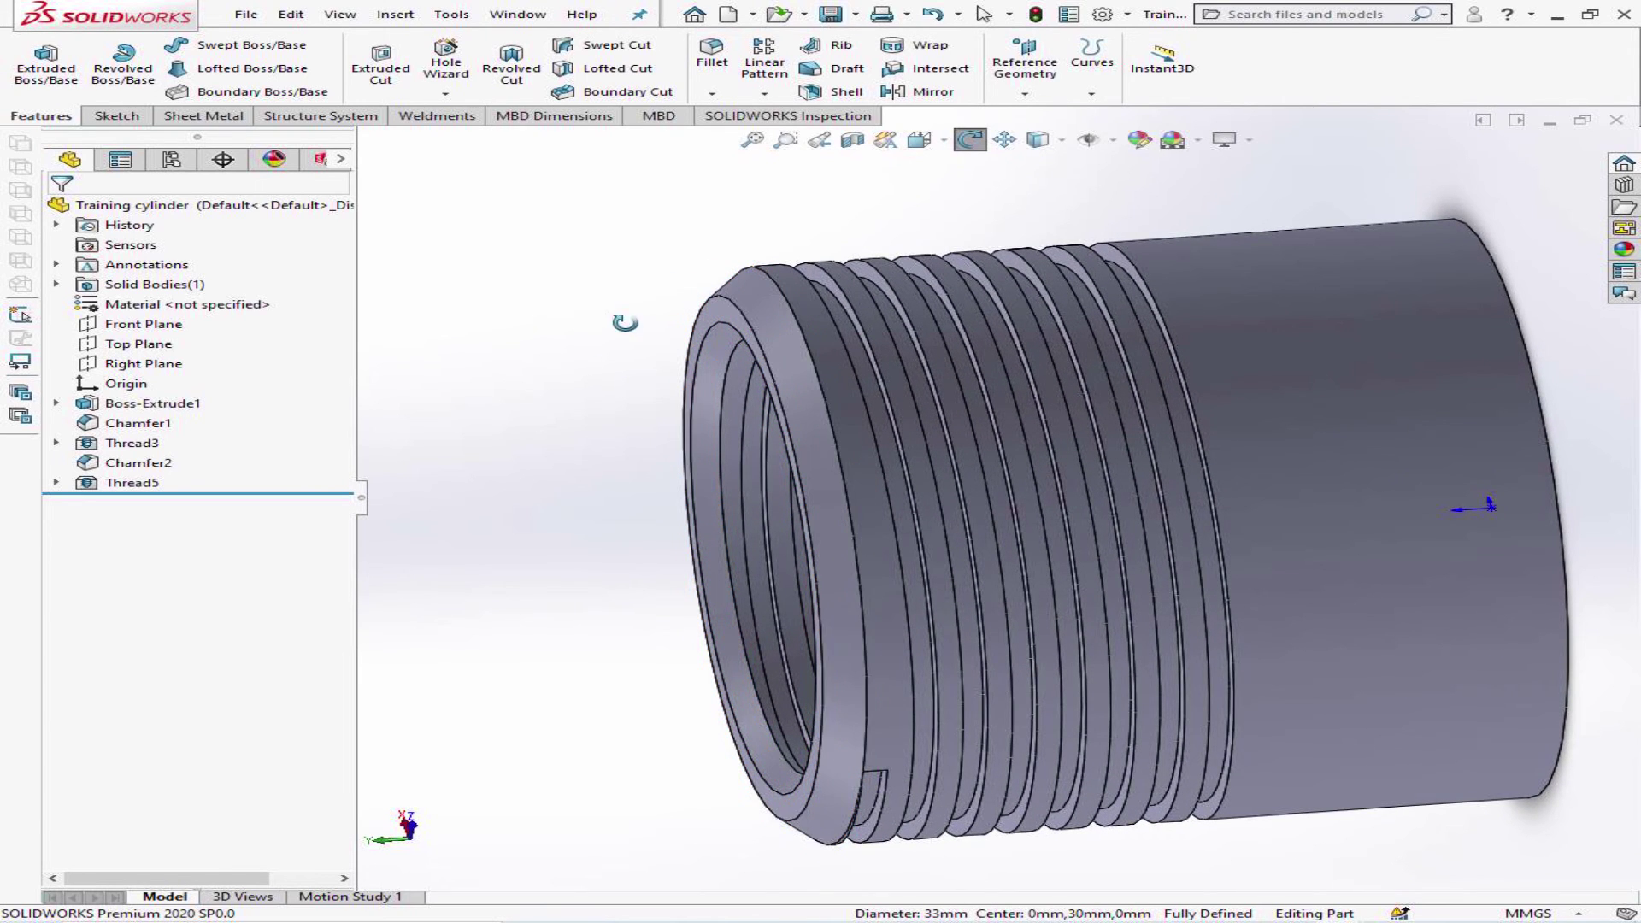
drag(624, 322, 567, 392)
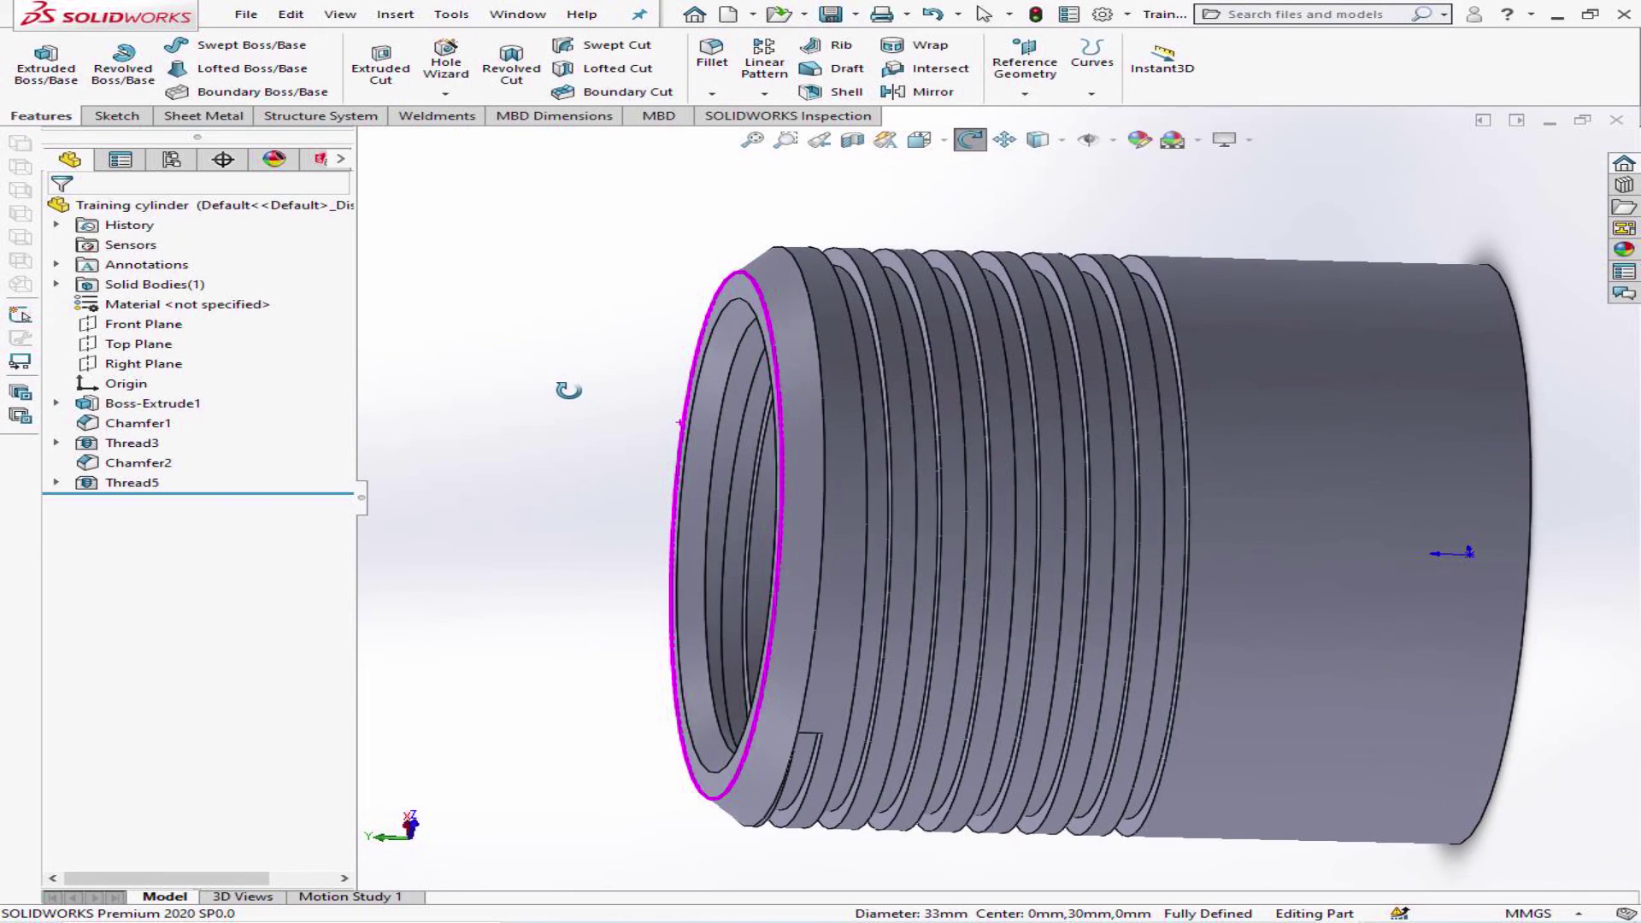
click(137, 487)
click(166, 442)
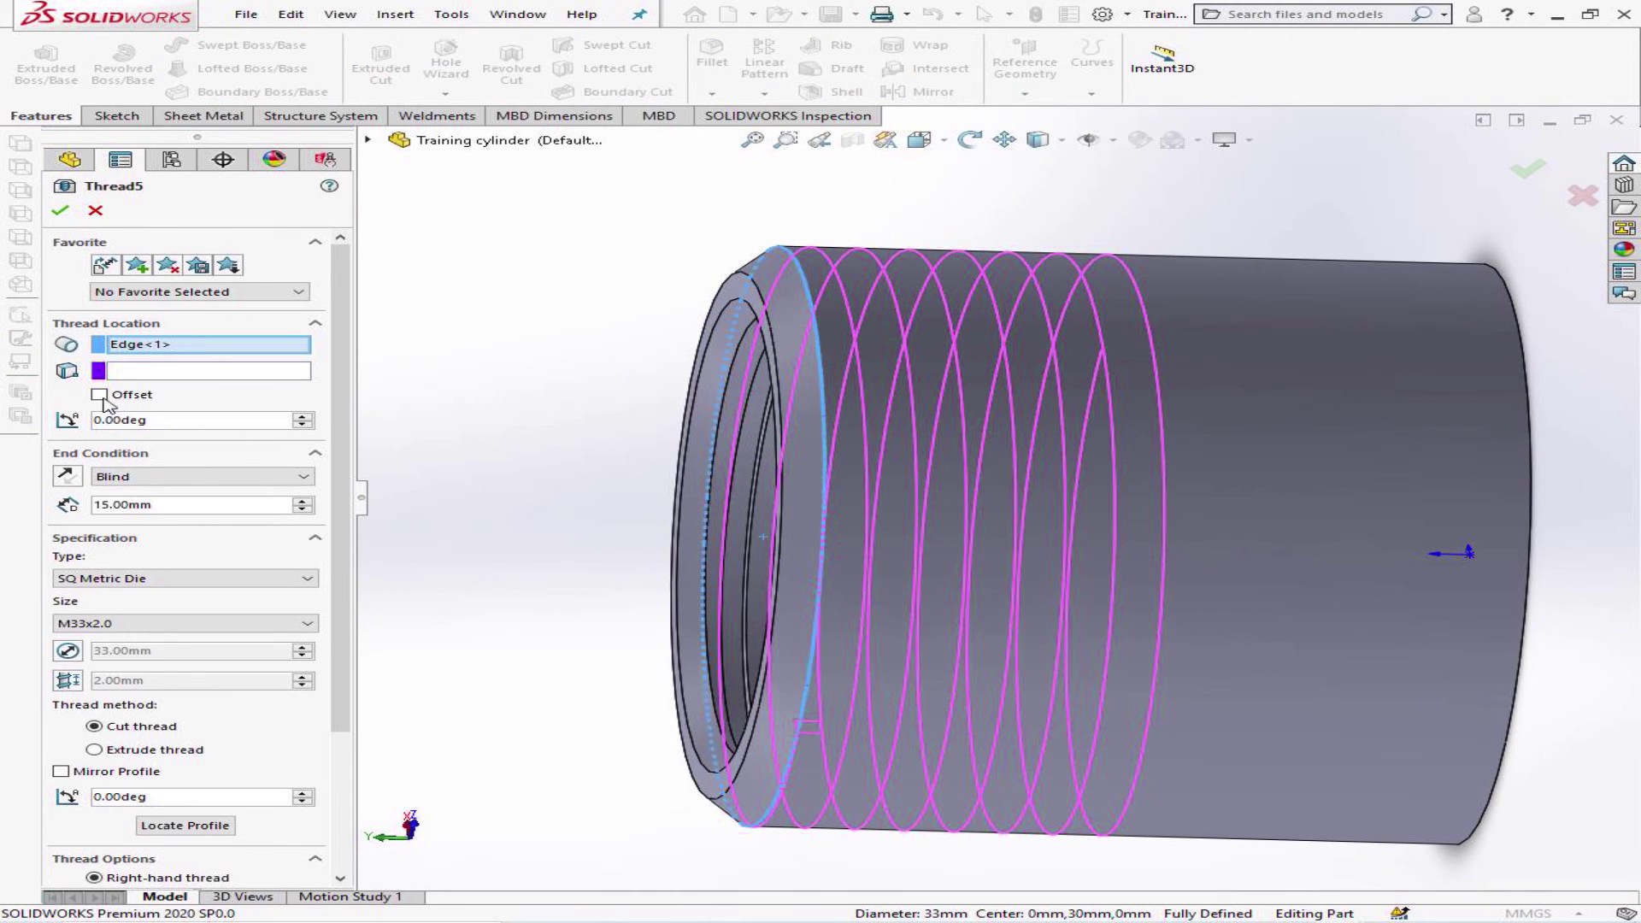
- Offset Thread5 by 1.00 mm with reversed direction, beyond the front face
click(99, 395)
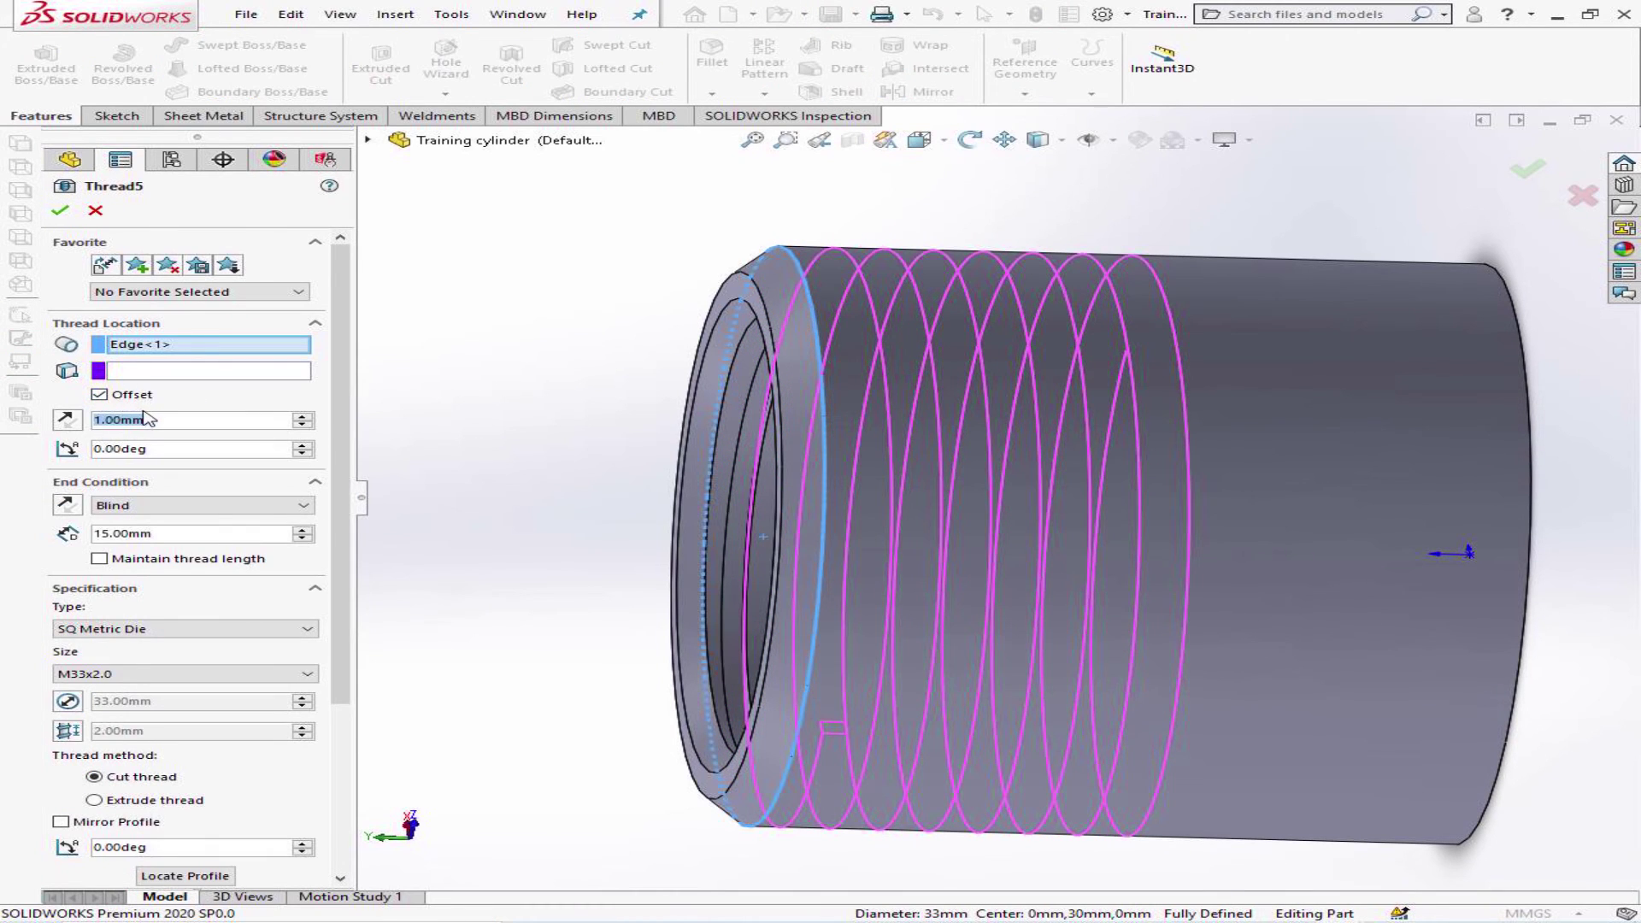
click(67, 419)
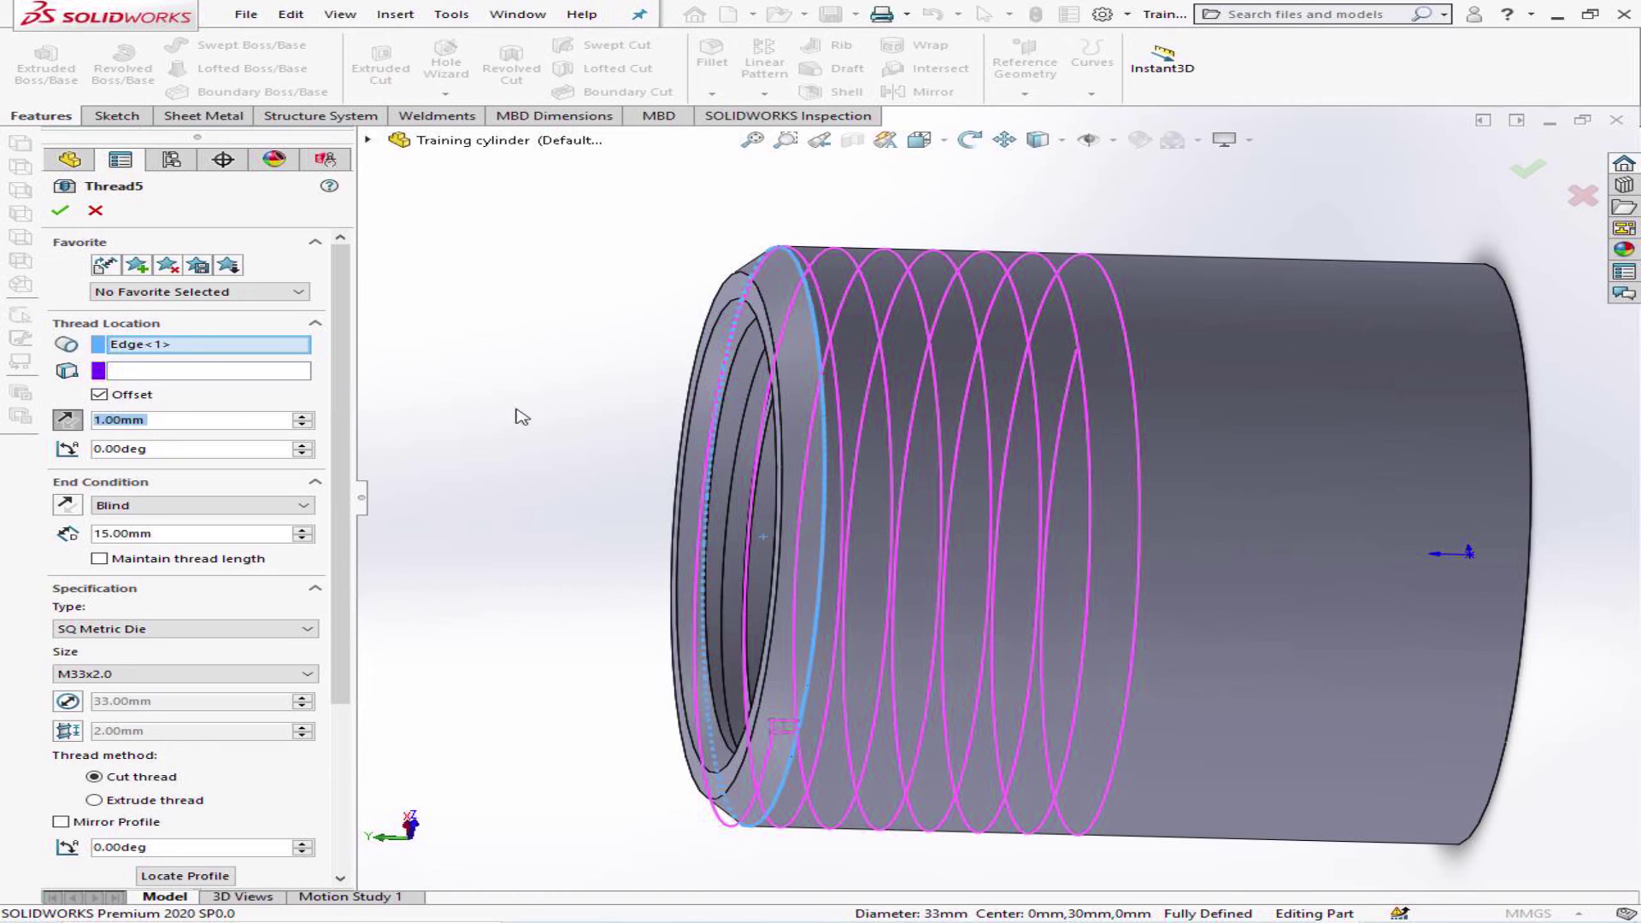
click(971, 143)
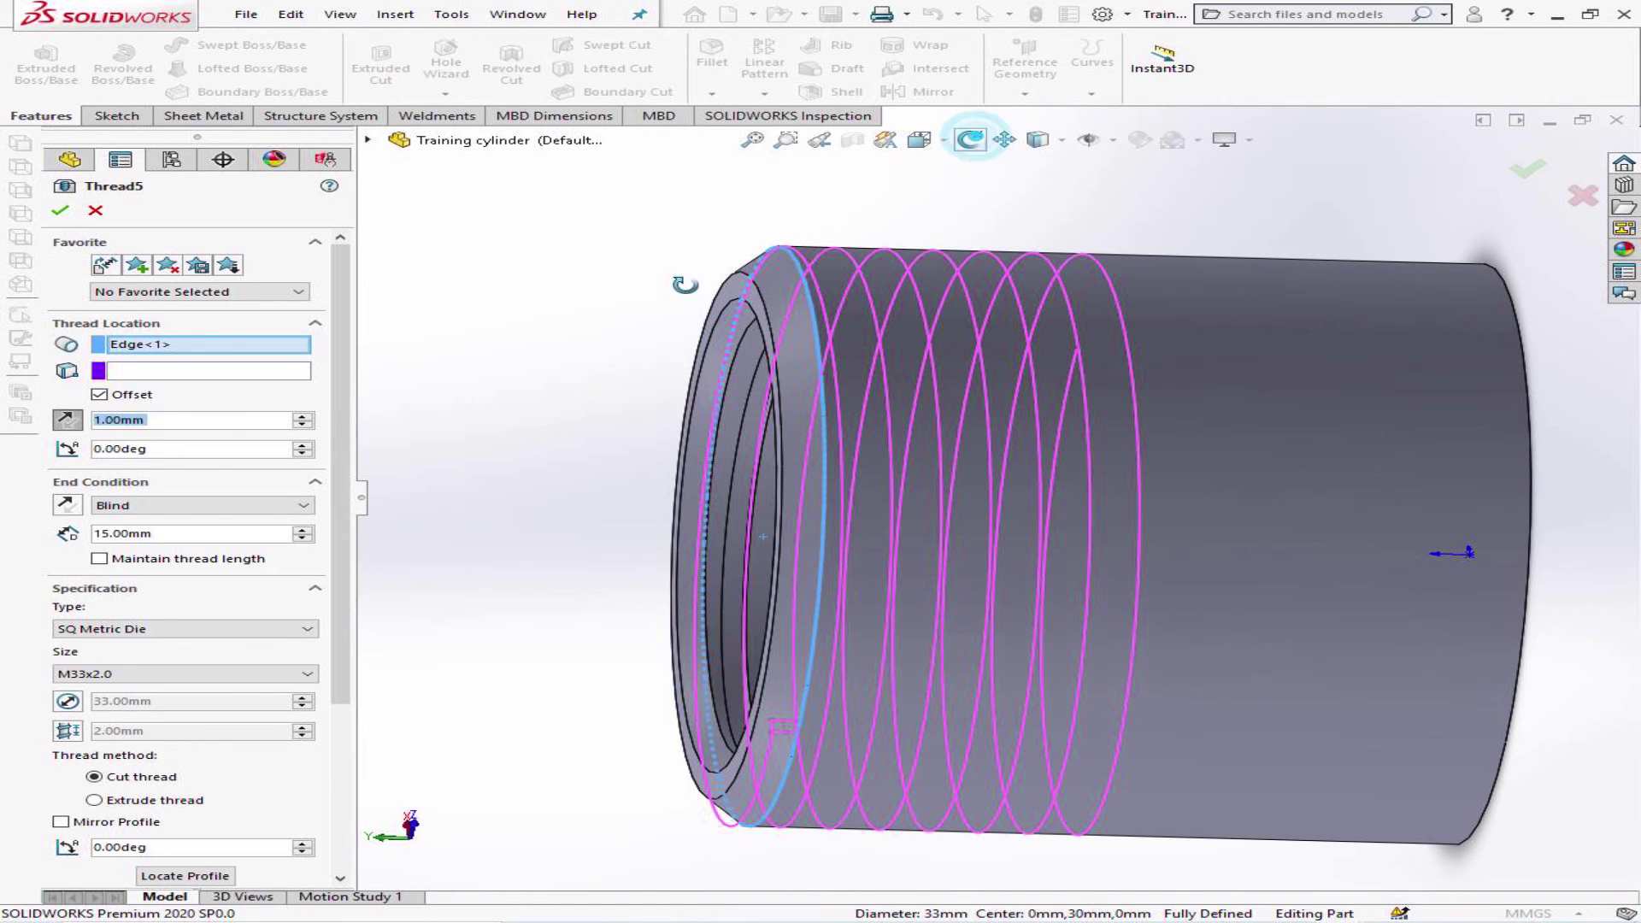
drag(678, 275, 606, 269)
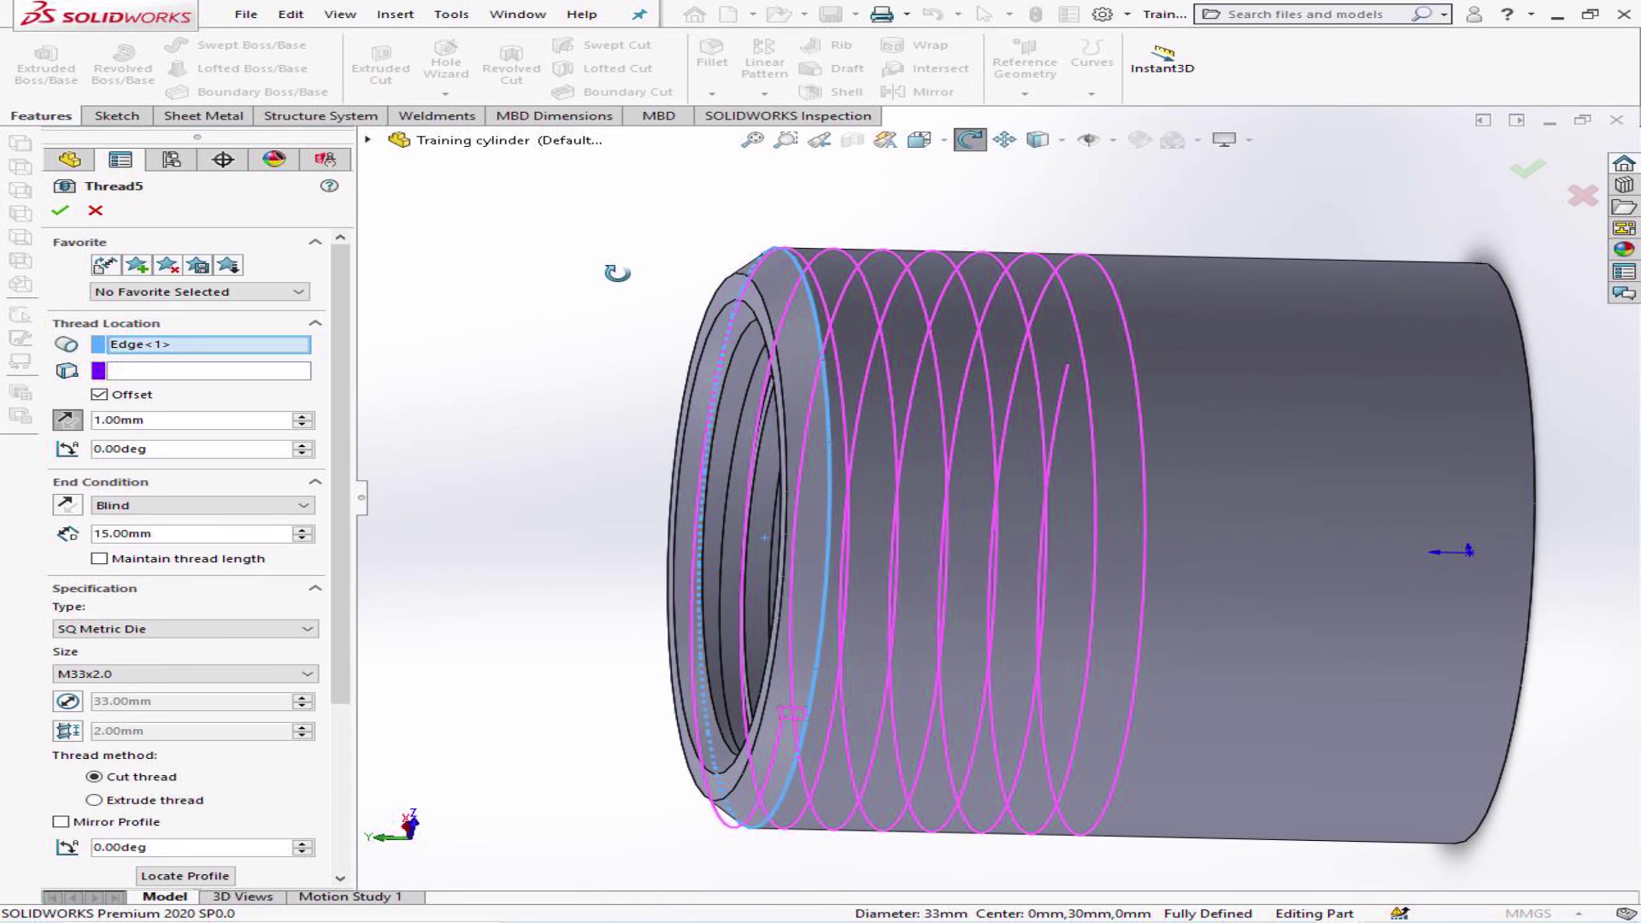
click(347, 322)
mouse_move(347, 323)
mouse_down()
mouse_move(347, 478)
mouse_move(347, 318)
mouse_up()
click(55, 210)
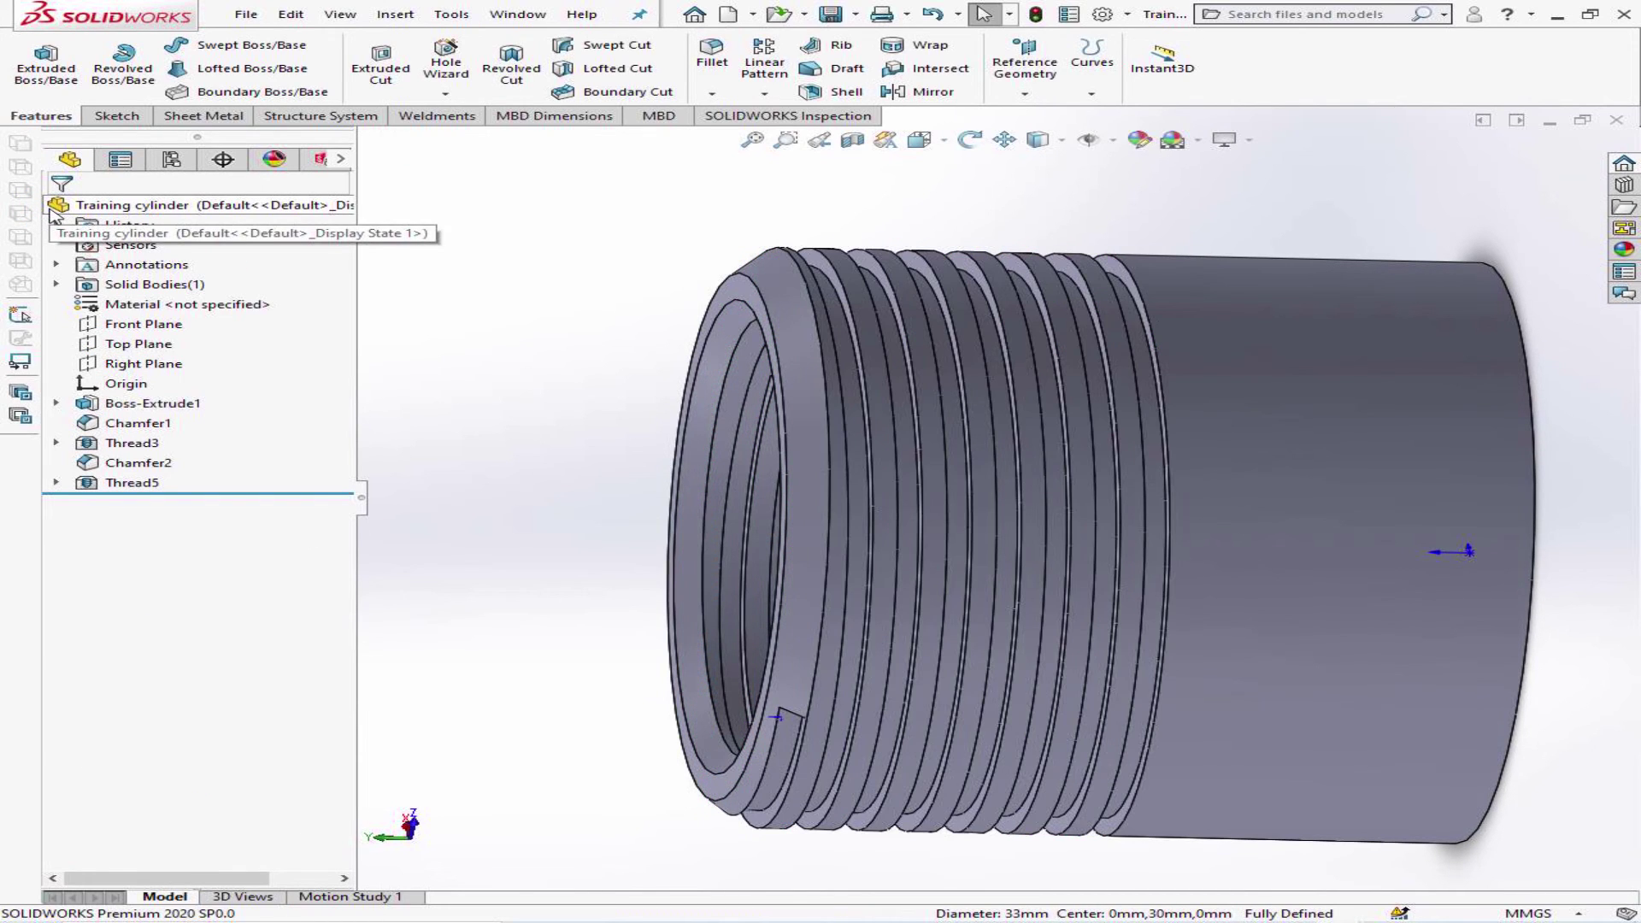
- Reopen Thread5 and change its start offset from 1.00 mm to 3.00 mm
middle_drag(659, 209, 280, 474)
click(132, 482)
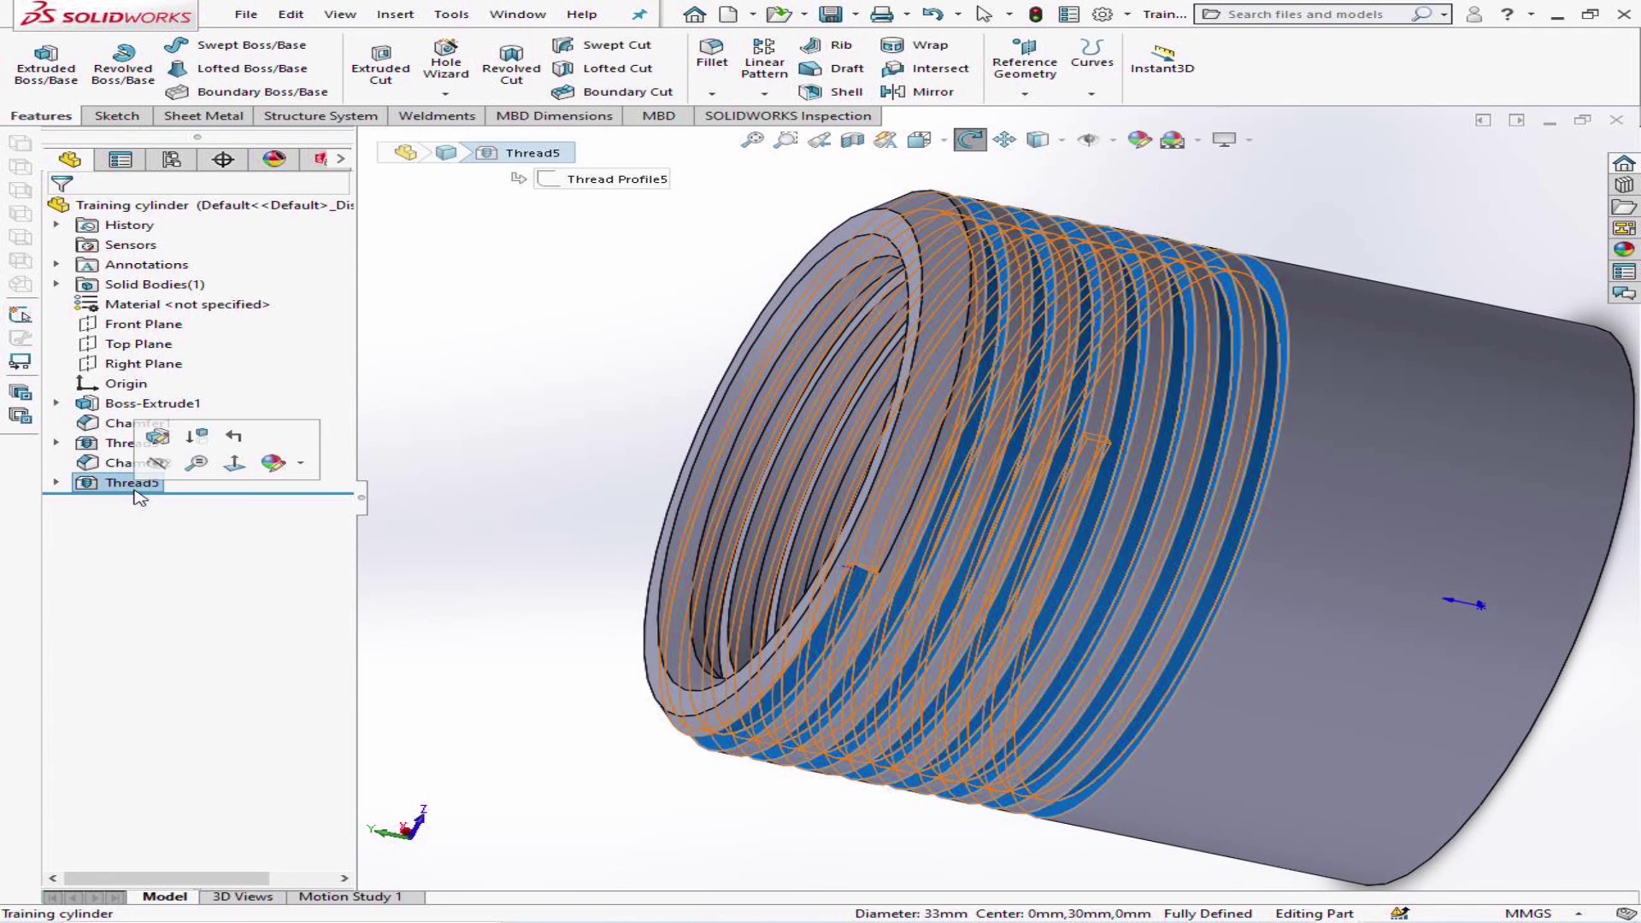
key(ctrl+b)
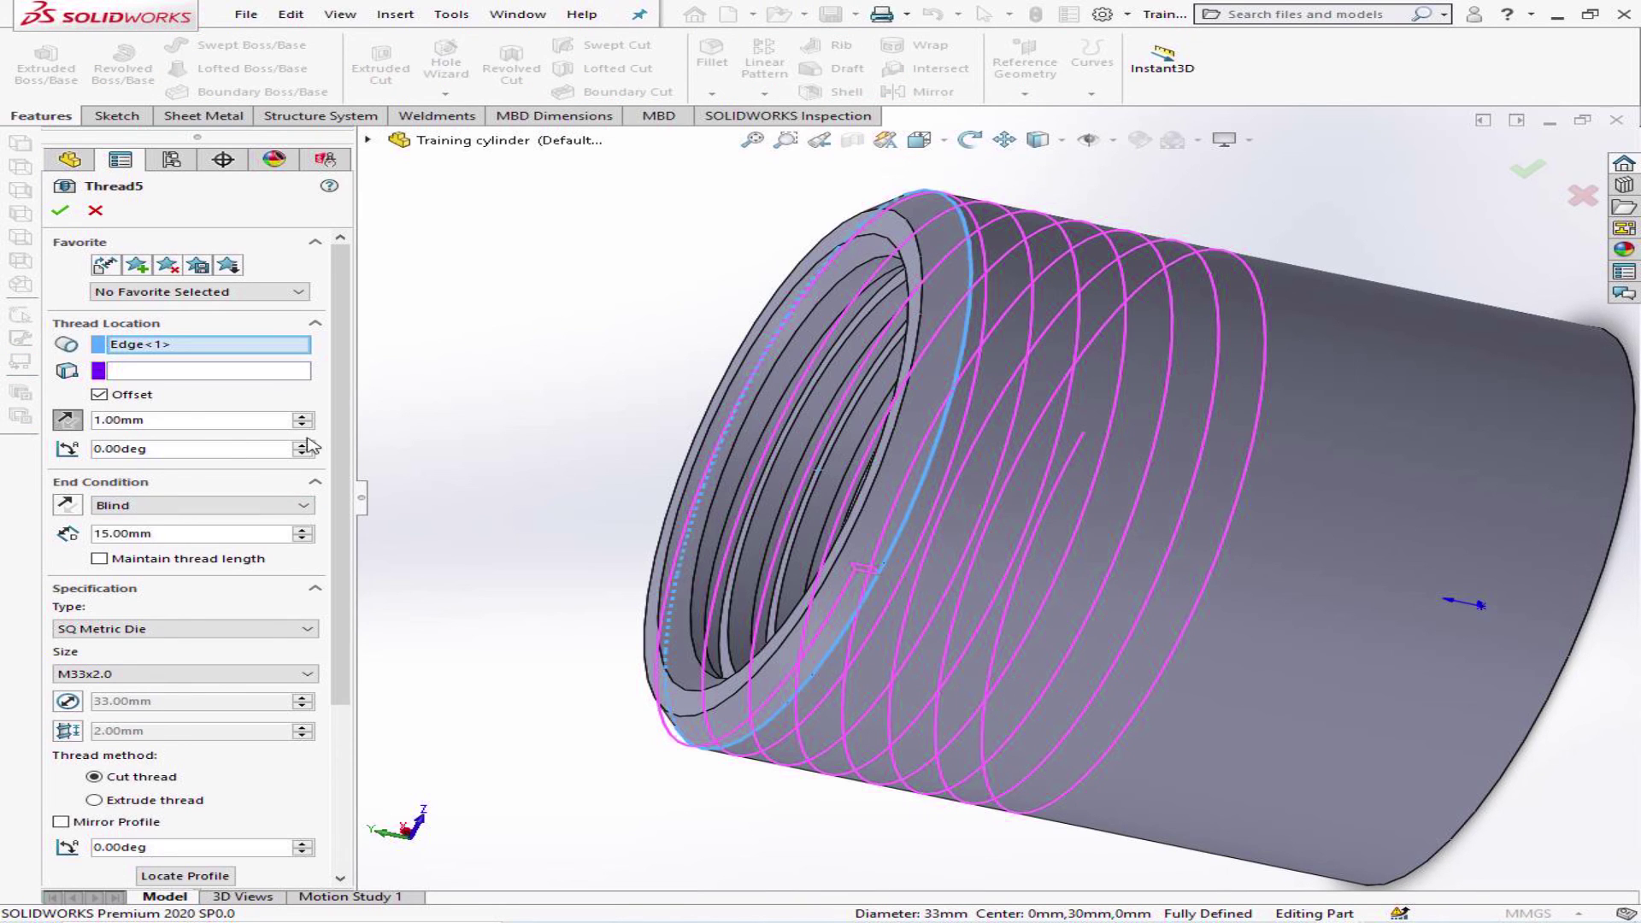
drag(348, 417, 351, 473)
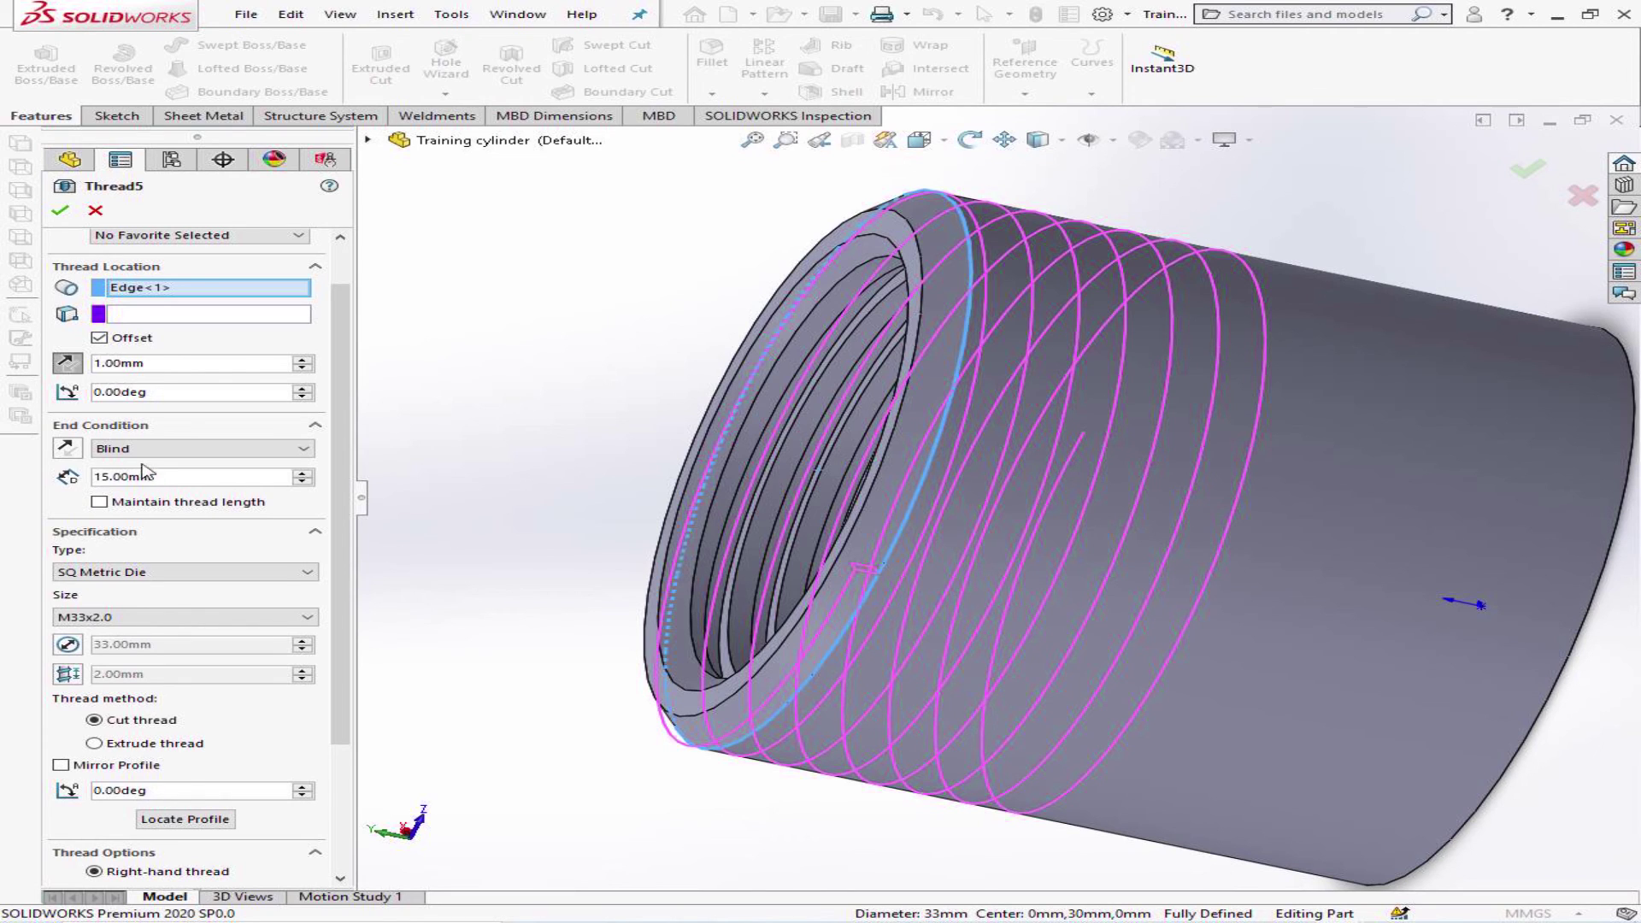
double_click(144, 361)
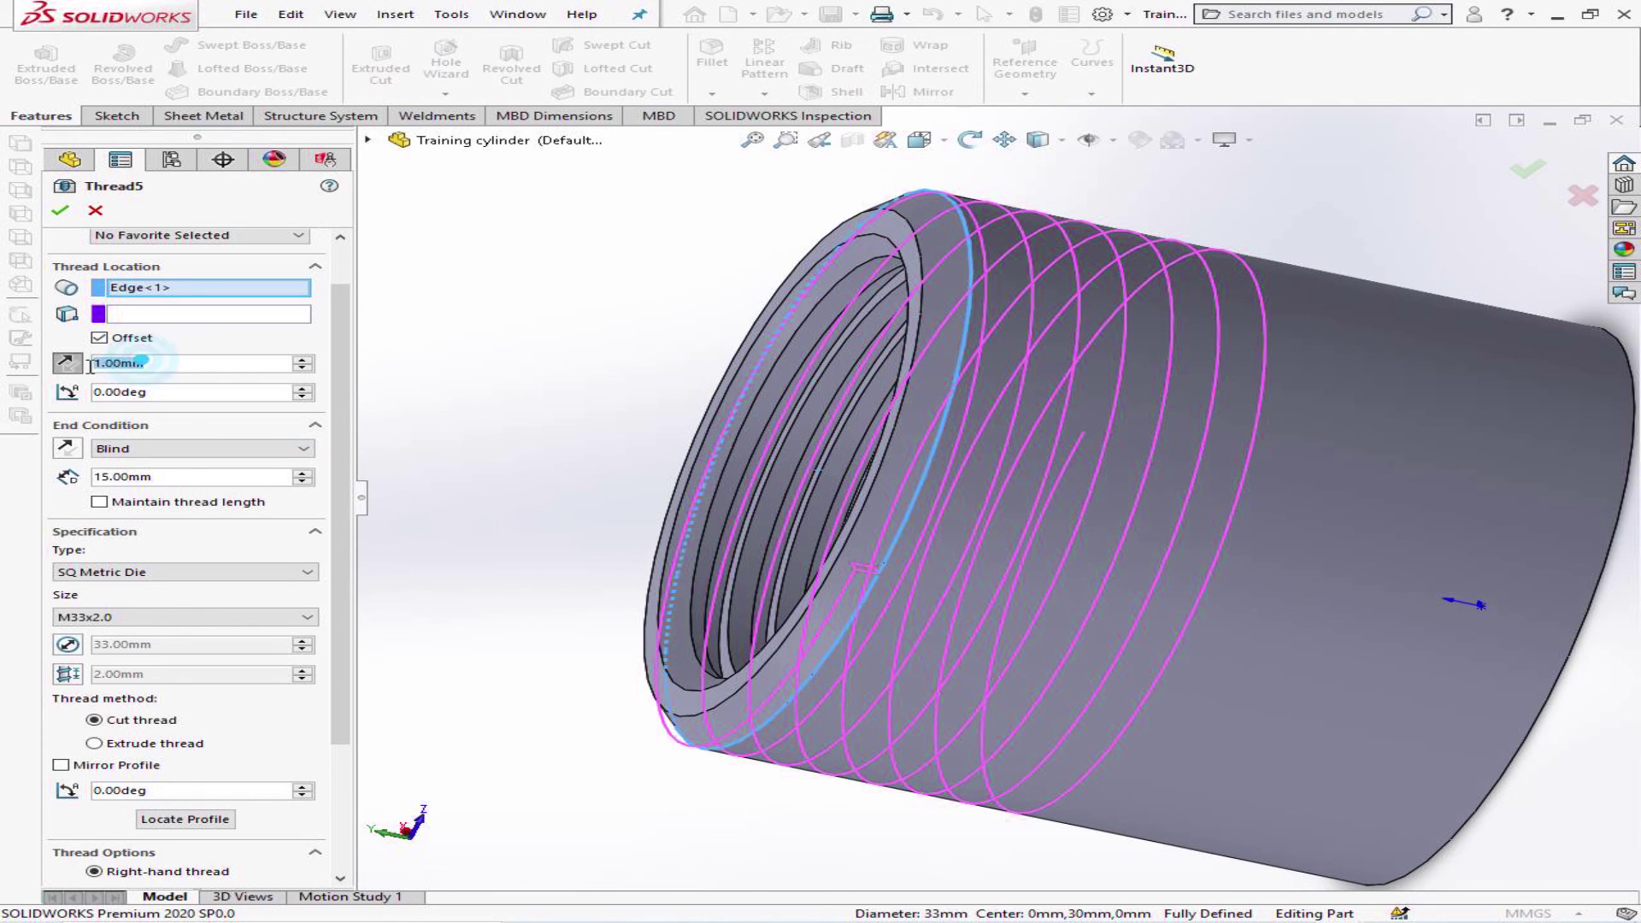
text(3)
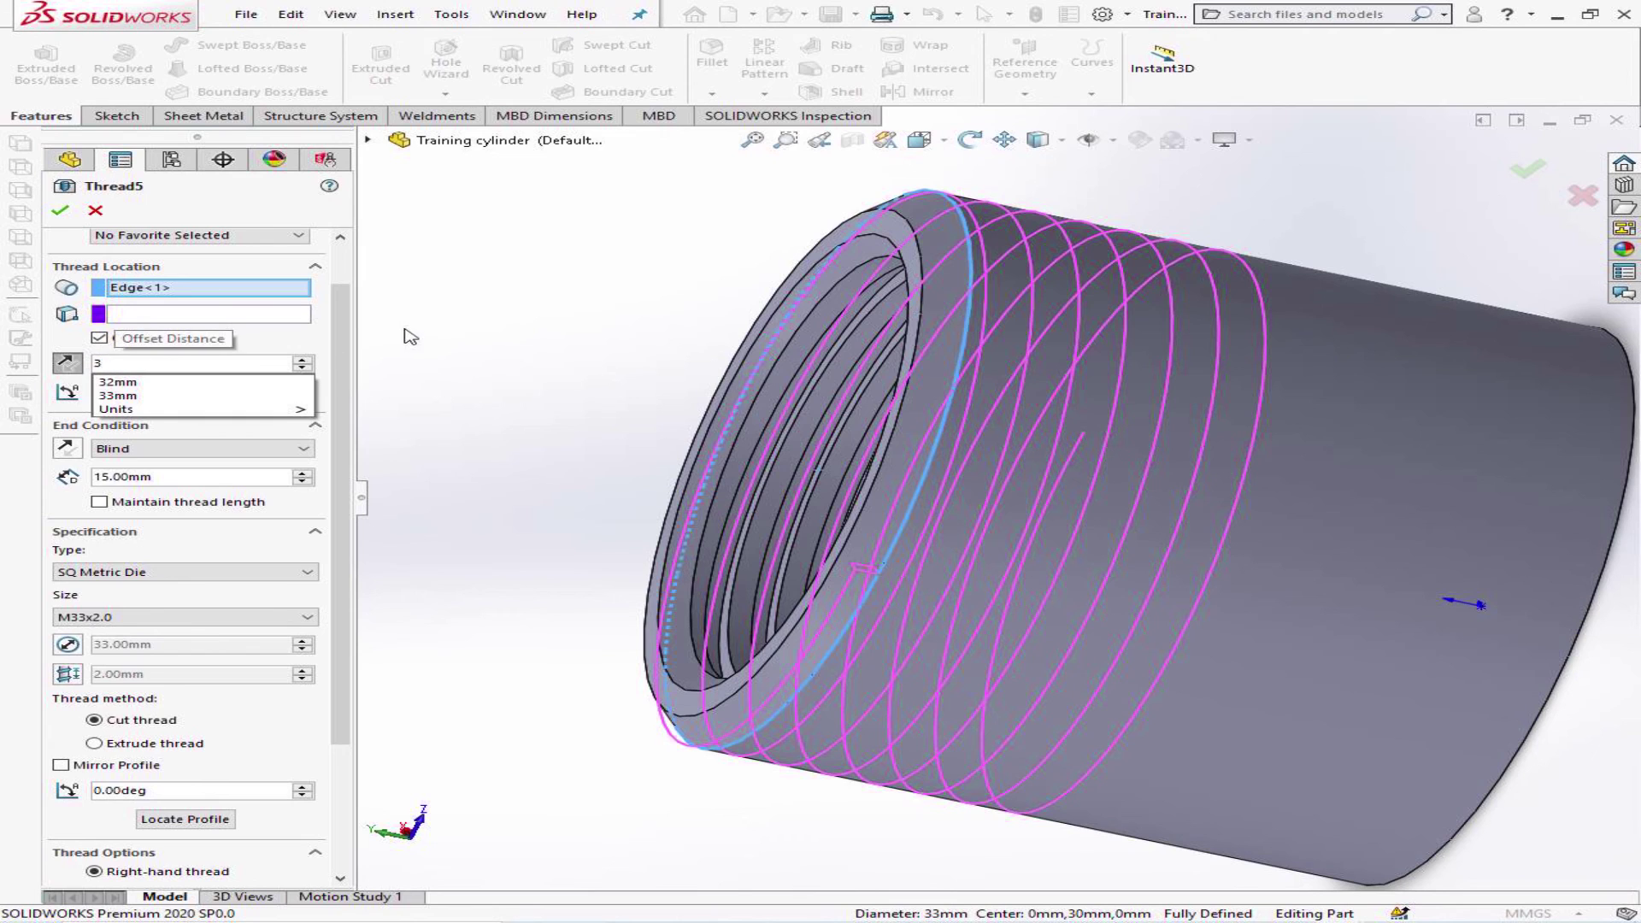
key(Return)
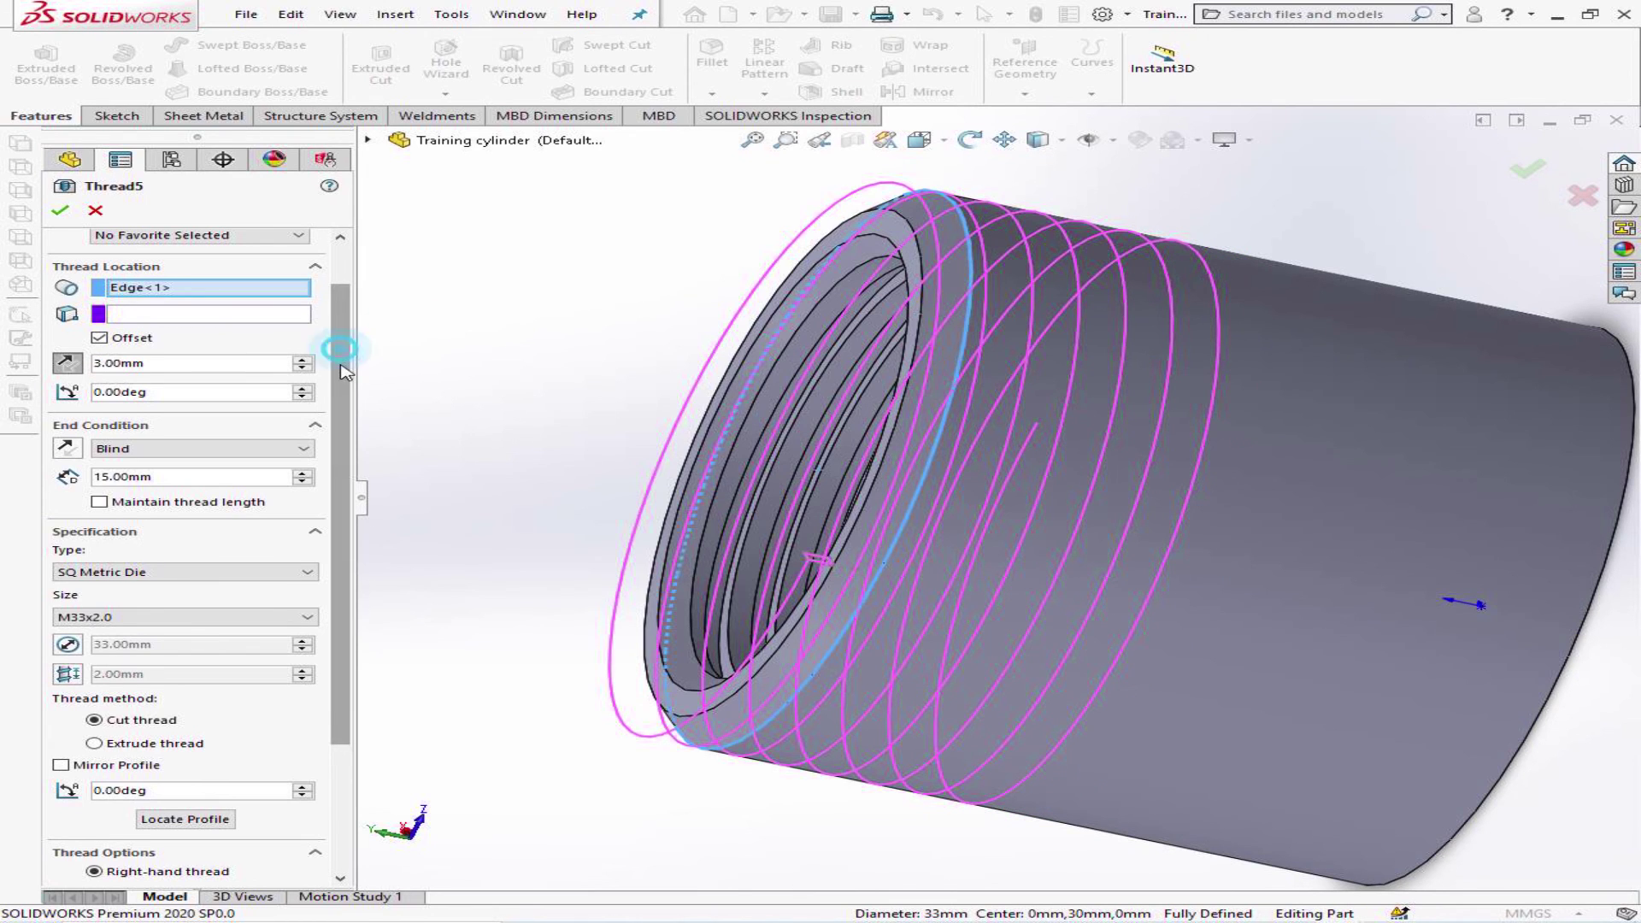
scroll(336, 348, down, 2)
scroll(158, 248, up, 4)
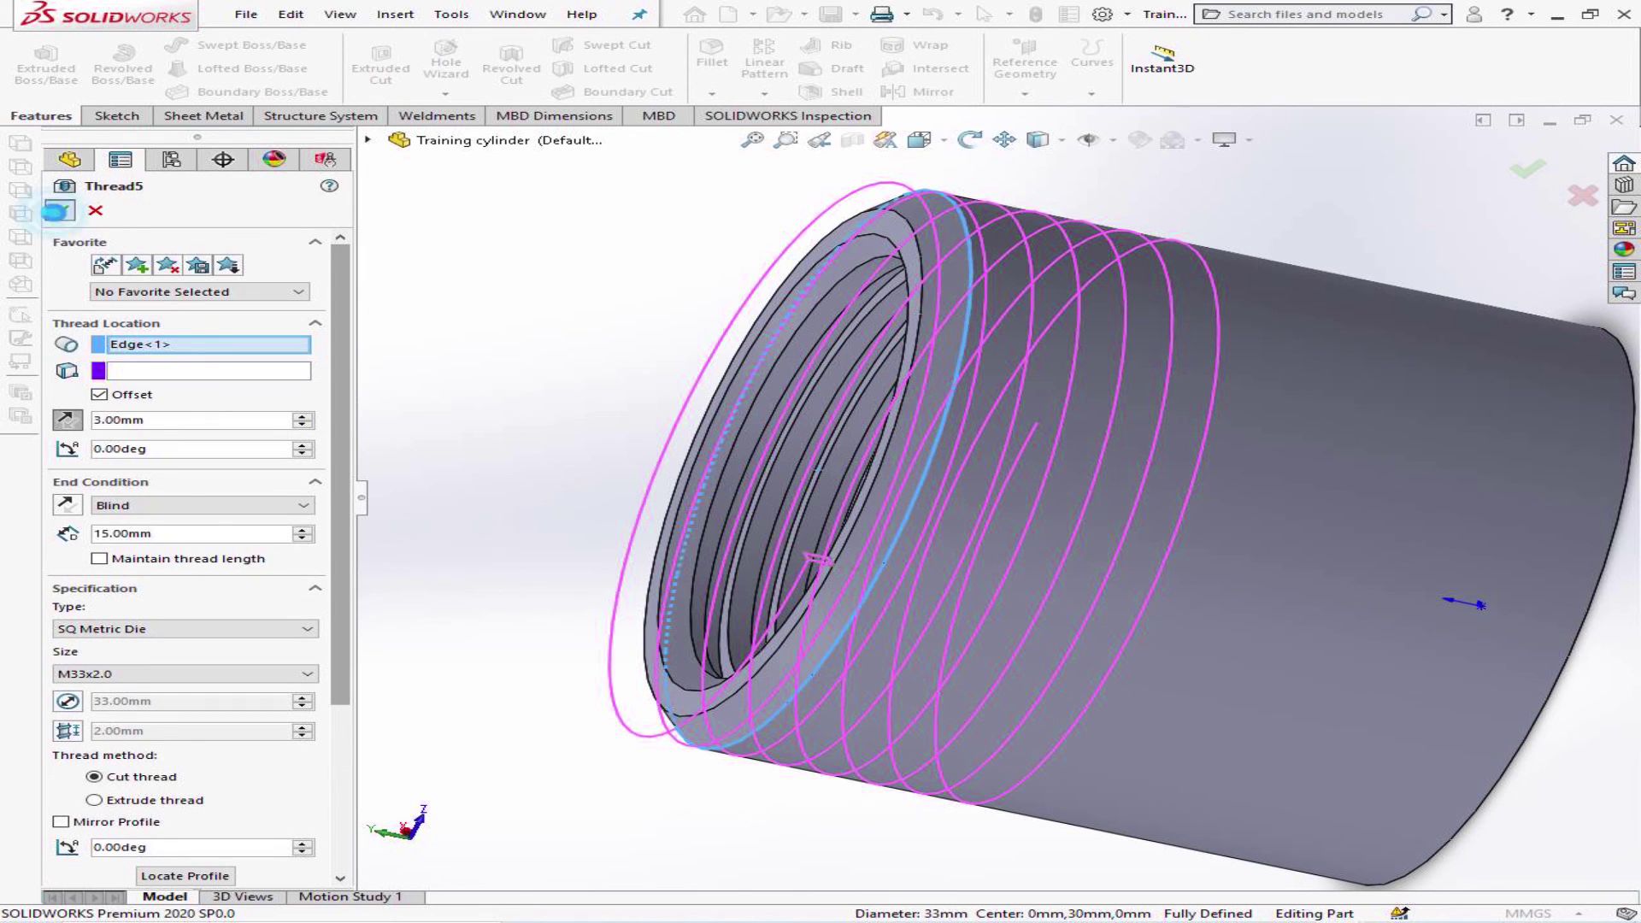
click(60, 210)
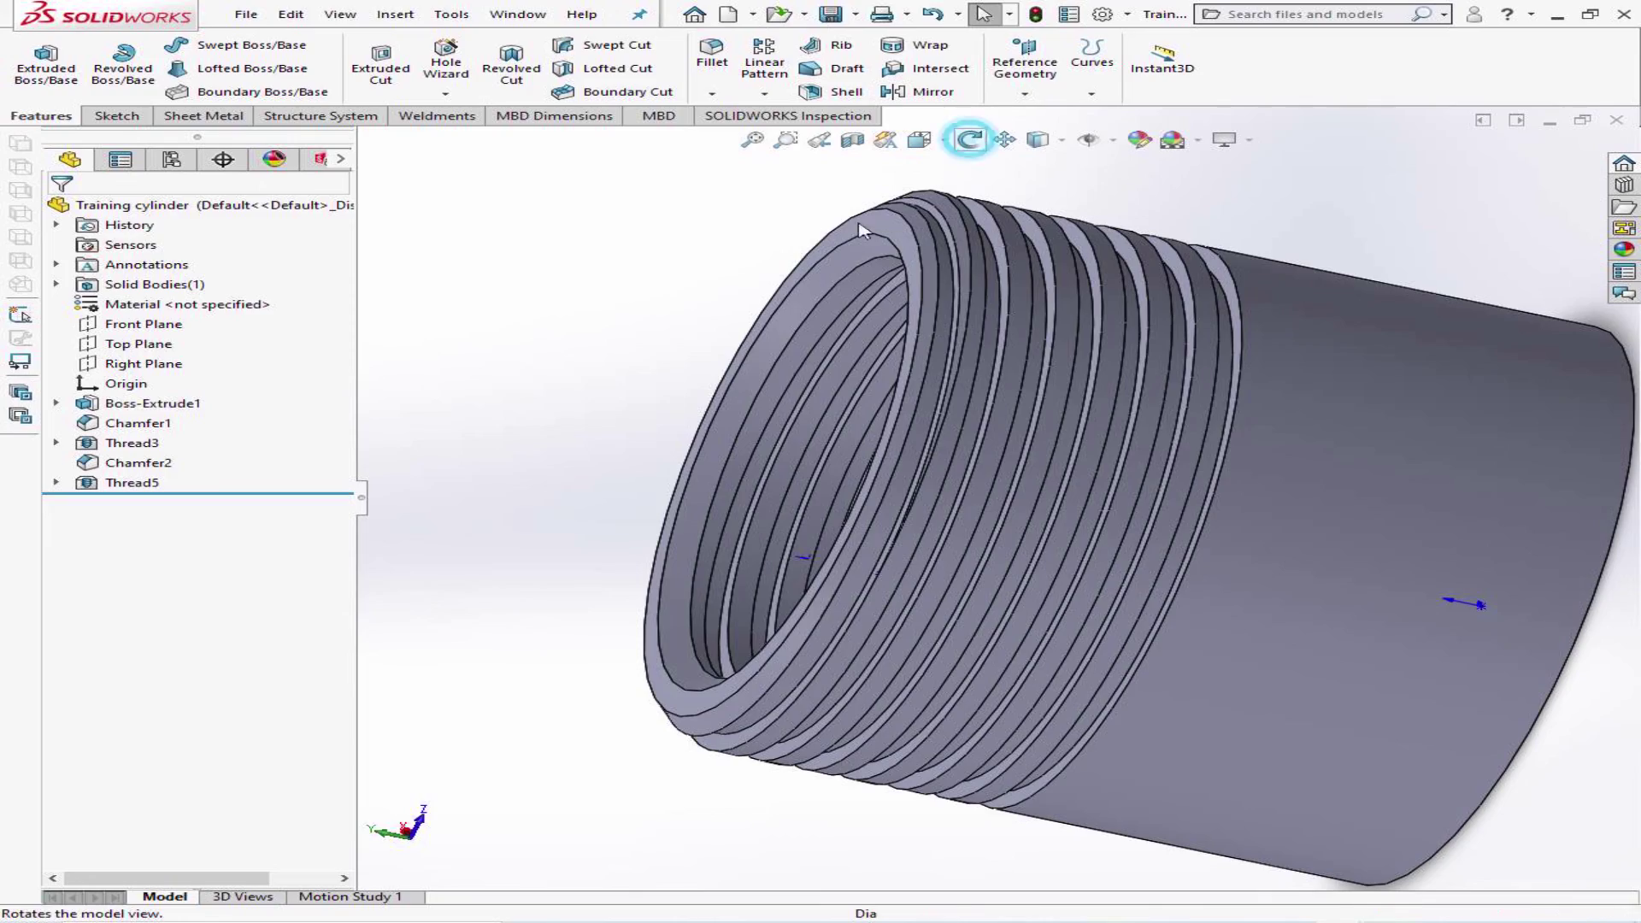
click(970, 139)
drag(568, 366, 974, 641)
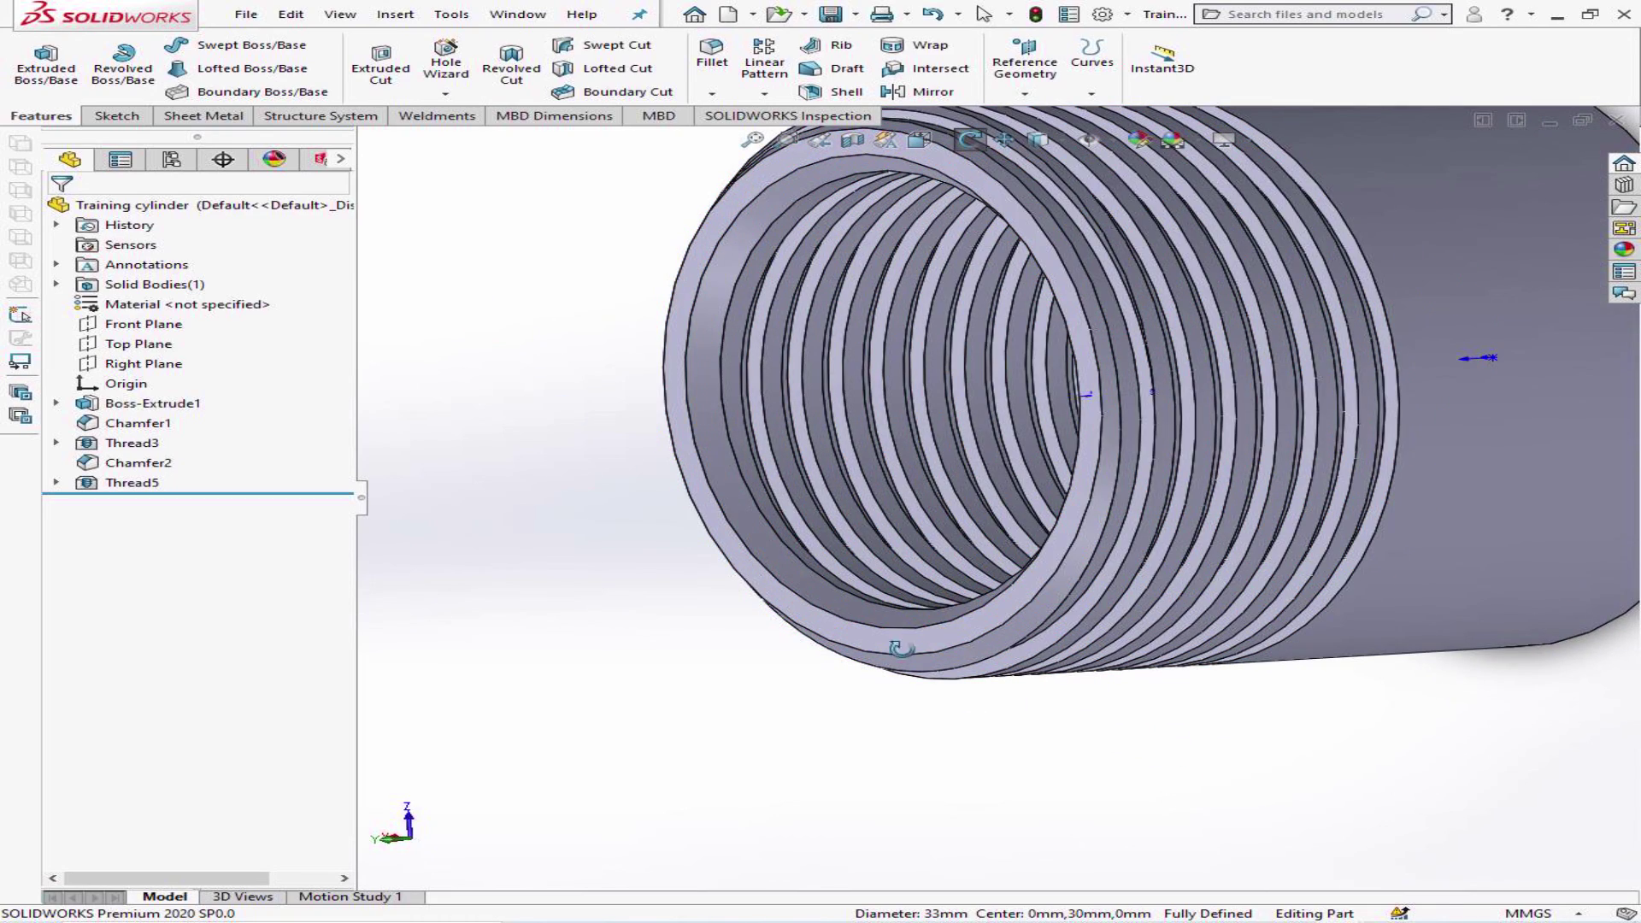
click(972, 147)
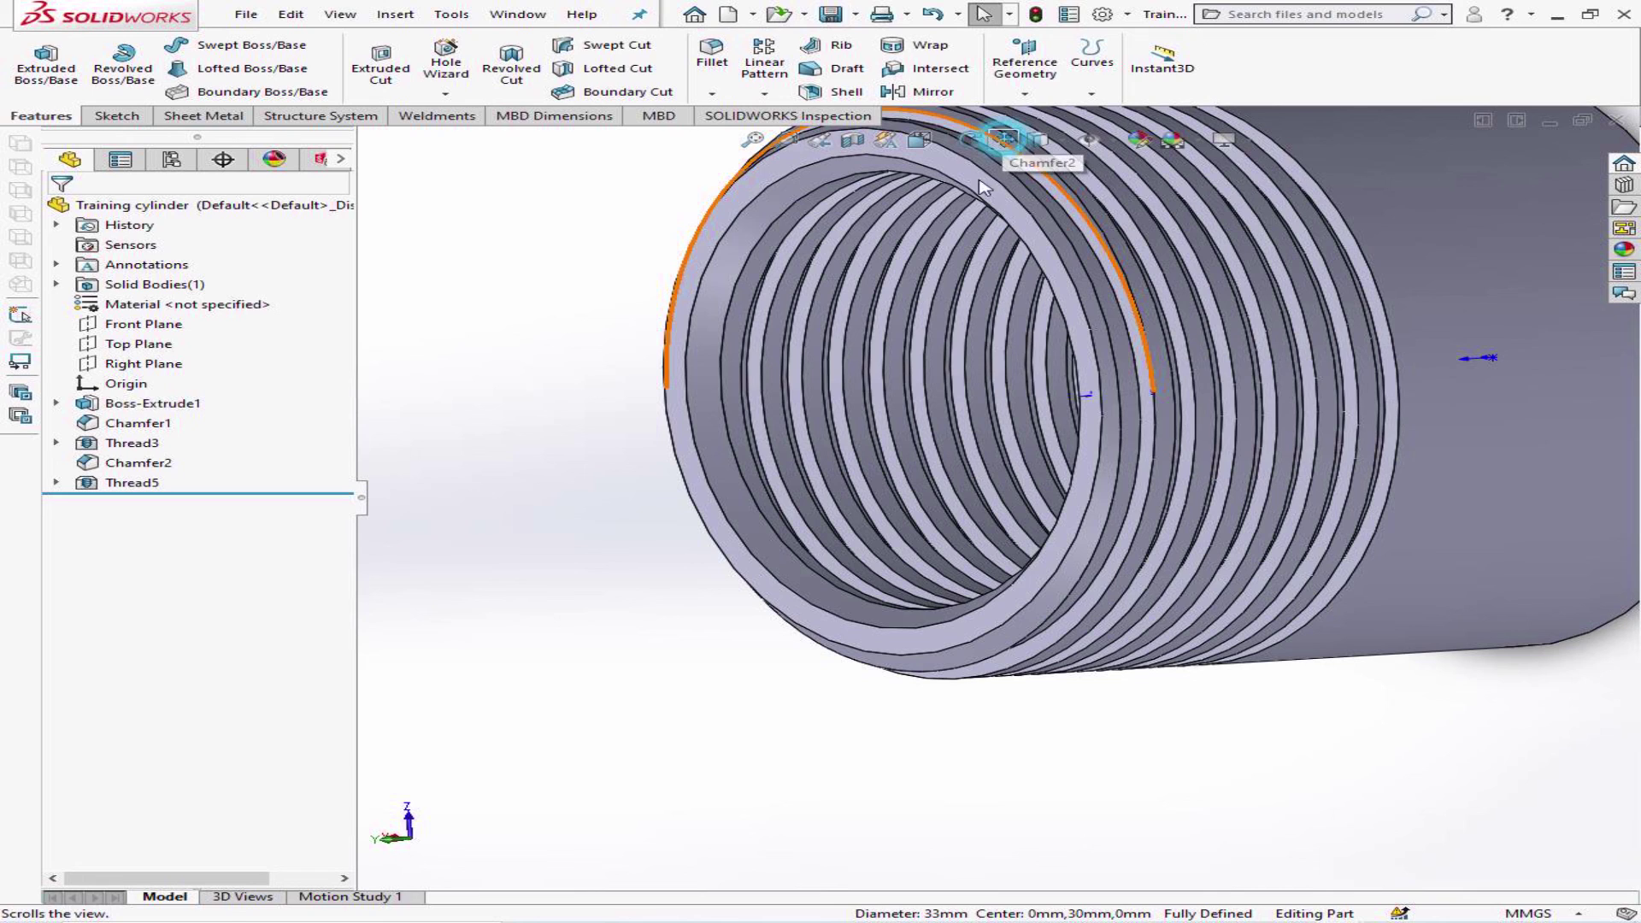
click(1004, 140)
drag(618, 457, 527, 567)
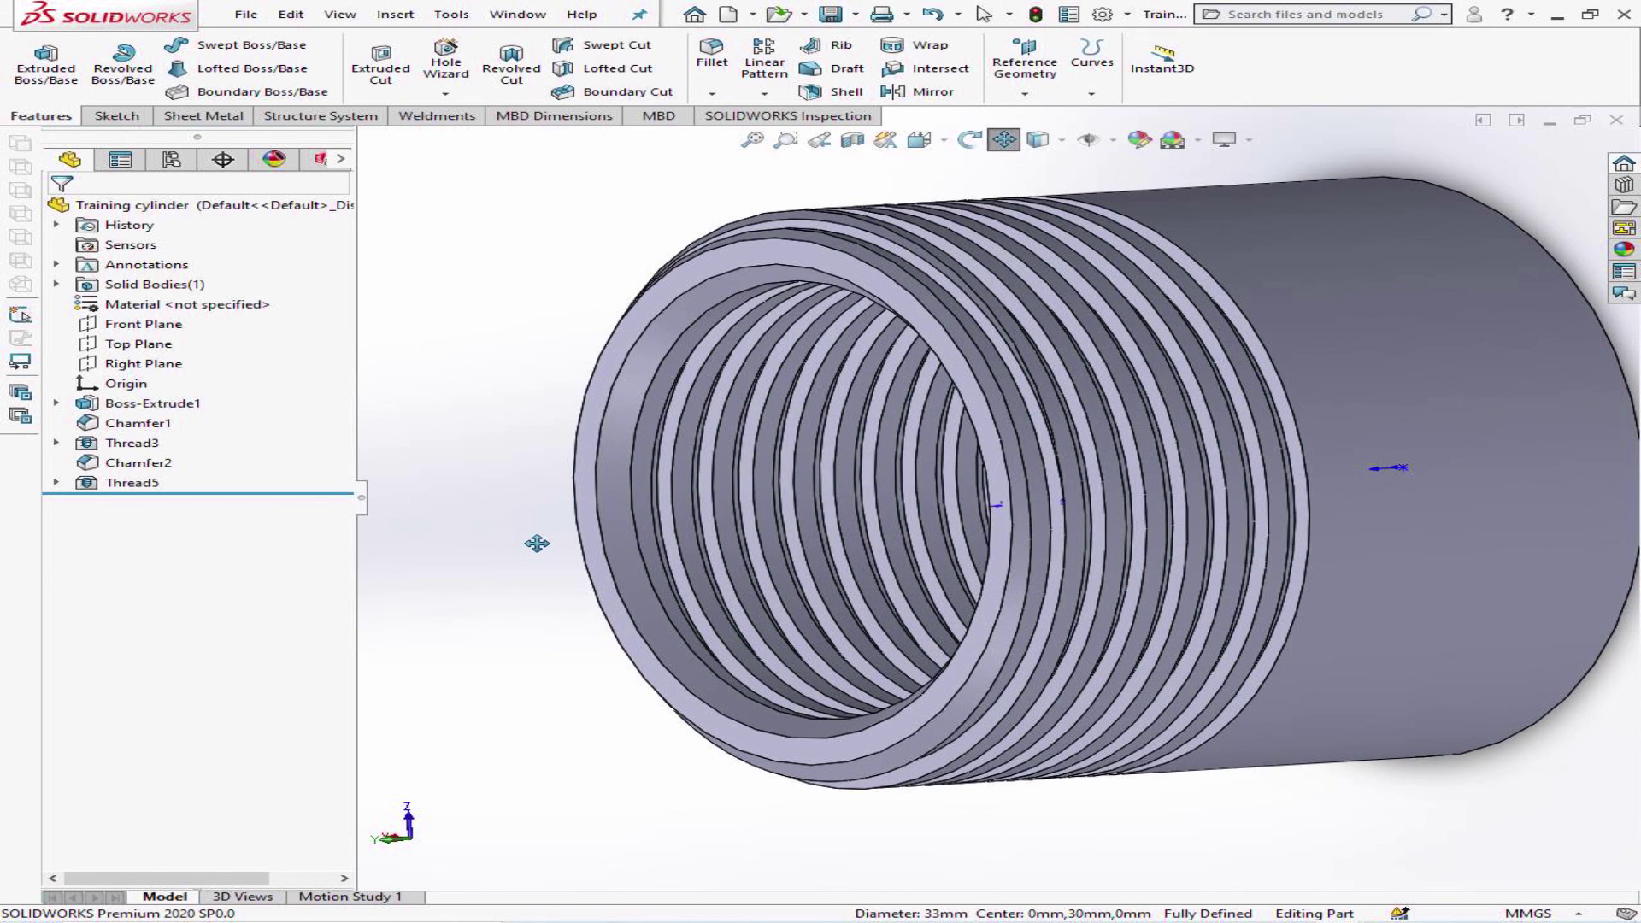